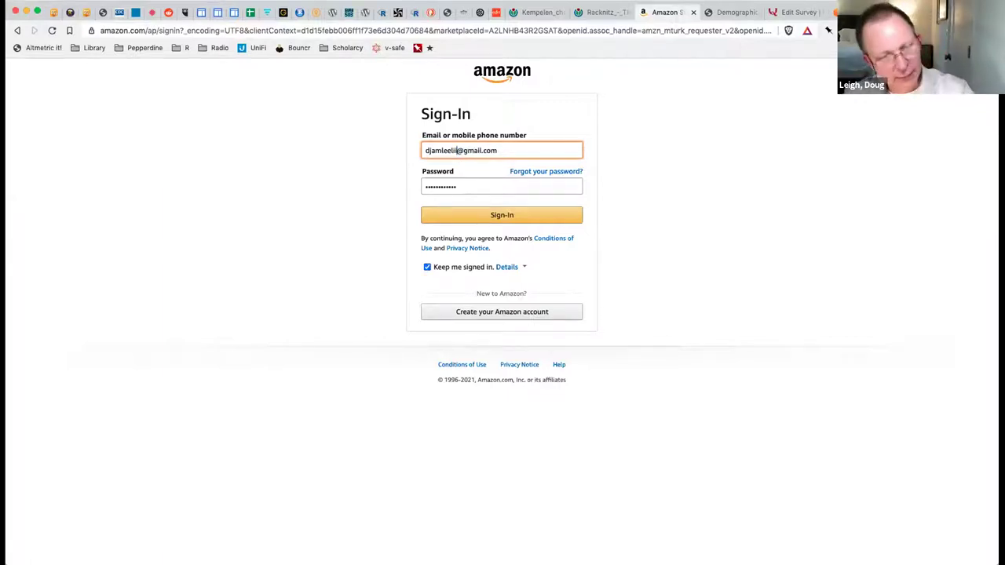
Restore the requester account's e-mail address in the sign-in form and sign in
key("super+z")
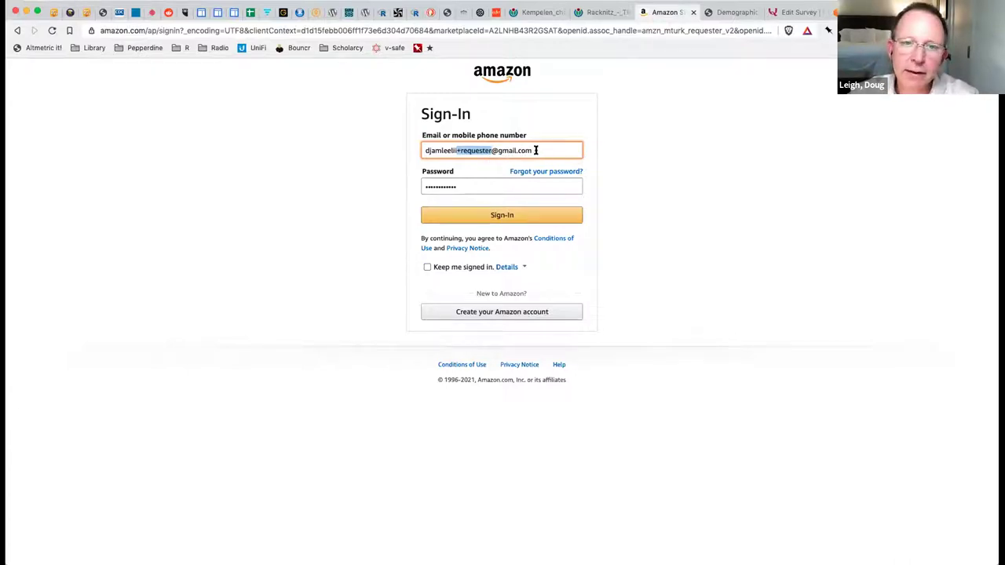
double_click(475, 150)
left_click(450, 150, "shift")
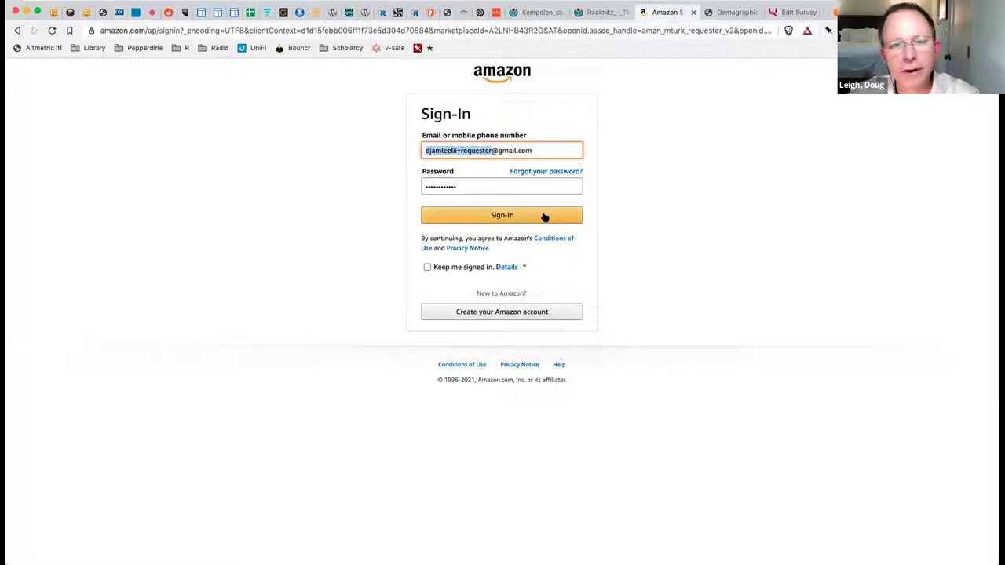
left_click(447, 150, "shift")
left_click(491, 150, "shift")
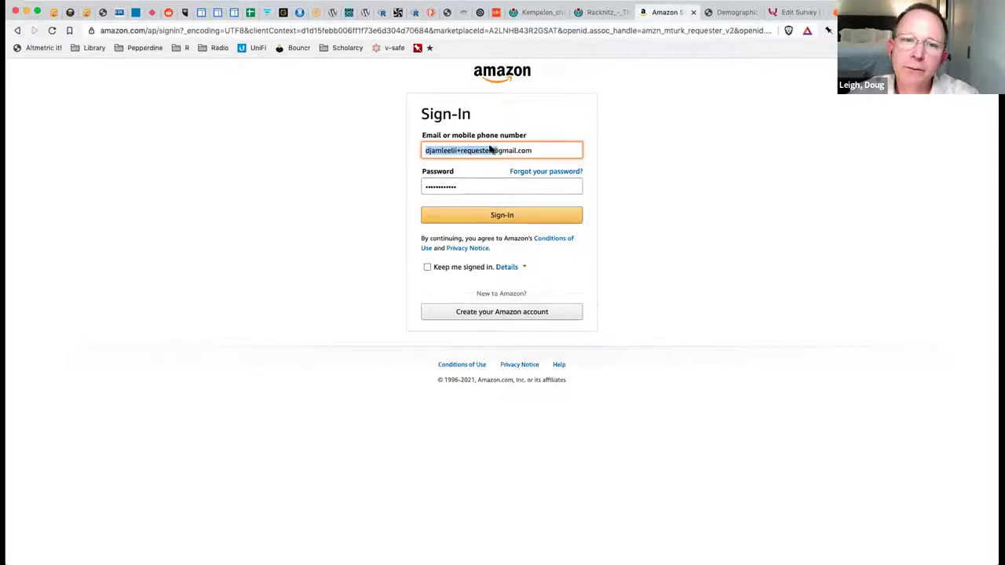
left_click(494, 216)
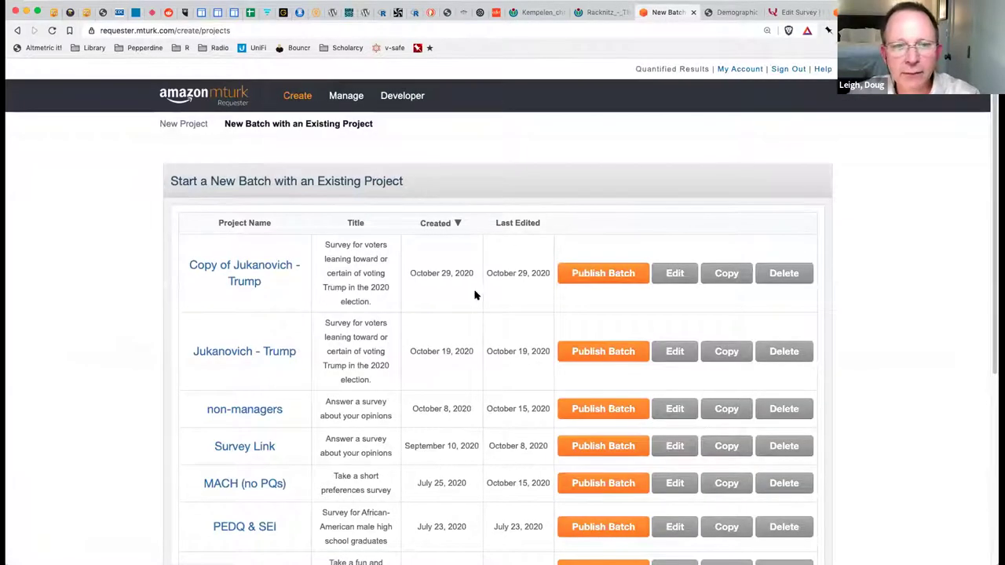
Look over the existing projects and start a new project to reach the template selection
scroll(474, 294, "down", 5)
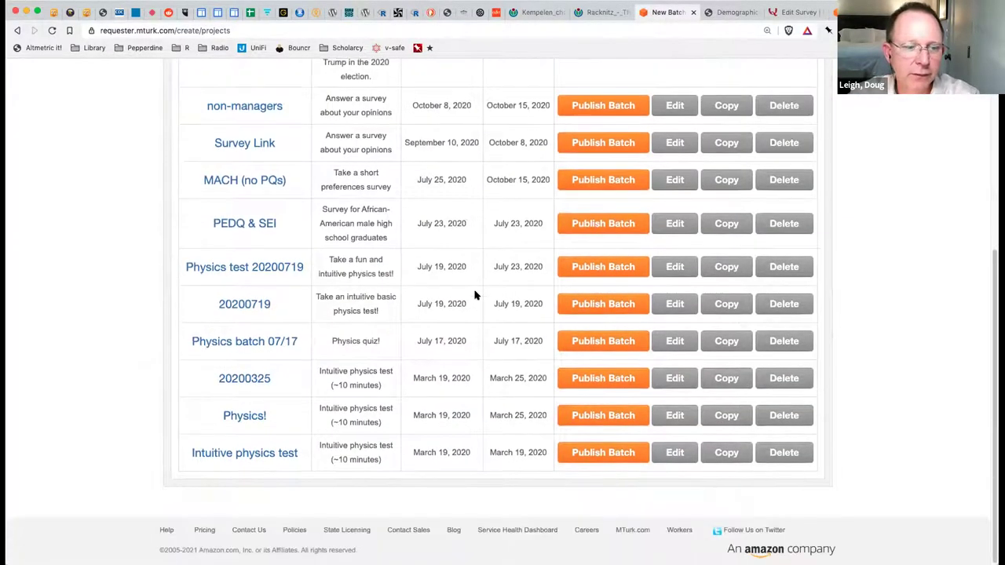
scroll(474, 295, "up", 4)
scroll(474, 294, "up", 1)
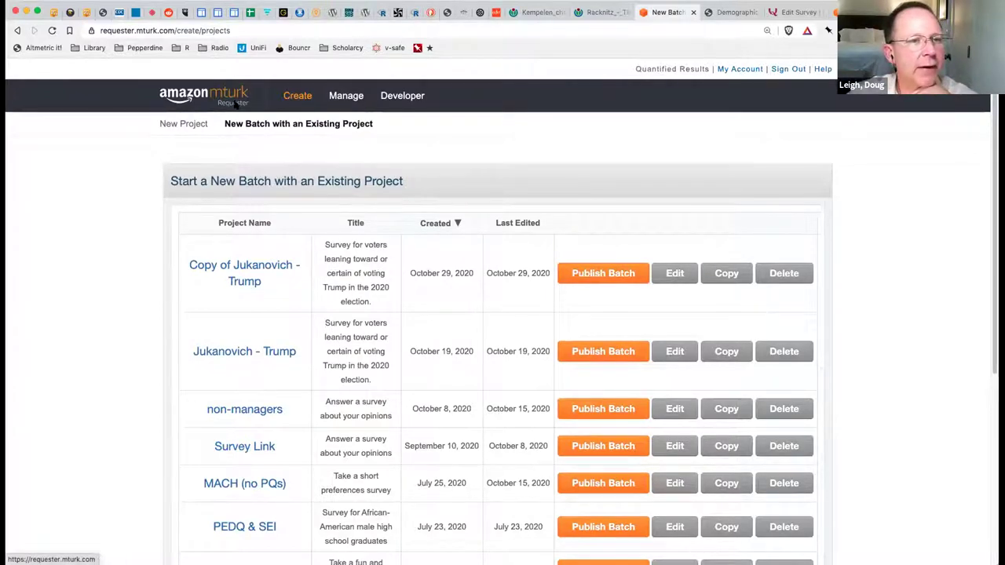
left_click(183, 126)
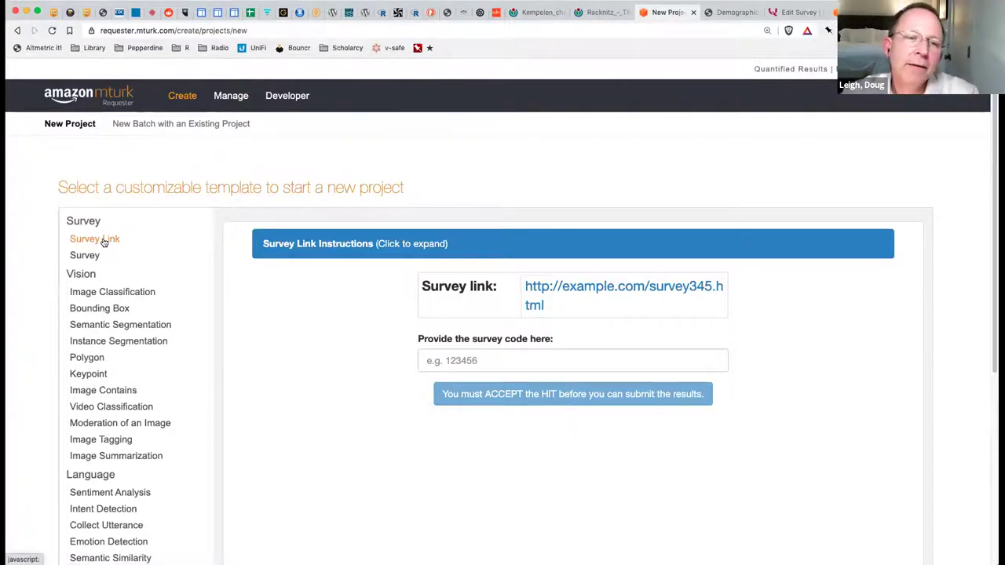
Look over the available templates and create a project from the Survey Link template
scroll(99, 226, "down", 3)
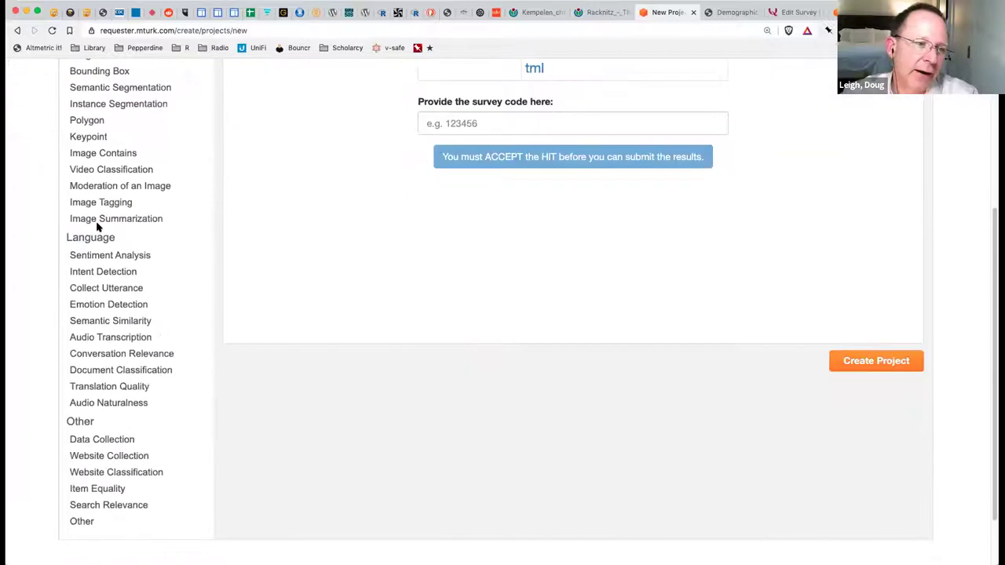
left_click(98, 227)
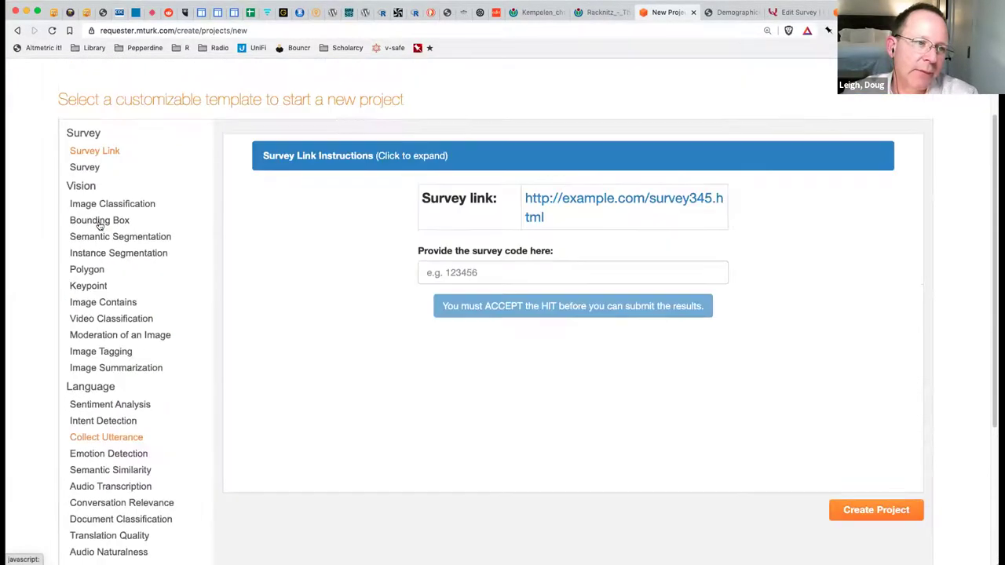
scroll(100, 226, "up", 1)
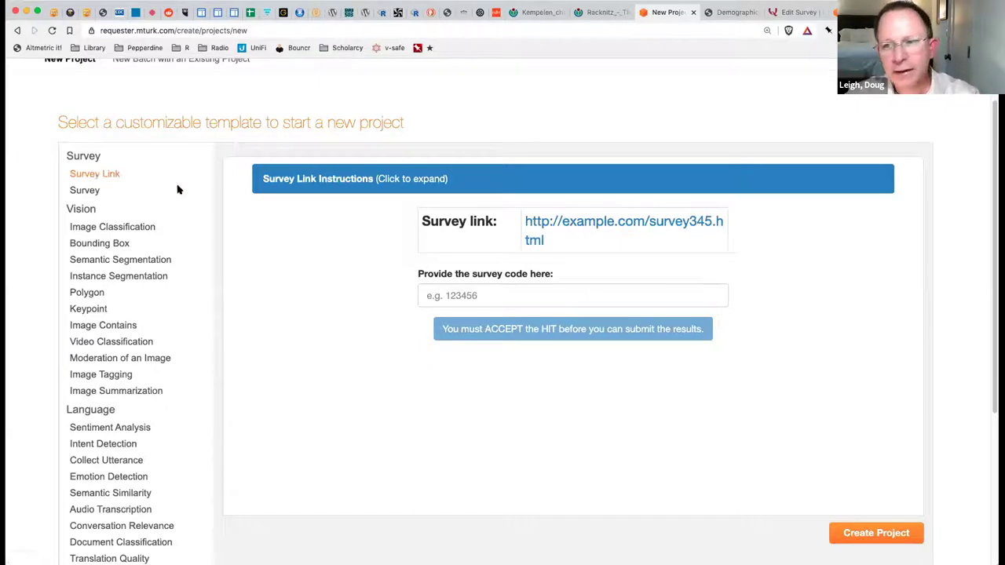
scroll(177, 187, "up", 2)
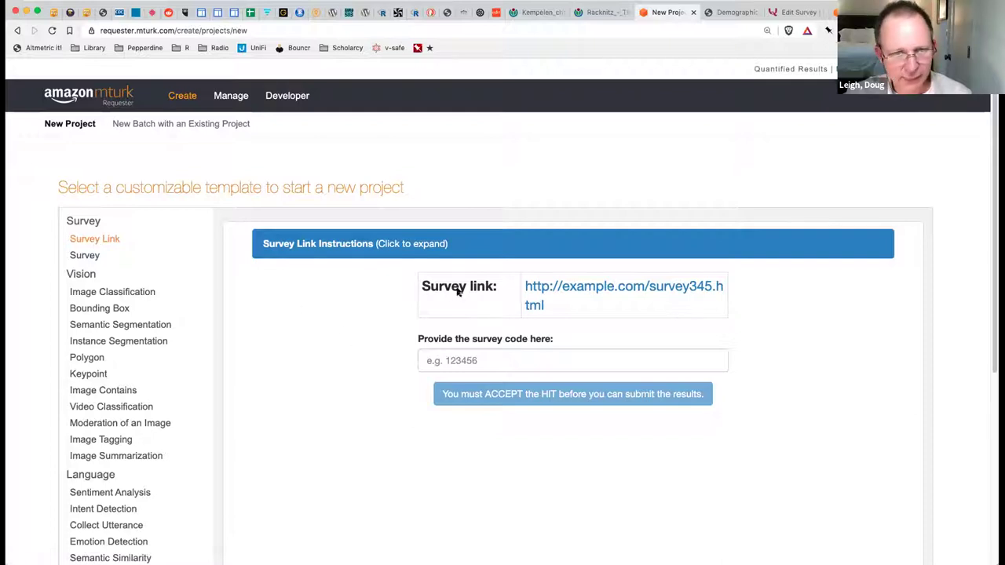
left_click(412, 250)
left_click(412, 245)
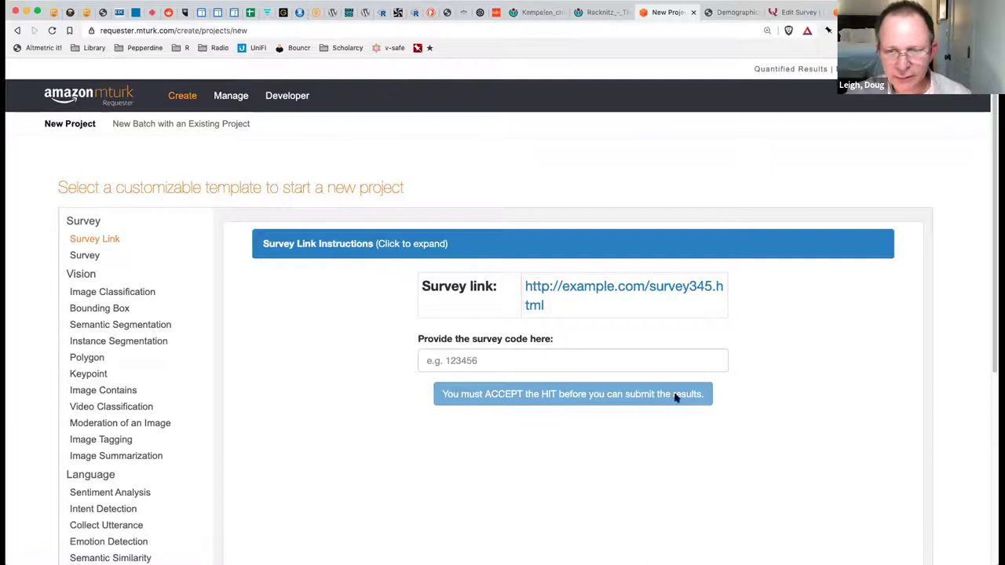
scroll(827, 439, "down", 5)
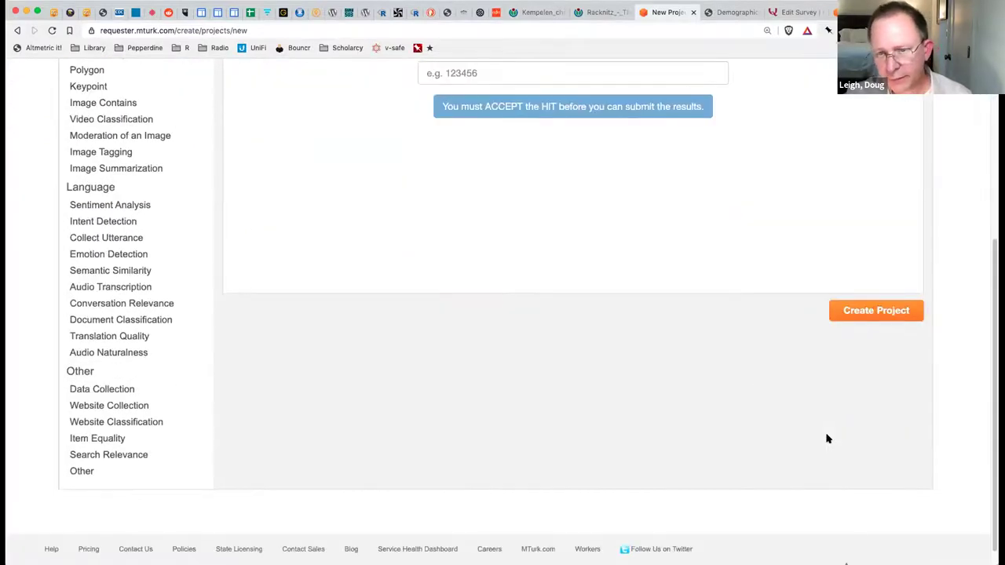
left_click(876, 310)
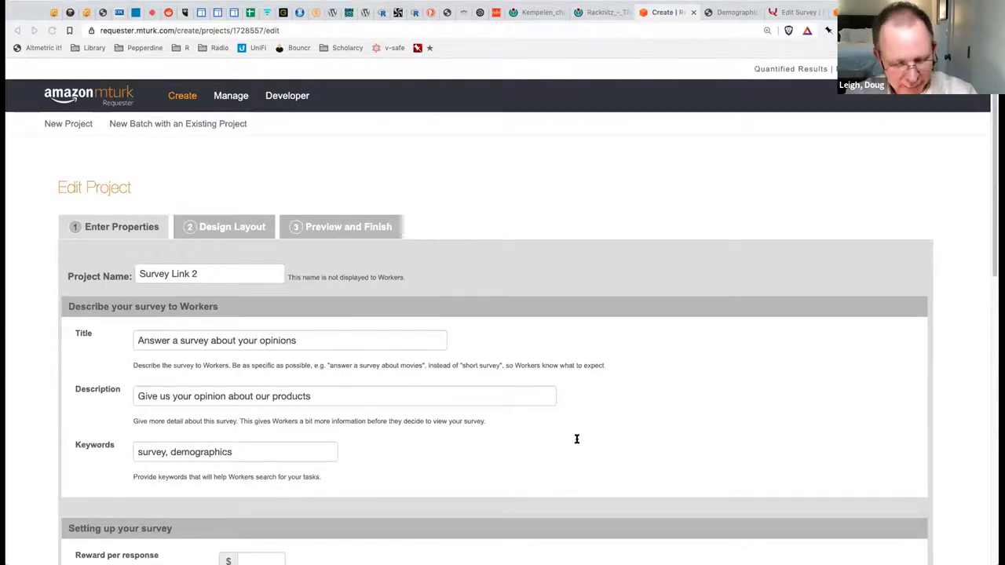
Set the project name to "Physics test 20210129"
triple_click(166, 272)
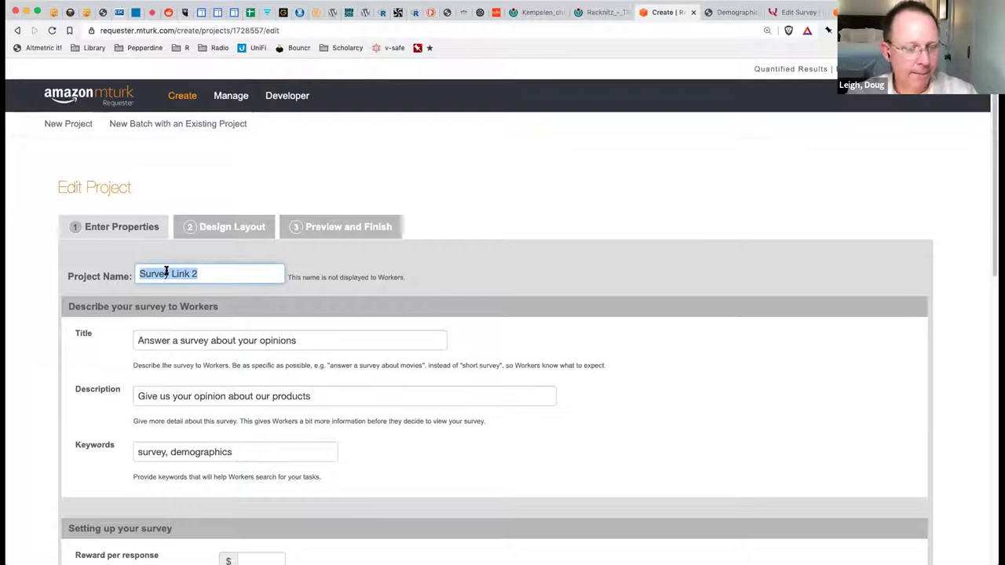
type("Phy")
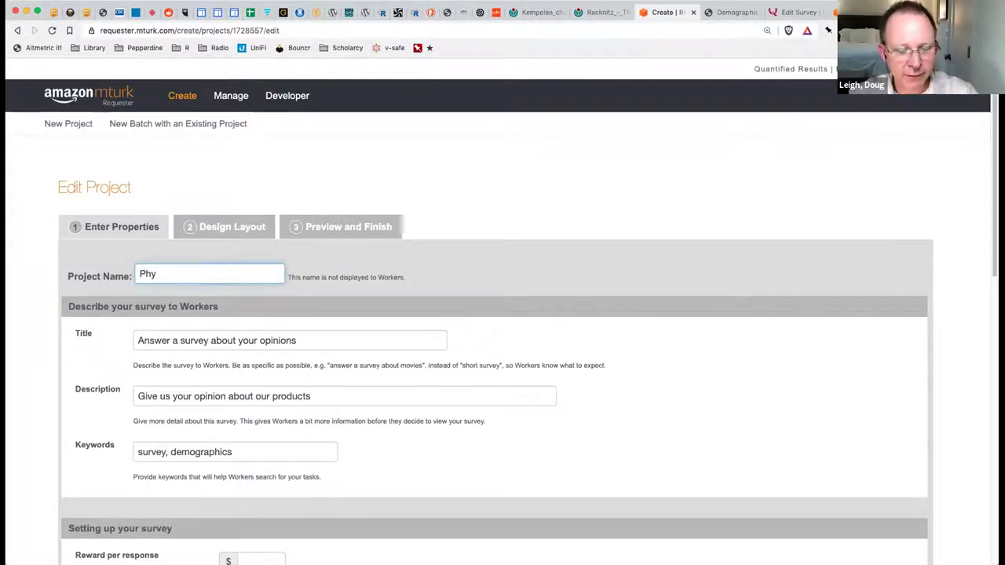
type("sics test 2022")
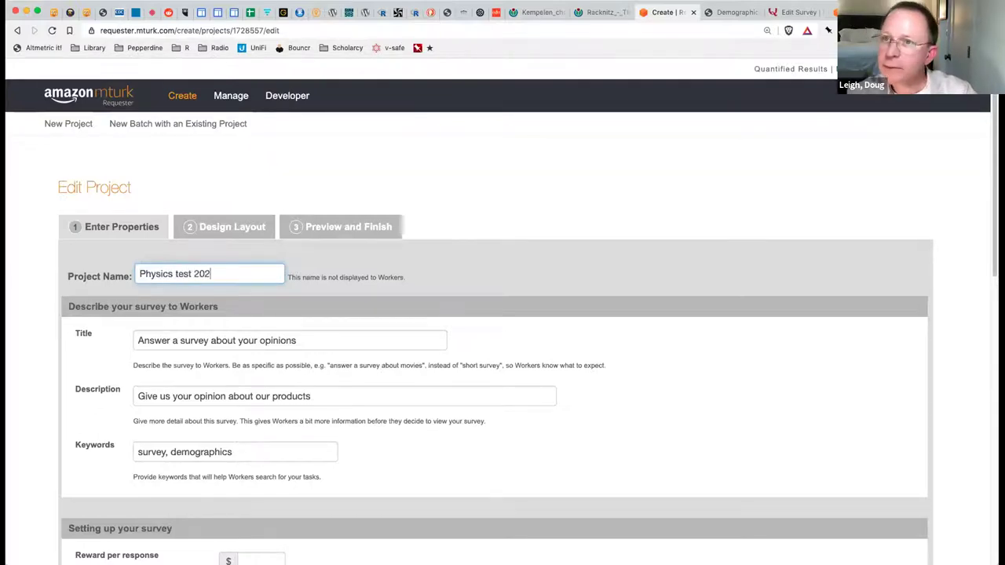
key("BackSpace")
type("1")
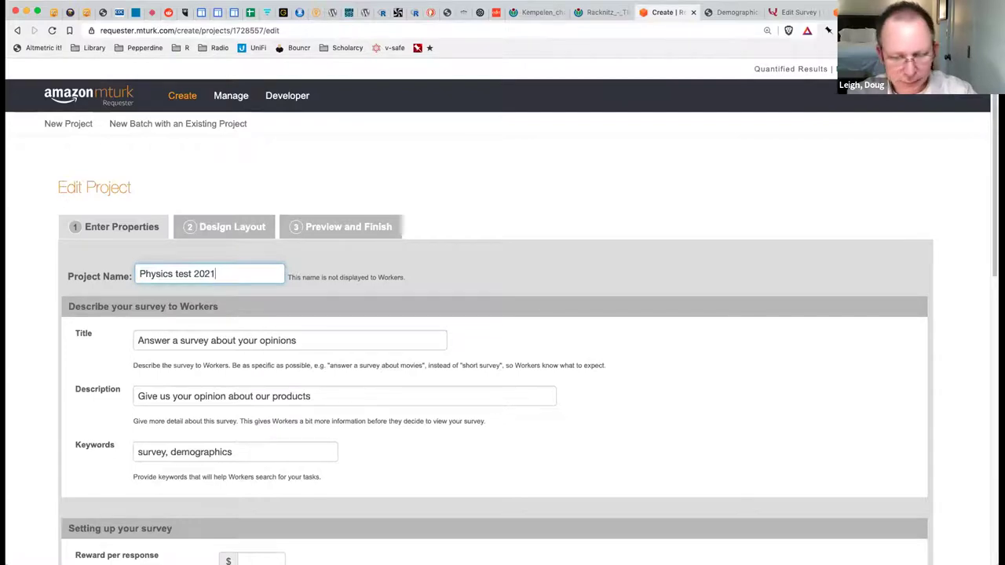
type("0129")
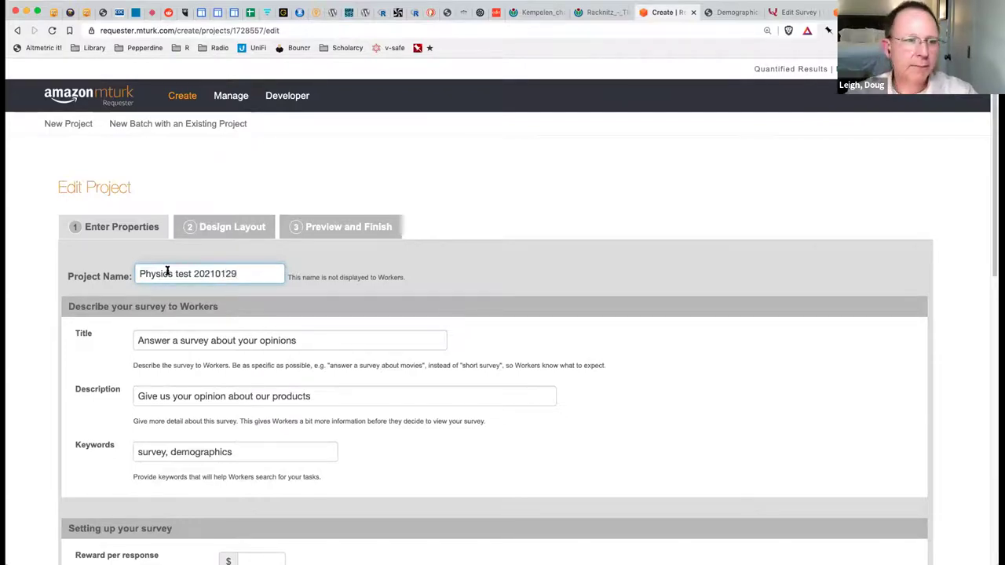
Set the survey title to "Take a fun and intuitive physics test!"
triple_click(167, 339)
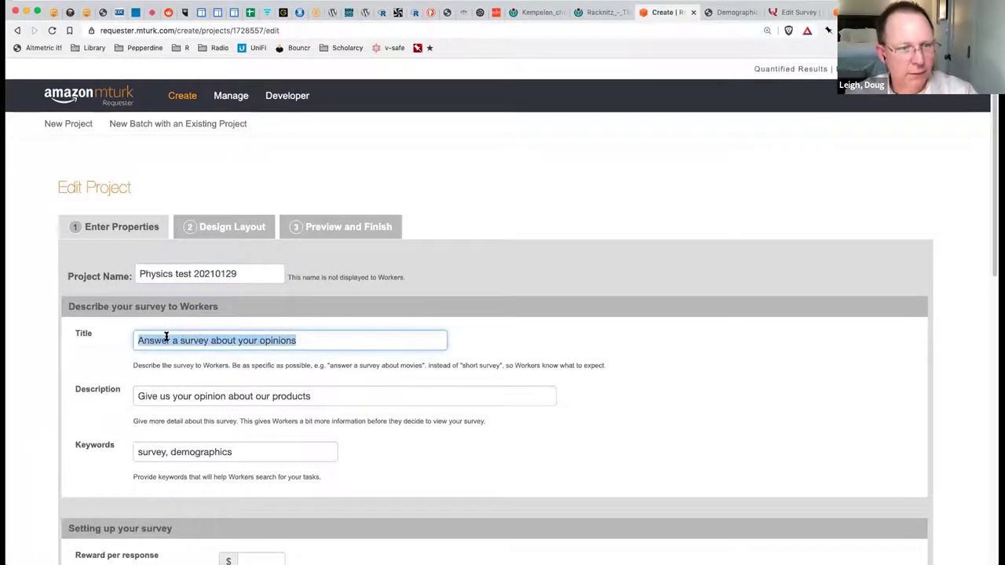
left_click(197, 340)
left_click(523, 429)
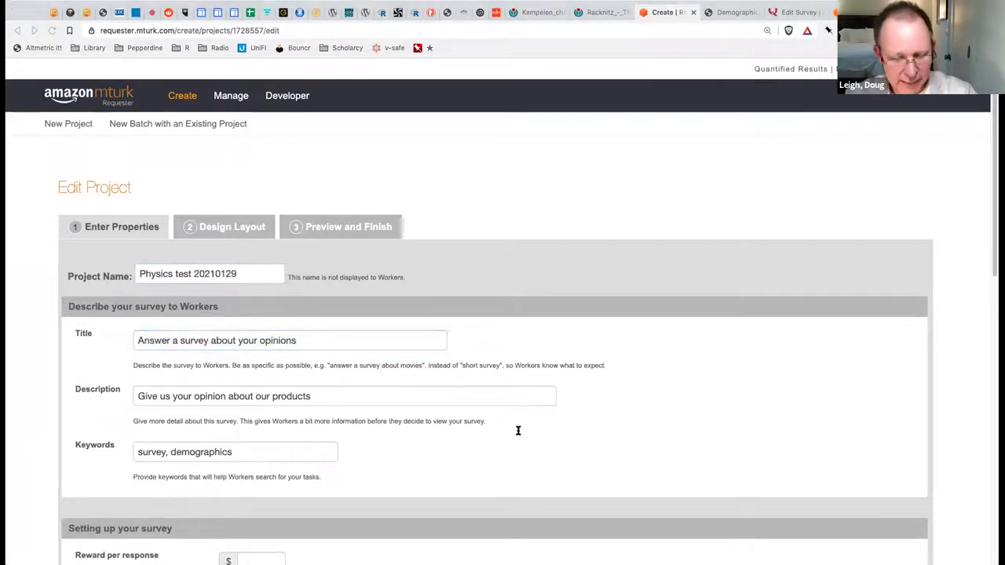
left_click(294, 339)
triple_click(294, 339)
type("Take a fun and intuitive physics test!")
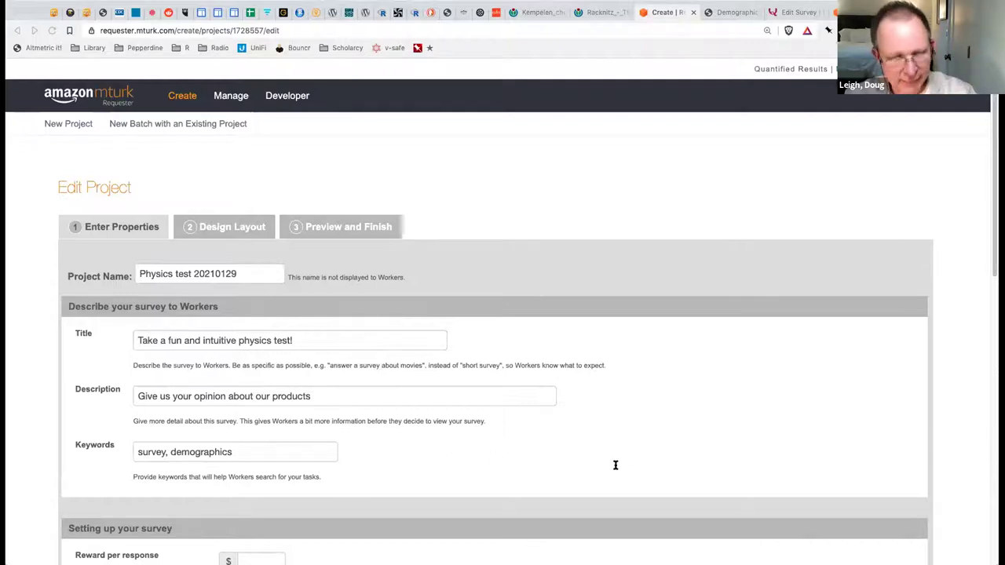
Set the description to "Answer 20 pictorial questions about basic physics. Takes about 5 minutes." and the keywords to "survey, demographics, physics"
triple_click(152, 396)
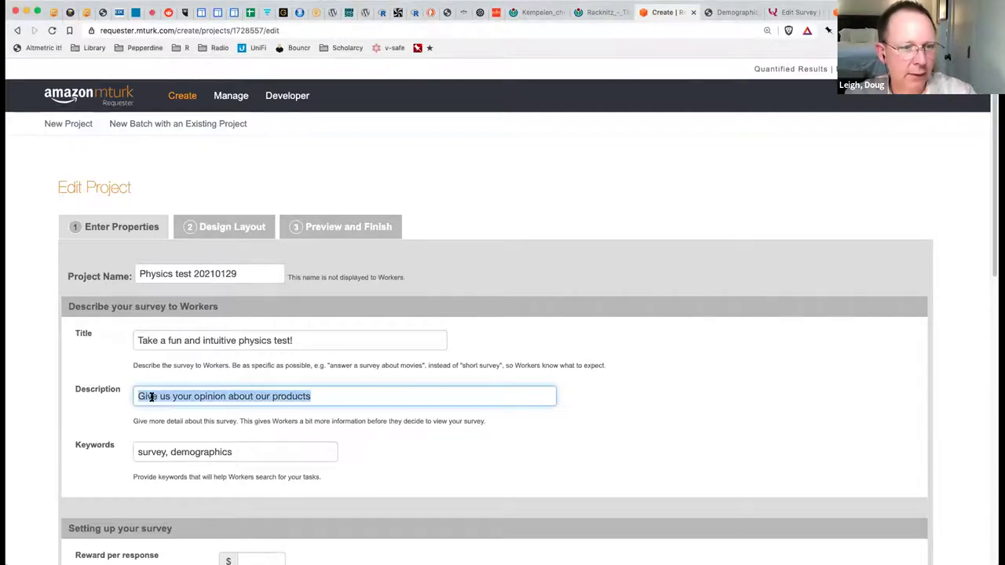
type("Answer 20 pictorial questions about basic physics. Takes about 5 minutes.")
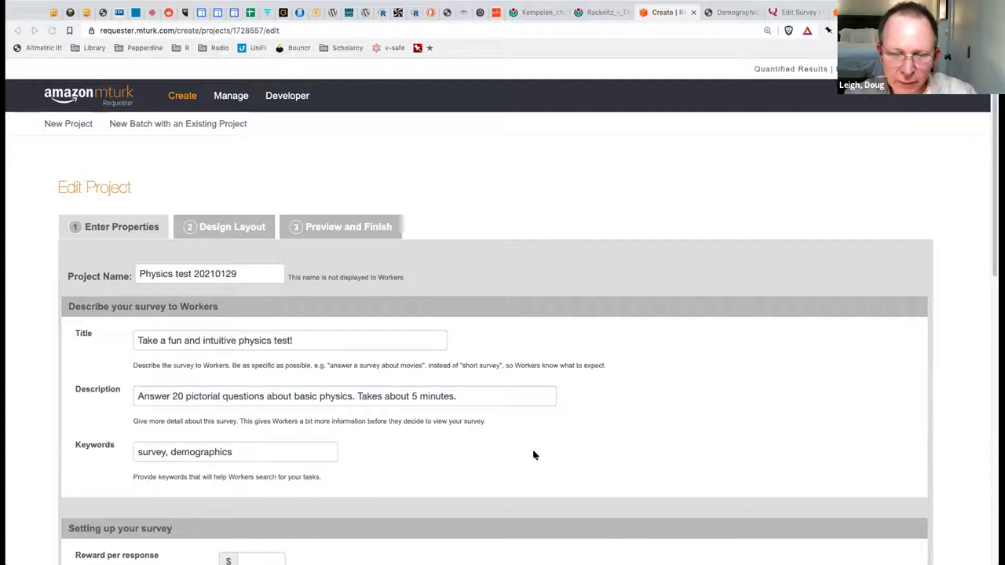
triple_click(155, 455)
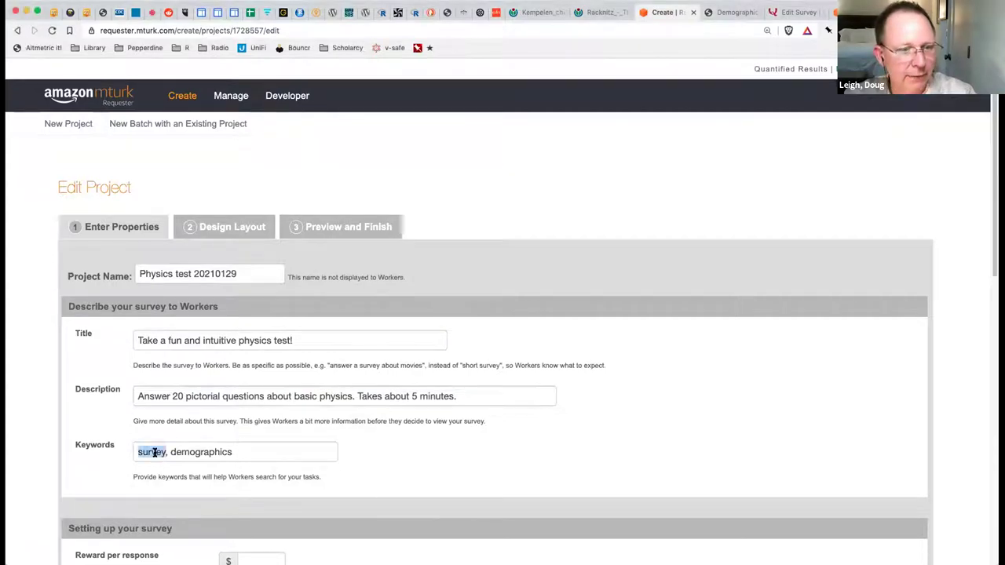
type("survey, demographics, physics")
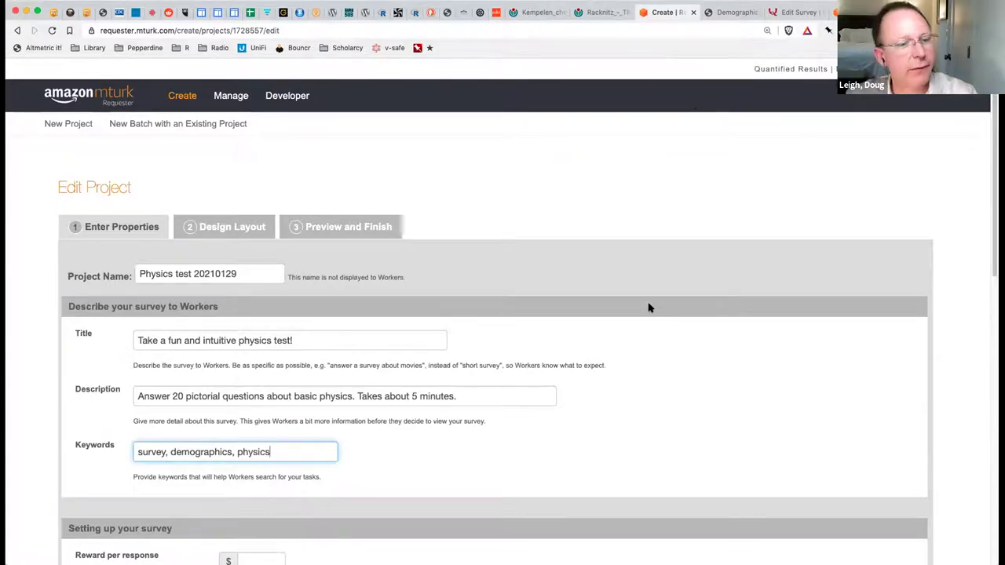
scroll(649, 307, "down", 2)
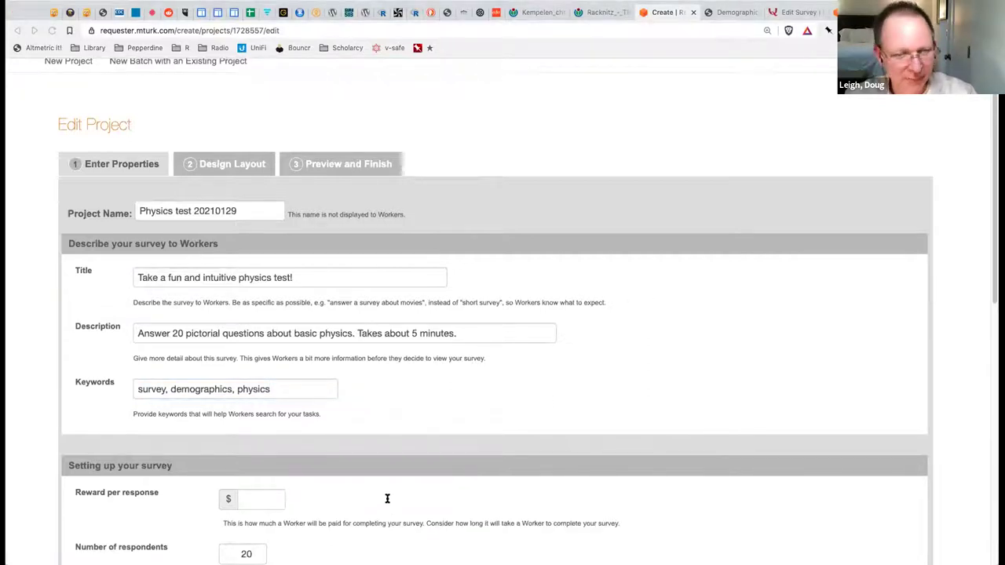
left_click(248, 498)
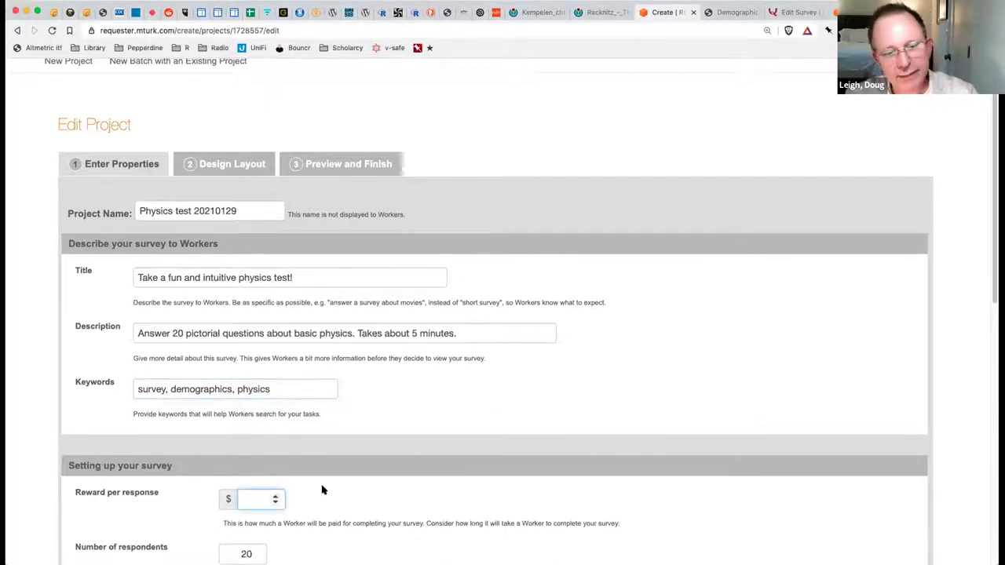
type("e")
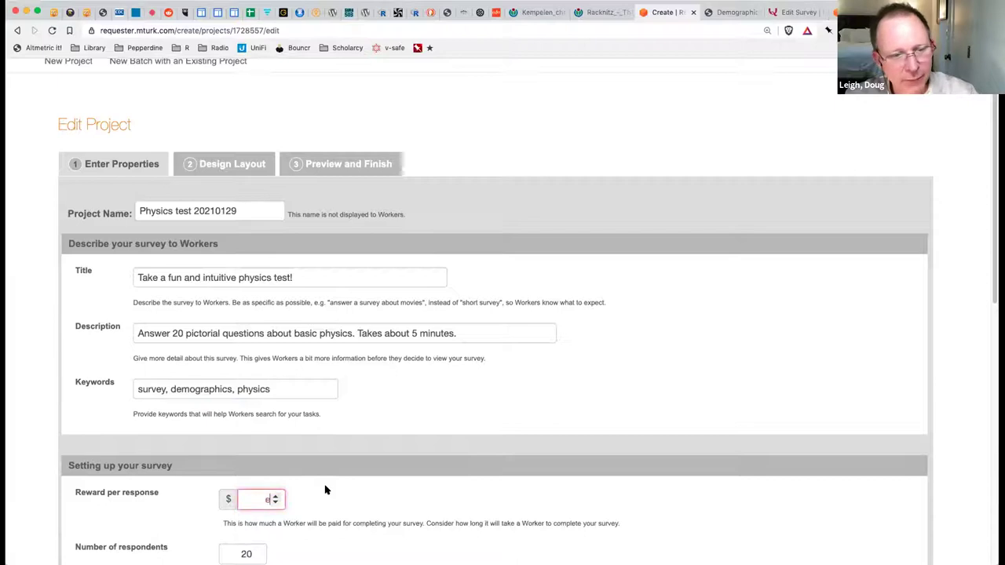
key("BackSpace")
type(".20")
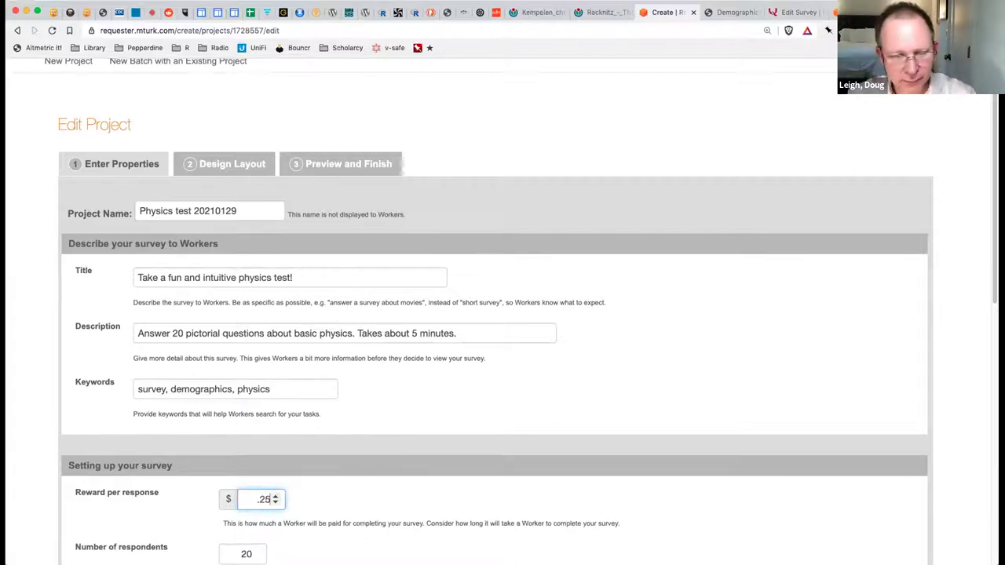
key("BackSpace")
key("BackSpace")
key("BackSpace")
Set the reward per response to $.01 in the survey setup
type("1")
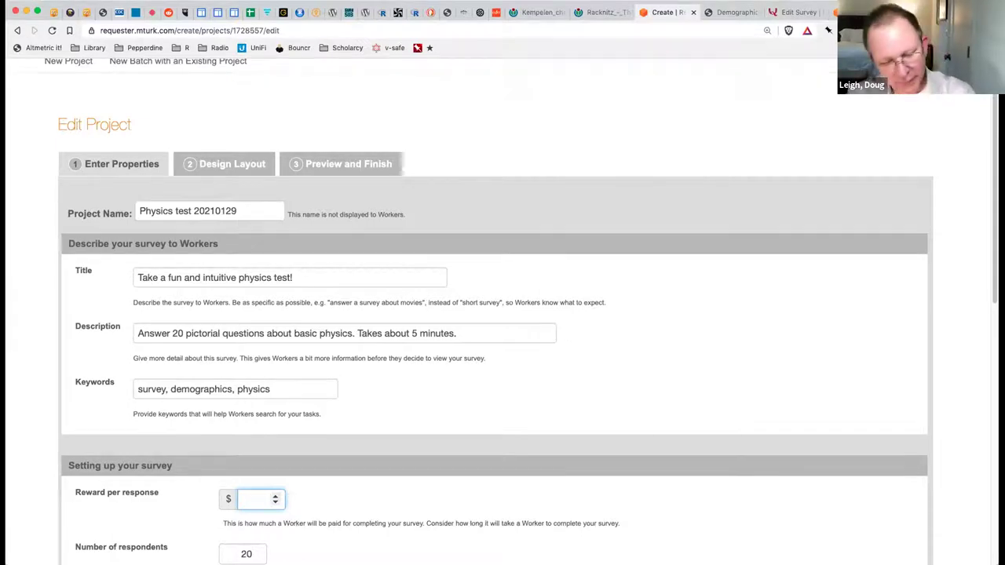
type("20")
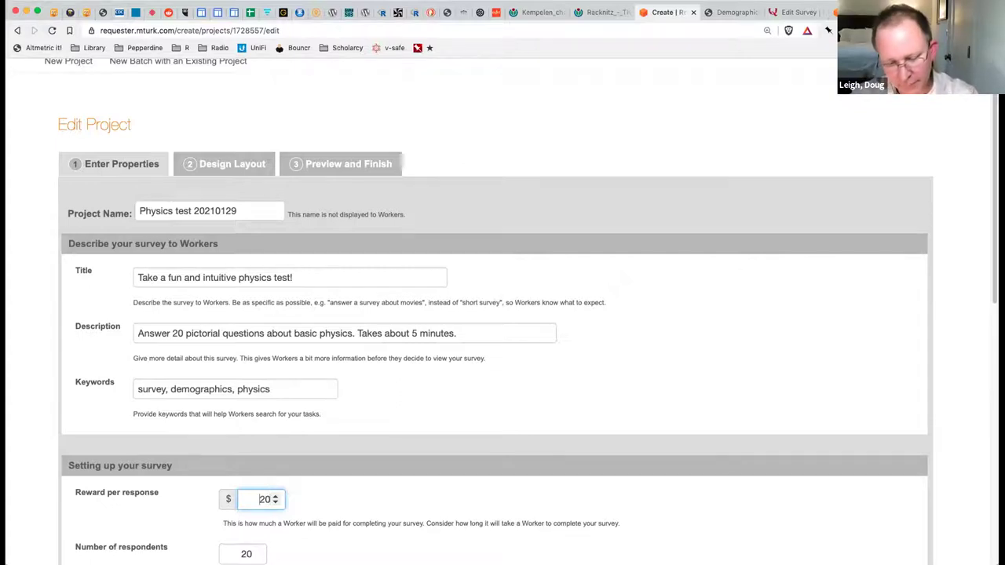
key("BackSpace")
key("BackSpace")
key("BackSpace")
type(".01")
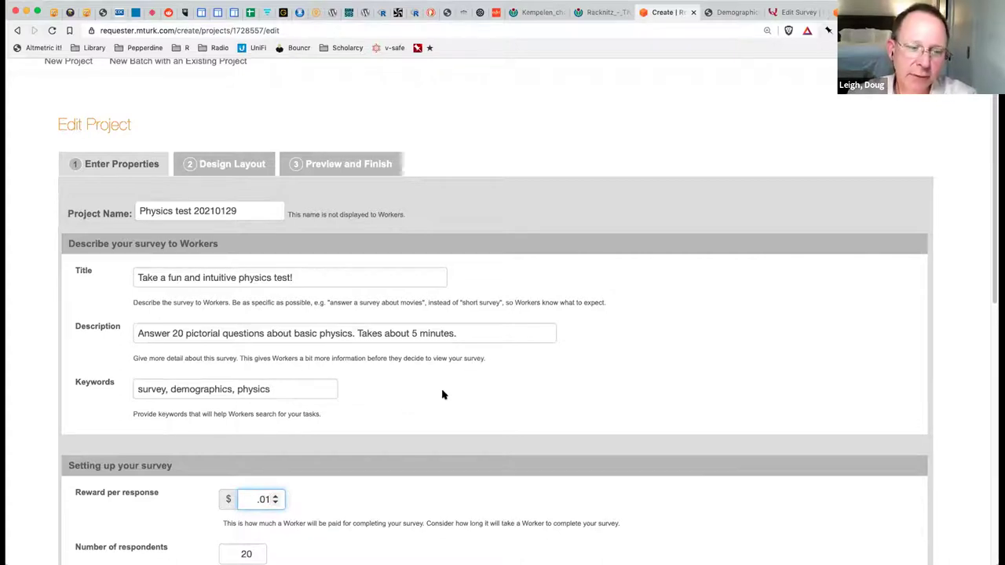
scroll(456, 407, "down", 1)
scroll(458, 409, "down", 3)
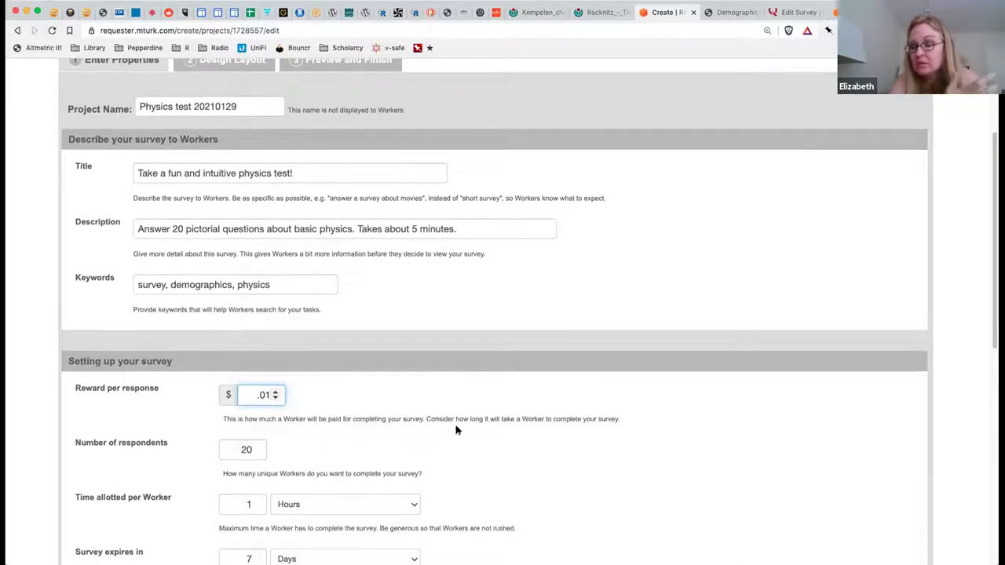
scroll(456, 430, "up", 5)
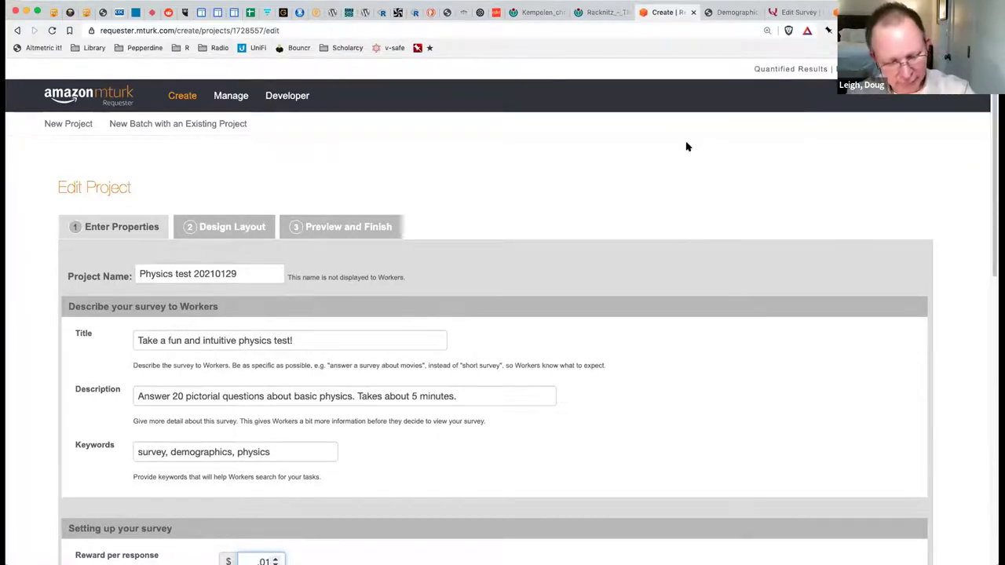
Open worker.mturk.com and view the requester information of the Market Research Survey HIT group
key("Return")
type("work")
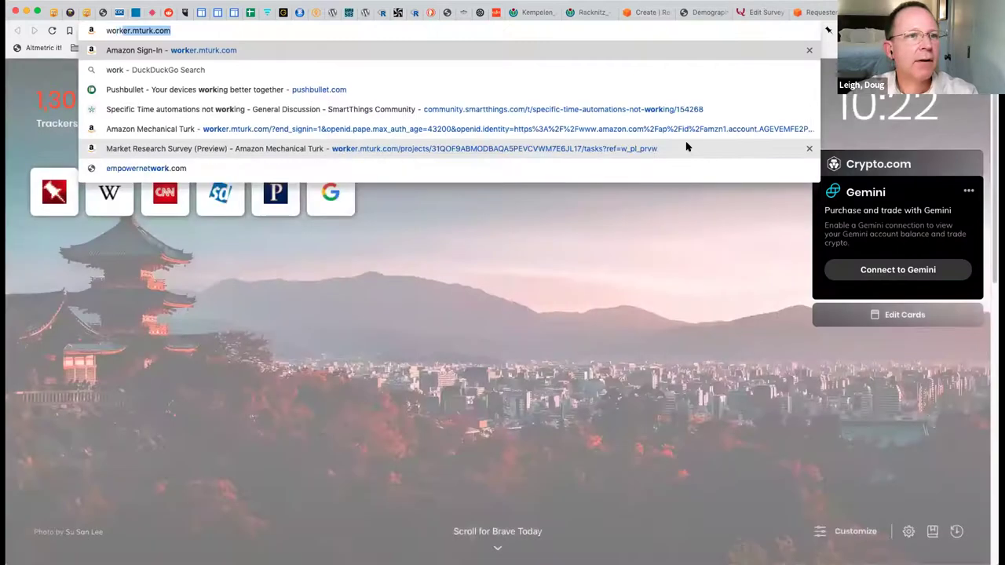
key("Return")
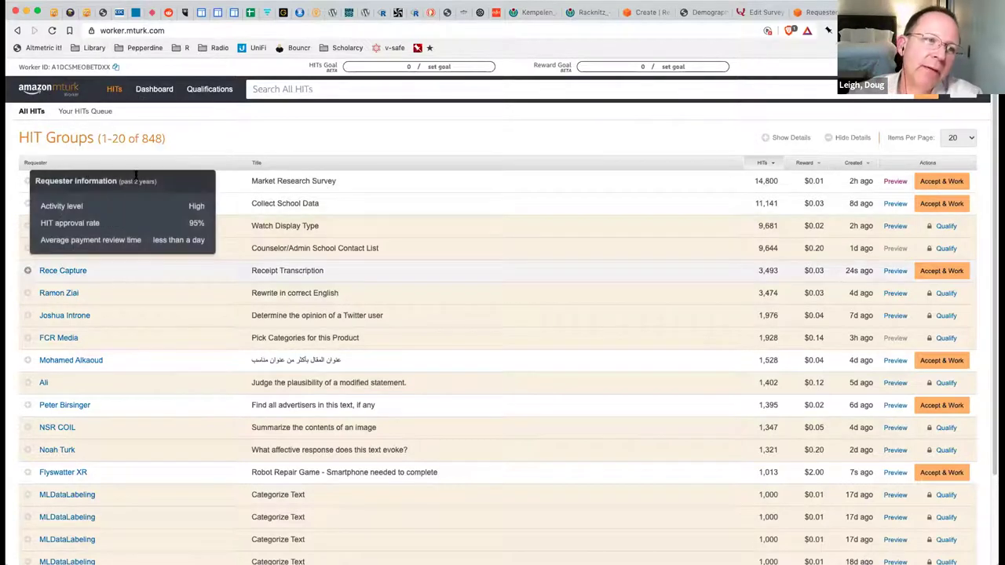
mouse_move(78, 189)
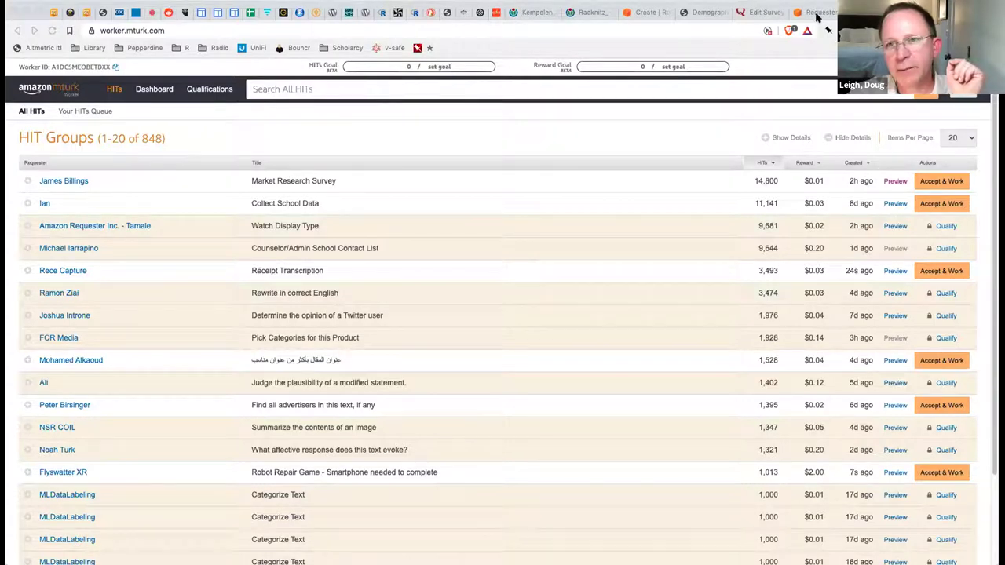
Compare the requester name shown on the project's edit page with the requester names in the worker HIT list
left_click(649, 14)
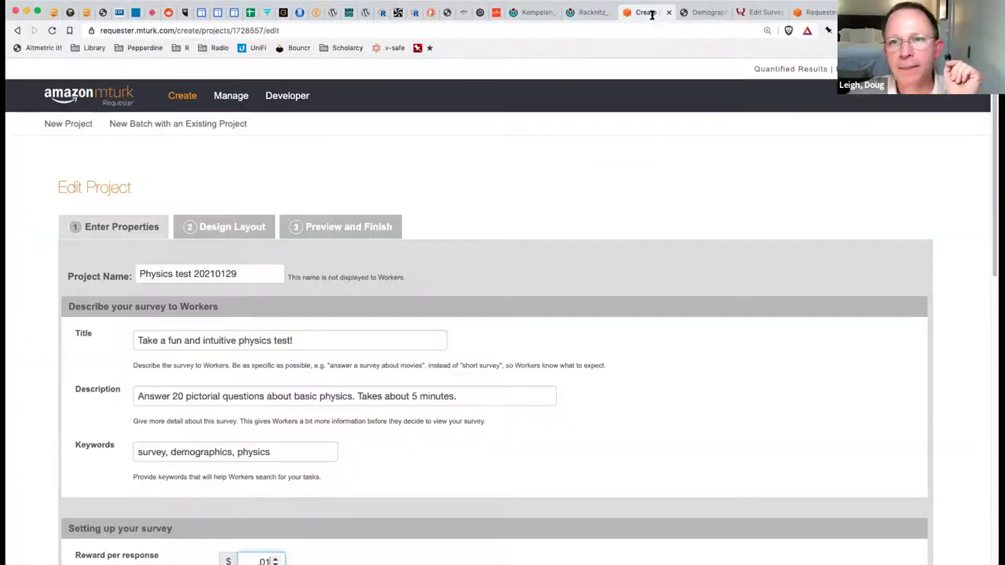
left_click_drag(759, 70, 802, 71)
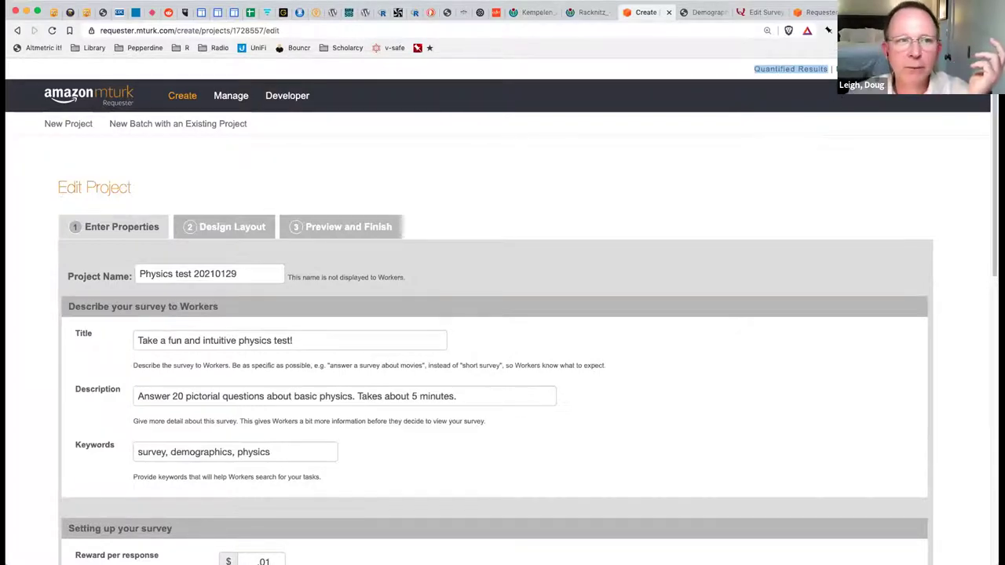
key("ctrl+shift+Tab")
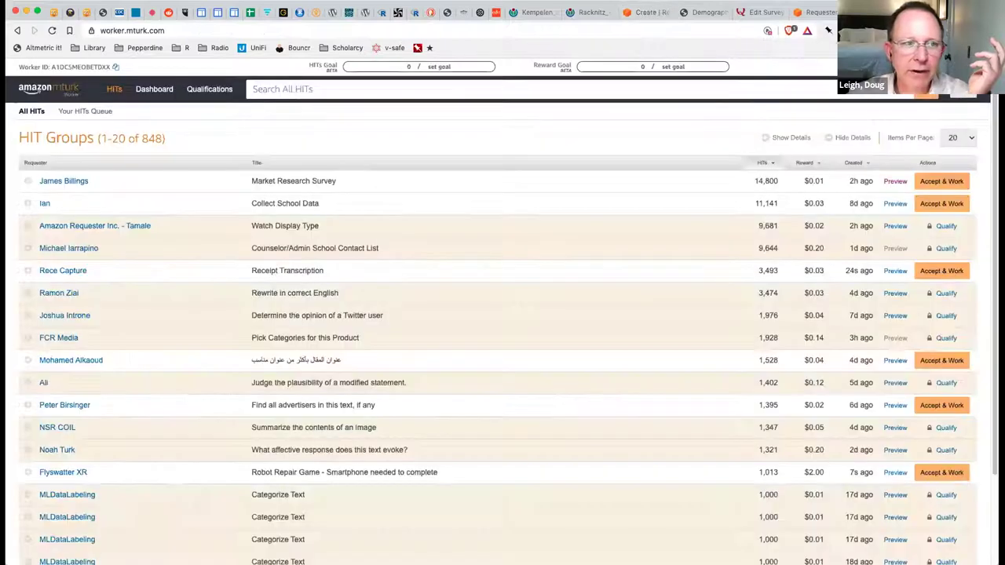
mouse_move(117, 184)
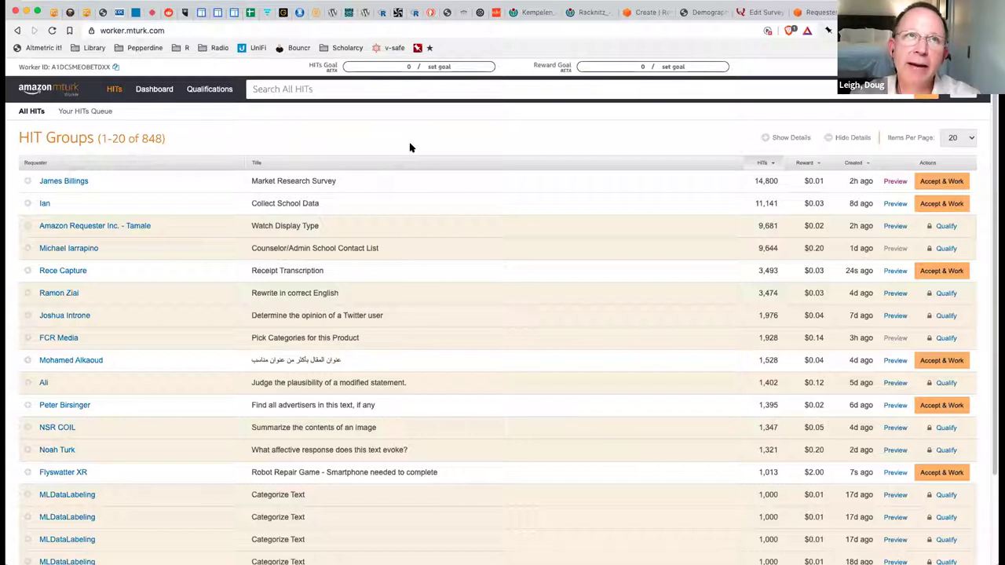
left_click(814, 13)
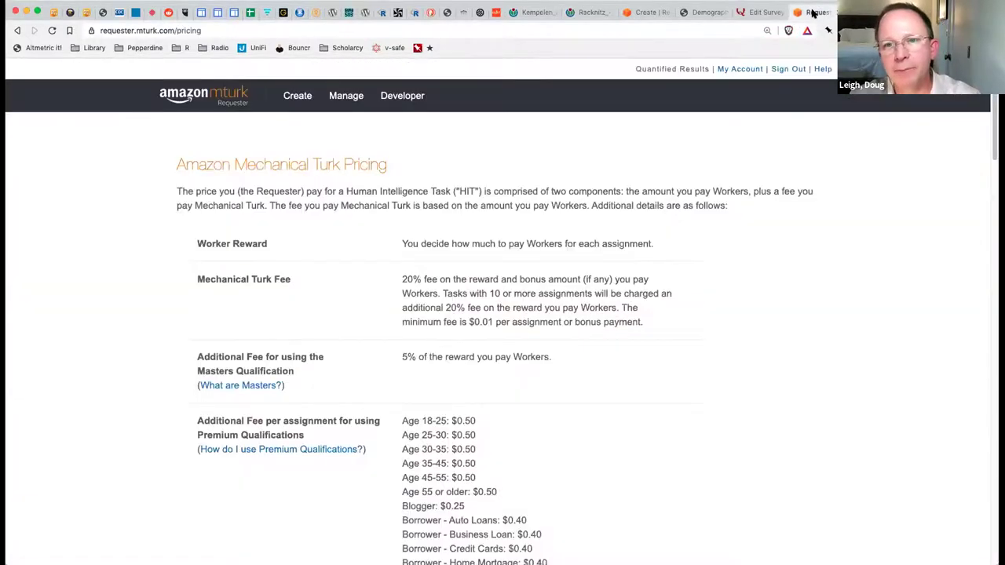
left_click(636, 11)
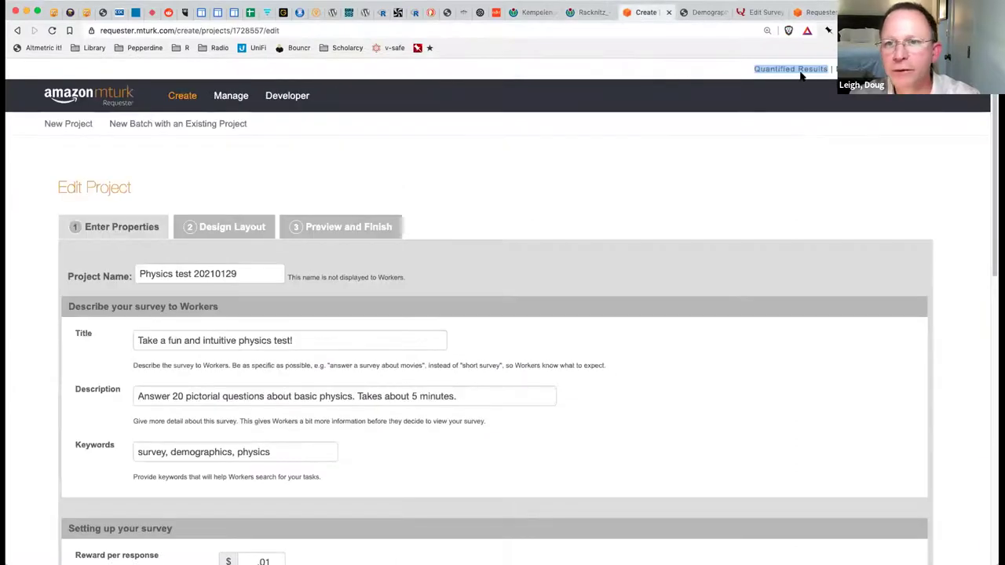
left_click_drag(829, 69, 754, 70)
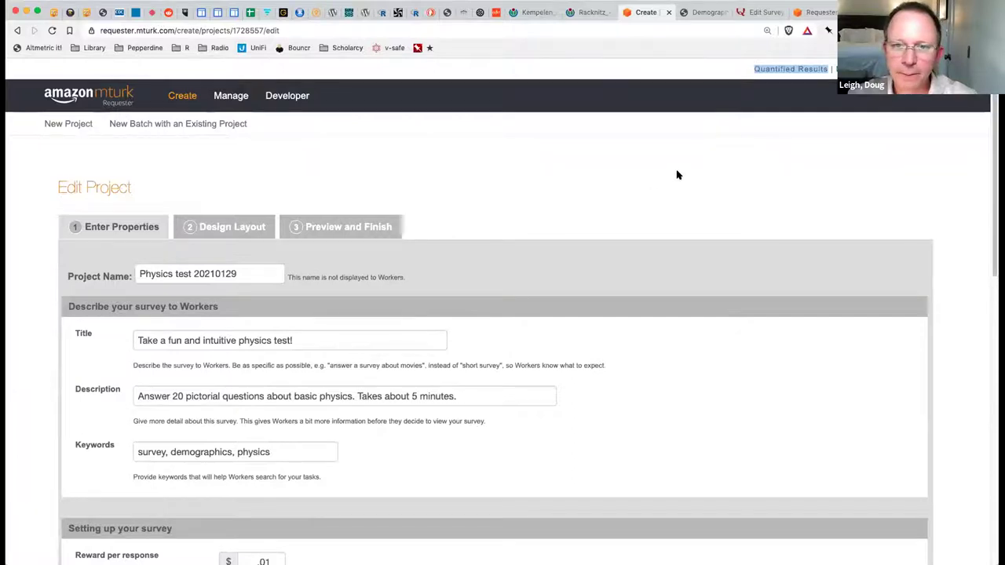
Examine the time and expiry settings in the project's survey setup section
scroll(490, 315, "down", 5)
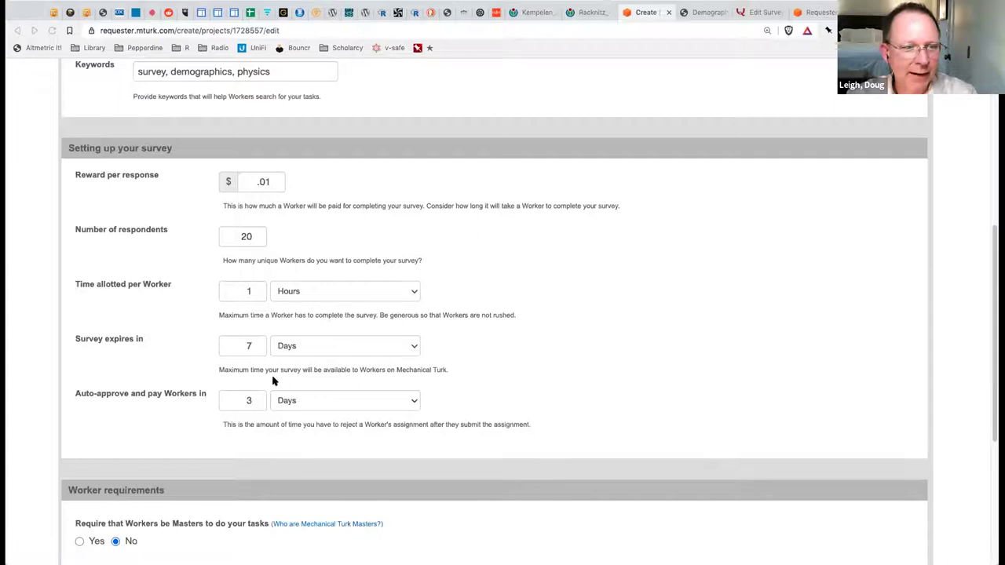
left_click(164, 322)
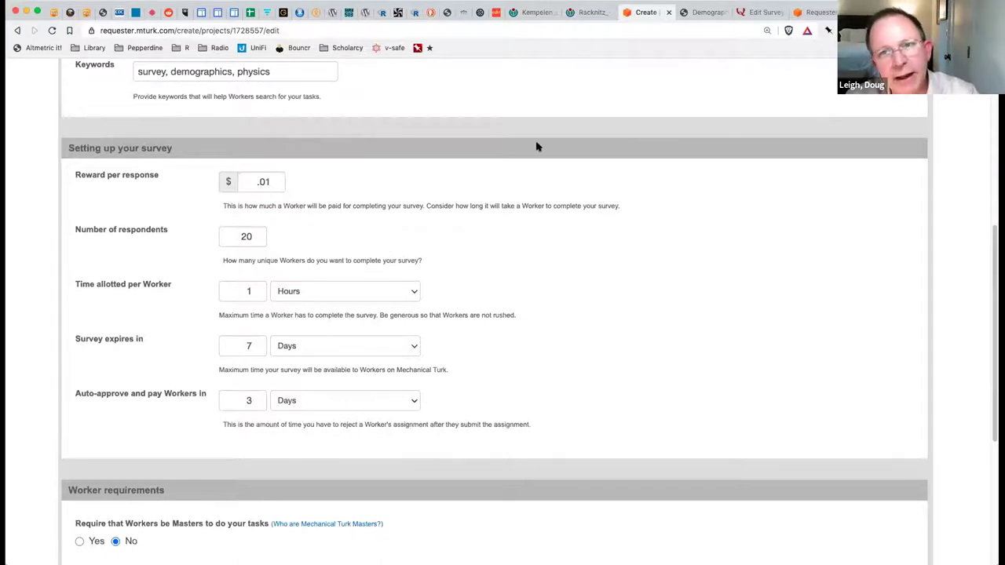
Switch to Qualtrics and copy the Intuitive Physics Test project within the account as "Intuitive Physics Test - Copy"
left_click(752, 16)
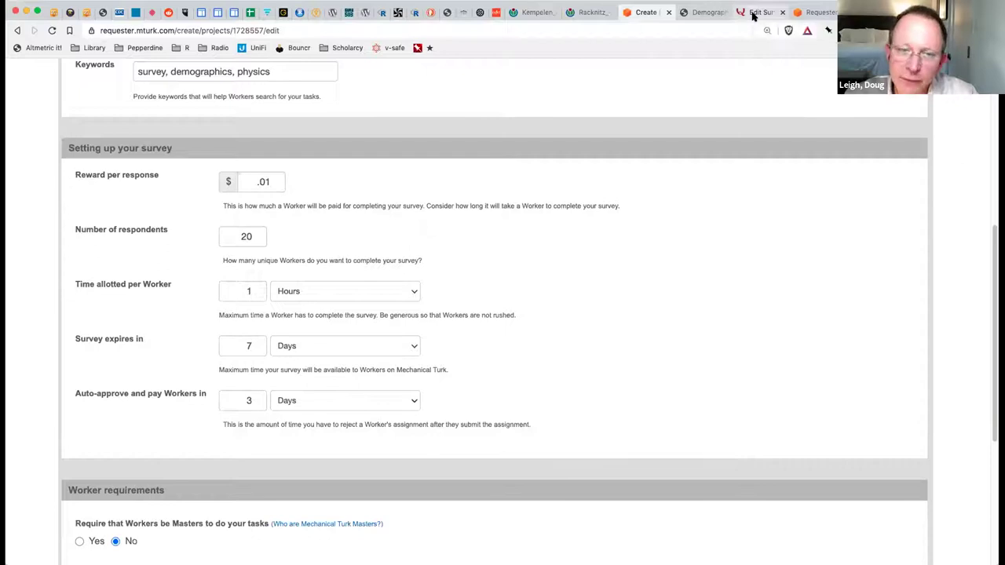
left_click(728, 77)
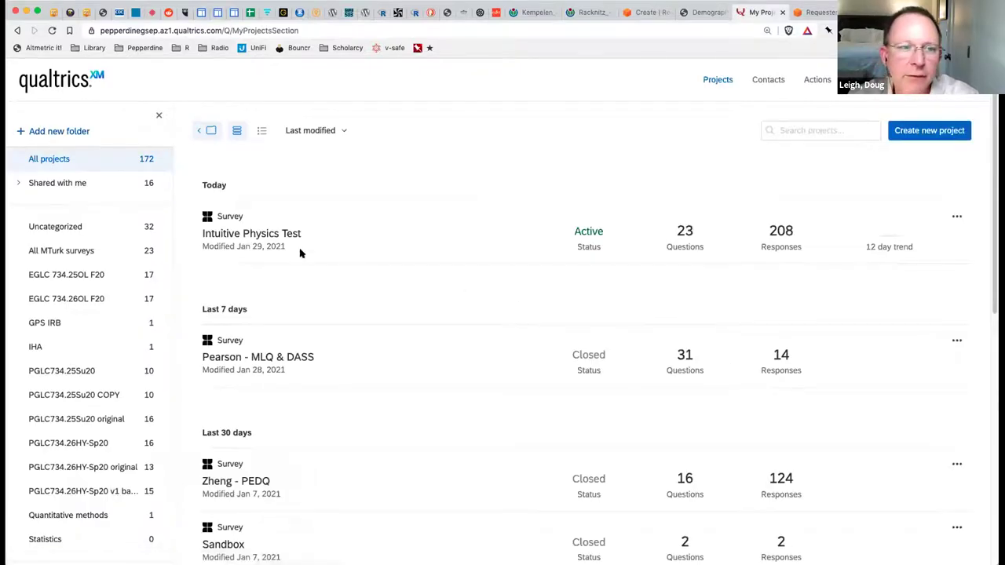
left_click(957, 220)
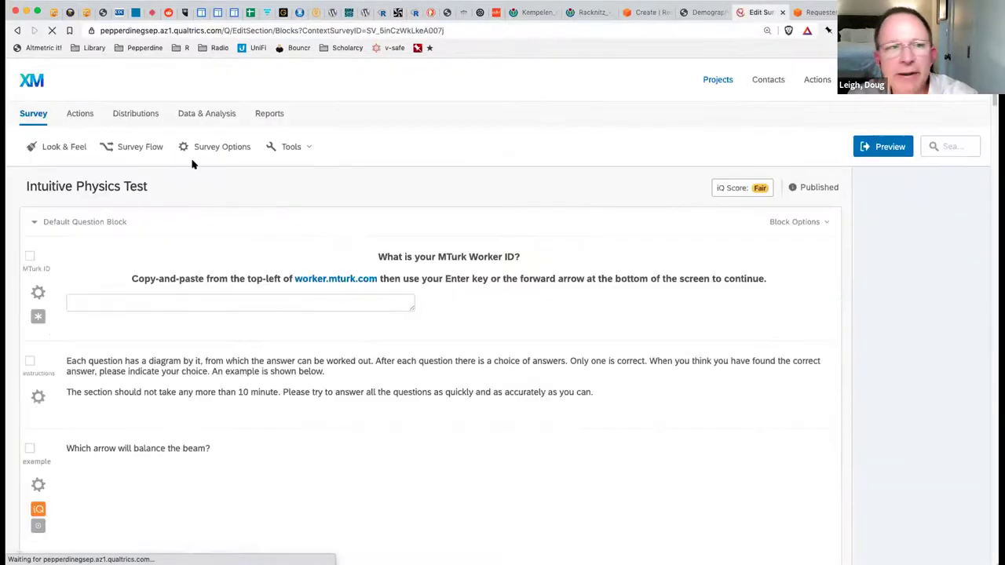
left_click(714, 79)
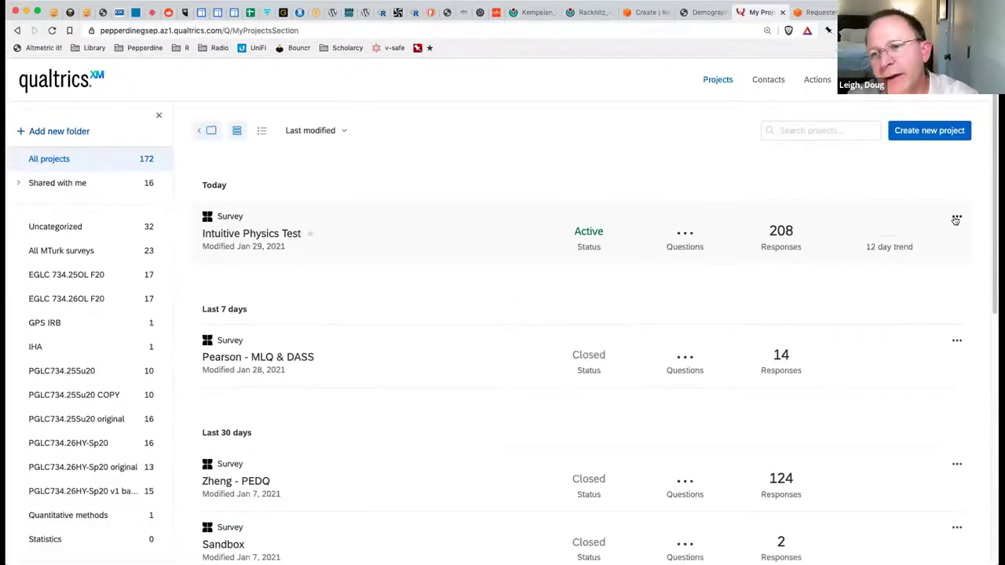
left_click(956, 221)
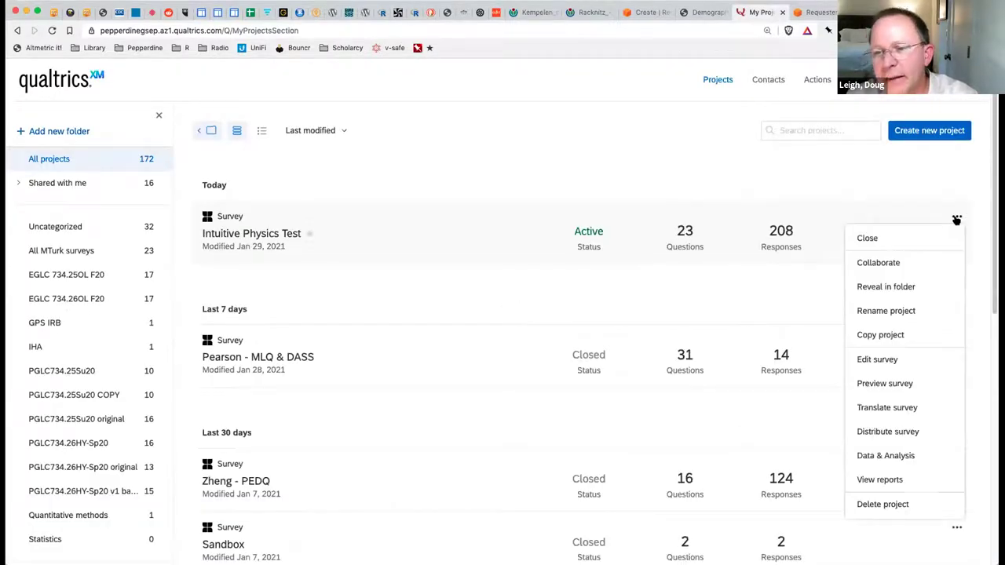
left_click(874, 336)
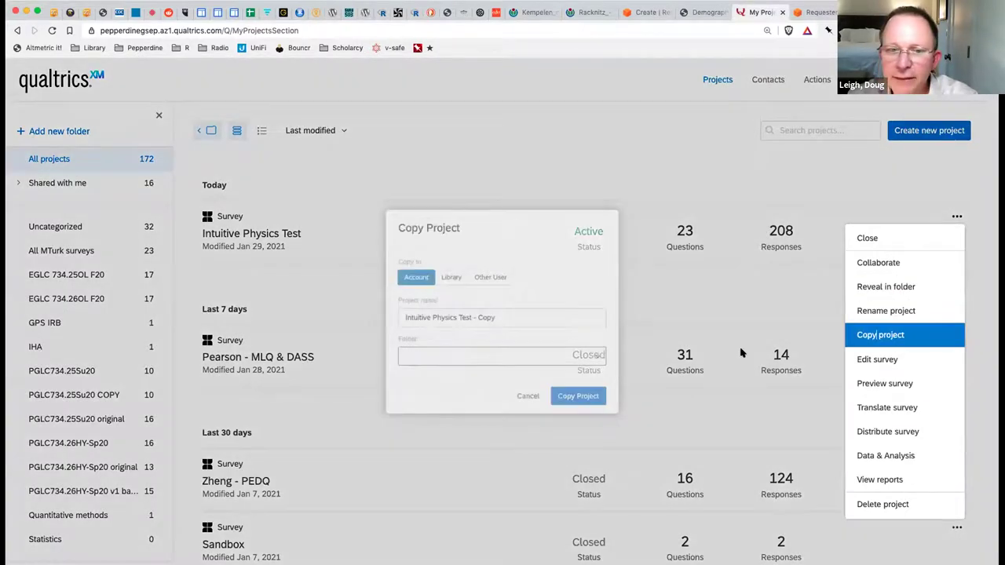
left_click(593, 410)
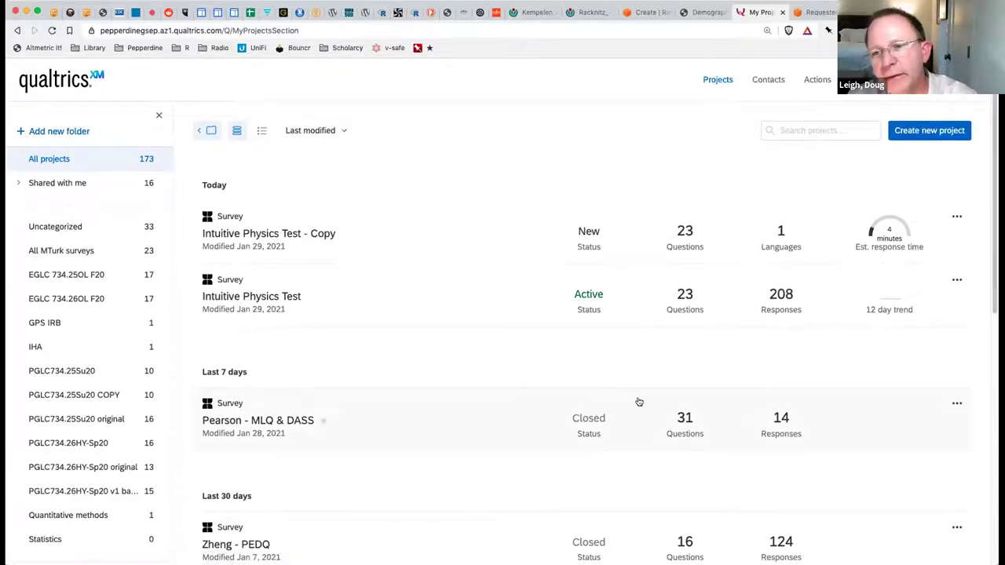
Delete the "Intuitive Physics Test - Copy" project together with all its related data
left_click(957, 217)
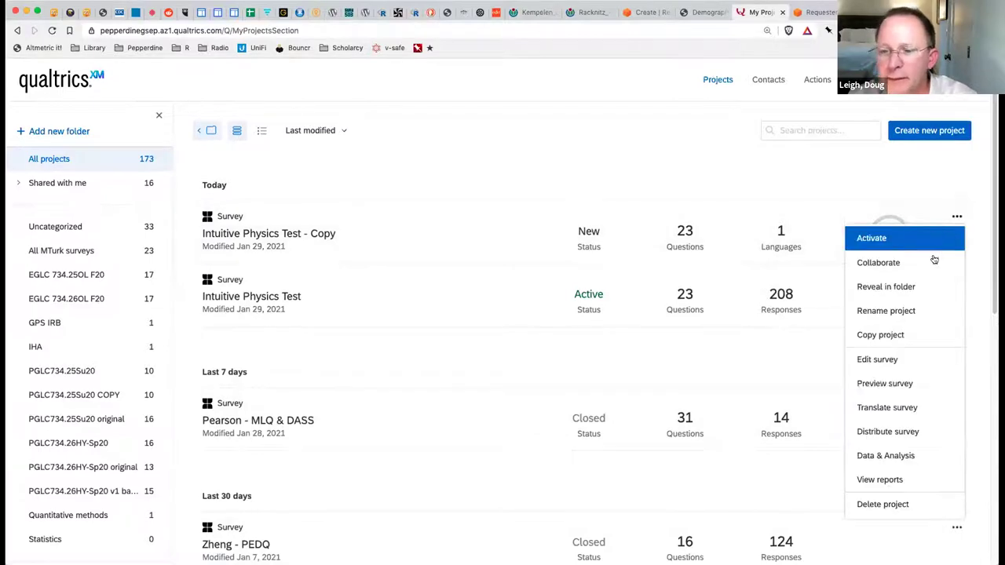
left_click(878, 504)
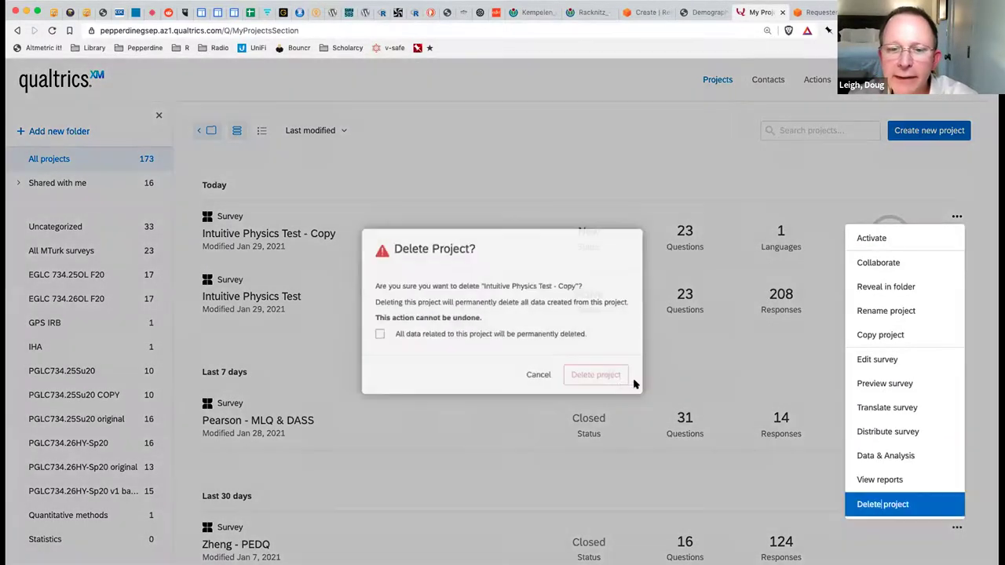
left_click(529, 337)
left_click(581, 378)
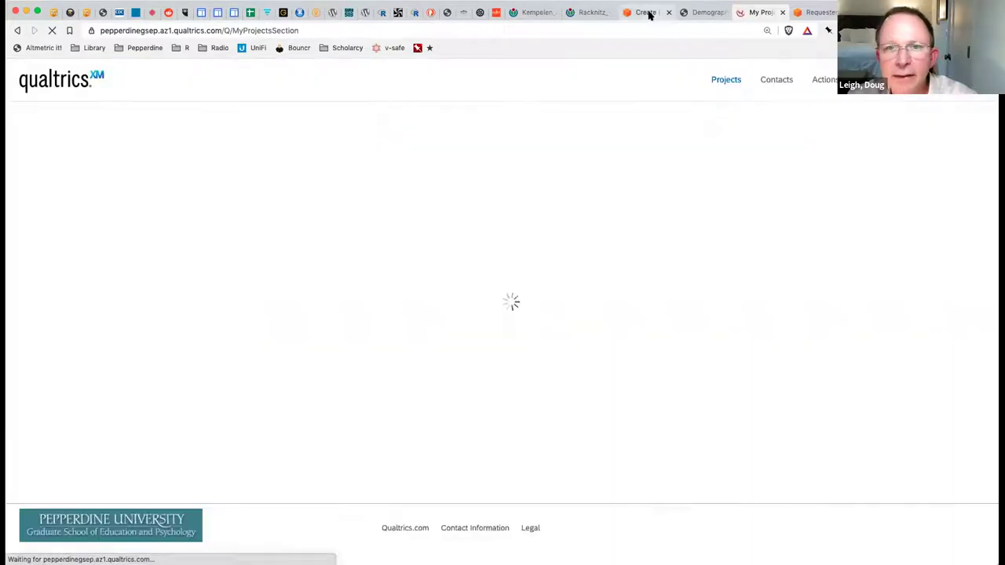
Switch back to the Mechanical Turk project and review the wording and time estimate in the survey description
left_click(648, 12)
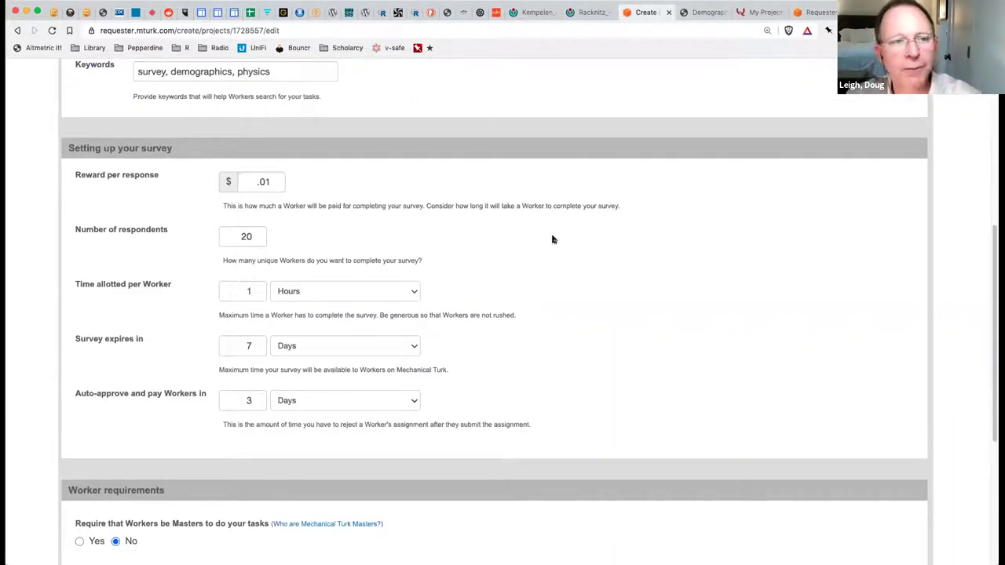
scroll(552, 238, "up", 3)
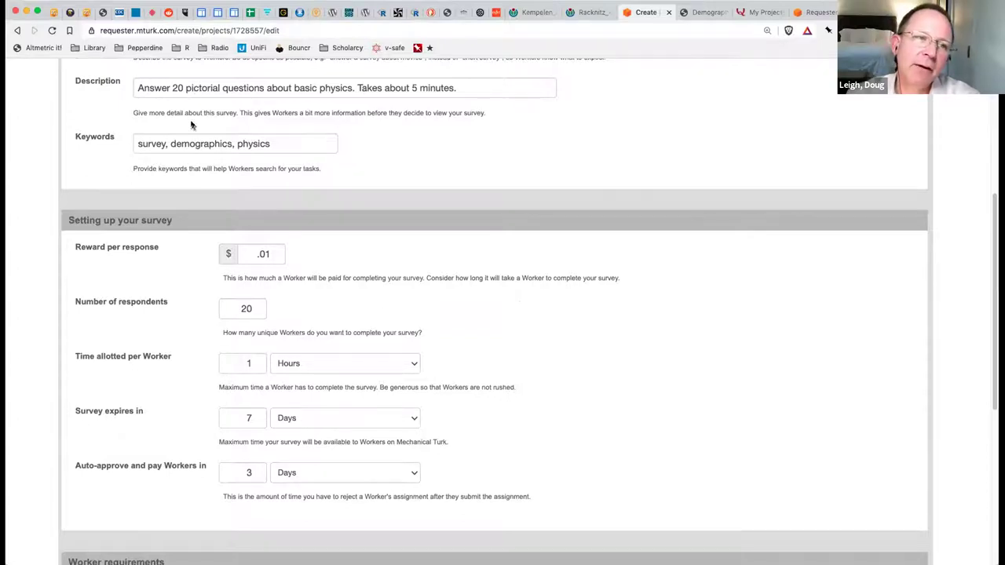
scroll(192, 133, "up", 1)
left_click_drag(138, 107, 471, 114)
scroll(570, 264, "up", 3)
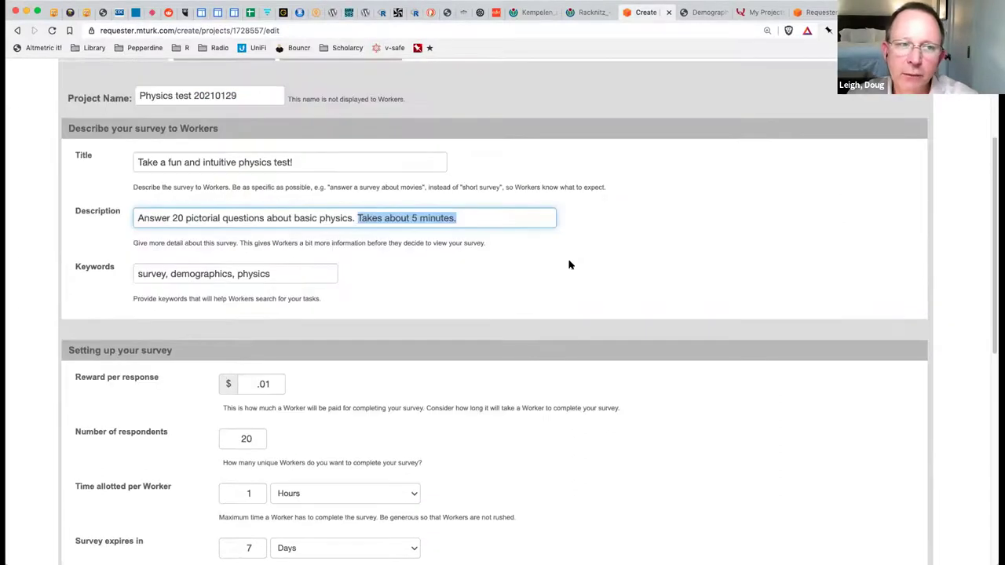
double_click(156, 217)
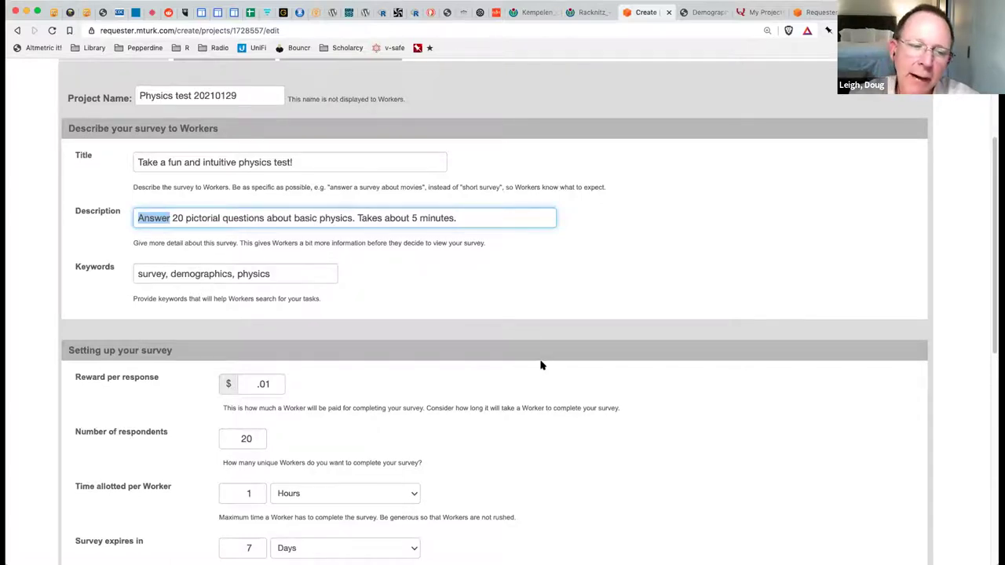
Review the number of respondents, the survey expiry and the auto-approval period in the survey setup
scroll(540, 365, "down", 2)
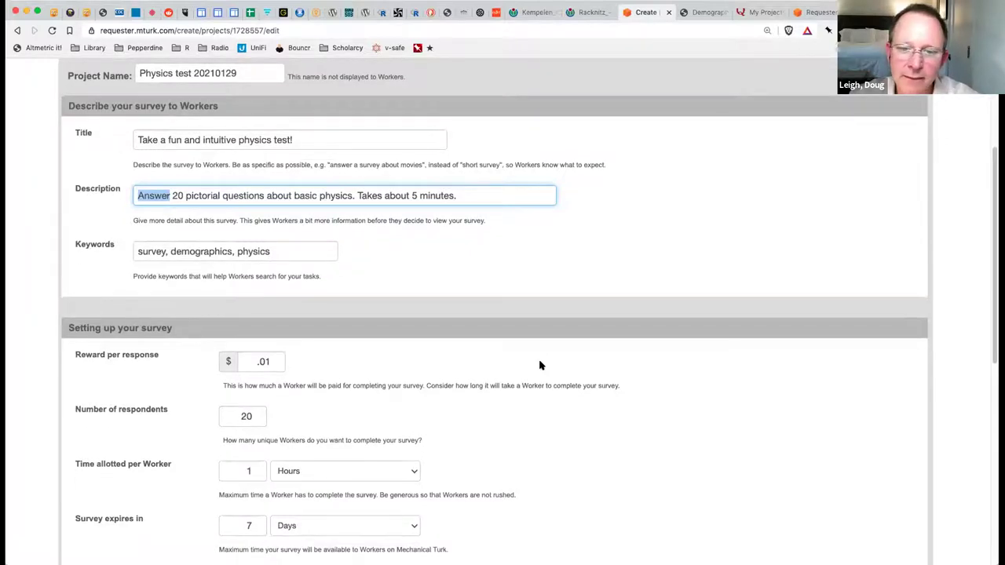
scroll(541, 366, "down", 1)
scroll(540, 365, "down", 8)
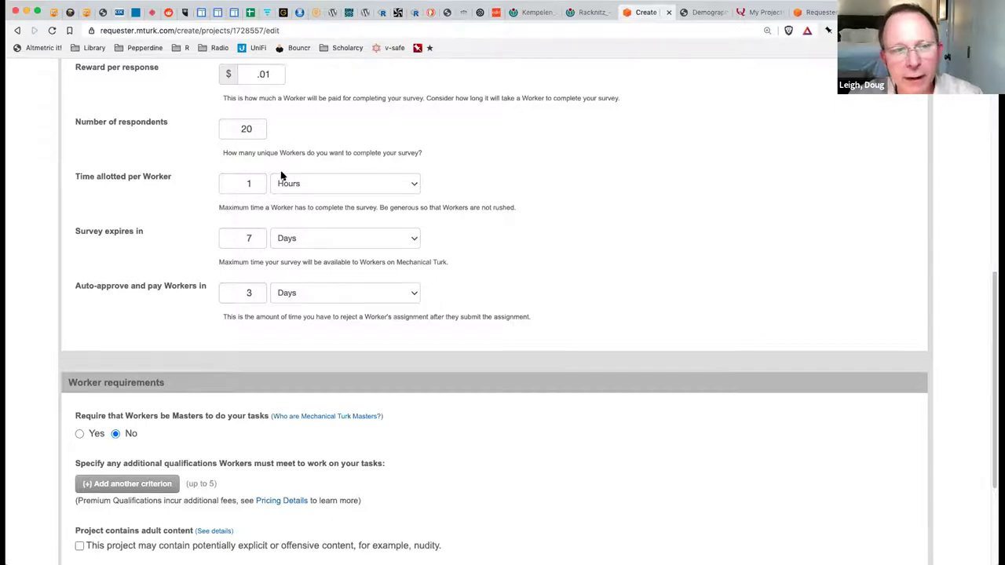
double_click(247, 129)
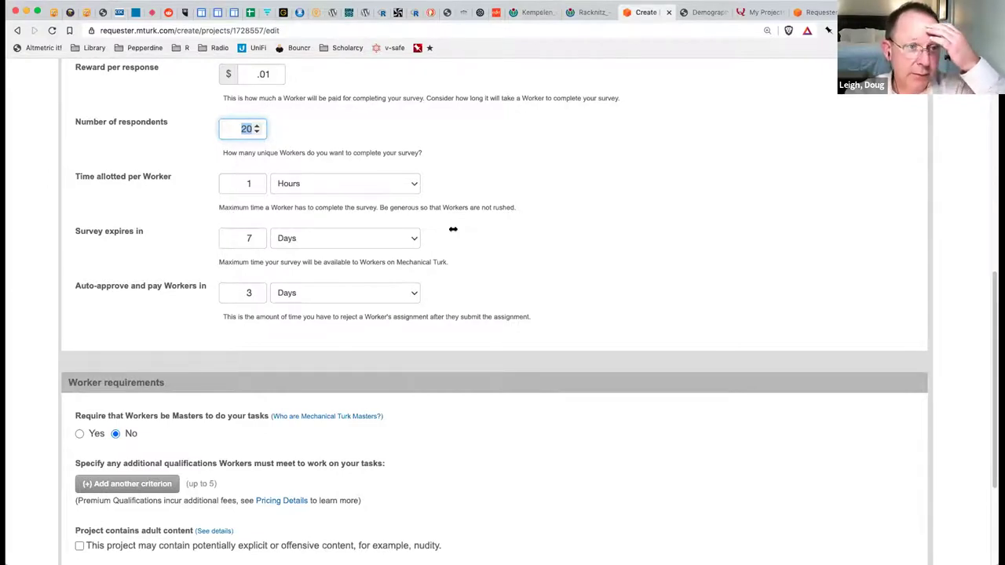
left_click_drag(72, 232, 141, 245)
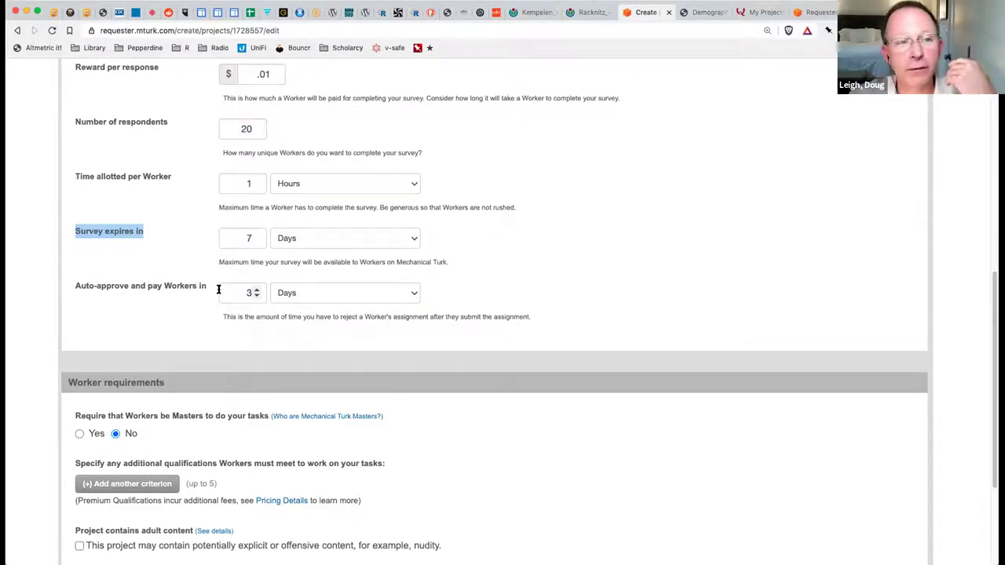
left_click(244, 130)
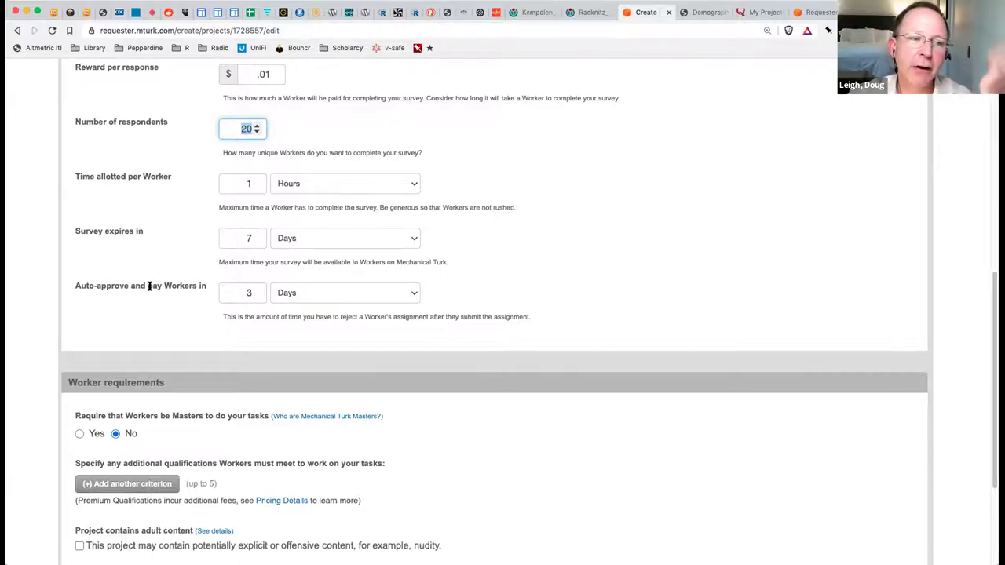
left_click(77, 281)
left_click_drag(78, 280, 188, 296)
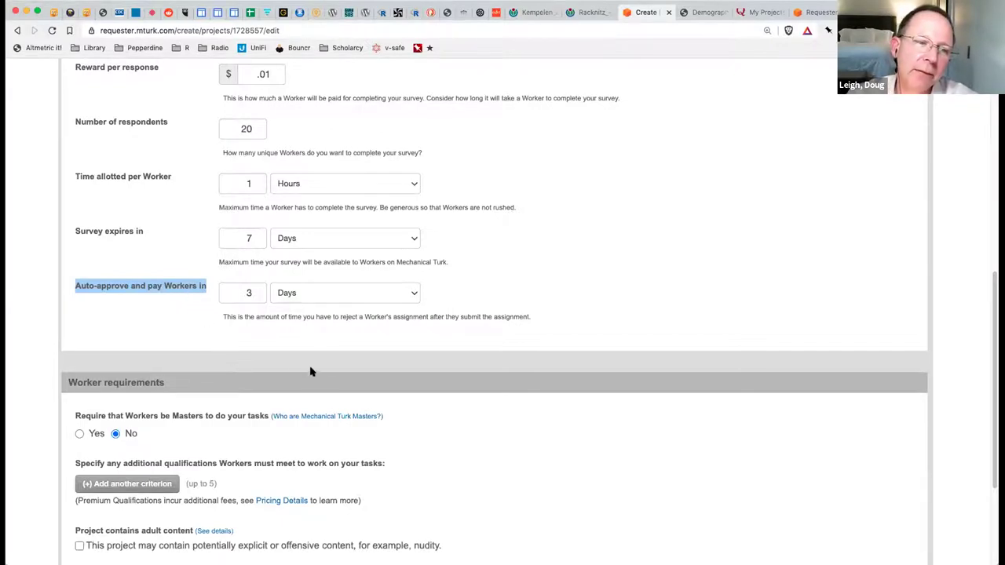
Examine the Masters requirement in the project's worker requirements
scroll(314, 376, "down", 2)
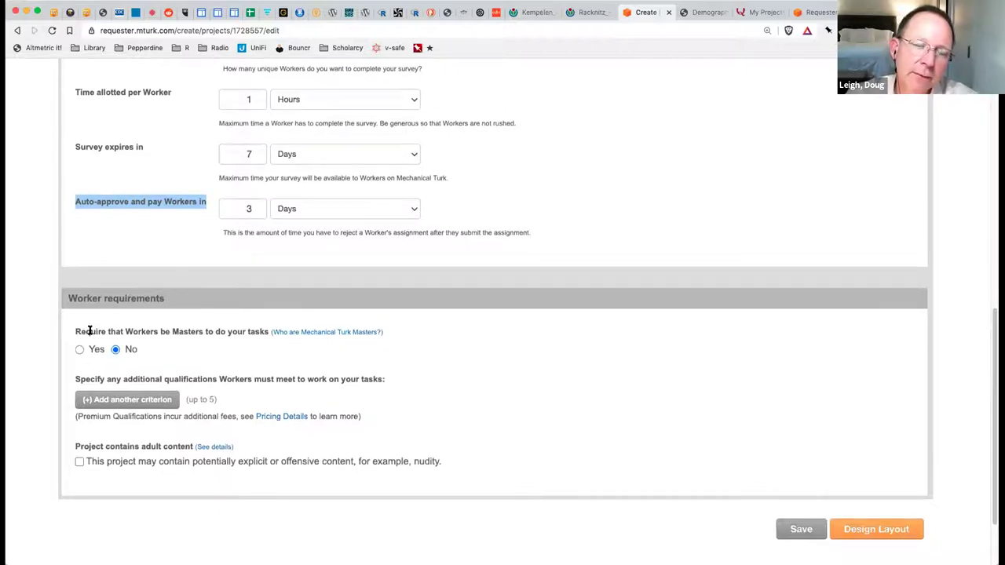
left_click_drag(89, 330, 254, 331)
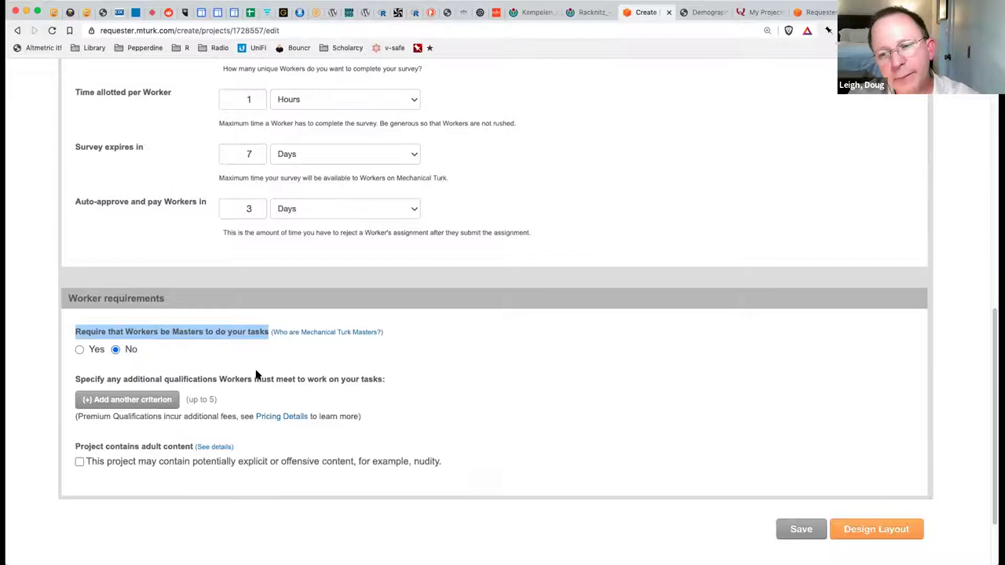
left_click(246, 334)
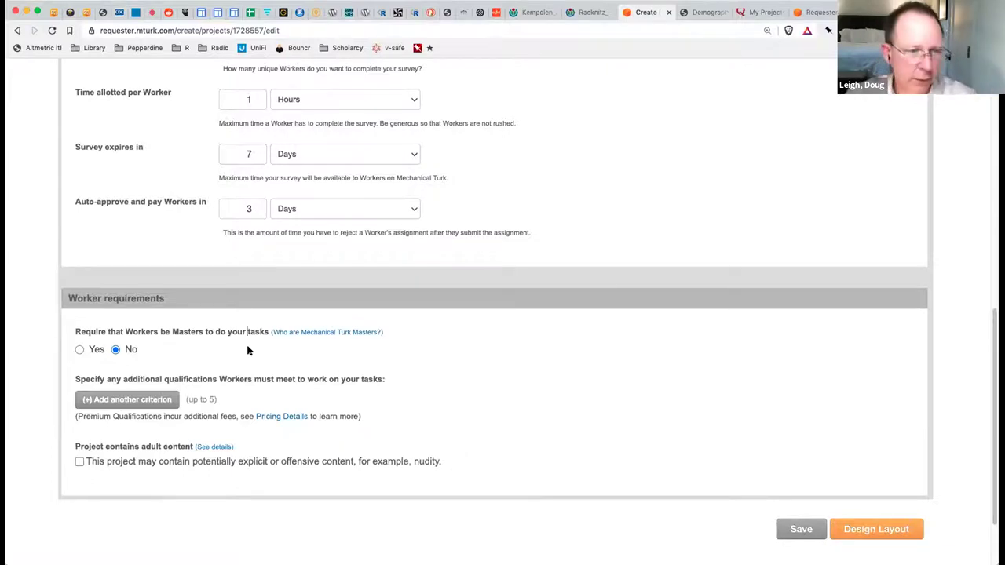
Switch to the Mechanical Turk pricing page and examine the Masters Qualification fee and the Premium Qualification fees
scroll(218, 397, "down", 2)
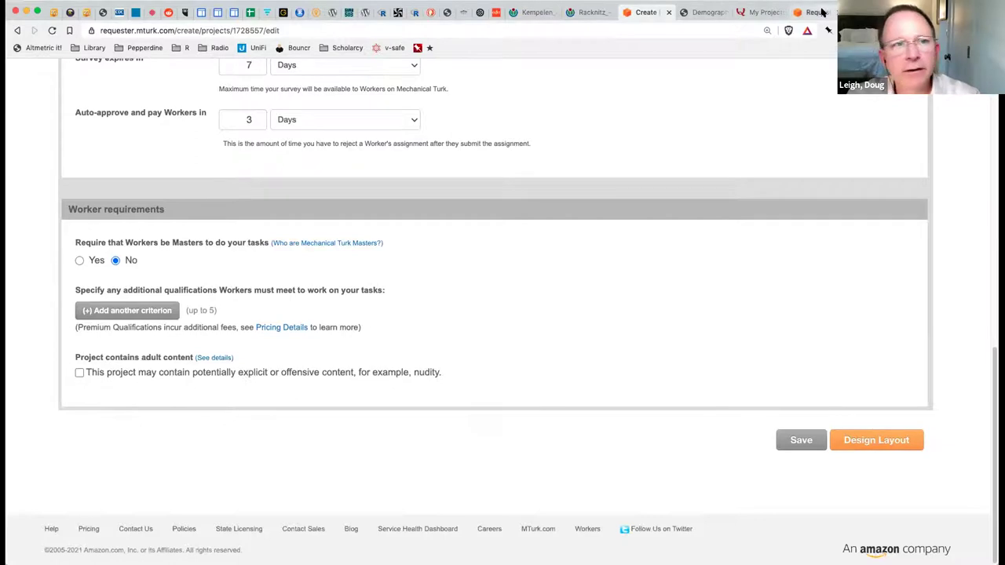
left_click(820, 12)
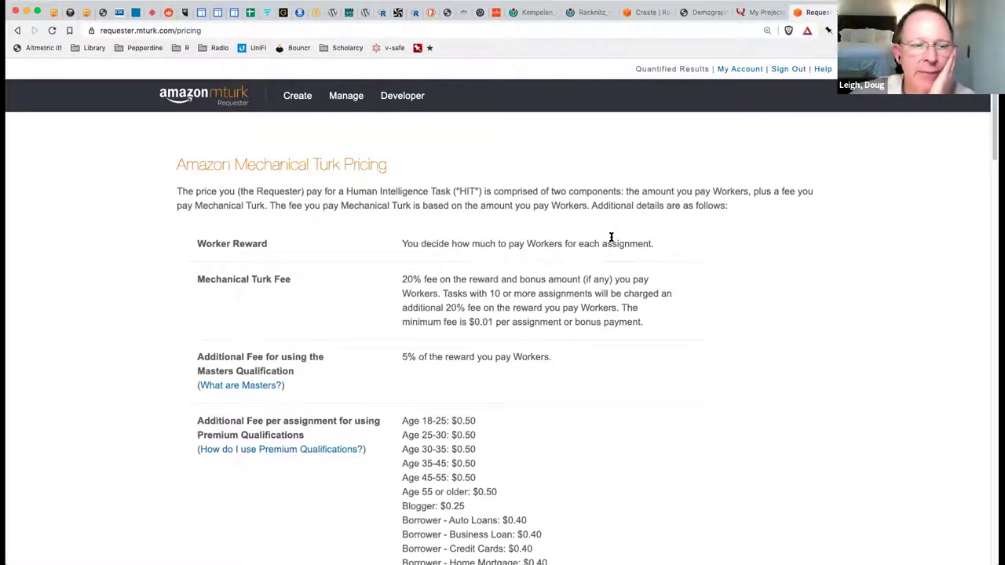
triple_click(403, 357)
left_click(414, 392)
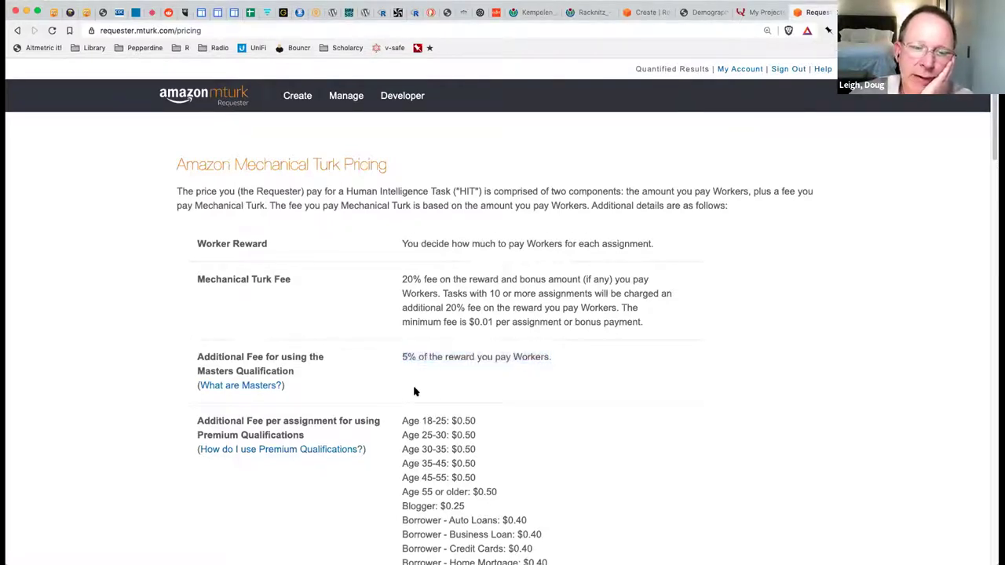
scroll(490, 381, "down", 1)
scroll(489, 379, "down", 5)
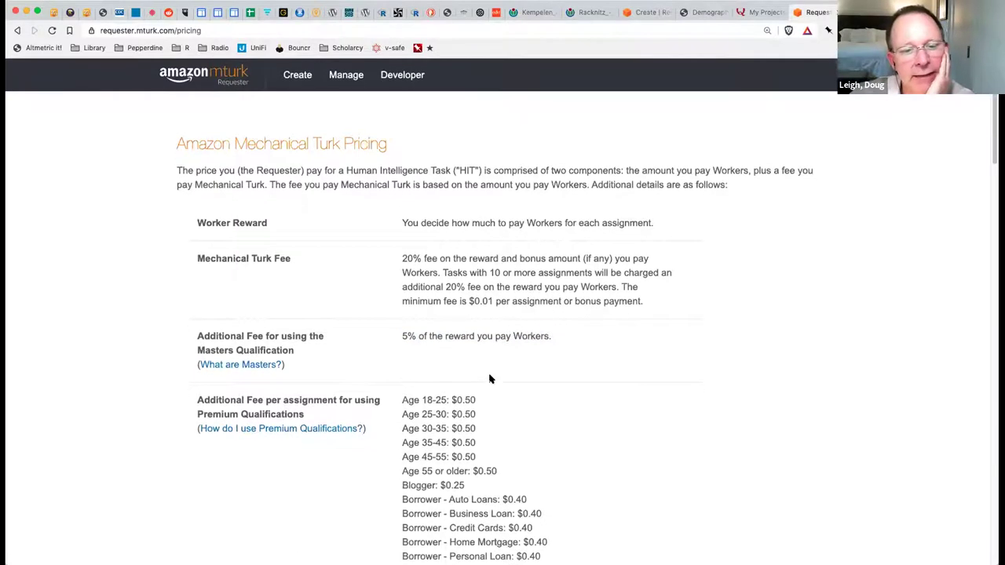
scroll(489, 379, "down", 3)
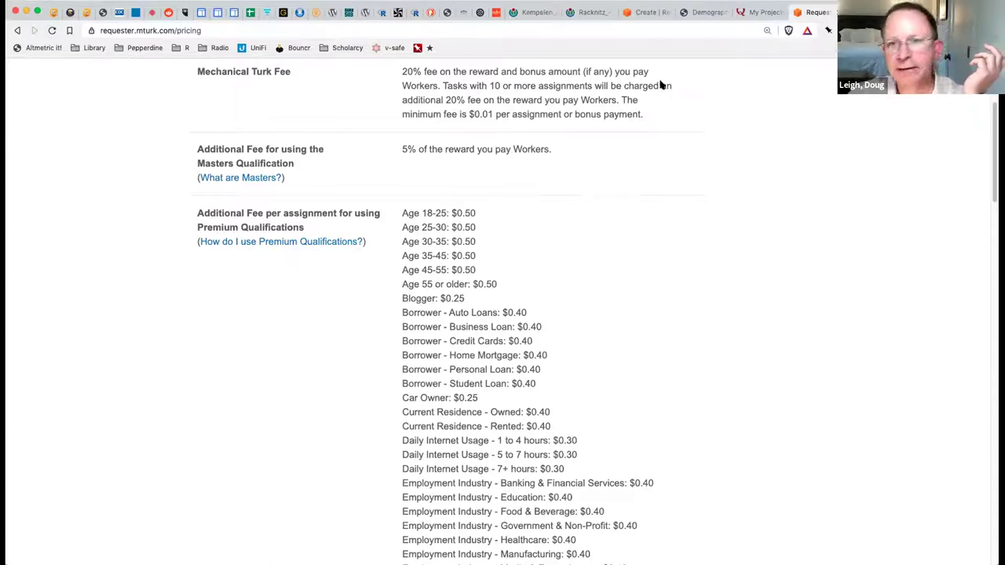
Return to the project and add a worker criterion requiring a HIT Approval Rate (%) for all Requesters' HITs greater than 90
left_click(644, 14)
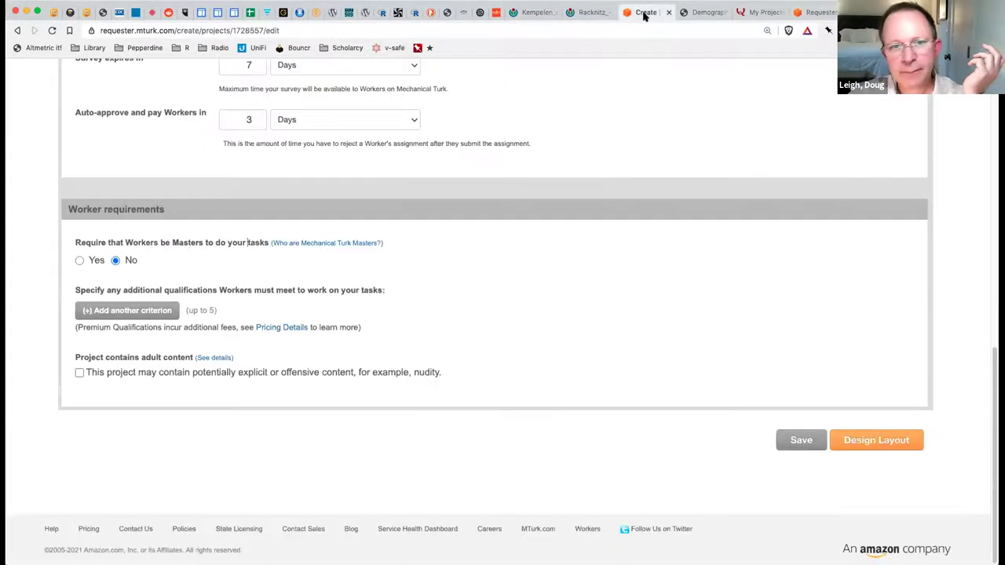
left_click(131, 311)
left_click(135, 315)
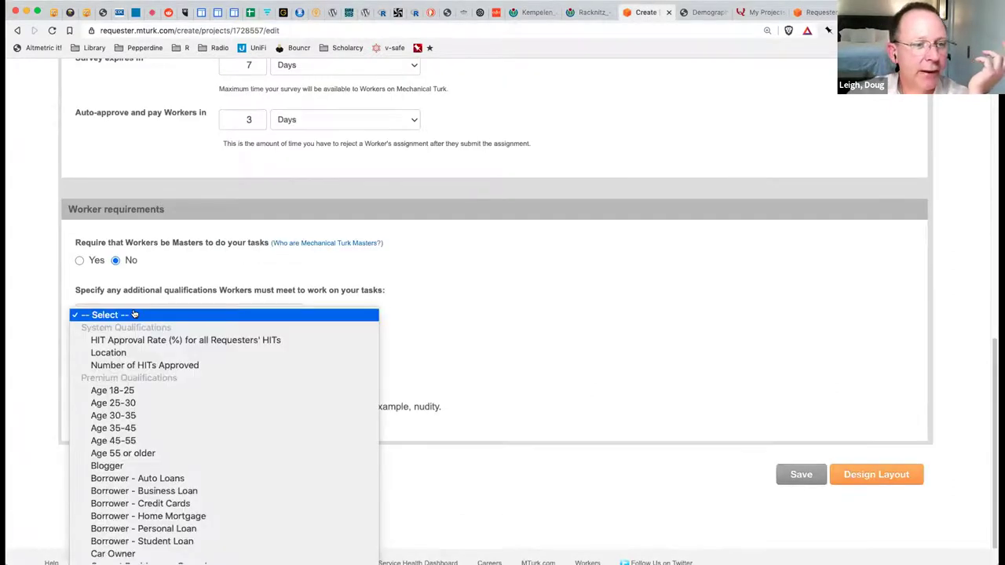
left_click(193, 341)
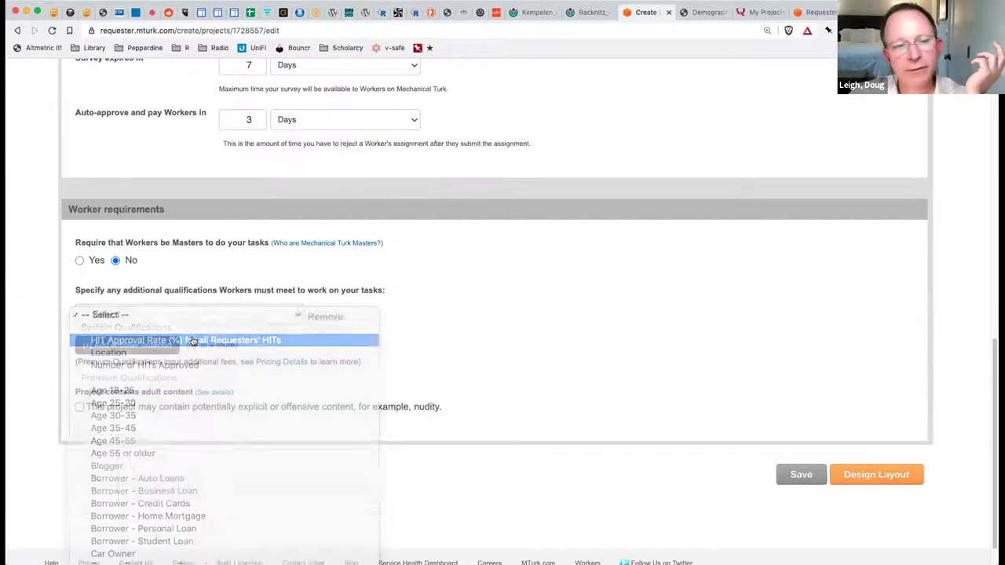
left_click(485, 315)
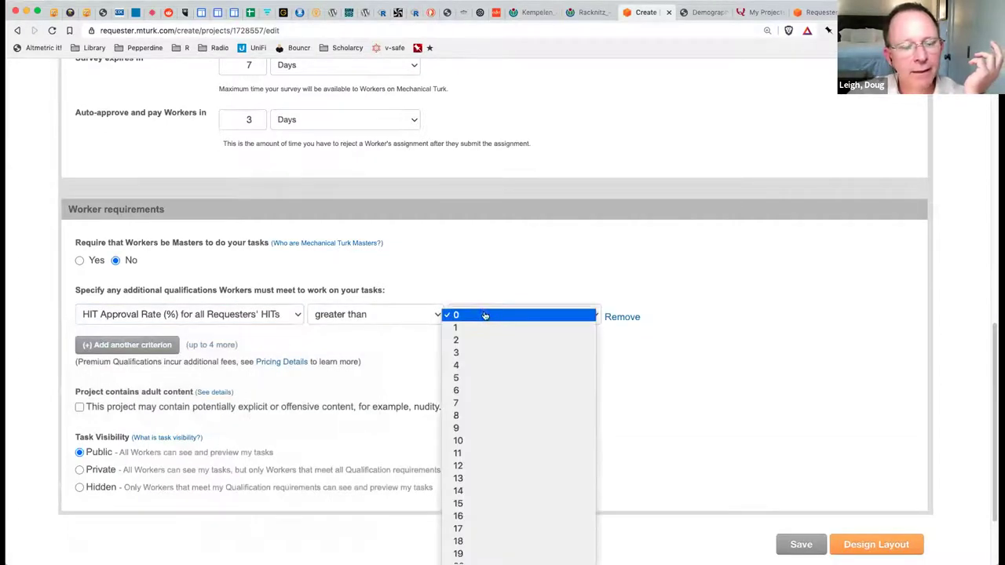
scroll(477, 454, "down", 10)
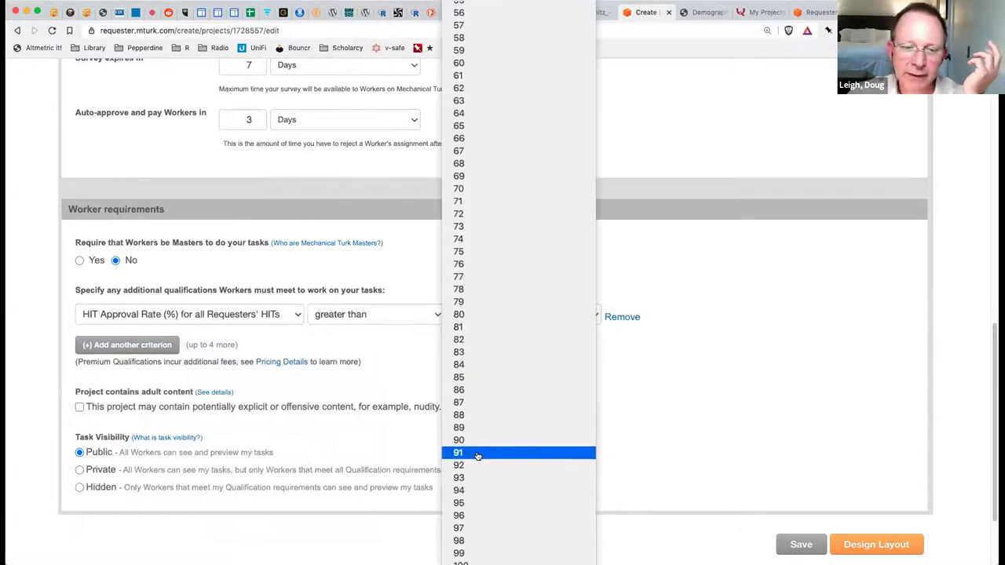
left_click(482, 441)
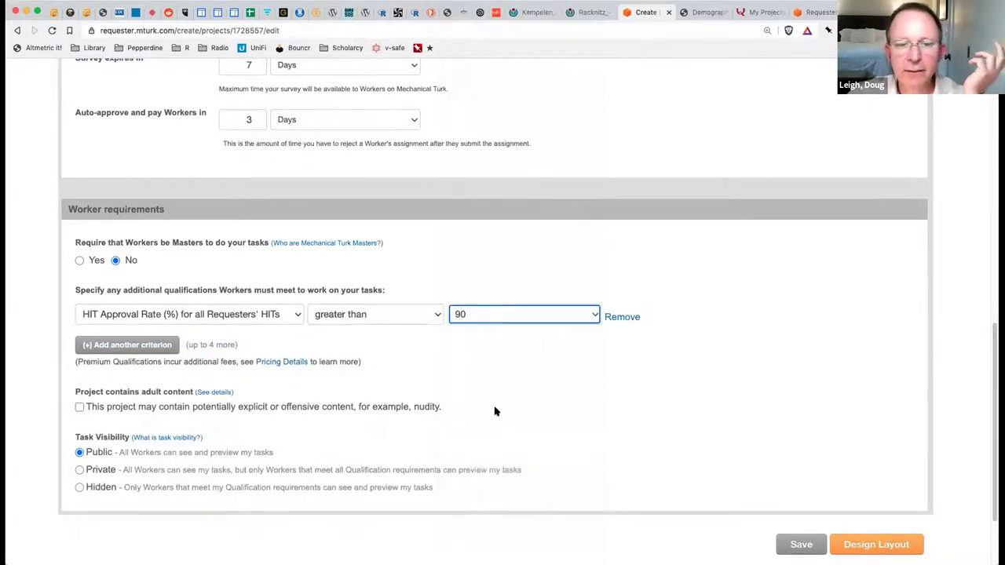
left_click(500, 314)
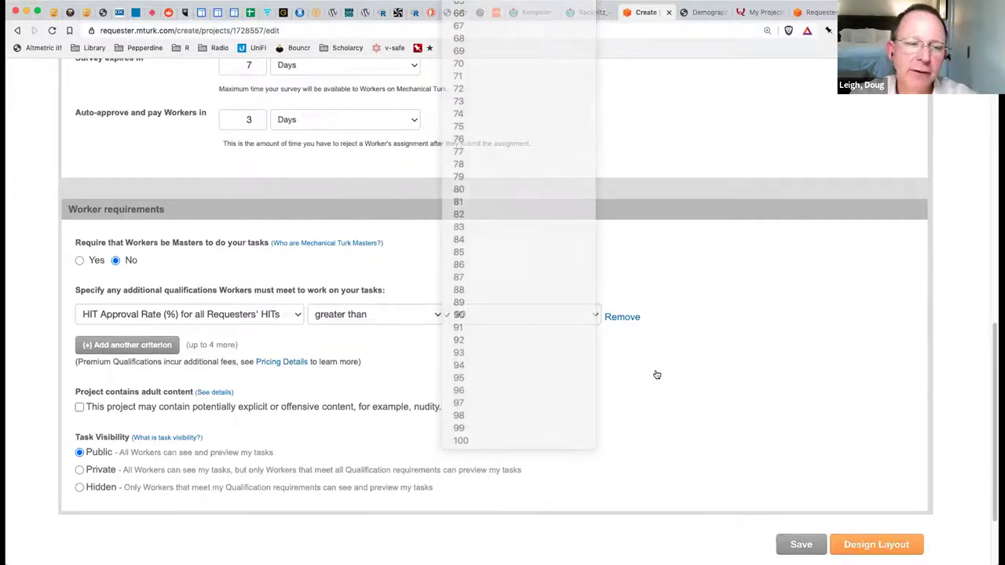
left_click(657, 375)
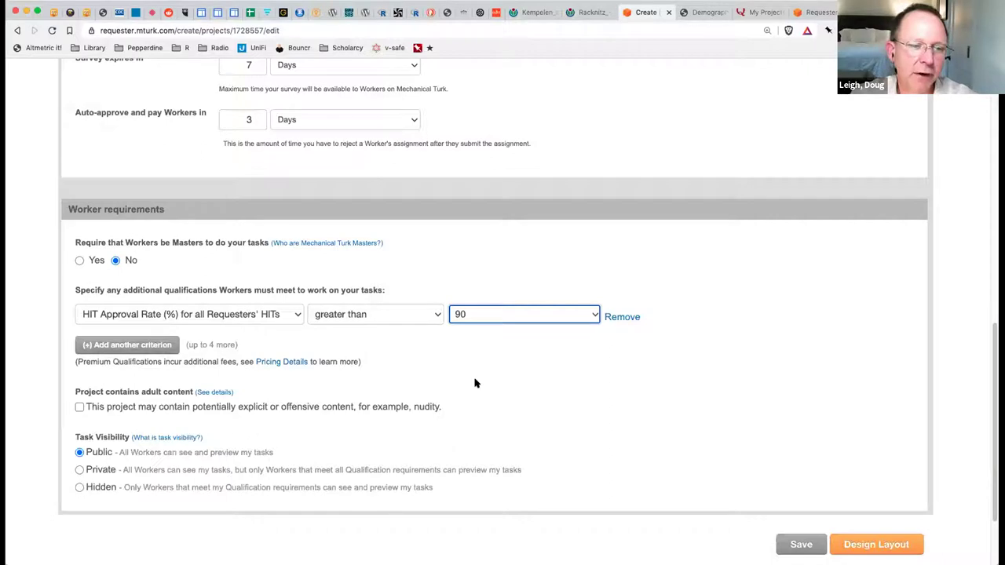
Add a second worker criterion requiring that Location is UNITED STATES (US)
left_click(150, 345)
left_click(150, 348)
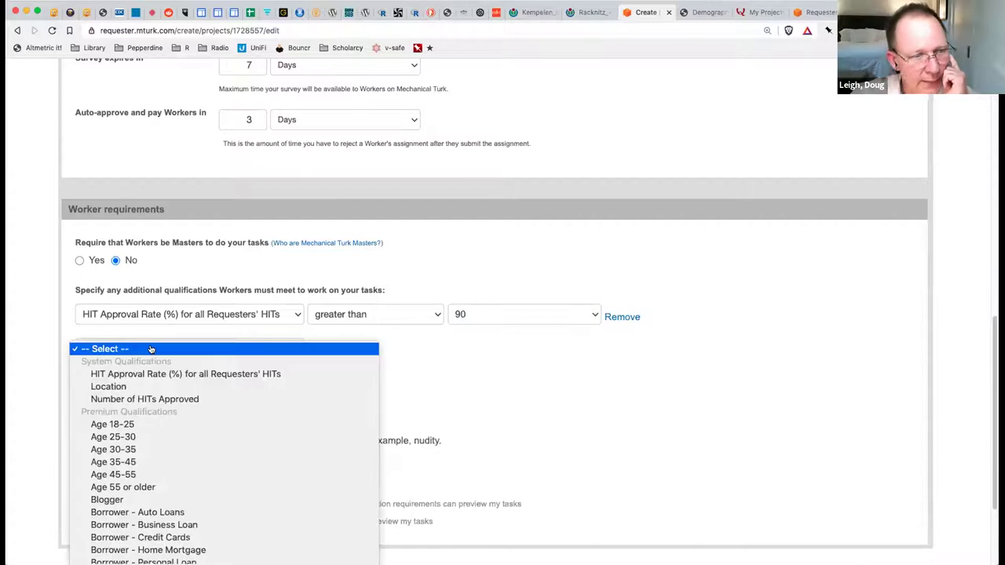
left_click(156, 386)
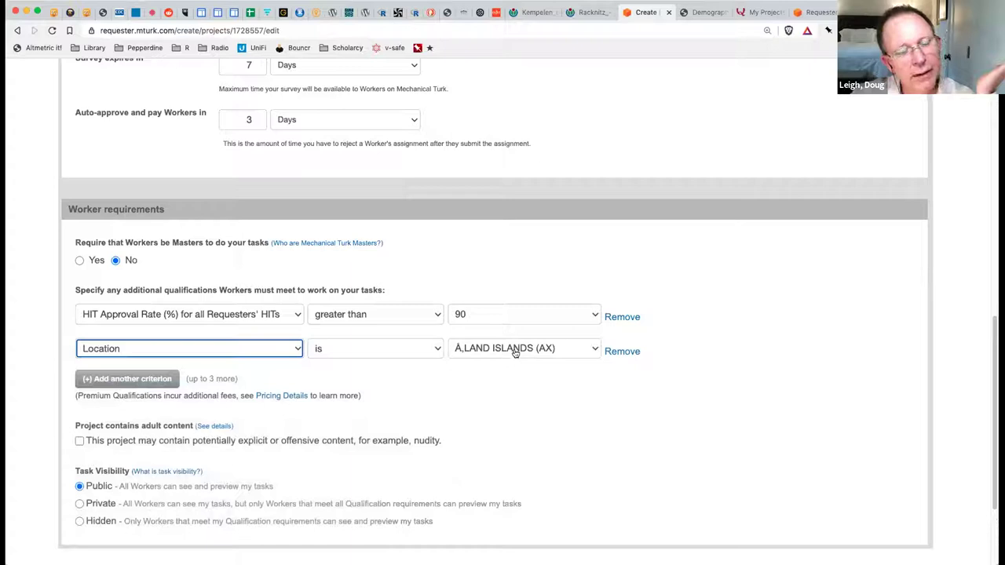
left_click(514, 352)
type("u")
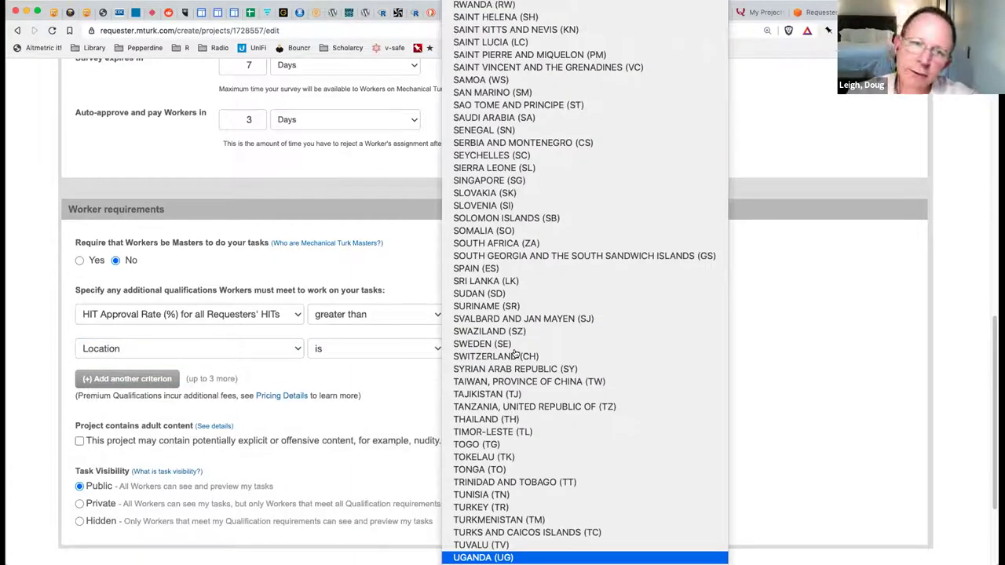
scroll(513, 355, "down", 5)
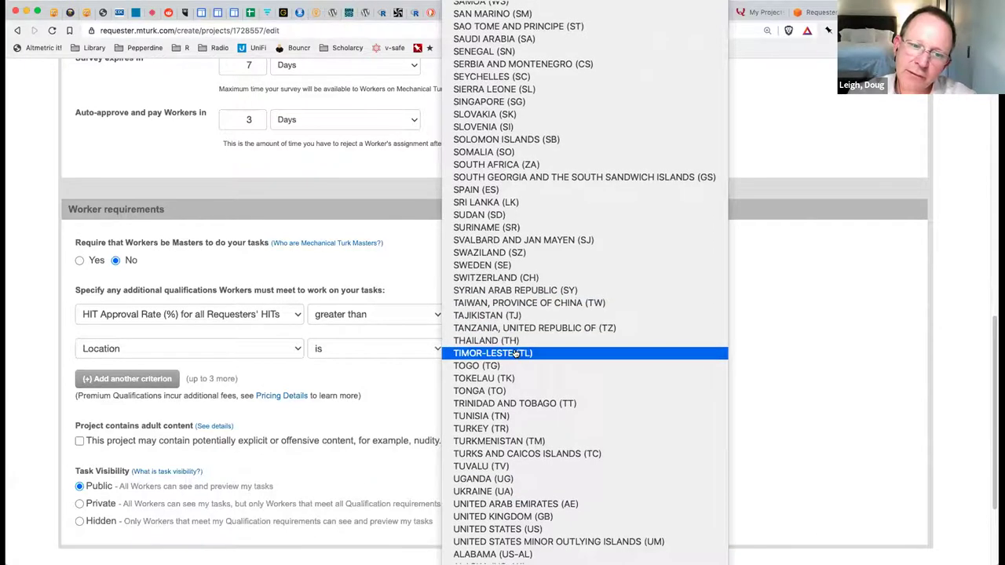
scroll(515, 355, "down", 3)
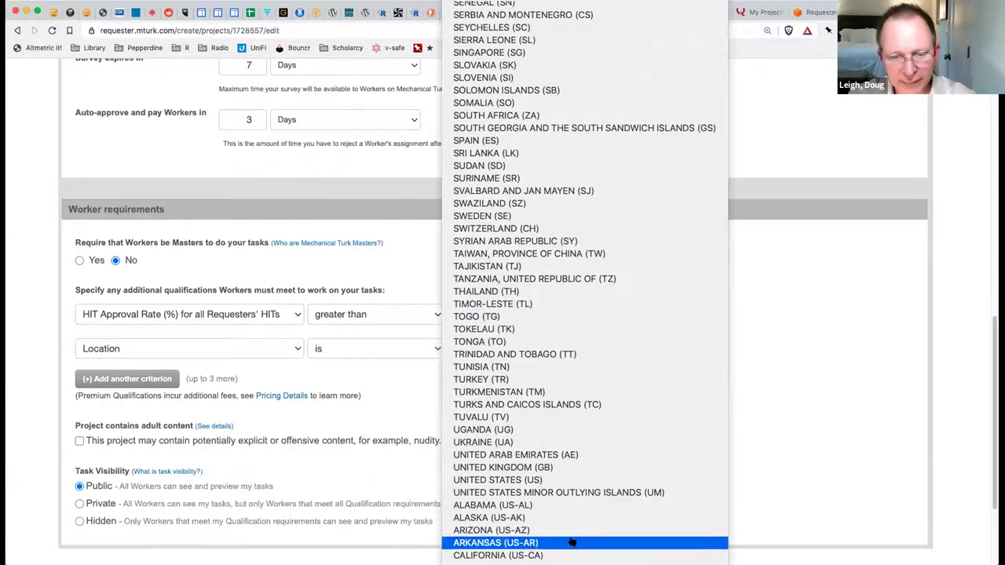
scroll(571, 542, "down", 2)
scroll(572, 542, "down", 15)
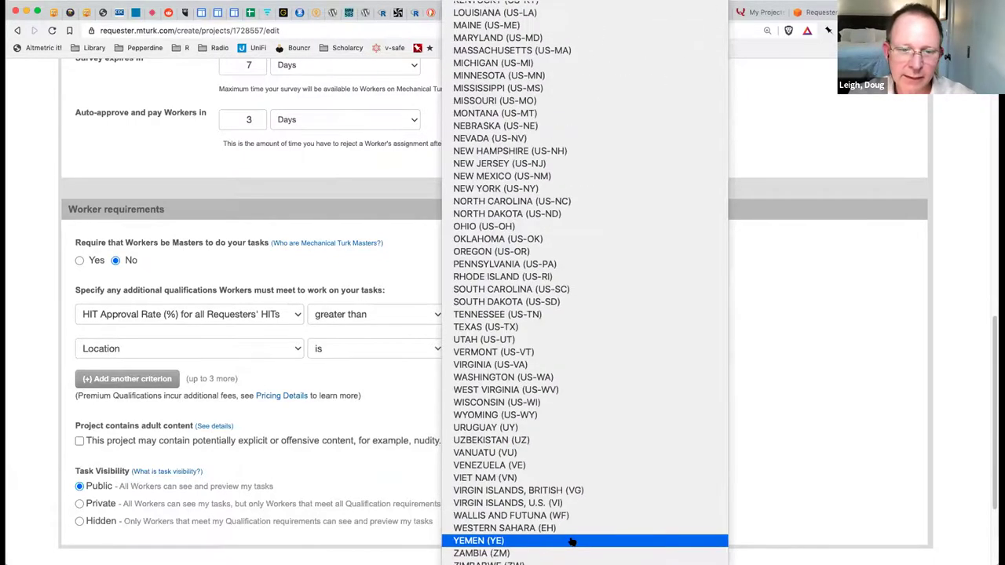
scroll(571, 542, "up", 10)
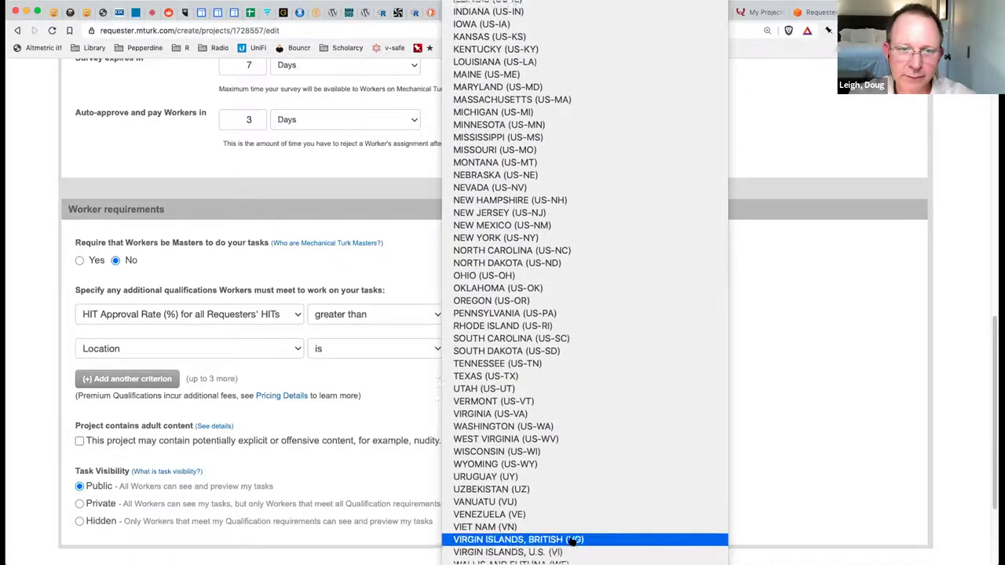
scroll(571, 542, "up", 1)
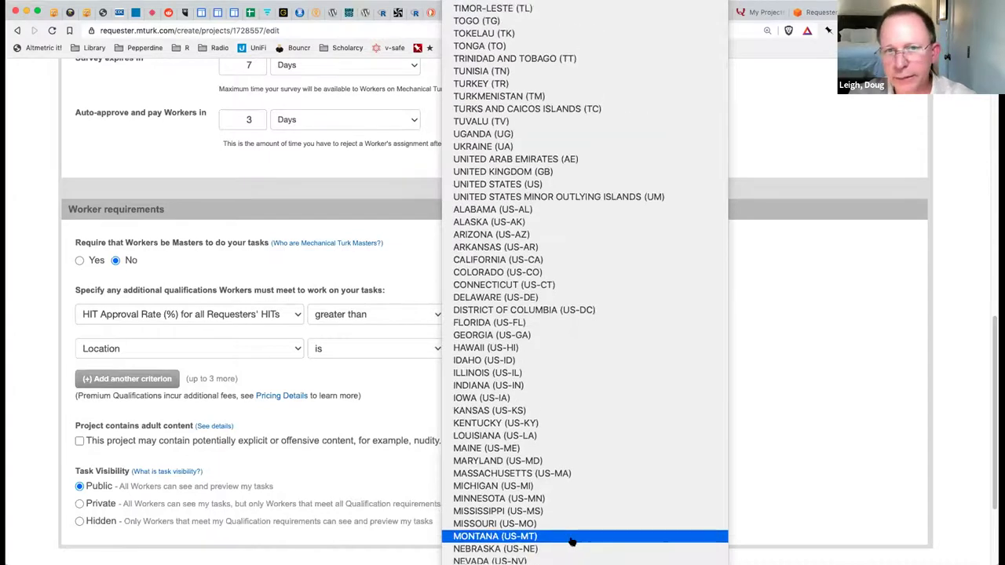
left_click(585, 184)
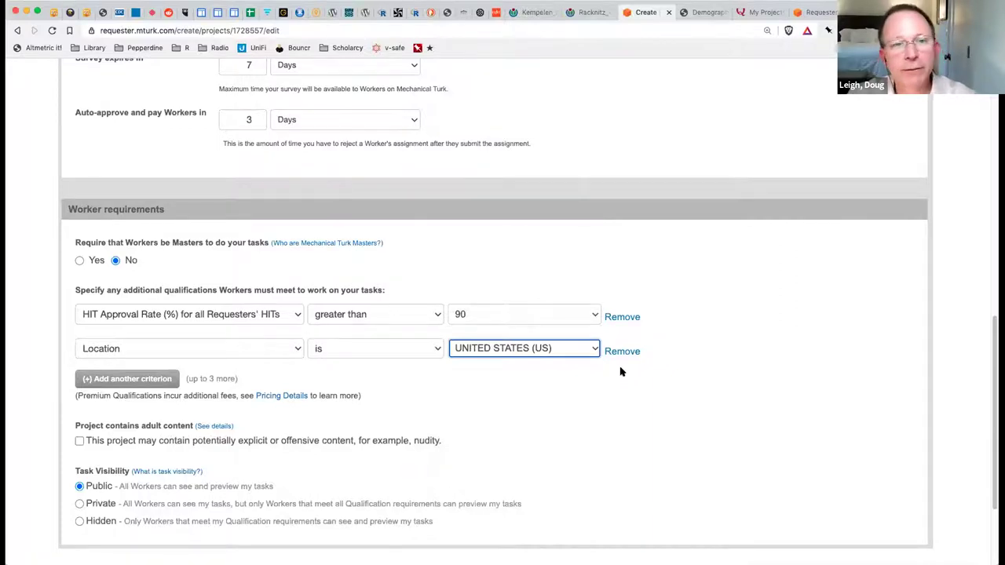
Add a third worker criterion requiring that Location is CANADA (CA)
left_click(117, 378)
left_click(122, 385)
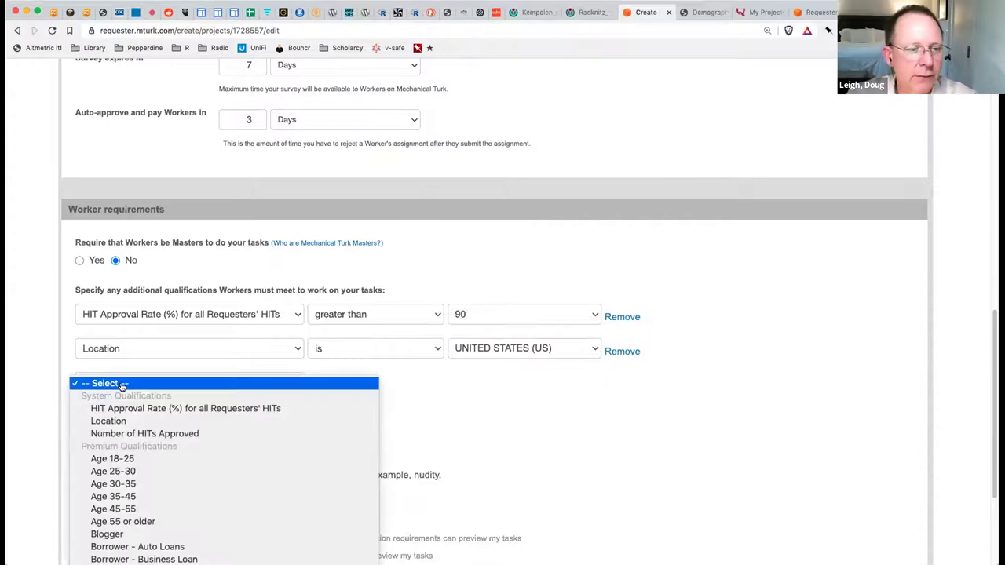
left_click(208, 420)
left_click(467, 385)
left_click(467, 385)
left_click(497, 385)
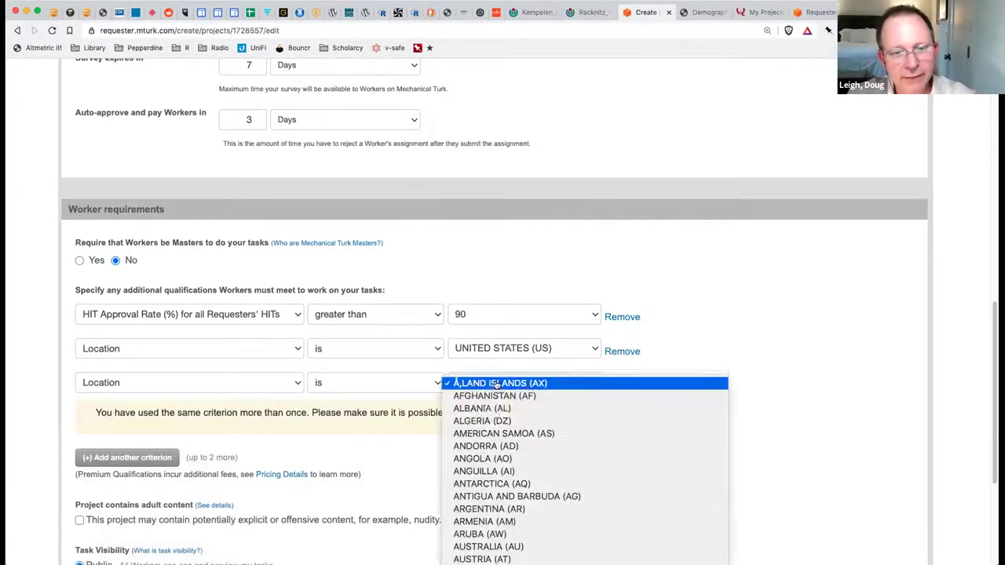
scroll(496, 416, "down", 10)
scroll(496, 418, "down", 8)
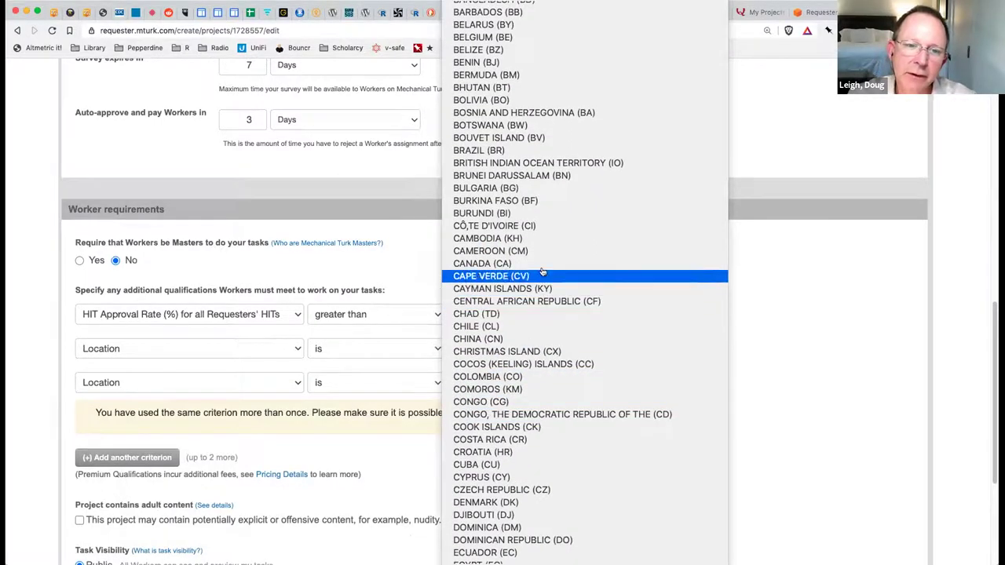
left_click(495, 263)
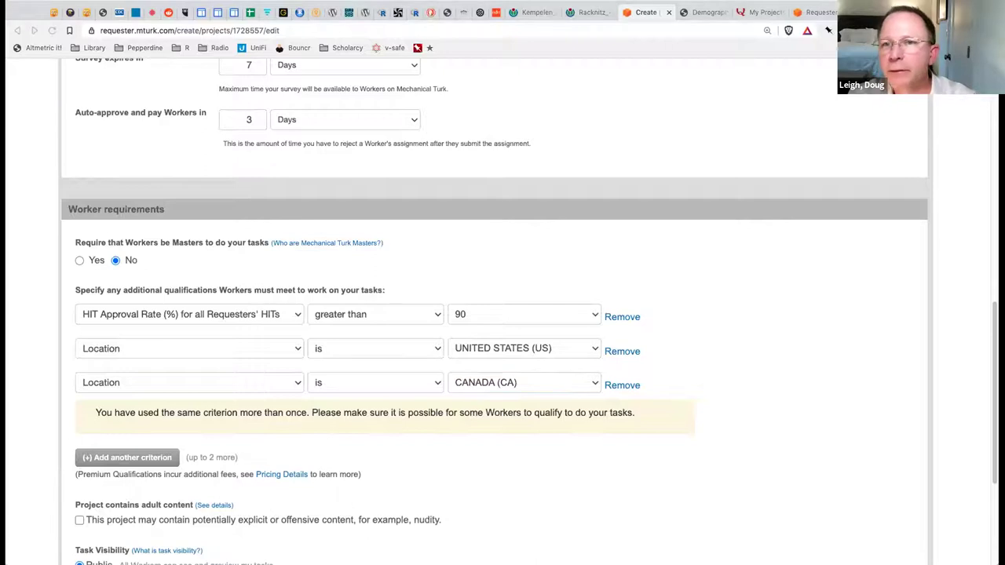
Consult the "Demographics and Dynamics of Mechanical Turk Workers" paper and return to the project's worker requirements
left_click(713, 12)
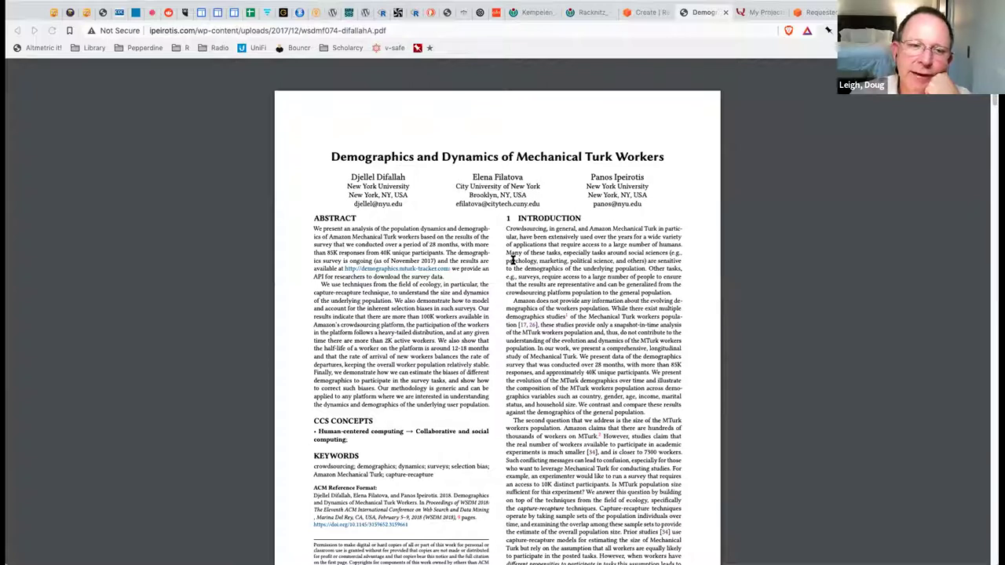
left_click(115, 184)
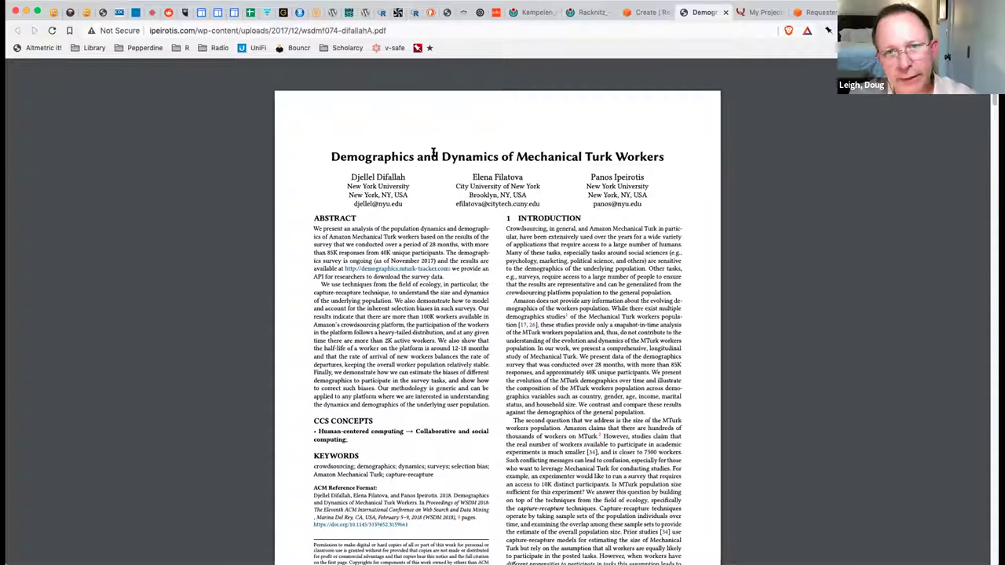
left_click(640, 13)
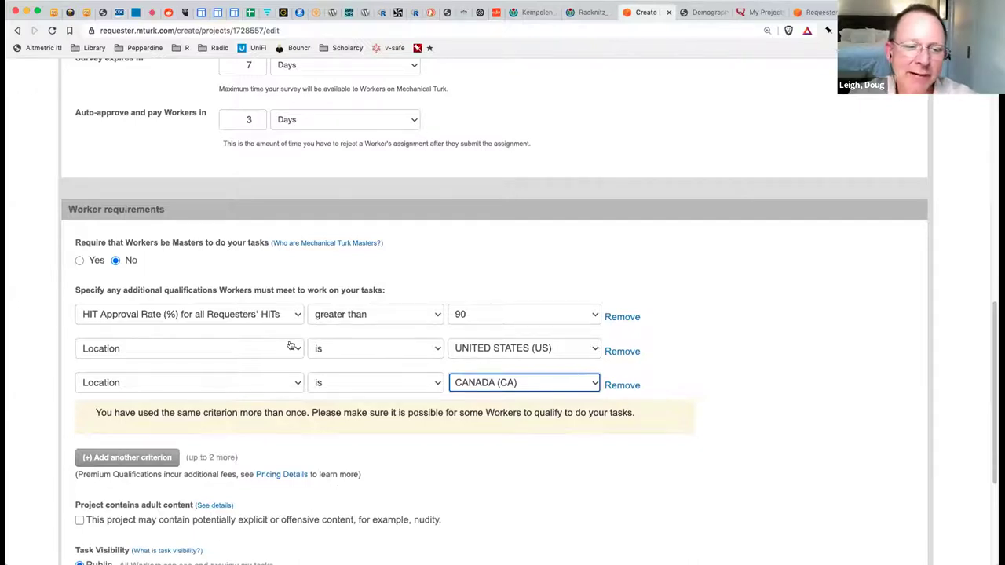
Change the third criterion from a location requirement to Number of HITs Approved greater than 50
left_click(235, 382)
left_click(224, 396)
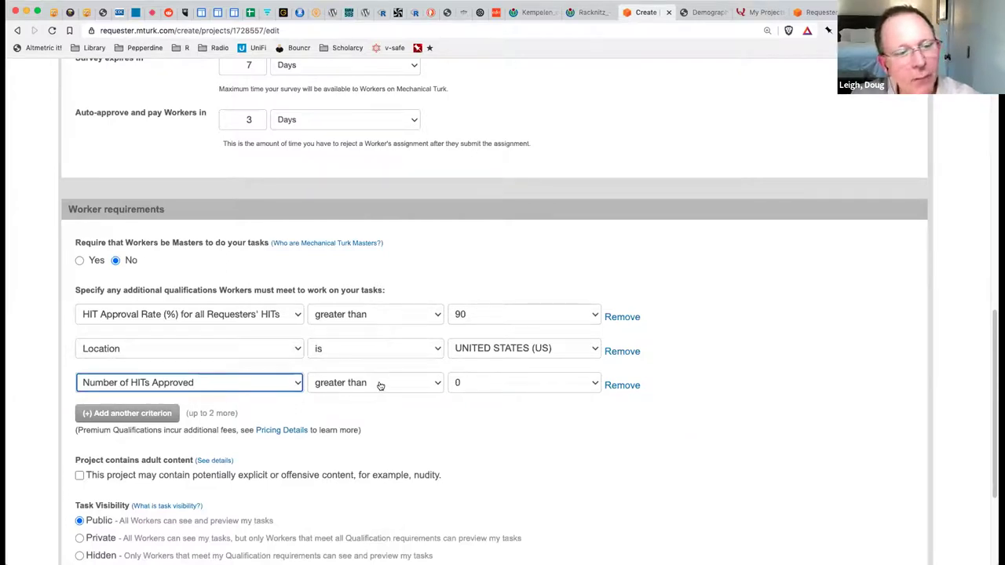
left_click(479, 386)
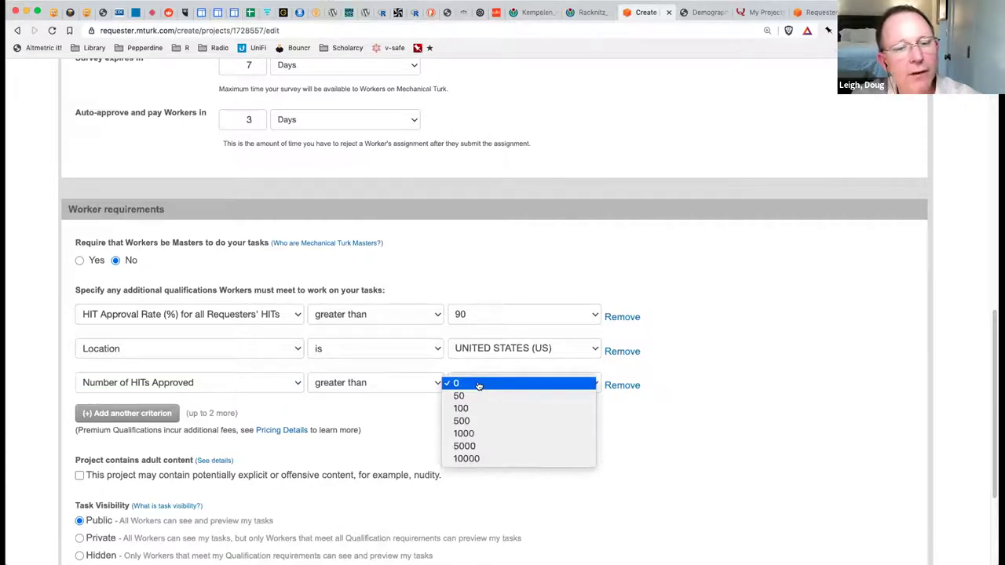
left_click(476, 398)
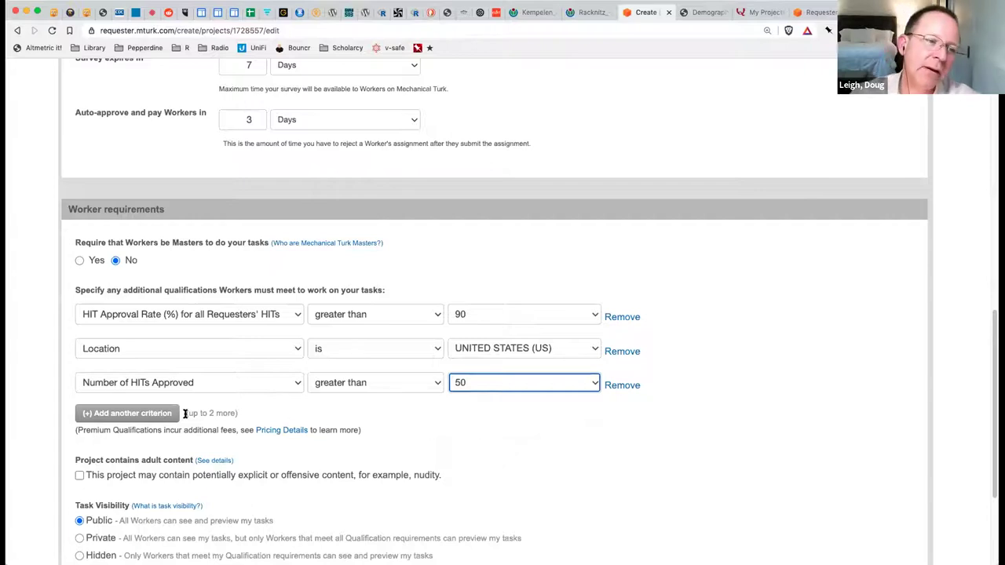
Add a fourth worker criterion and look through its available system and premium qualifications, leaving it unselected
left_click(159, 416)
left_click(157, 417)
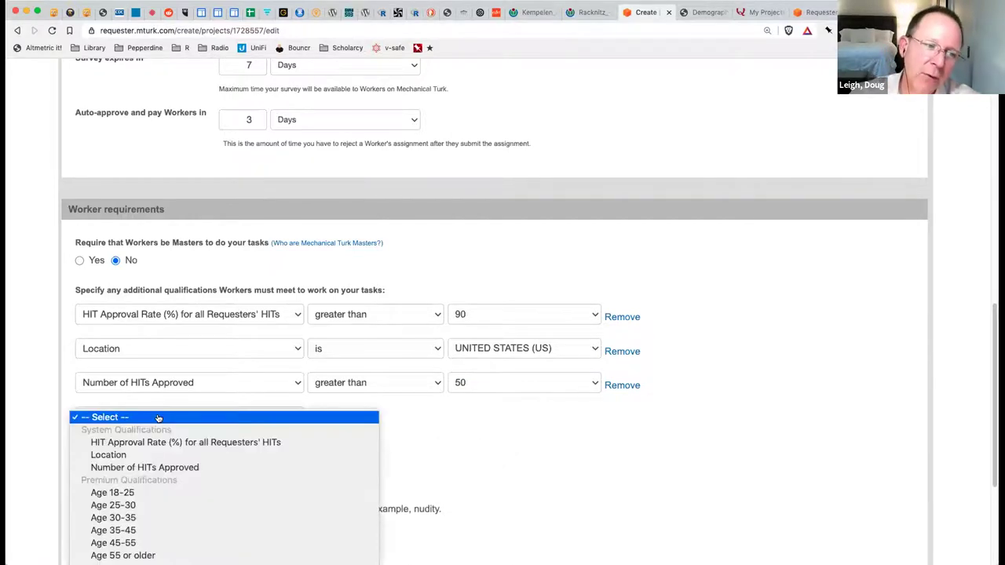
scroll(161, 445, "down", 5)
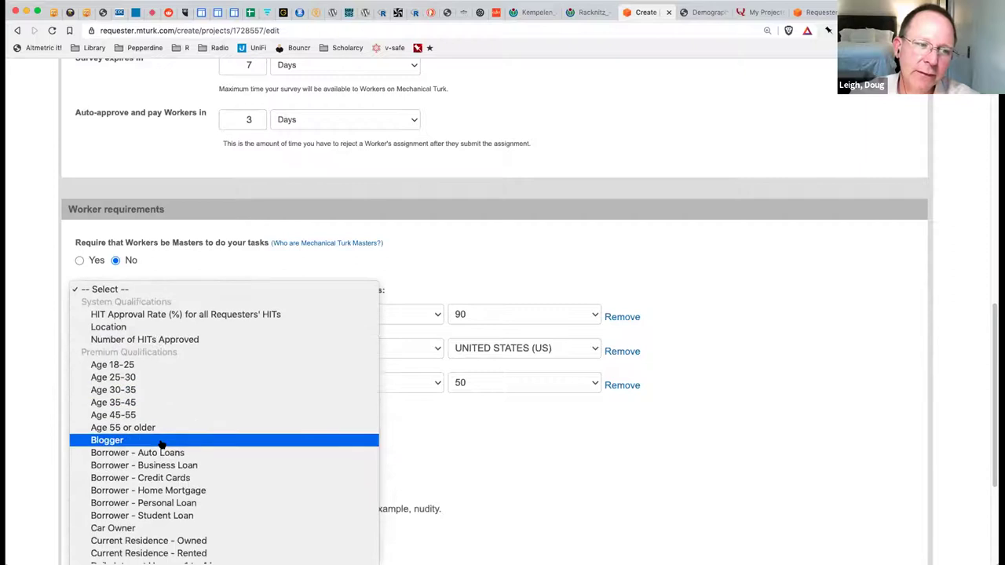
scroll(161, 445, "down", 2)
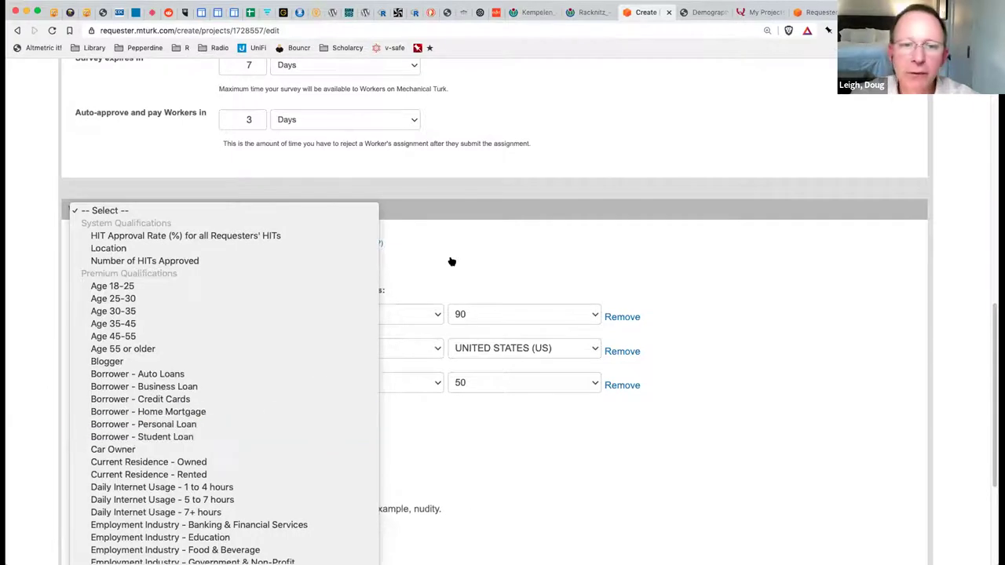
scroll(258, 431, "down", 10)
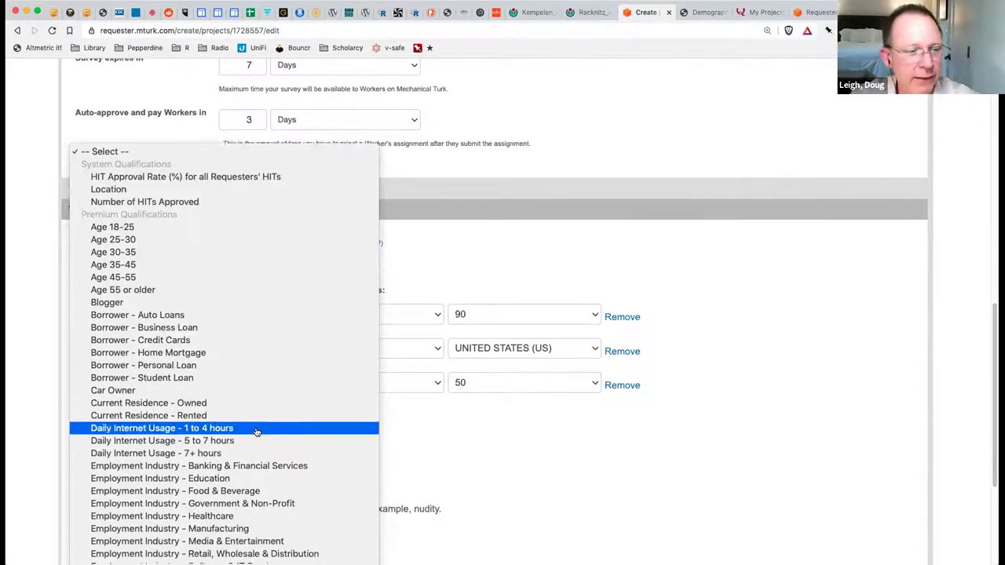
scroll(256, 431, "down", 6)
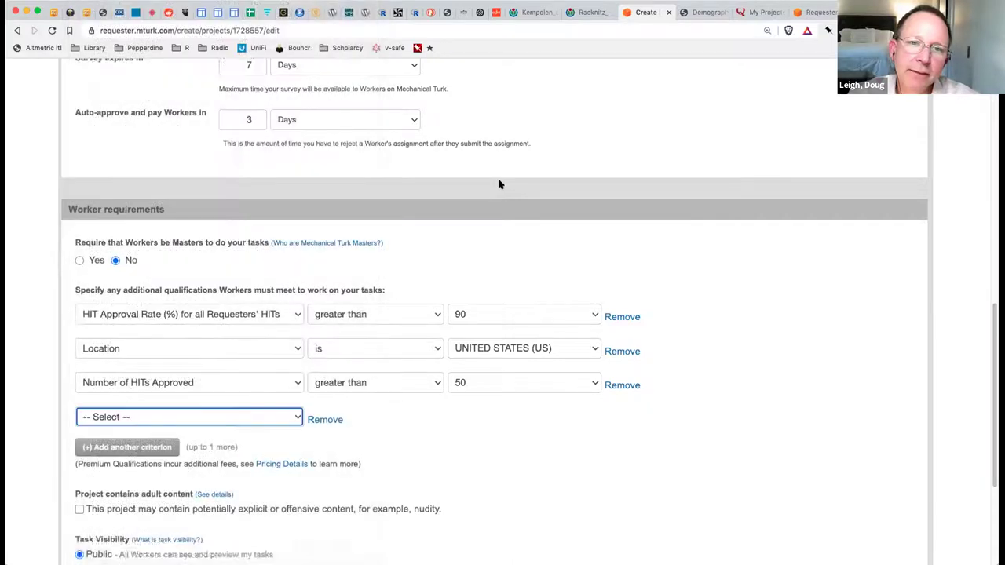
Try the prefix "Calling all Martians!" in front of the survey title, and remove it again
scroll(498, 184, "up", 5)
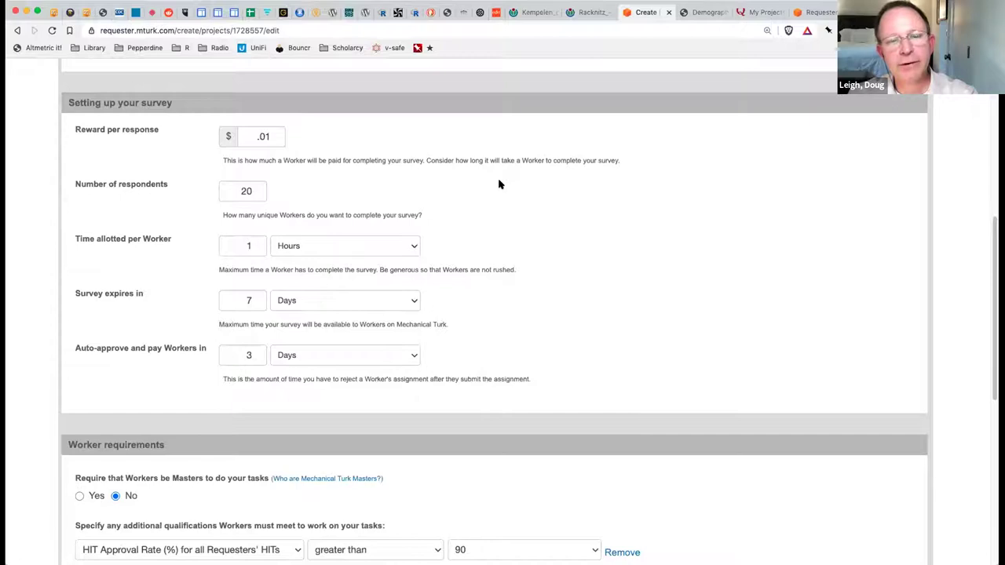
scroll(498, 184, "up", 2)
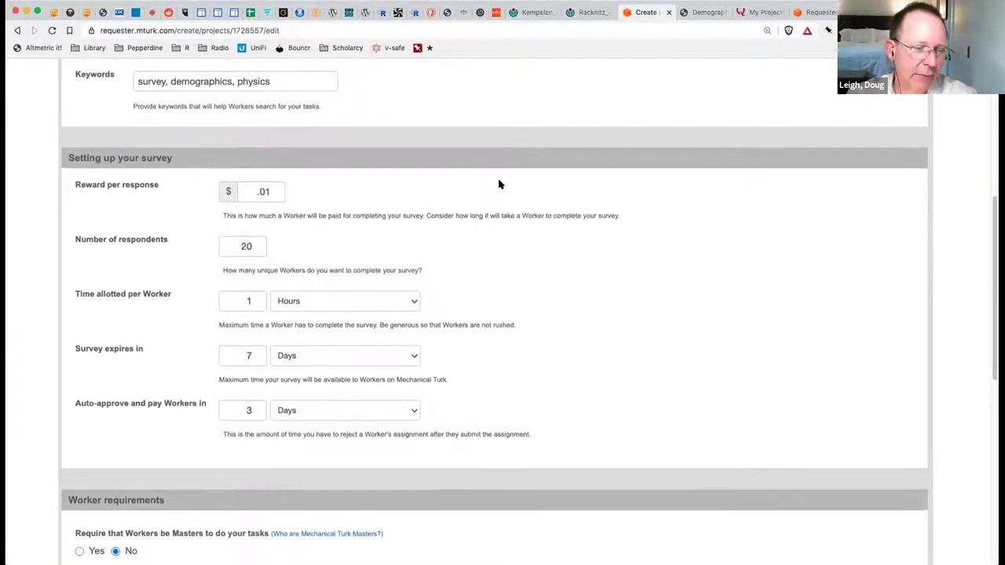
scroll(498, 183, "up", 4)
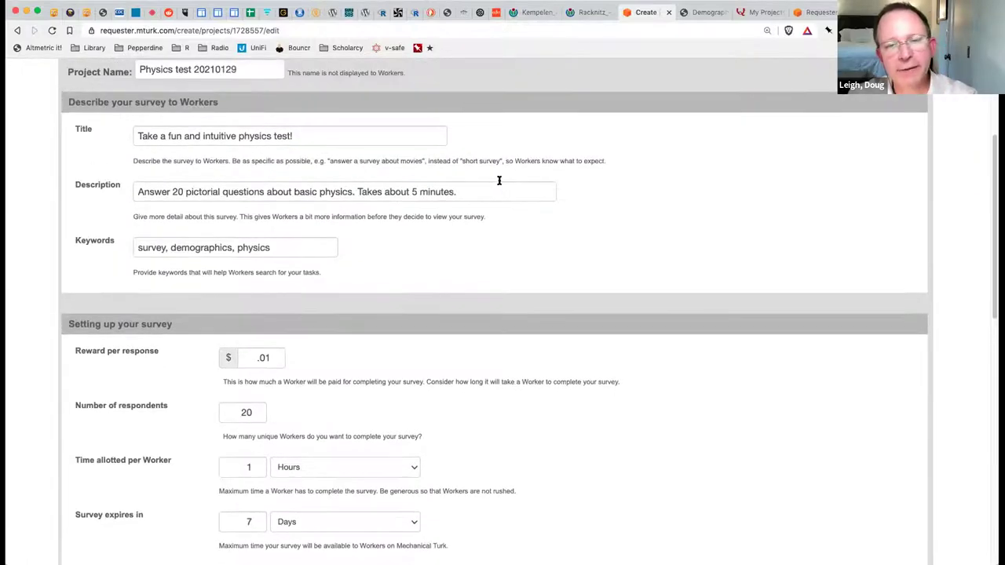
scroll(498, 184, "up", 1)
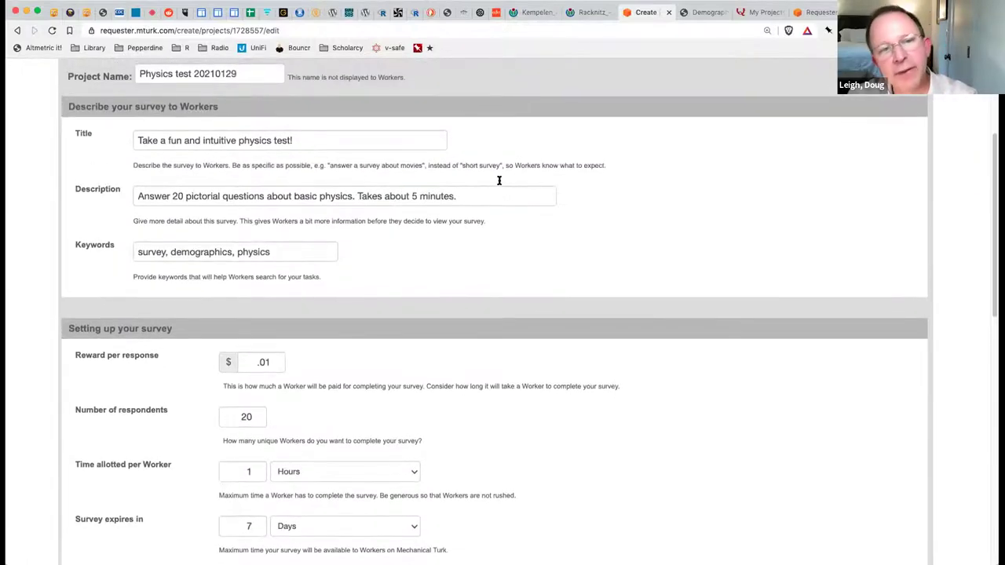
left_click(307, 140)
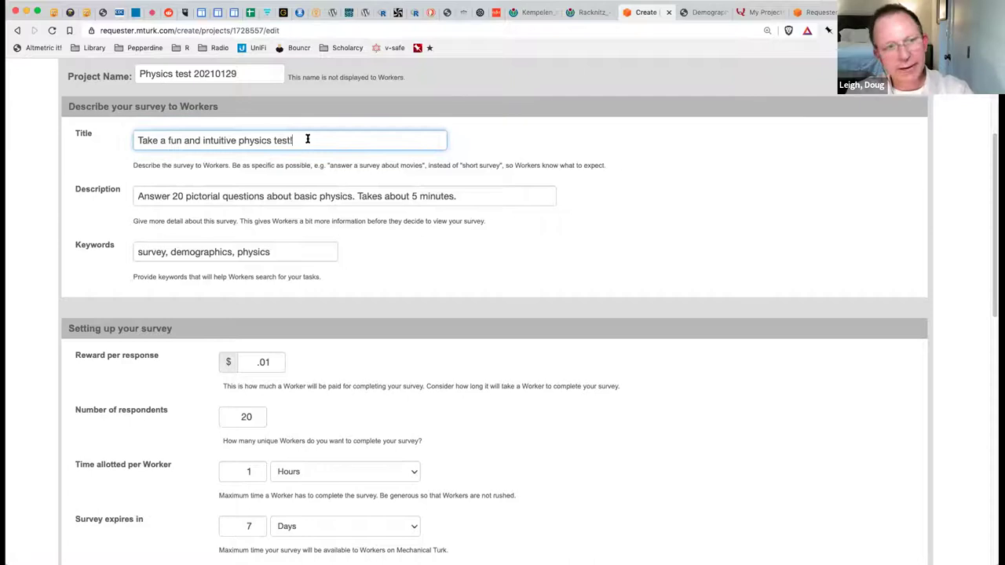
left_click(138, 140)
type("Calling ")
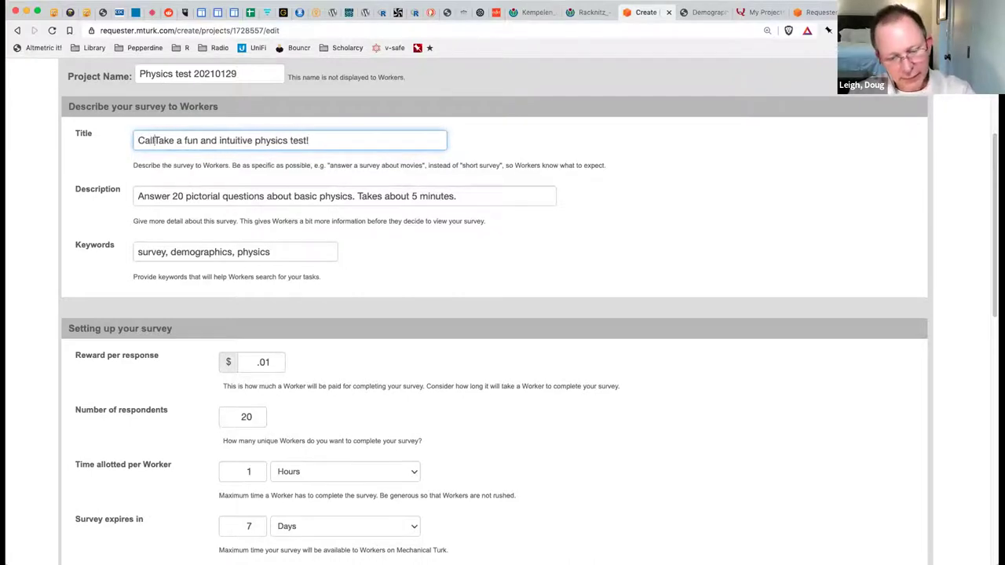
type("all ")
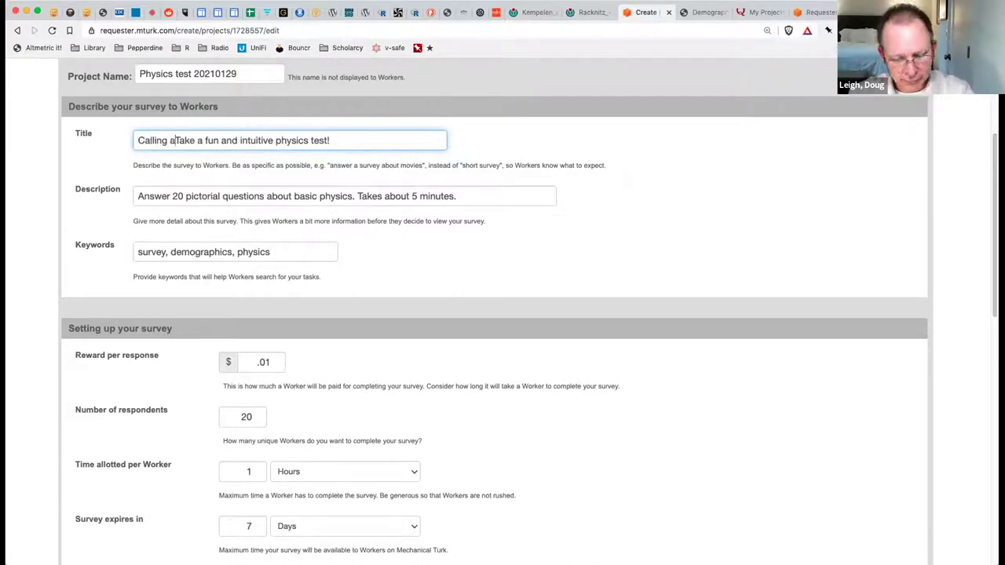
type("Martians!")
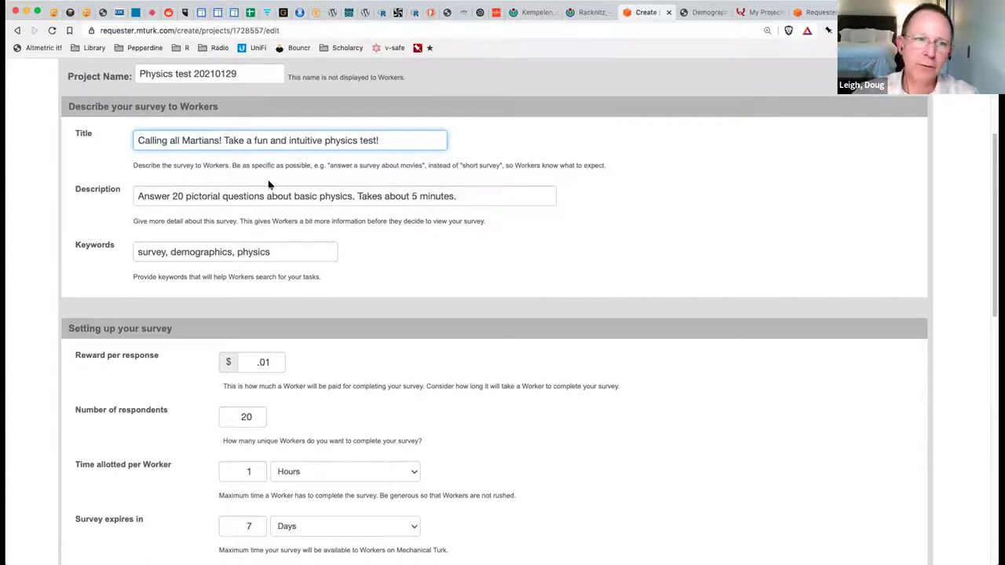
left_click_drag(133, 139, 224, 140)
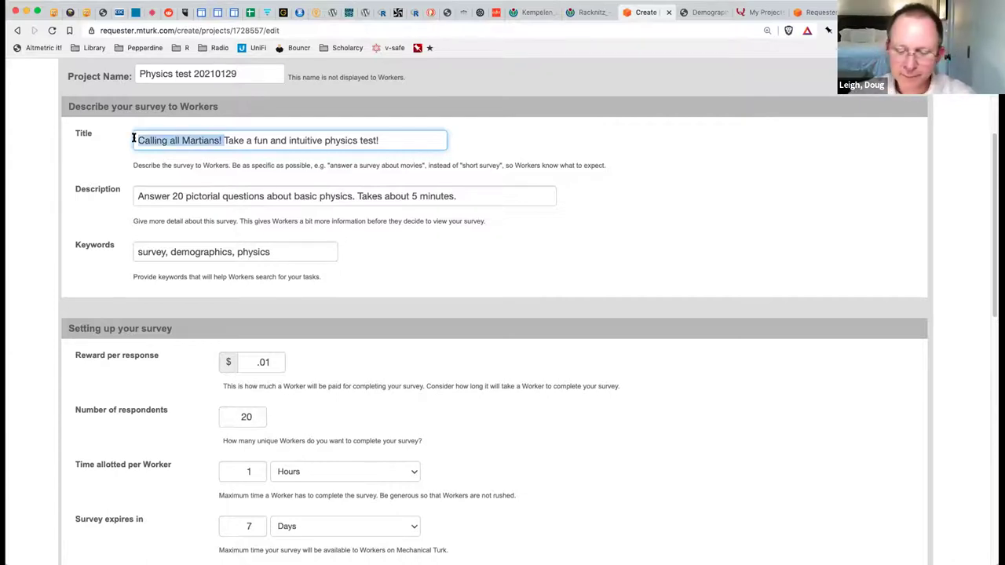
key("BackSpace")
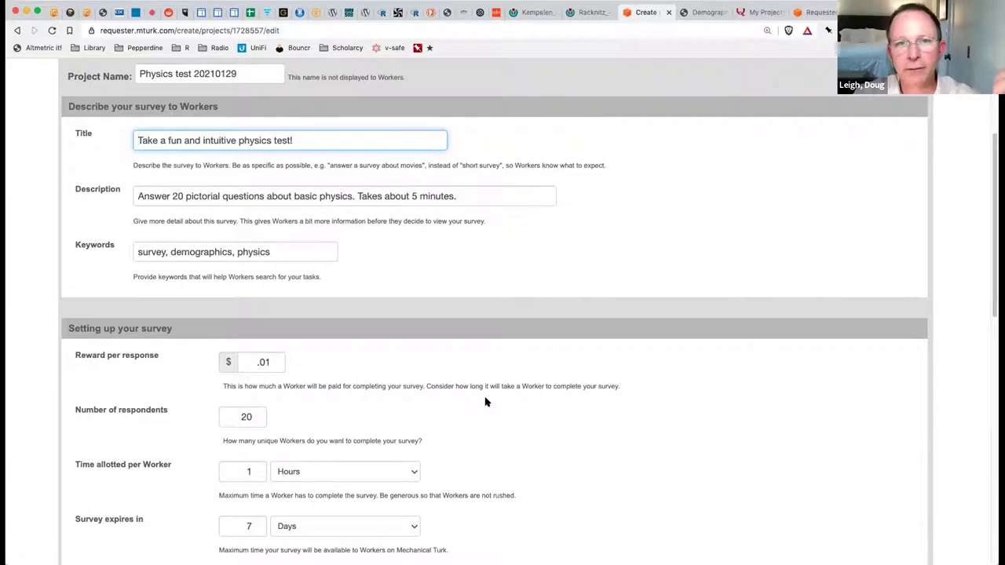
Try the Hidden and Public options for Task Visibility, and set it to Private
scroll(485, 402, "down", 10)
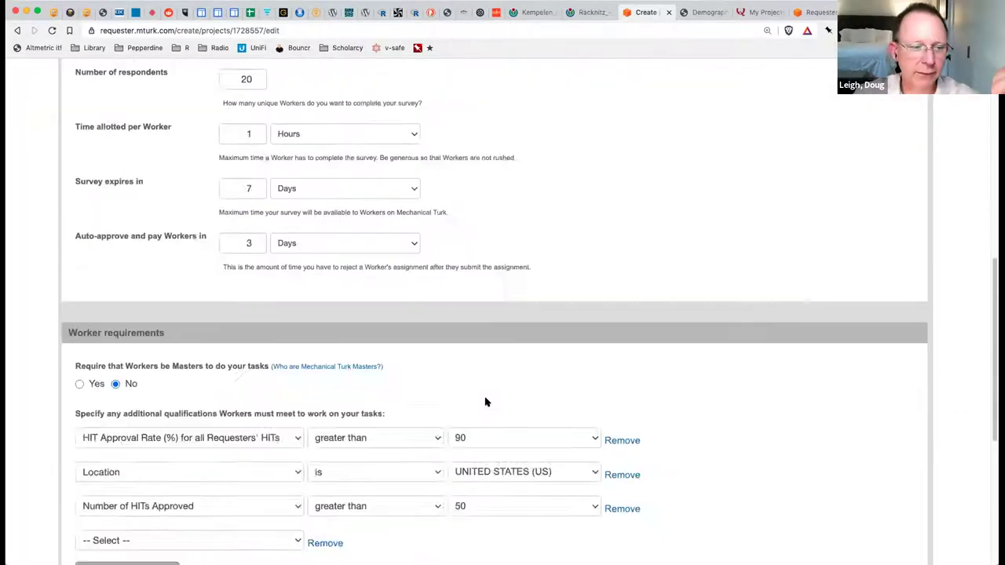
scroll(486, 402, "down", 2)
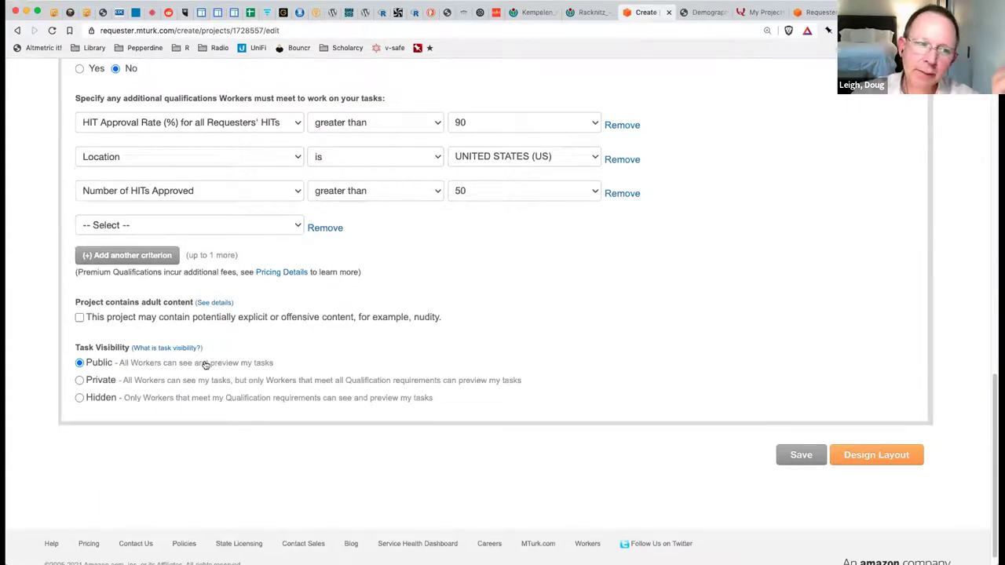
left_click(142, 384)
left_click(141, 397)
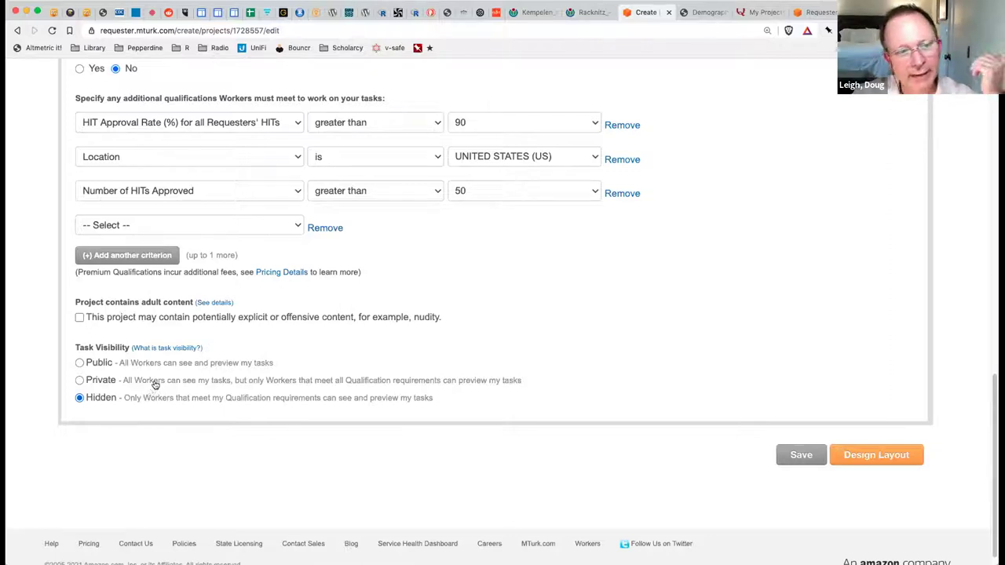
left_click(162, 365)
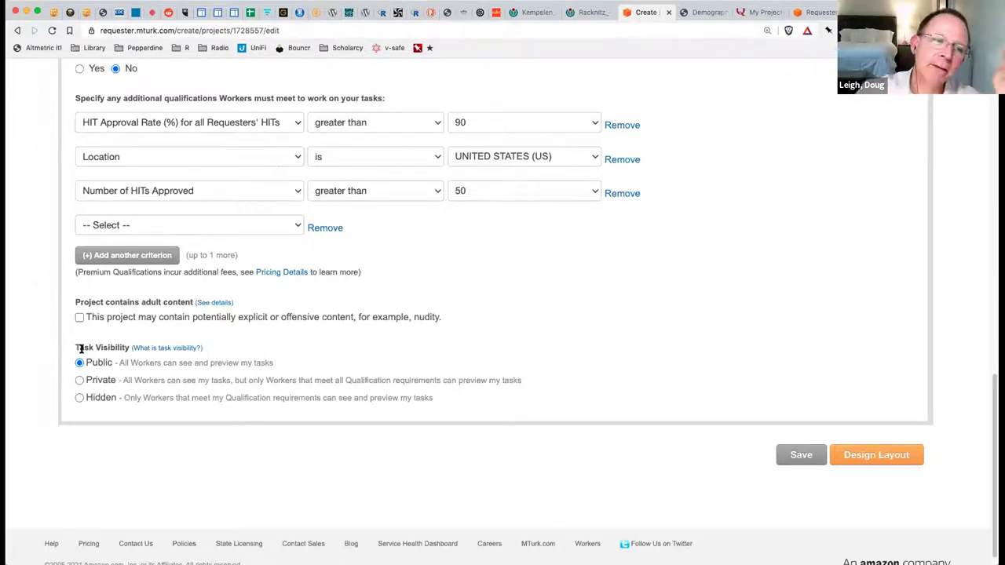
left_click(80, 381)
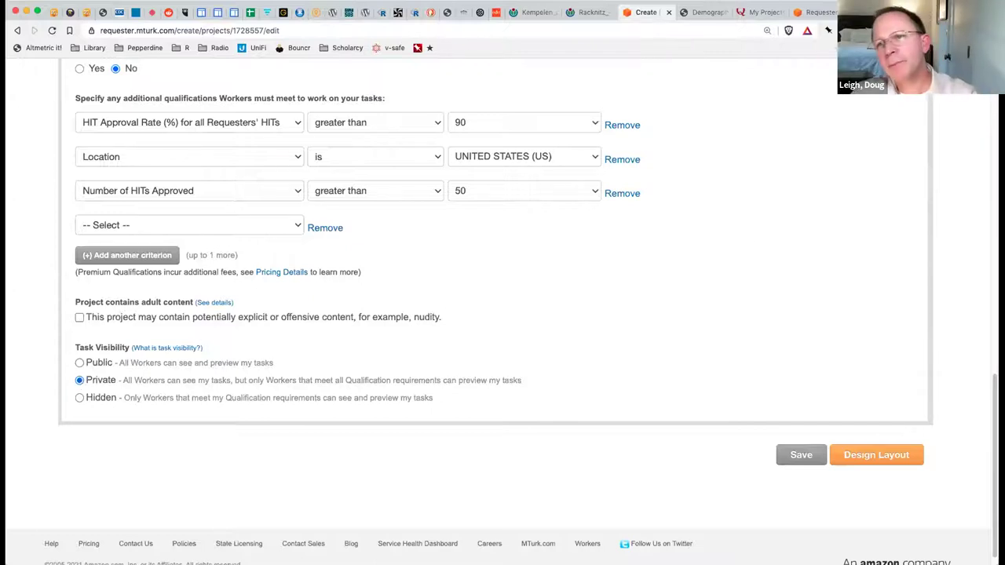
Open worker.mturk.com in a new tab to view the worker-side HIT list, and return to the project's task visibility settings
key("ctrl+t")
type("wor")
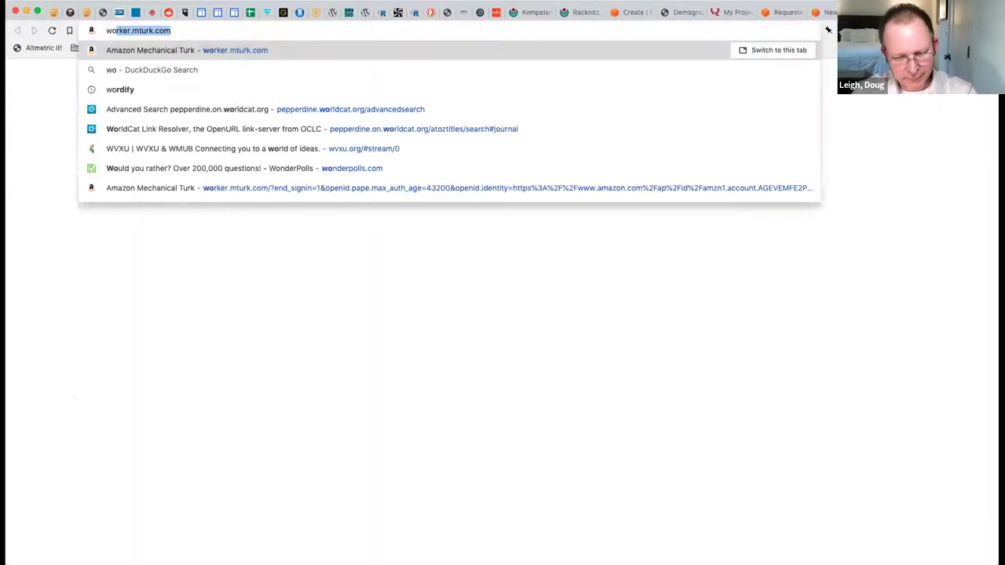
type("k")
key("Return")
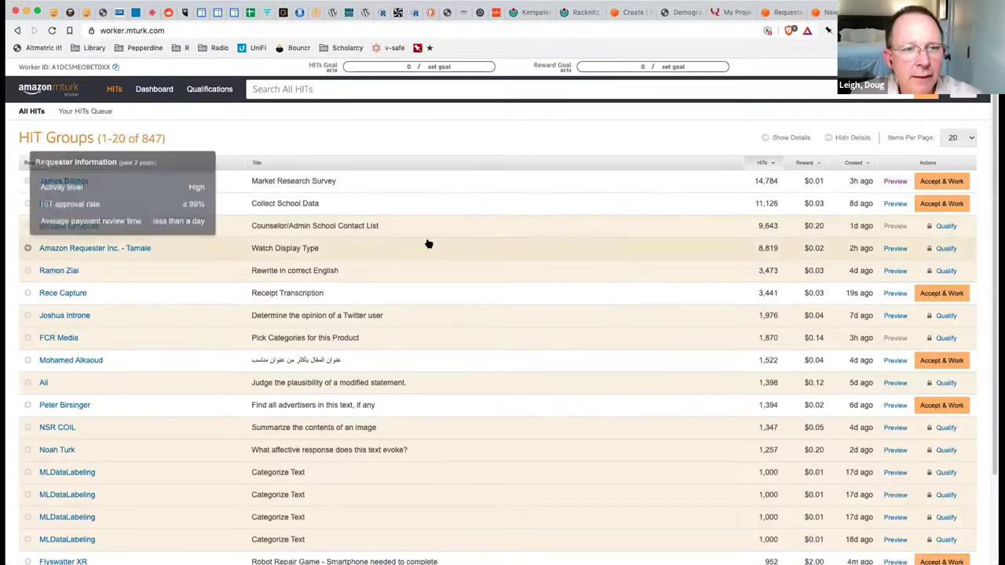
left_click(771, 13)
left_click(630, 12)
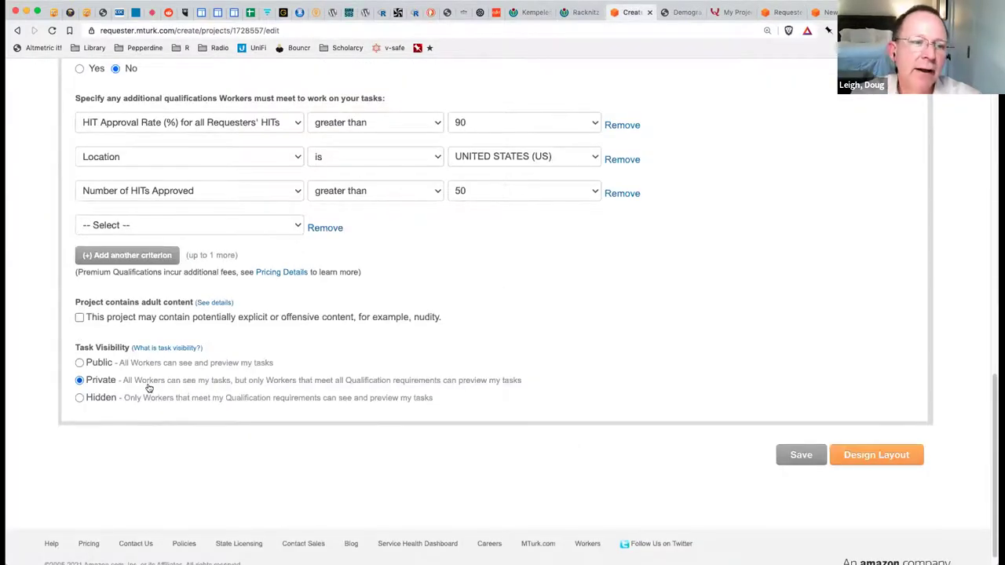
Try Hidden task visibility, switch back to Private, and recheck the worker-side HIT list before returning to the project
left_click_drag(186, 387, 524, 386)
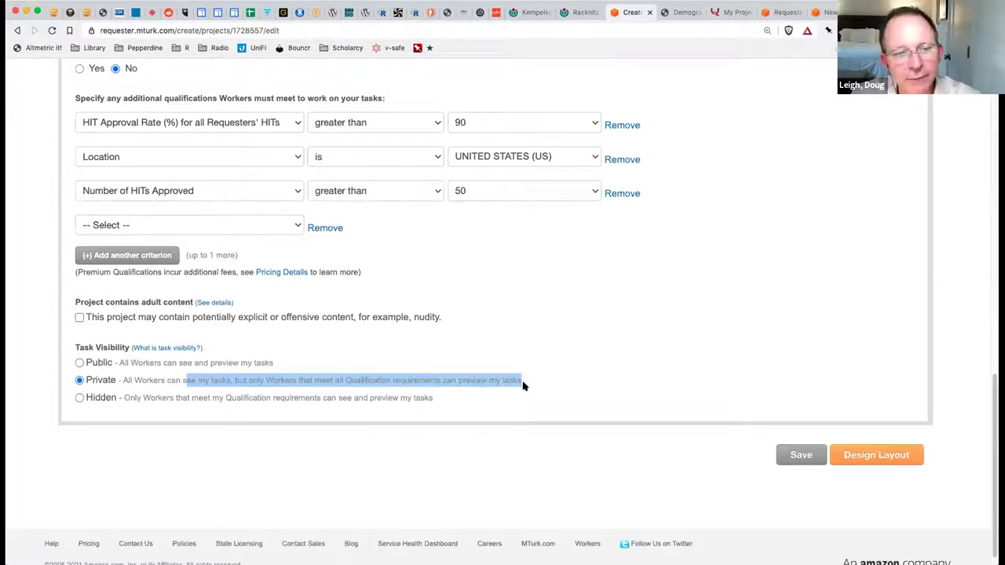
left_click(275, 398)
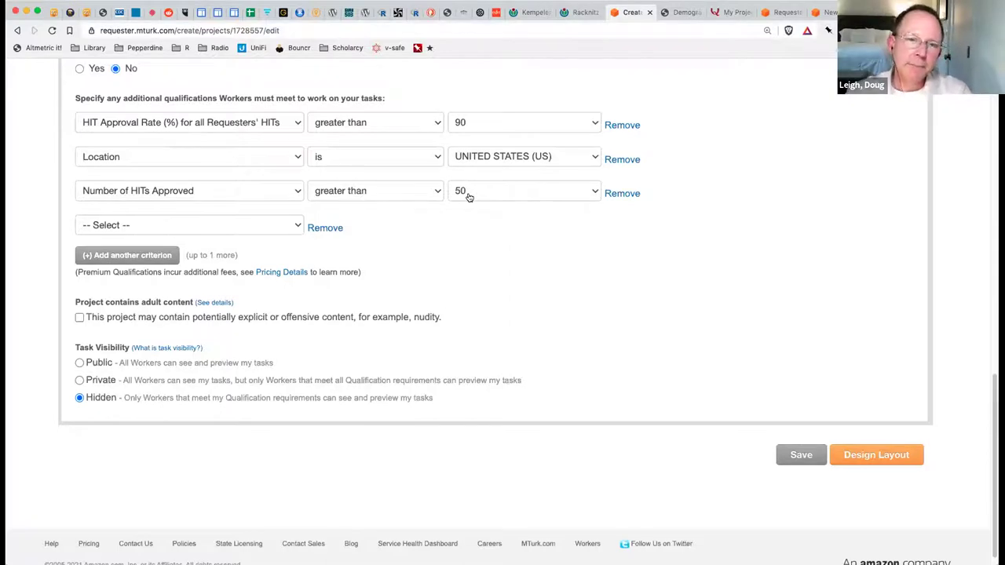
left_click(187, 381)
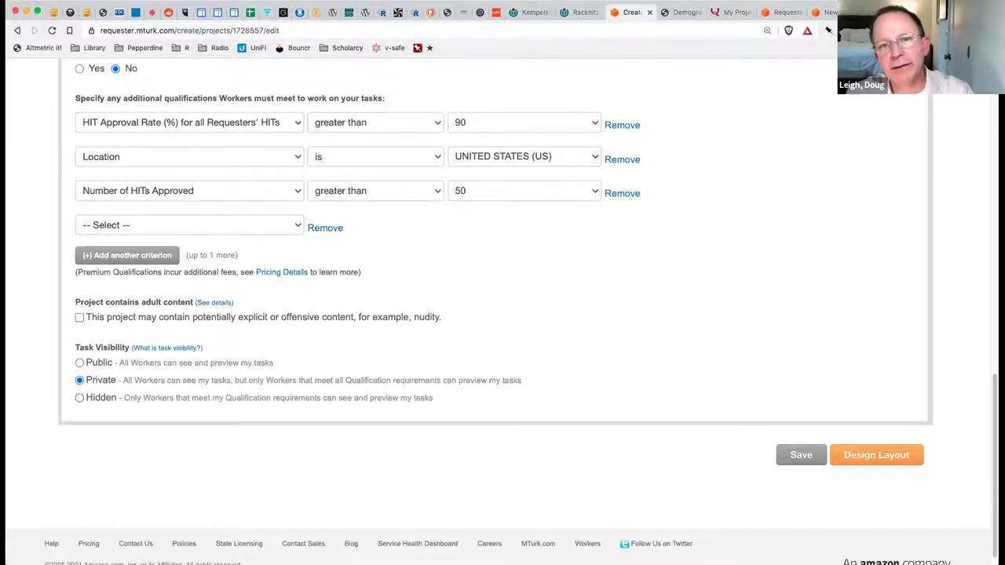
key("ctrl+Tab")
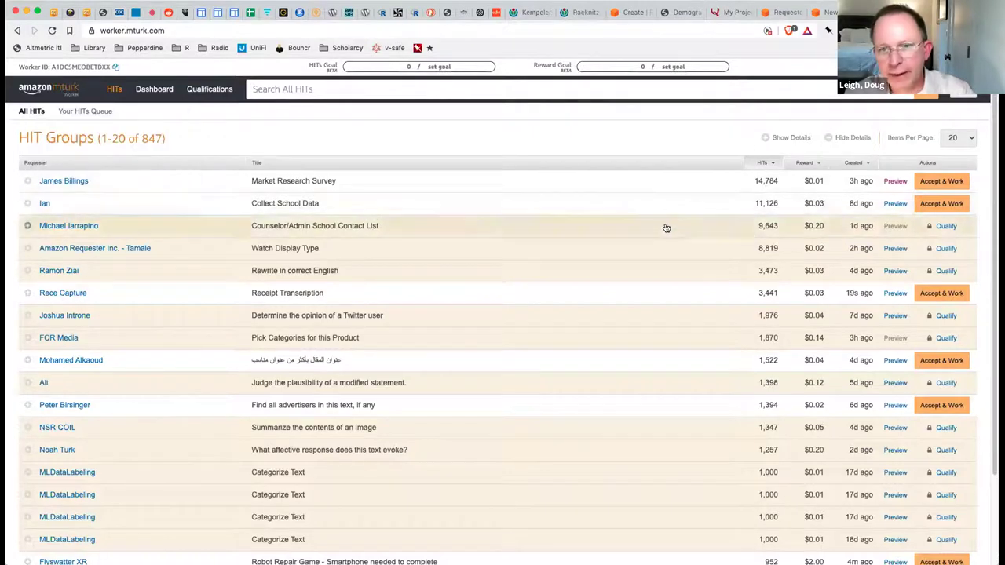
left_click(627, 13)
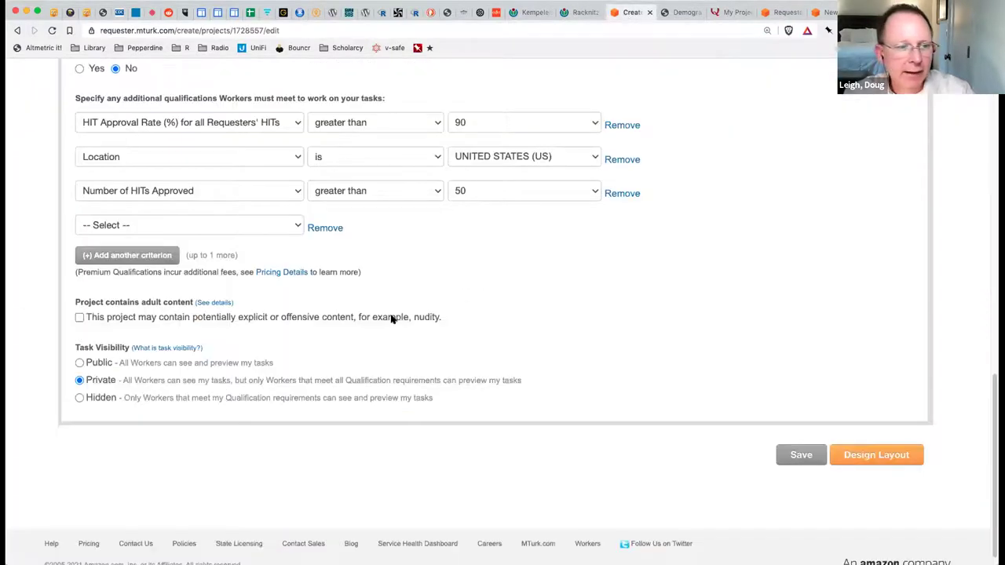
Set Task Visibility to Hidden, review the project properties, and continue to the Design Layout stage
left_click(243, 398)
scroll(616, 343, "up", 5)
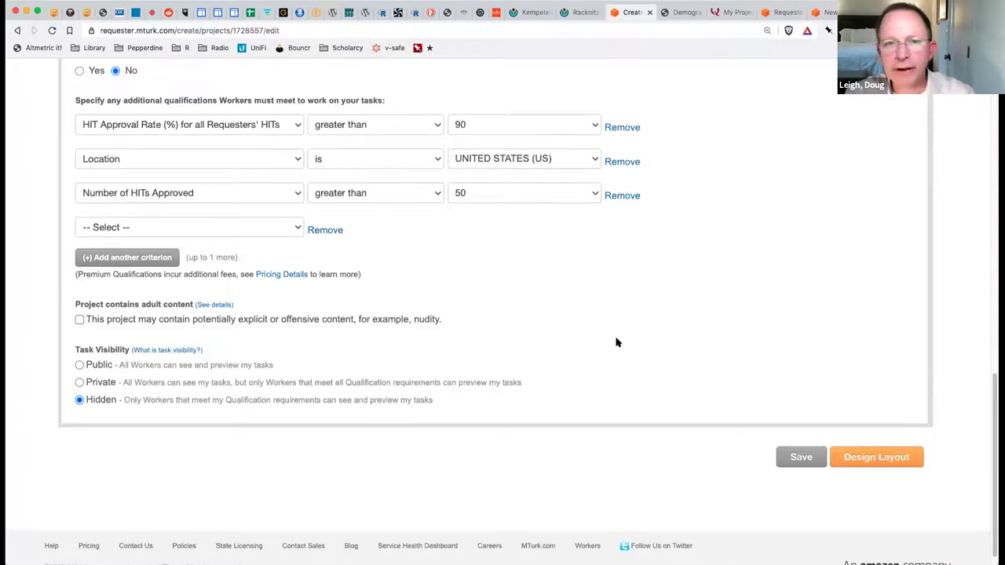
scroll(616, 342, "up", 5)
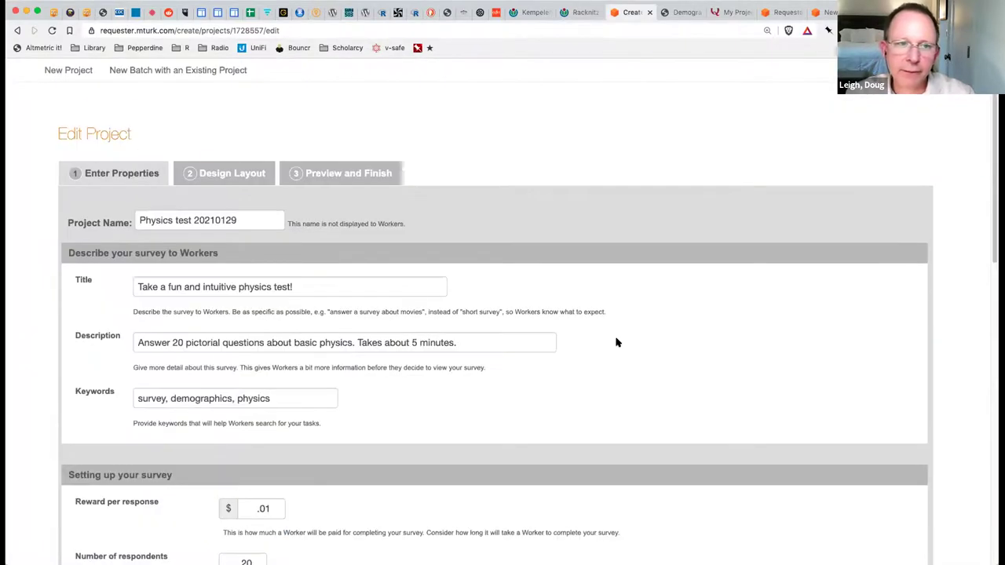
scroll(617, 342, "down", 10)
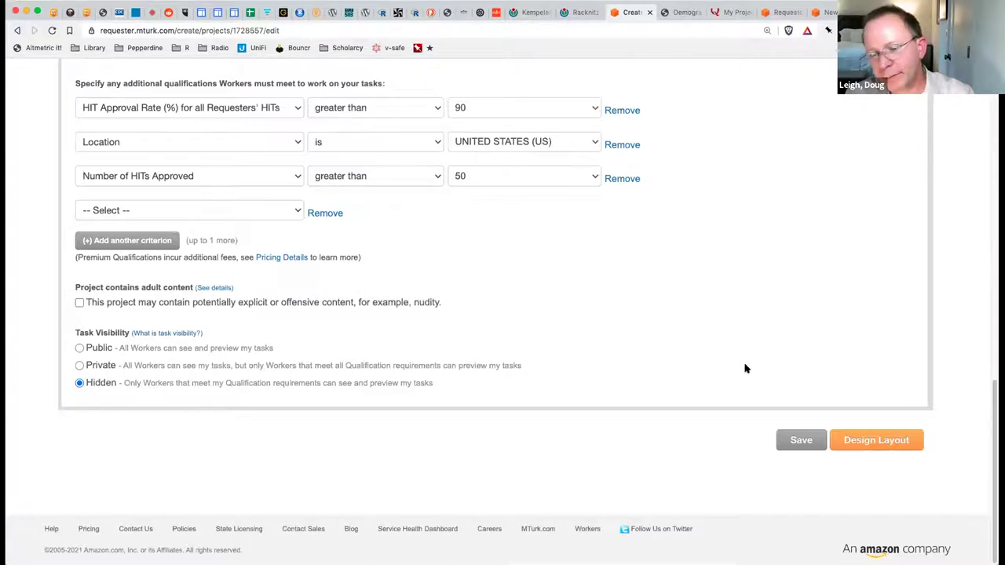
left_click(858, 440)
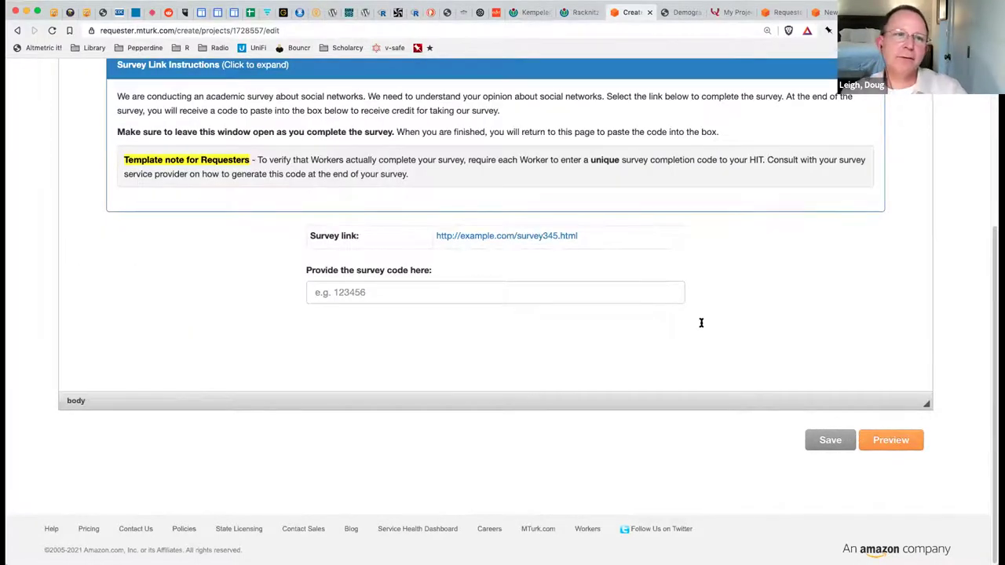
scroll(701, 323, "up", 5)
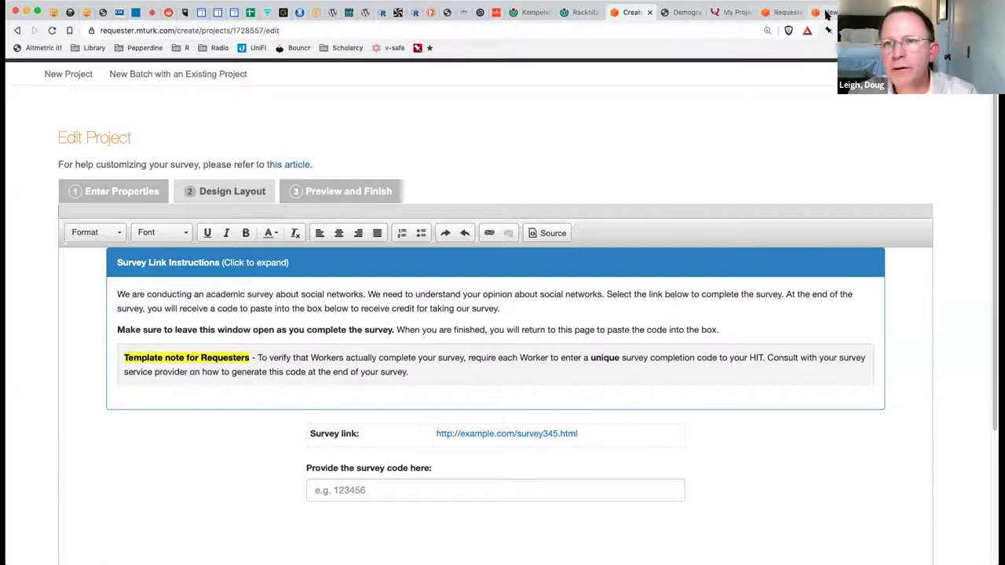
Switch to the worker site's HIT list and expand the details of the "Market Research Survey" HIT group
left_click(785, 12)
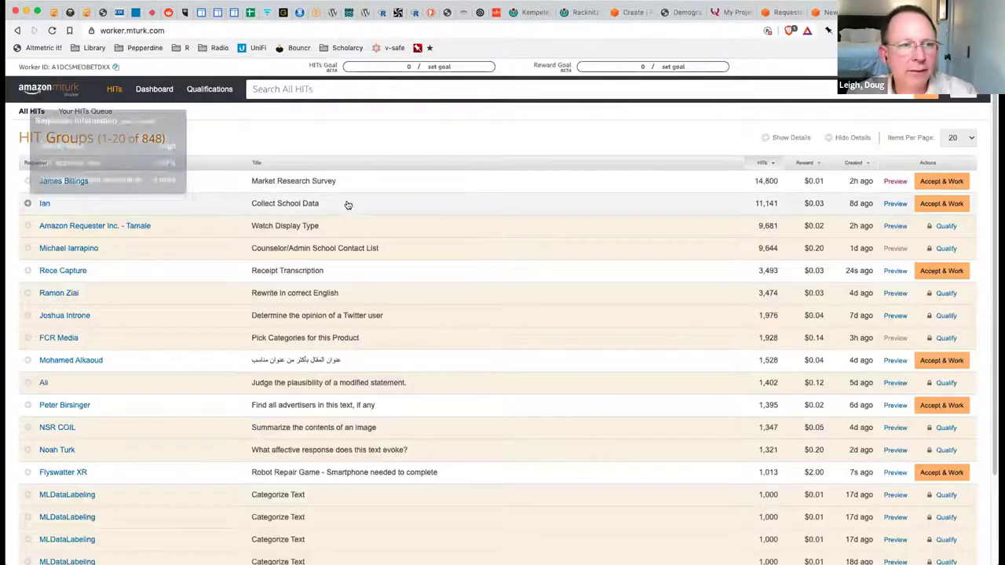
left_click(328, 183)
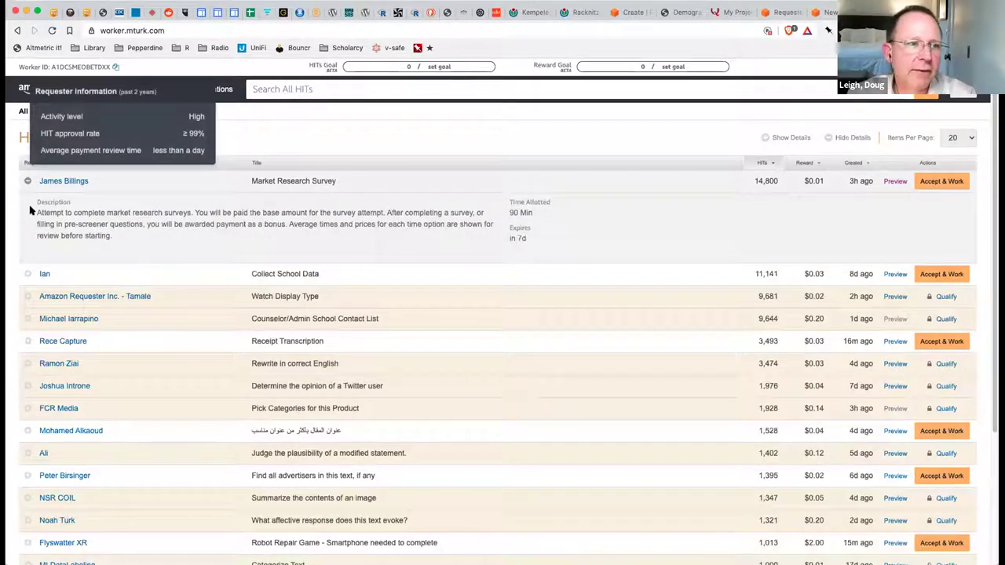
Return to the project's design layout and delete the two opening sentences about the social networks survey from the Survey Link Instructions
left_click_drag(36, 211, 124, 236)
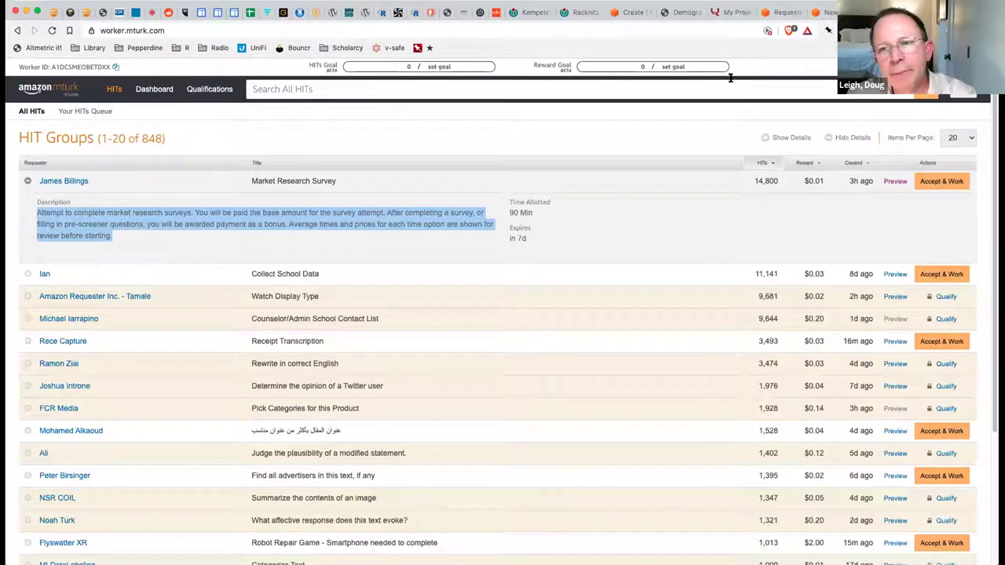
left_click(632, 12)
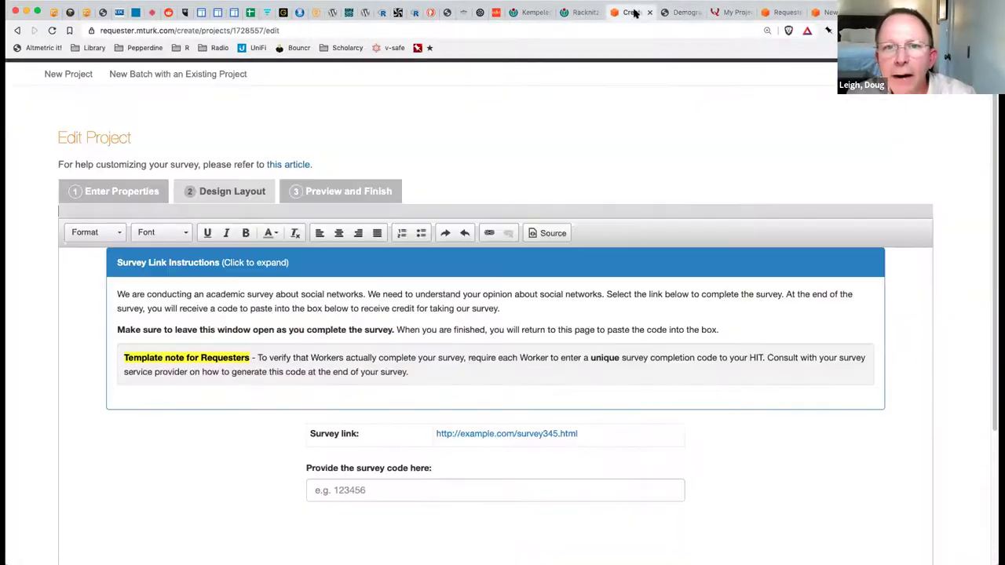
double_click(123, 290)
triple_click(123, 289)
left_click_drag(157, 291, 281, 291)
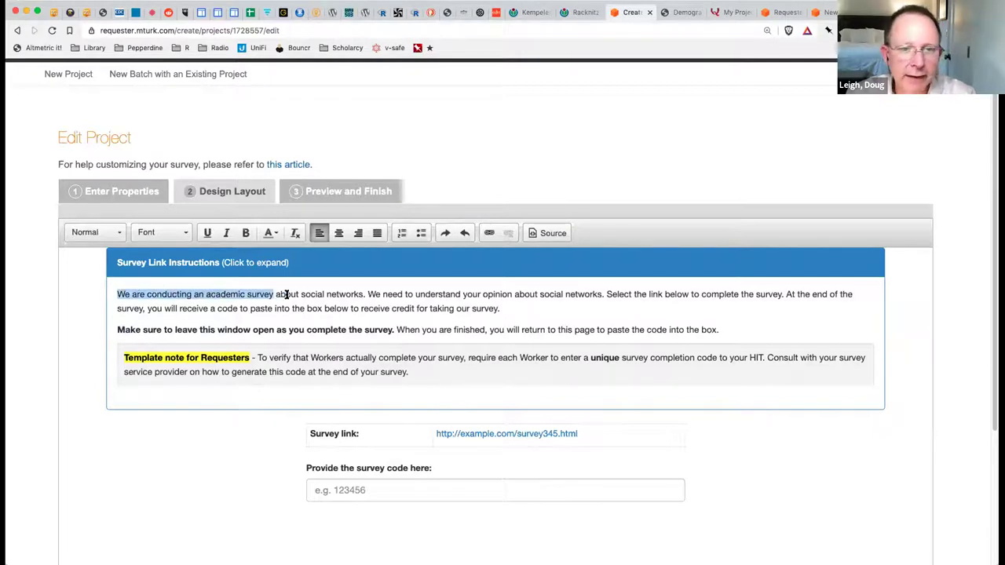
triple_click(464, 295)
left_click(601, 295, "shift")
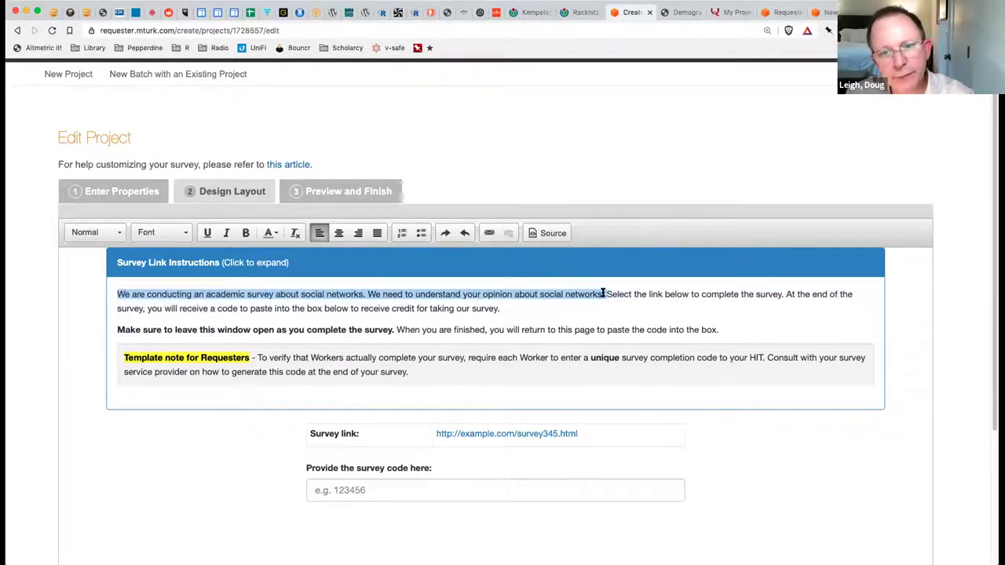
key("BackSpace")
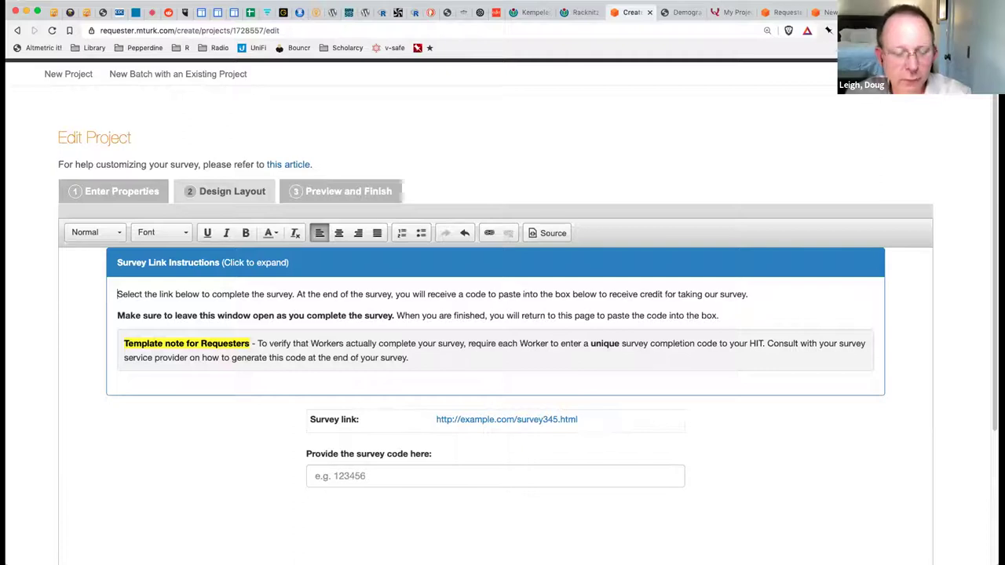
key("super+z")
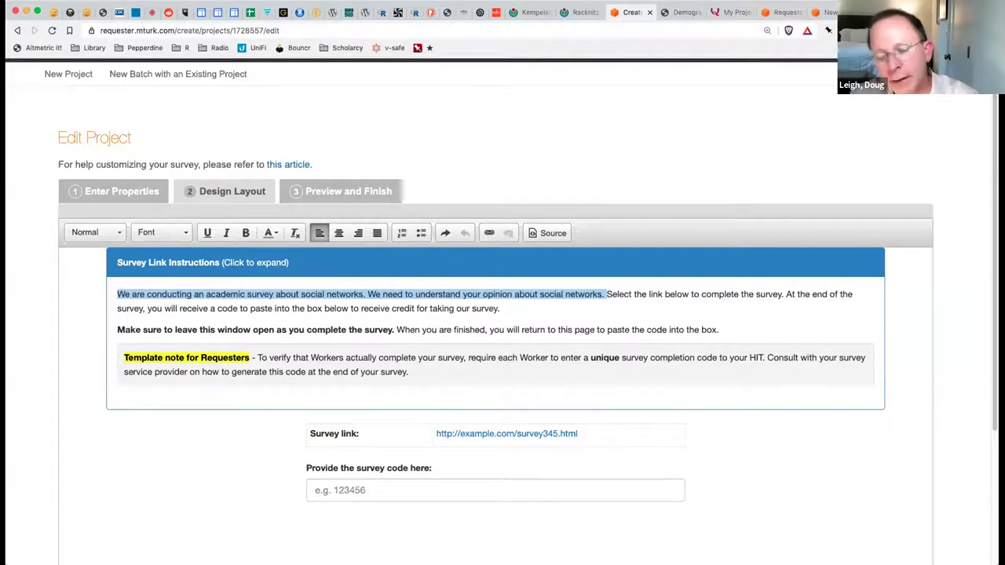
key("BackSpace")
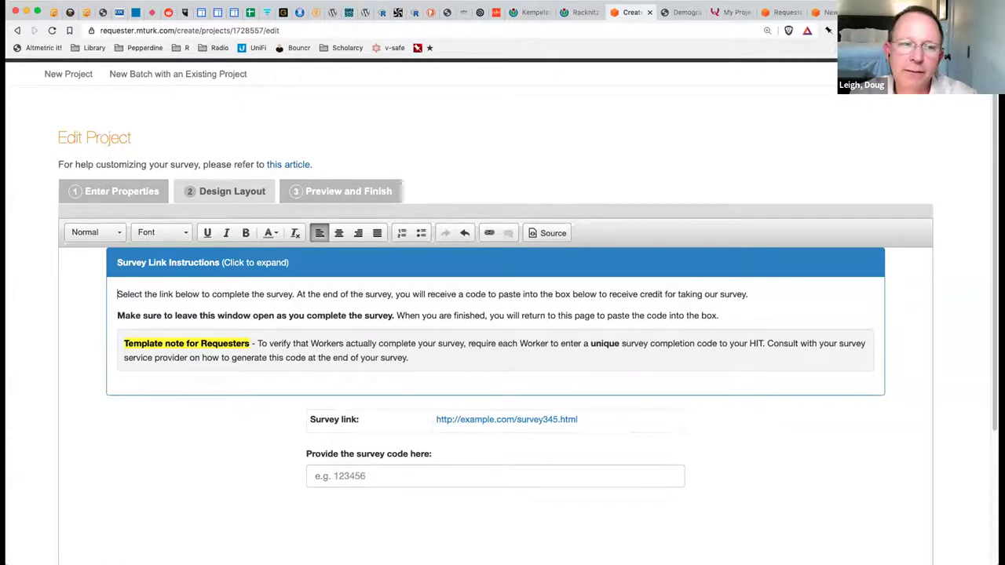
Delete the "Template note for Requesters" text and its empty box from the Survey Link Instructions
double_click(272, 295)
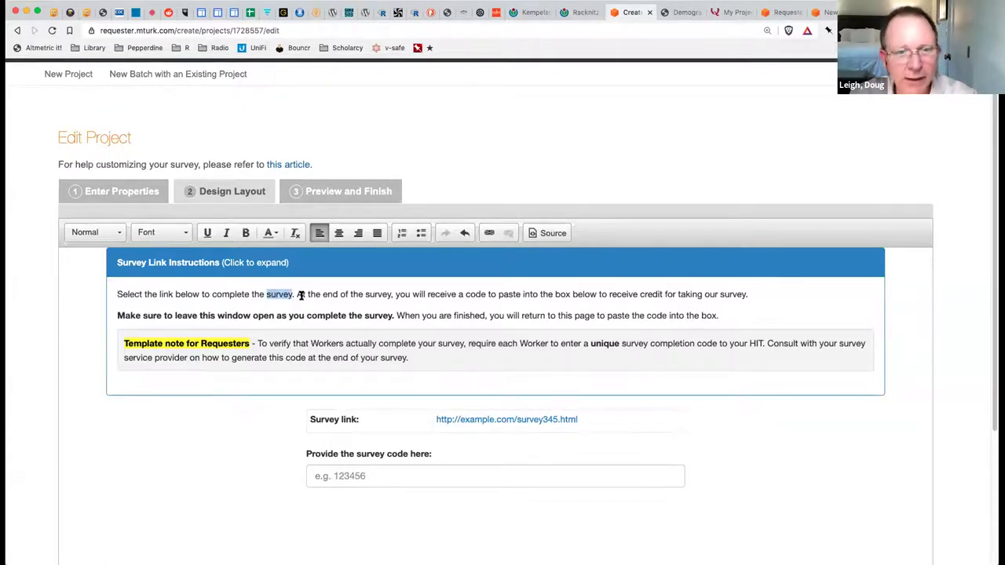
left_click_drag(377, 295, 746, 301)
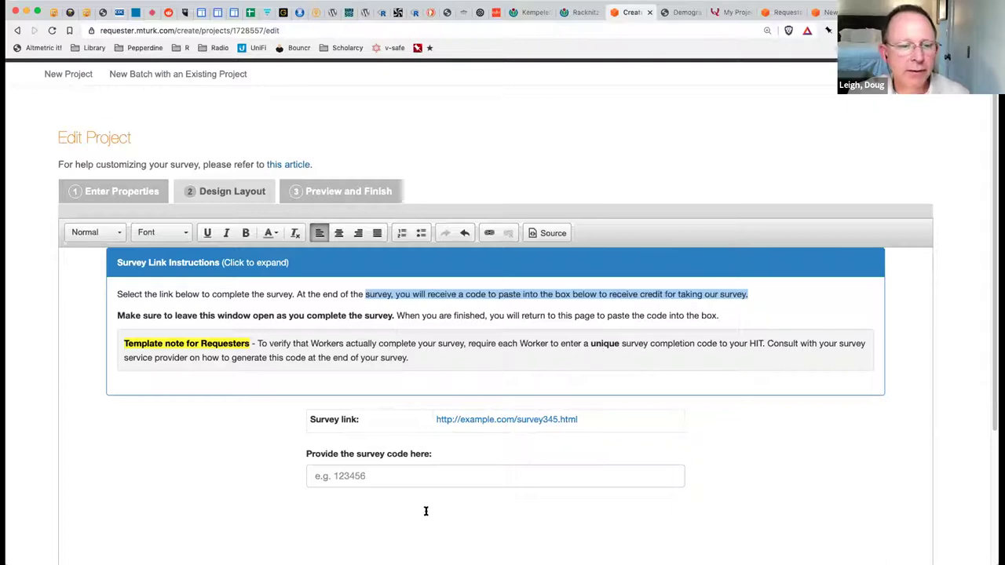
left_click_drag(417, 358, 119, 343)
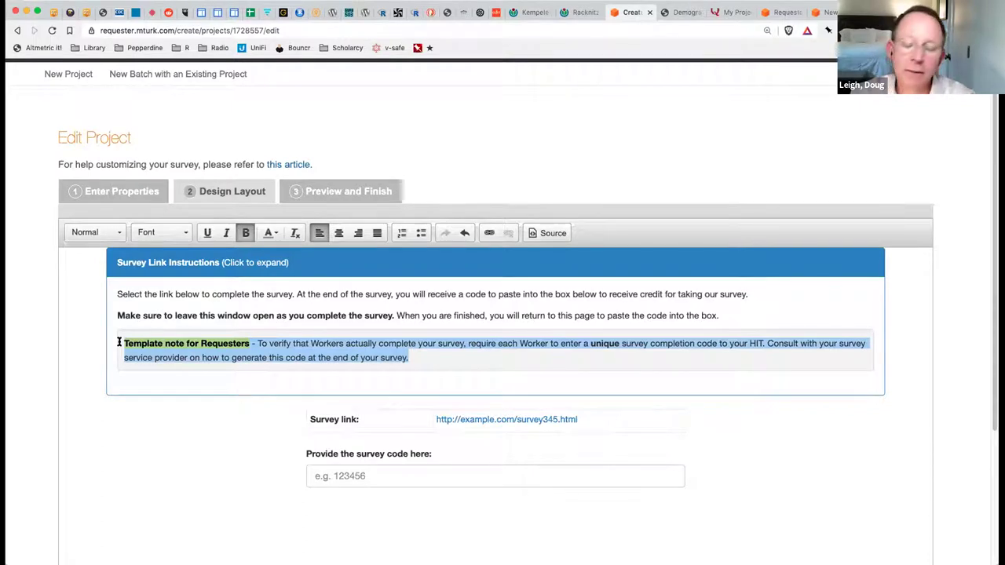
key("BackSpace")
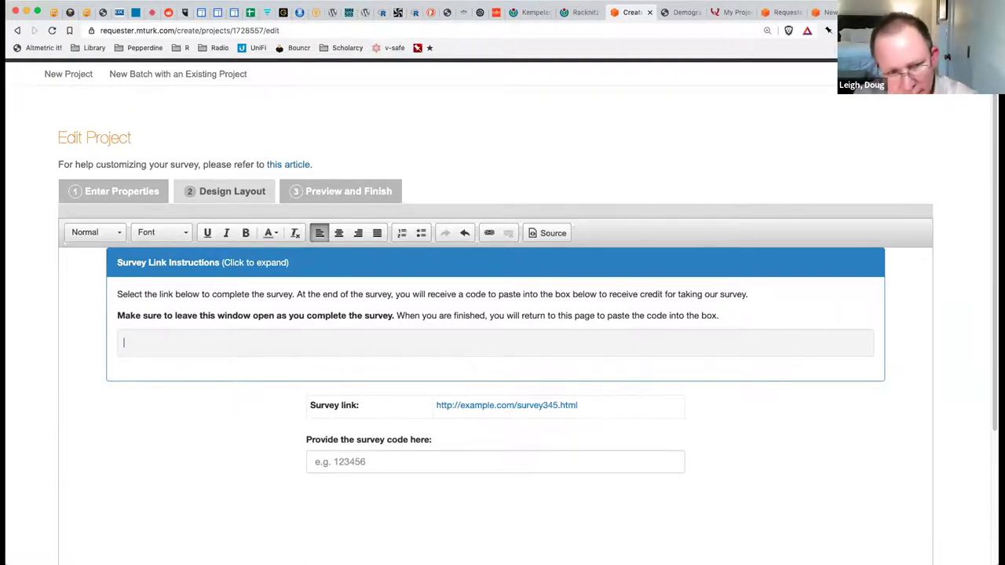
key("BackSpace")
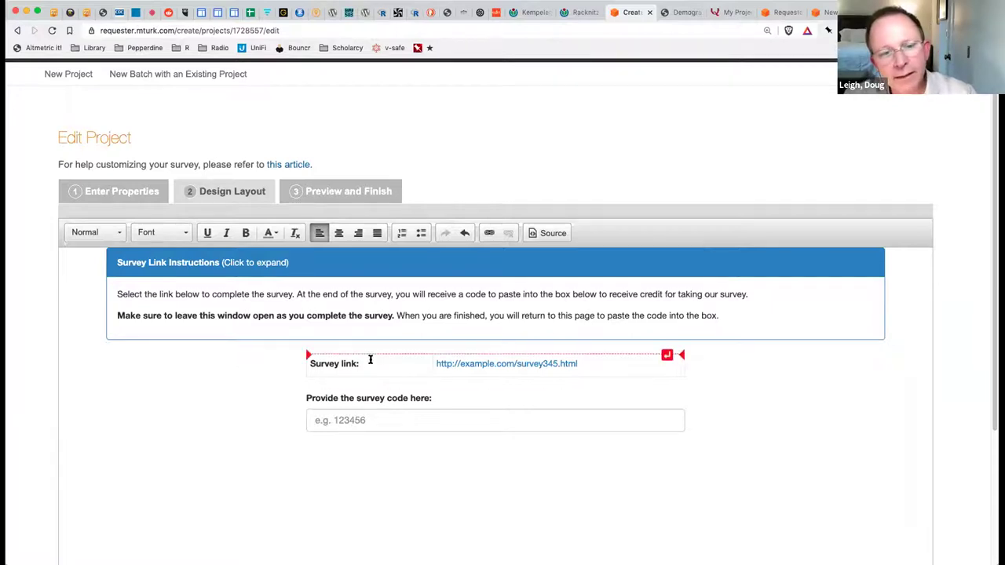
Review the placeholder survey link and code field, then switch to Qualtrics and open the Intuitive Physics Test survey
left_click_drag(437, 363, 582, 364)
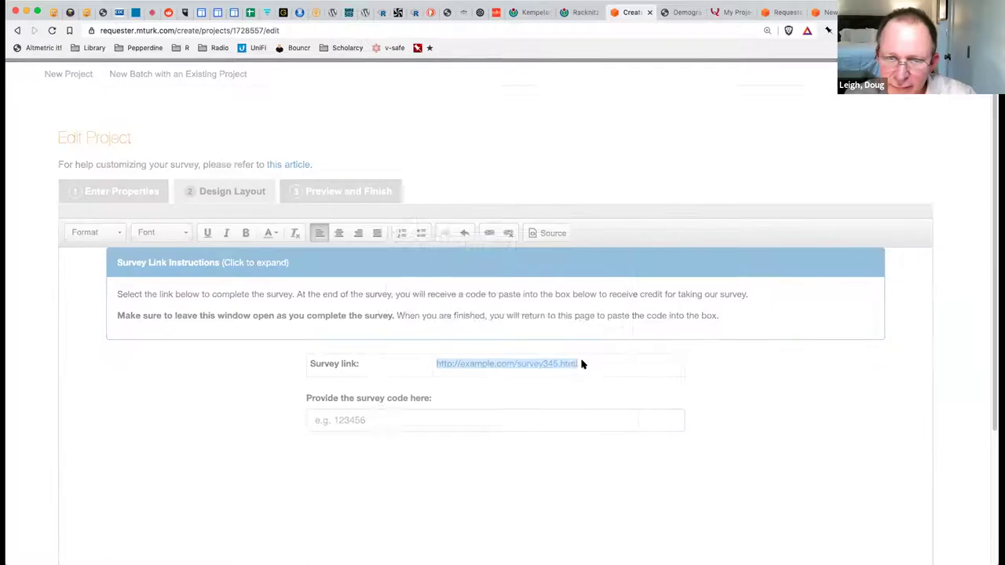
left_click(572, 439)
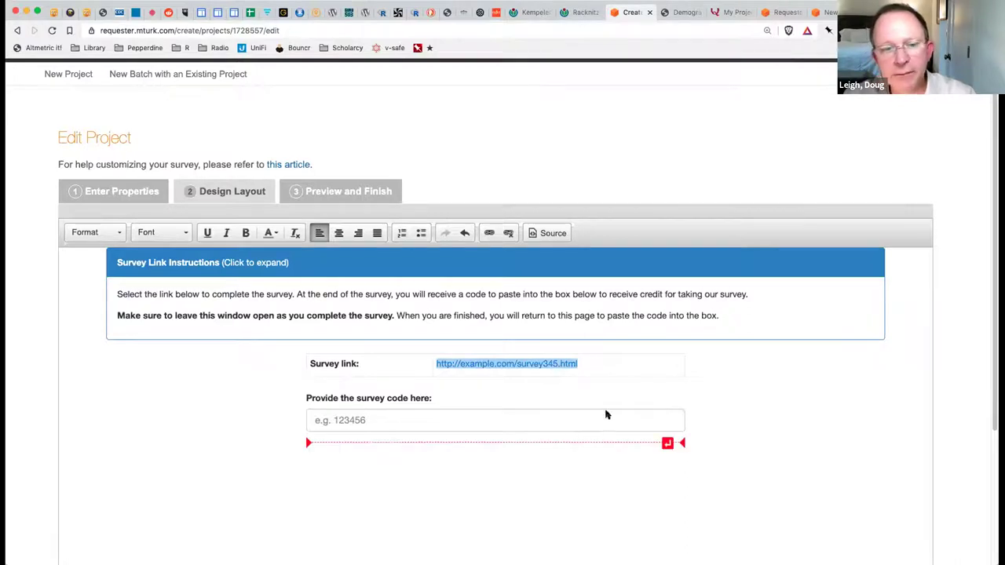
left_click(727, 13)
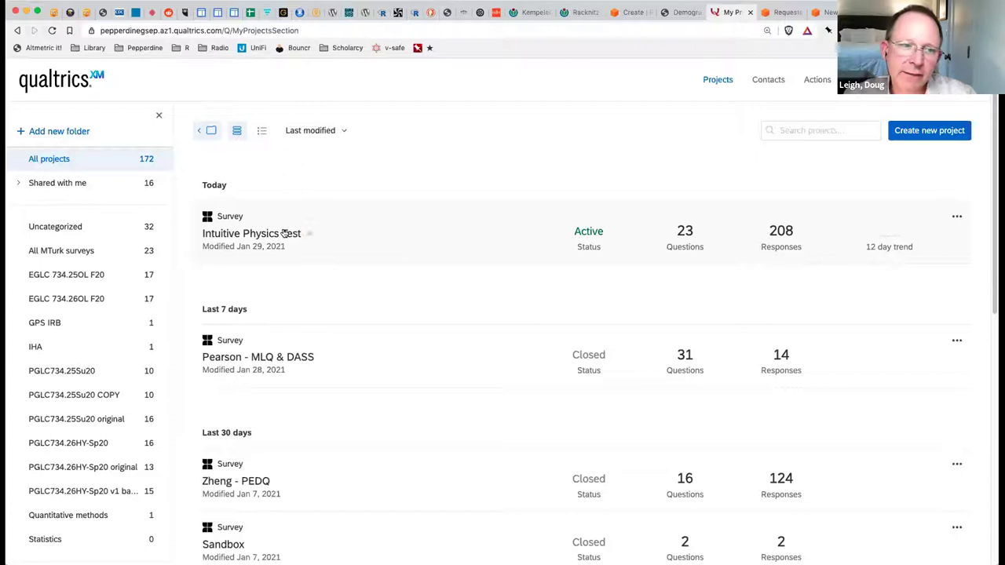
left_click(284, 233)
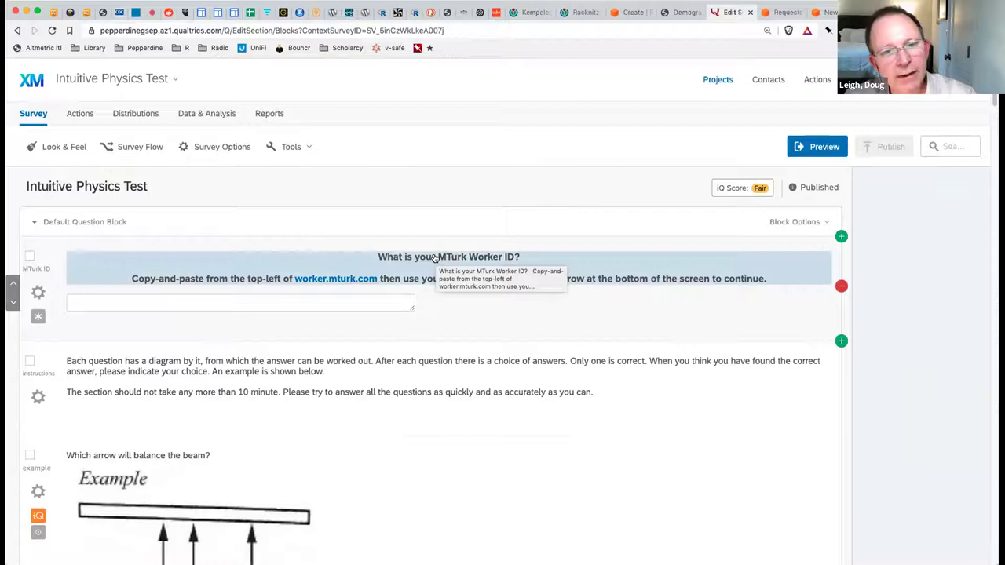
Switch to the MTurk worker site, refresh the HIT list and copy the worker ID
left_click(829, 13)
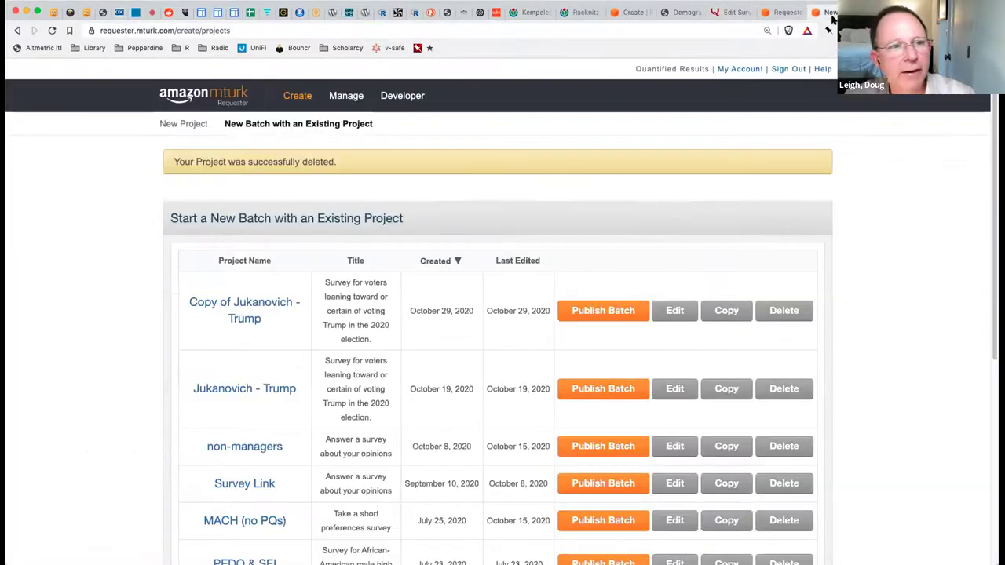
left_click(784, 13)
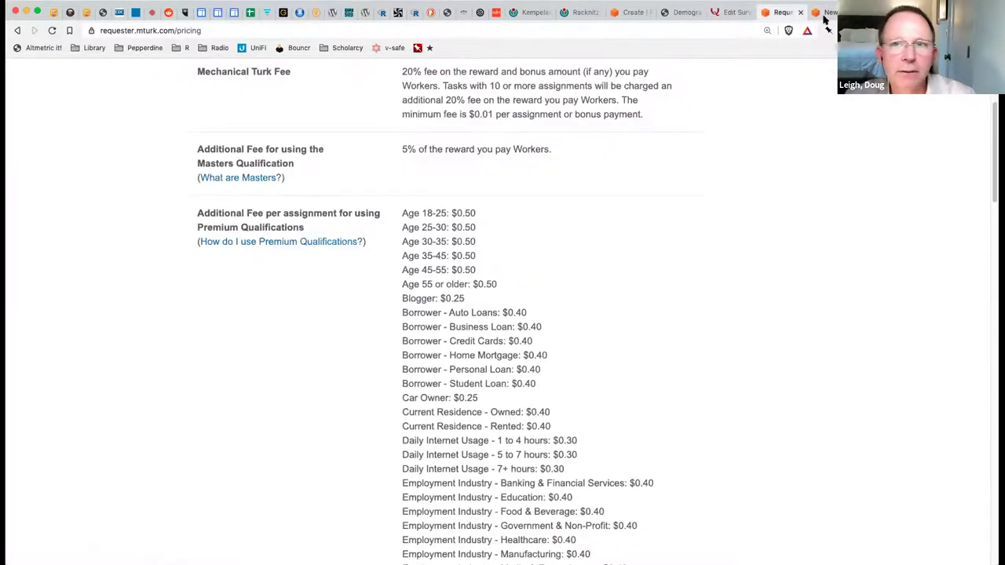
left_click(820, 13)
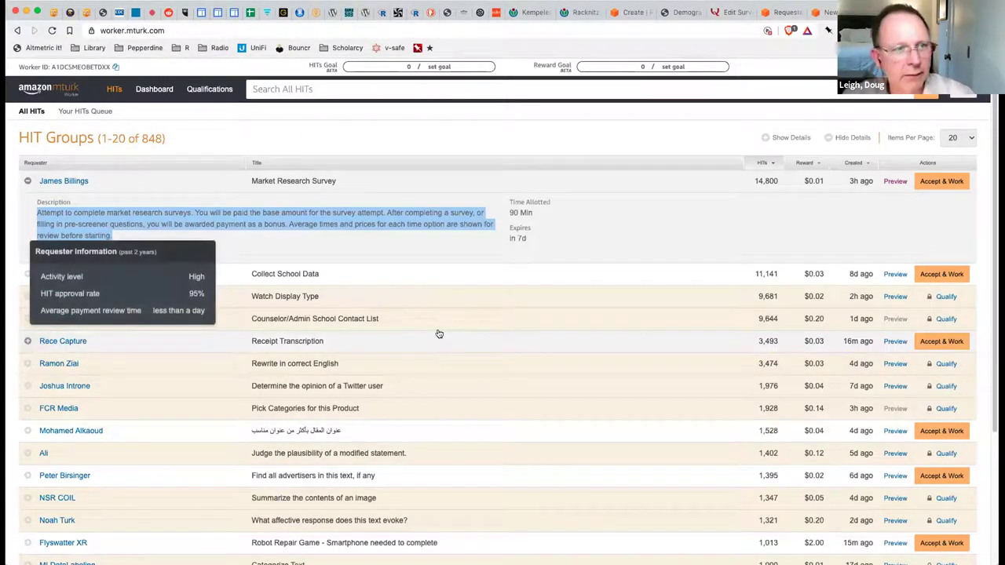
key("super+r")
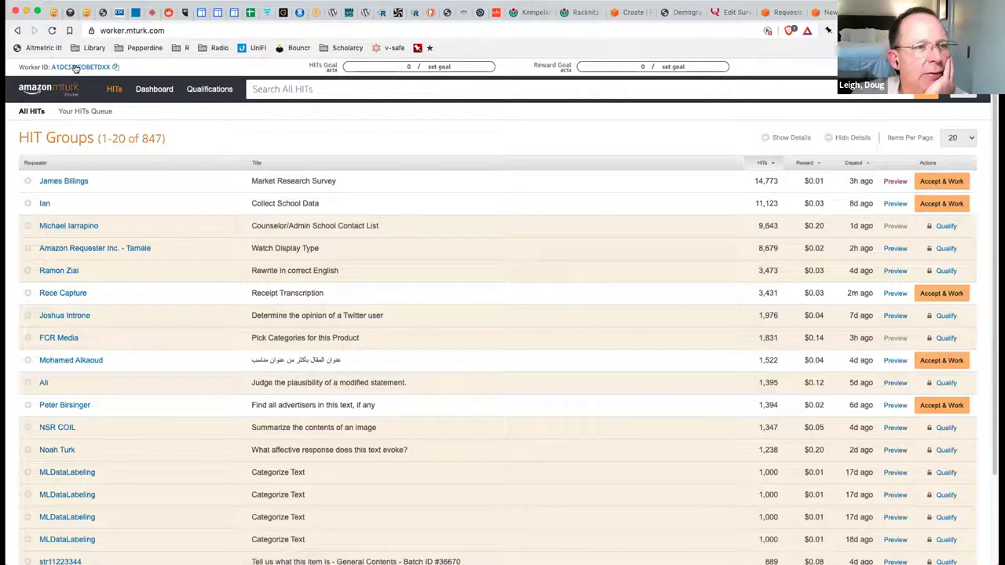
left_click(115, 68)
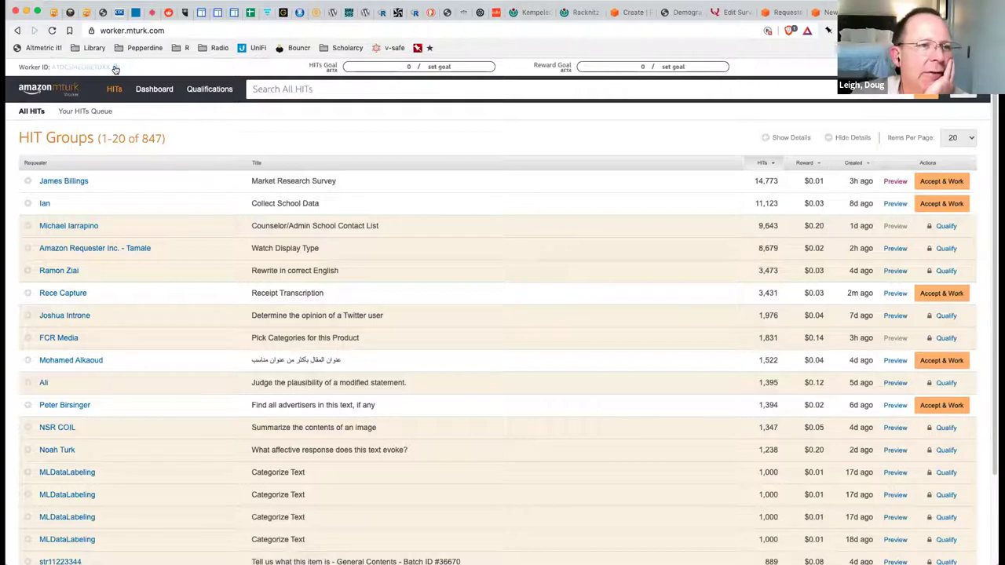
Preview the Intuitive Physics Test in Qualtrics, paste the worker ID into the first question, advance to the instructions, and close the preview
left_click(636, 13)
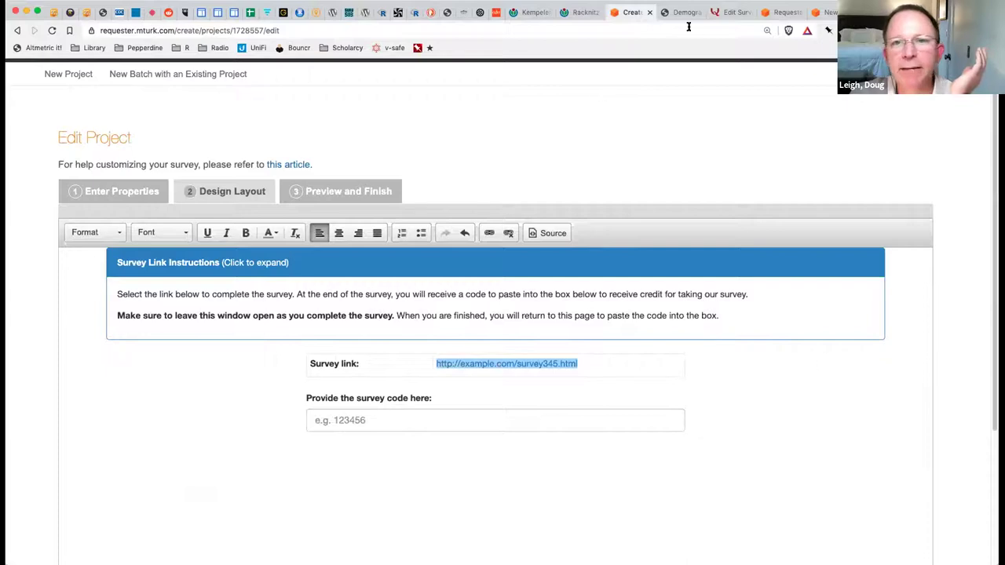
left_click(721, 13)
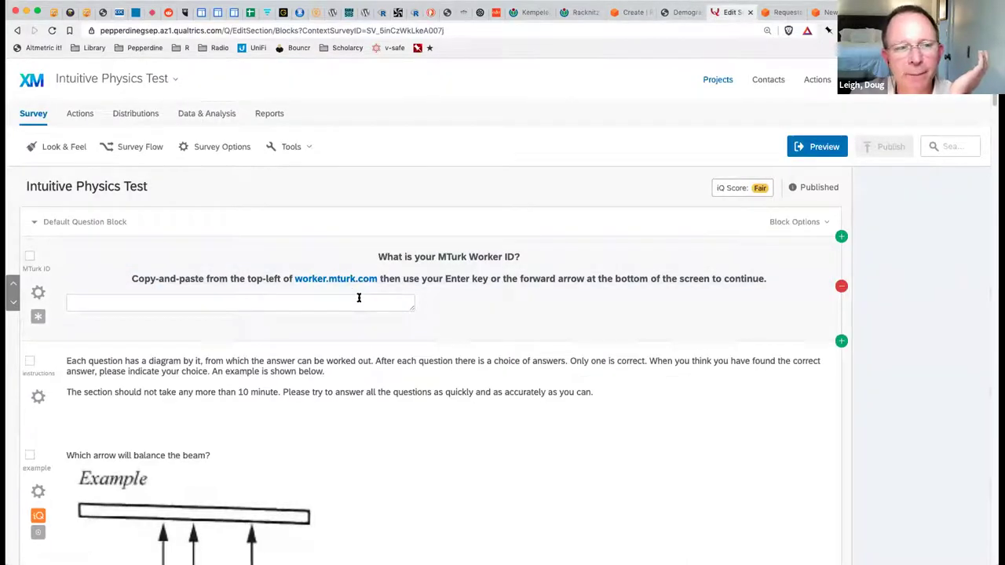
left_click(817, 149)
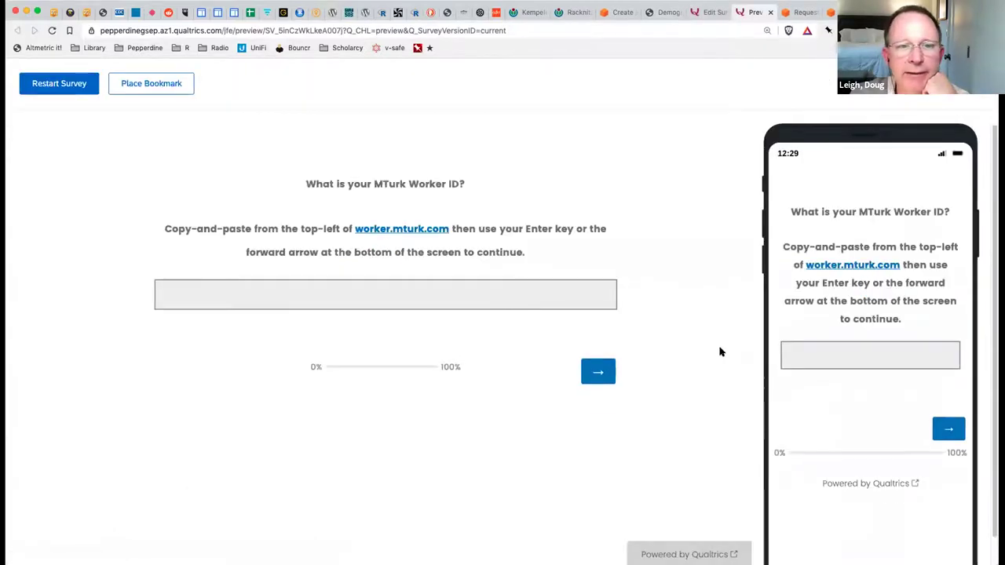
left_click(516, 291)
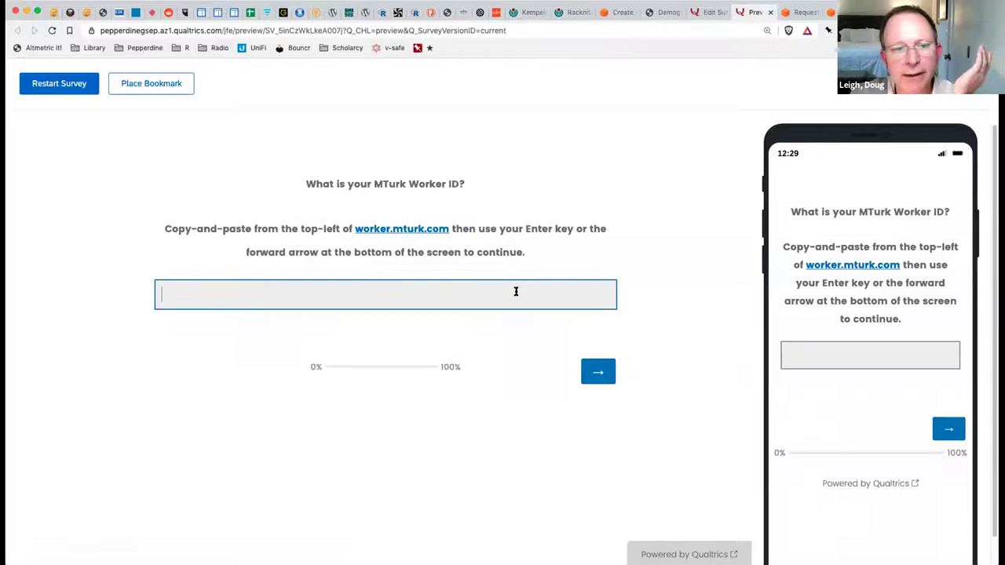
key("super+v")
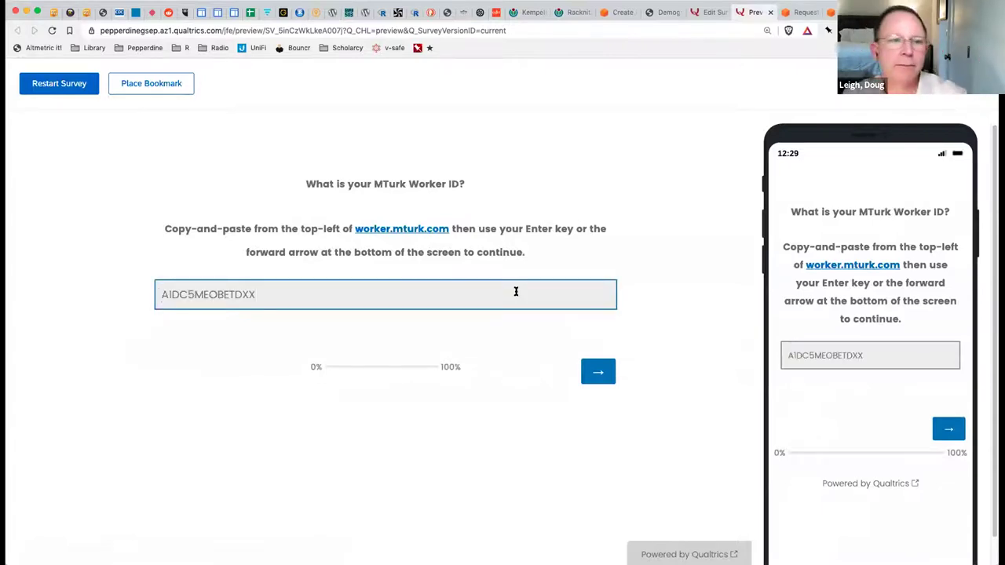
left_click(601, 375)
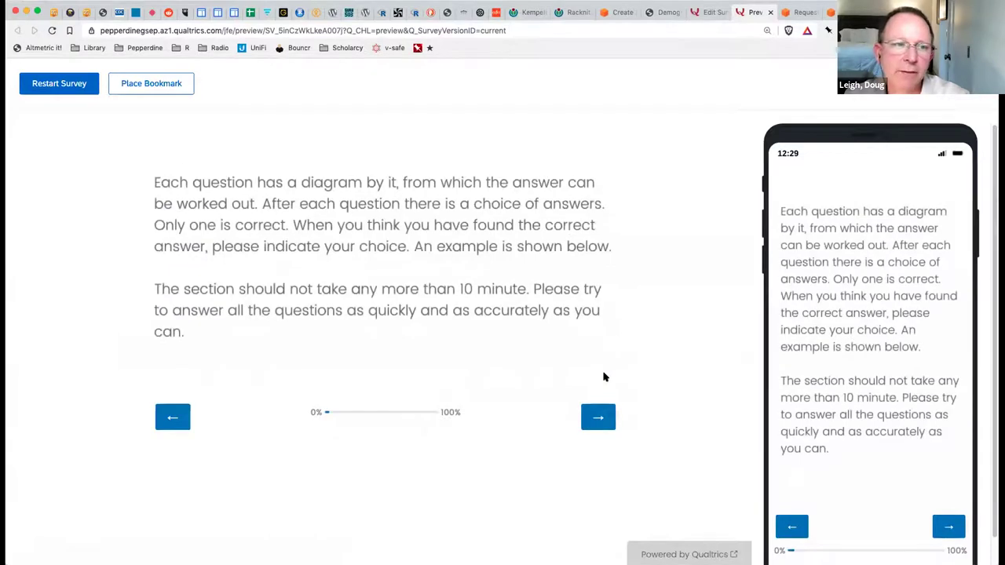
left_click(769, 12)
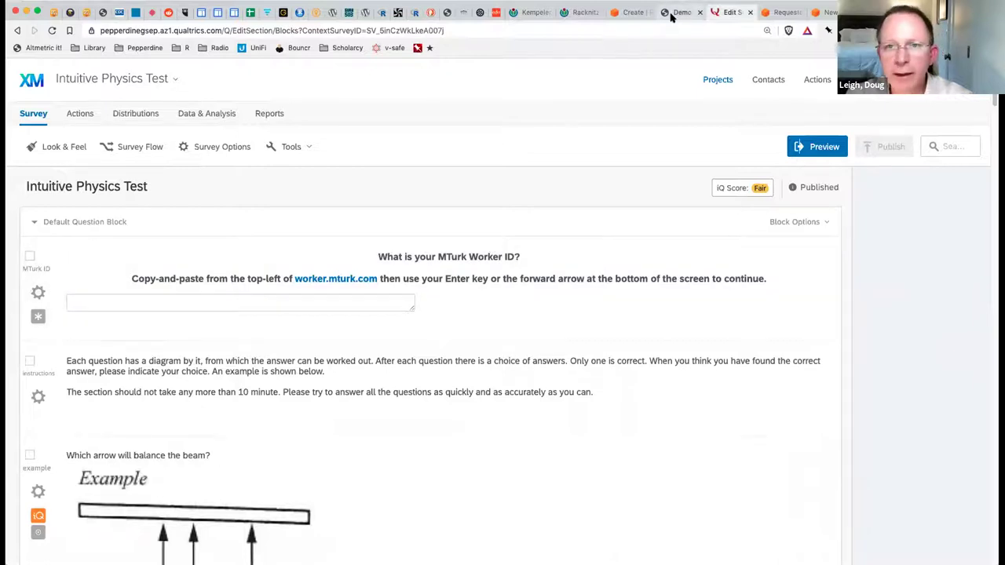
In the Intuitive Physics Test's survey flow, copy the Random ID field's value expression and remove the Set Embedded Data element
left_click(672, 12)
left_click(632, 13)
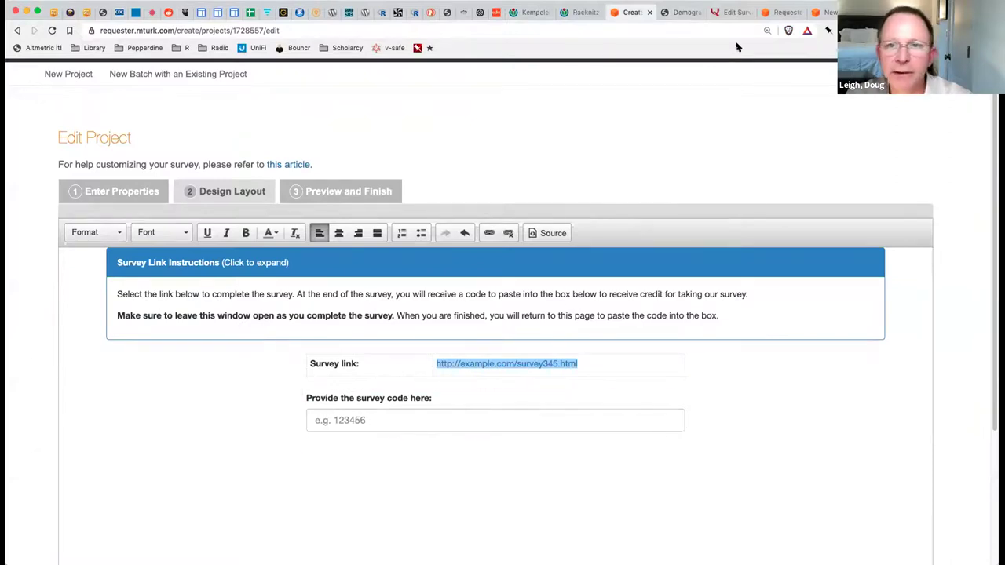
left_click(733, 12)
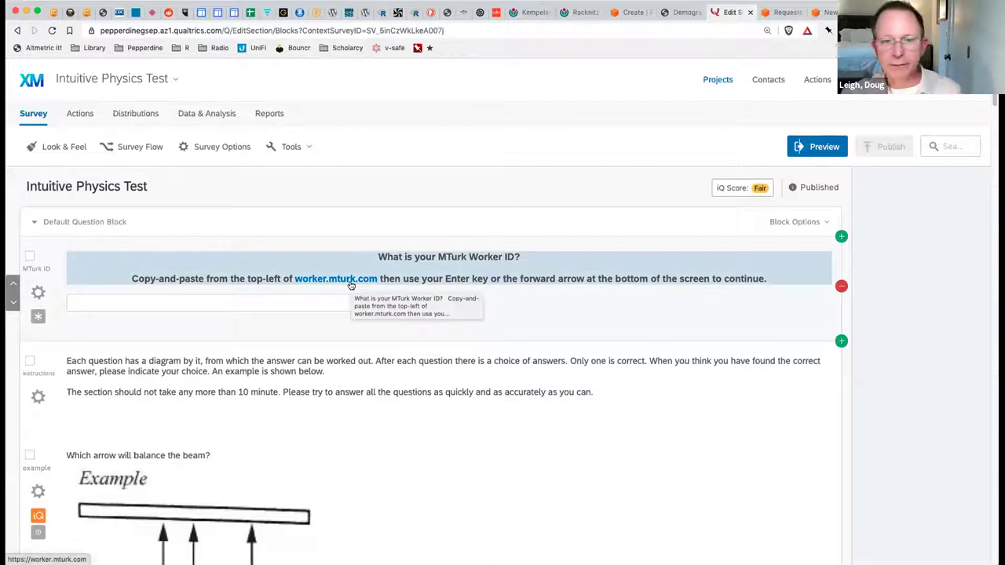
left_click(140, 148)
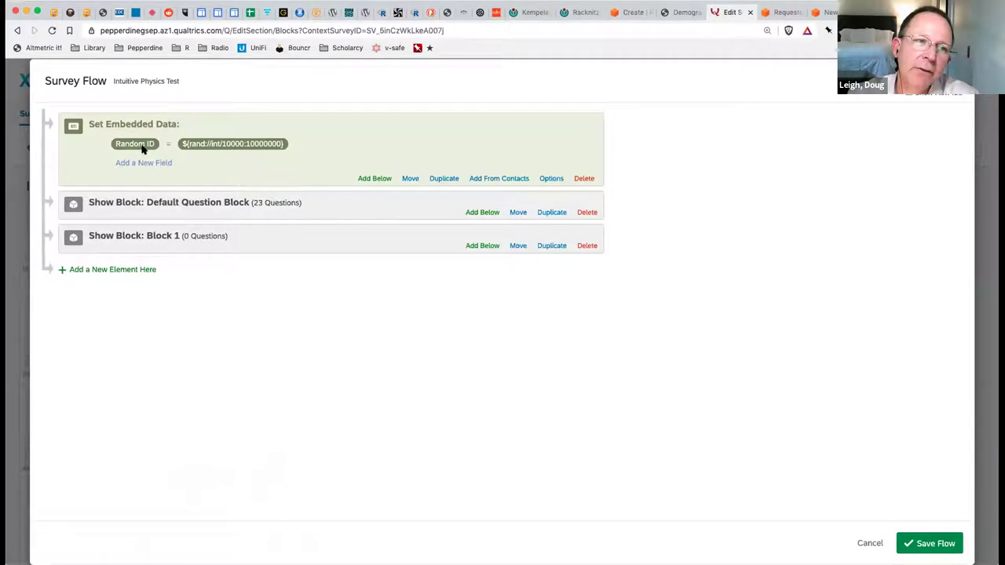
left_click(212, 147)
key("super+c")
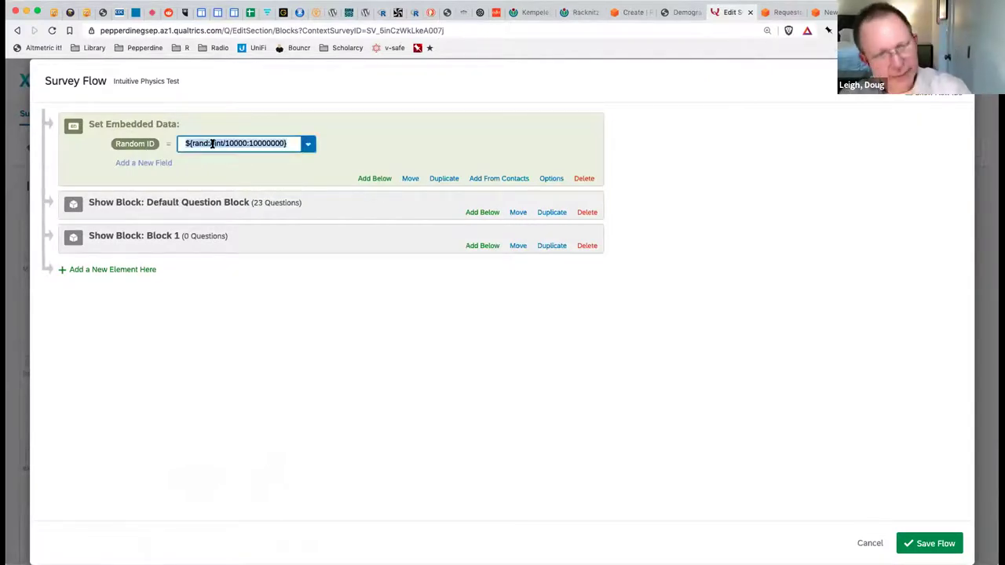
left_click(209, 323)
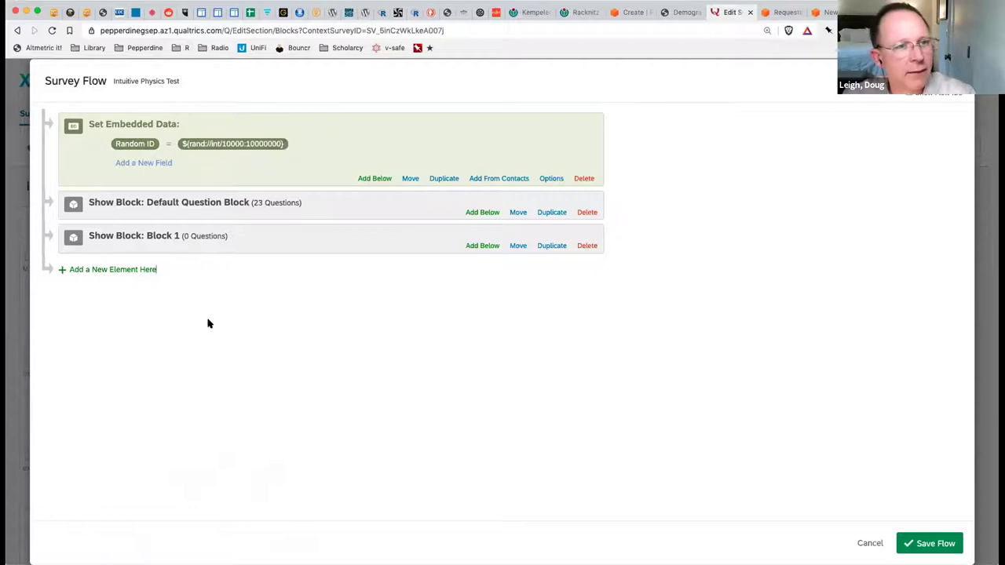
left_click(584, 179)
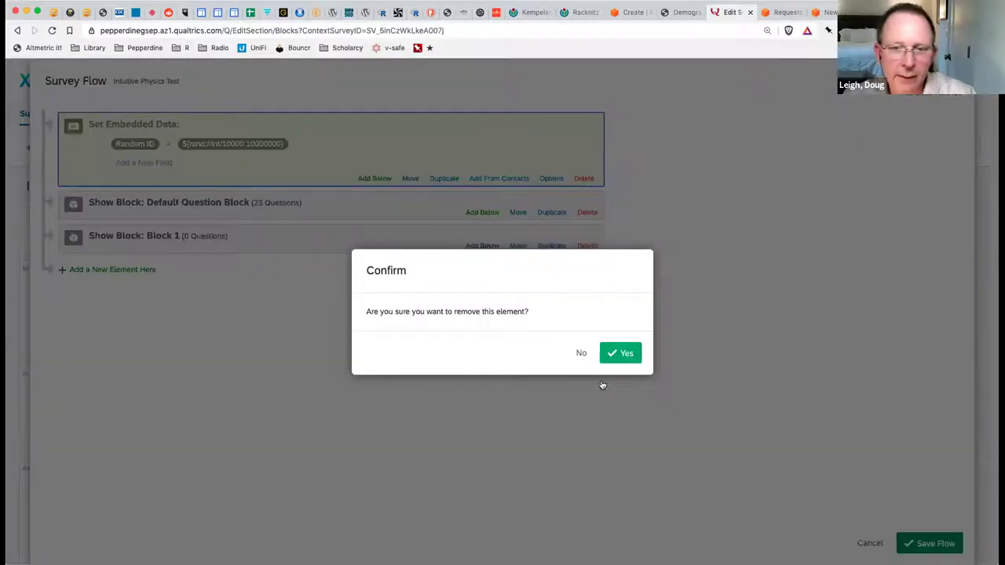
left_click(618, 353)
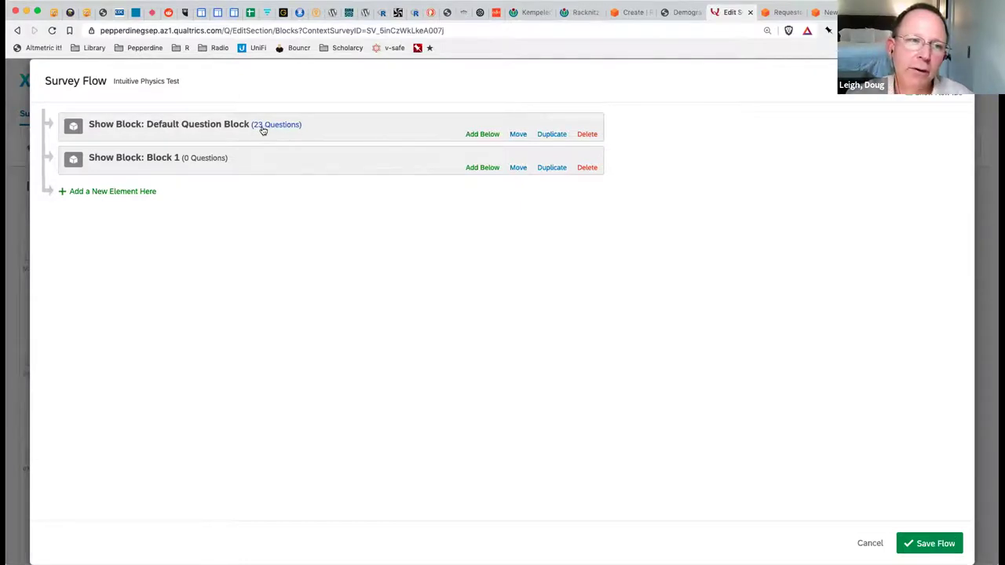
Add an embedded data element at the end of the survey flow with field Random ID set to ${rand://int/10000:10000000}
left_click(109, 193)
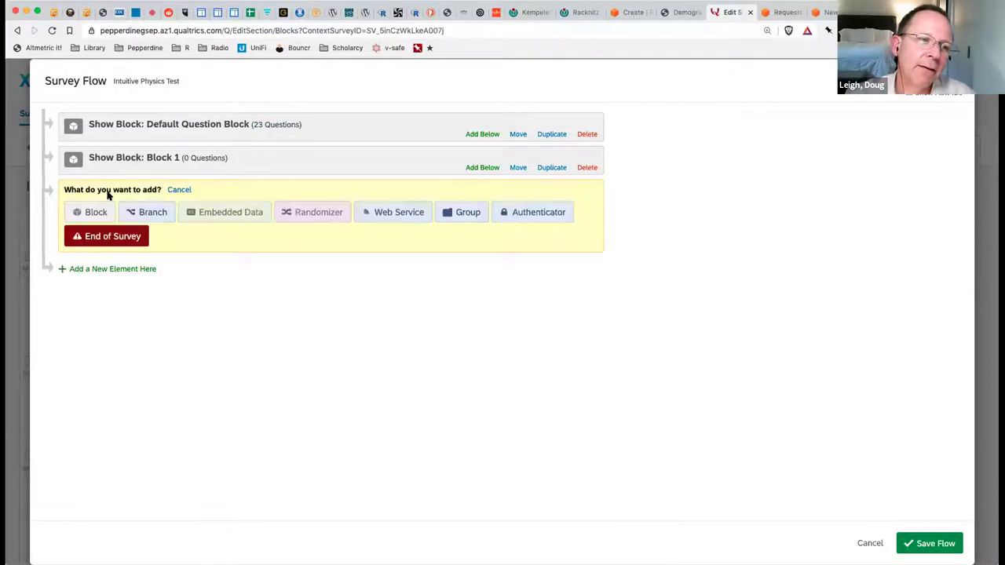
left_click(207, 213)
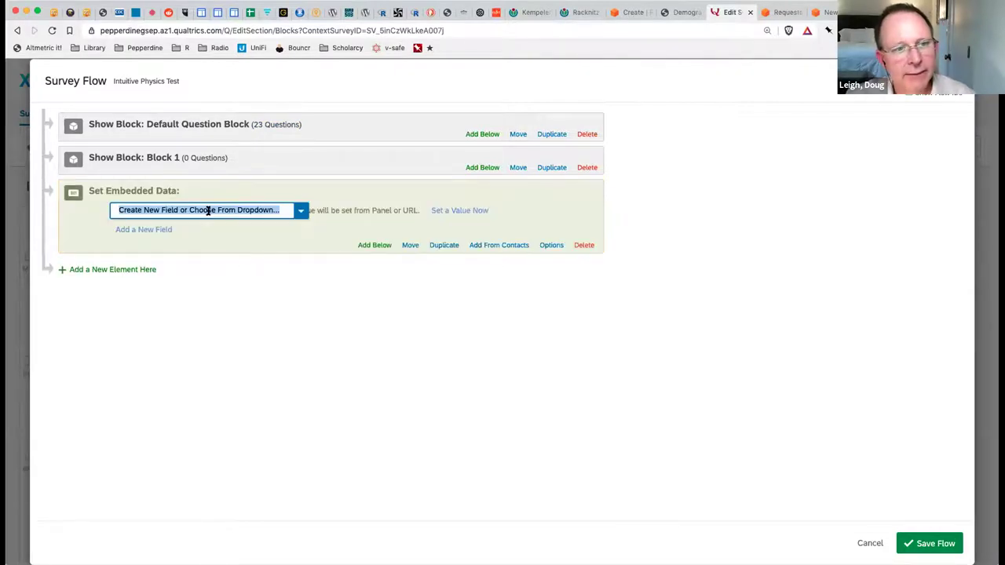
type("Rand")
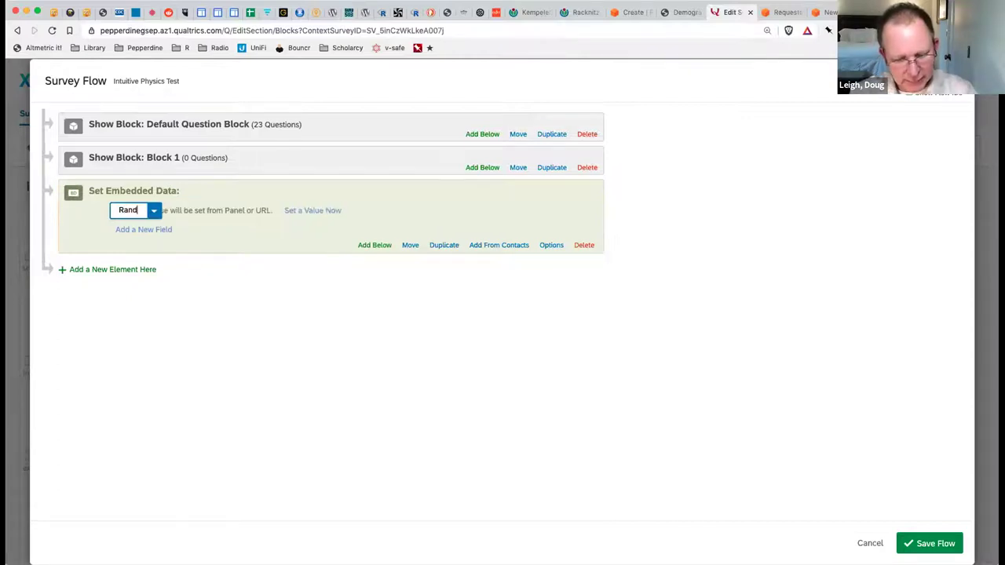
type("om ID")
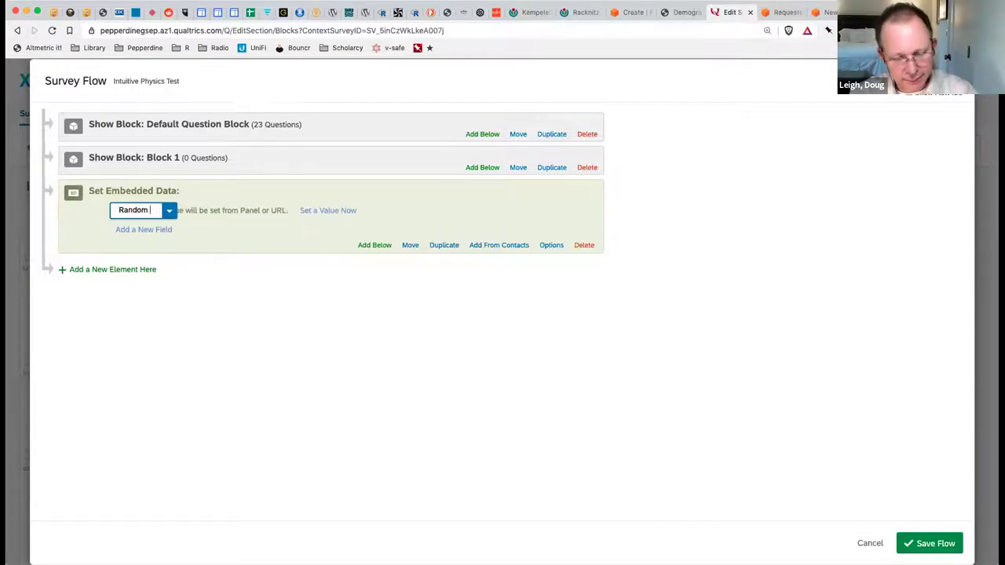
left_click(270, 234)
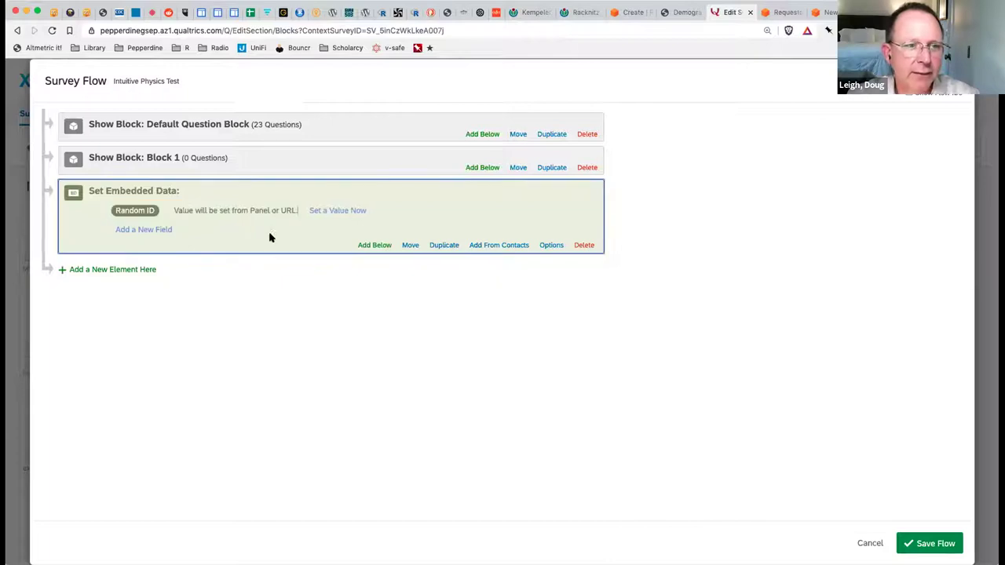
left_click(336, 211)
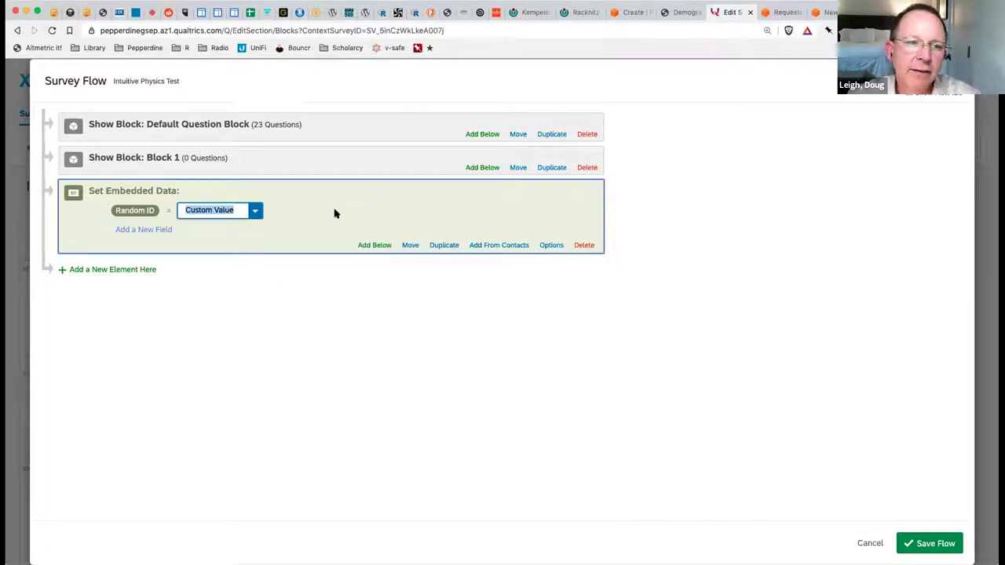
key("super+v")
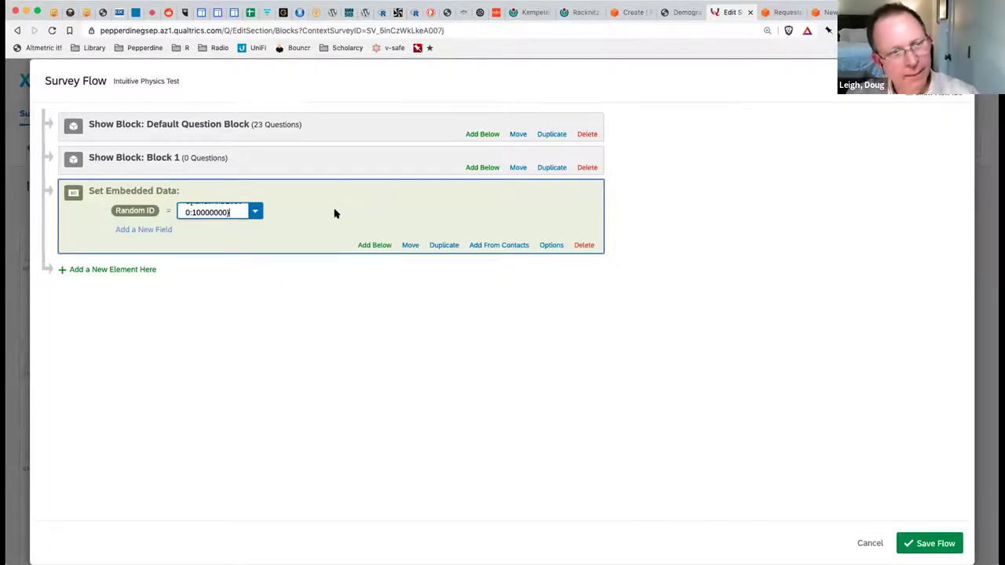
left_click(332, 244)
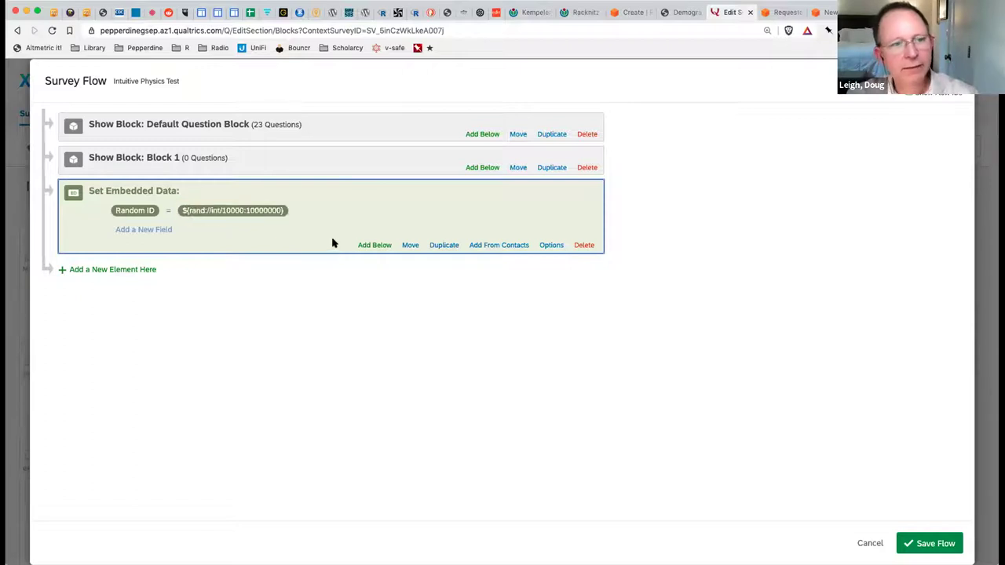
Examine the Random ID value expression, including its random-integer function and its lower and upper bounds
left_click(231, 210)
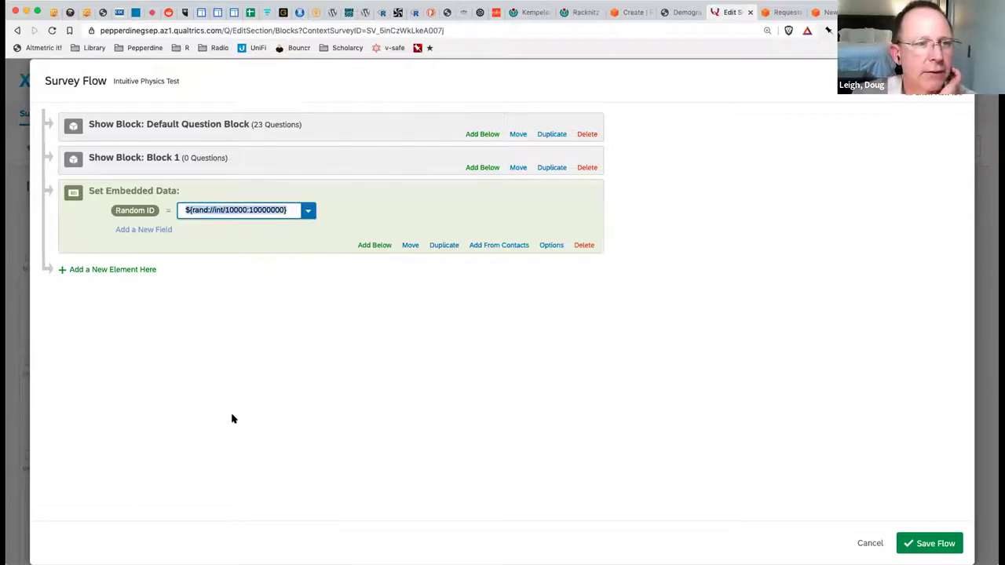
left_click(197, 210)
left_click(212, 209)
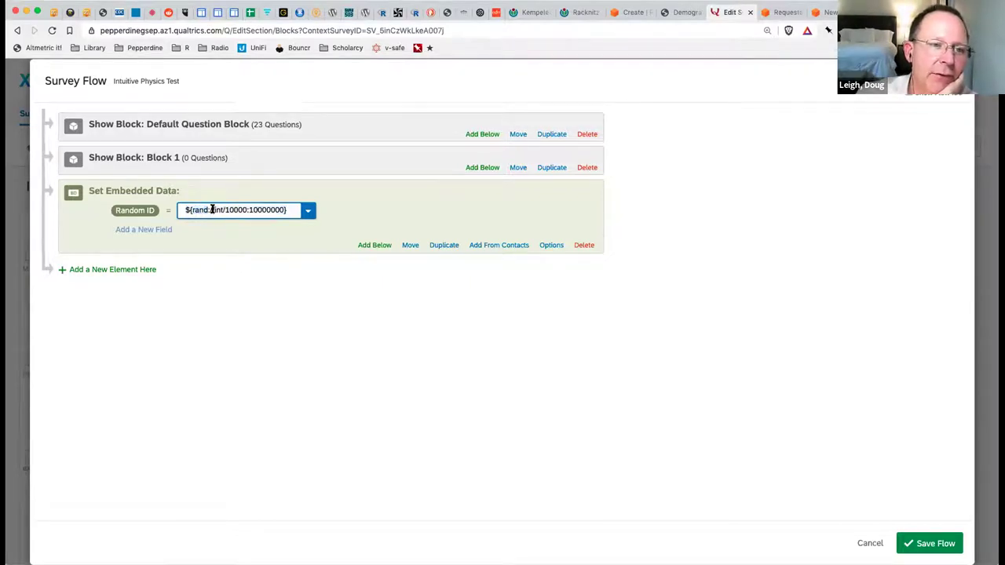
type("//")
mouse_move(217, 210)
left_mouse_down()
mouse_move(238, 218)
mouse_move(235, 210)
left_mouse_up()
double_click(235, 210)
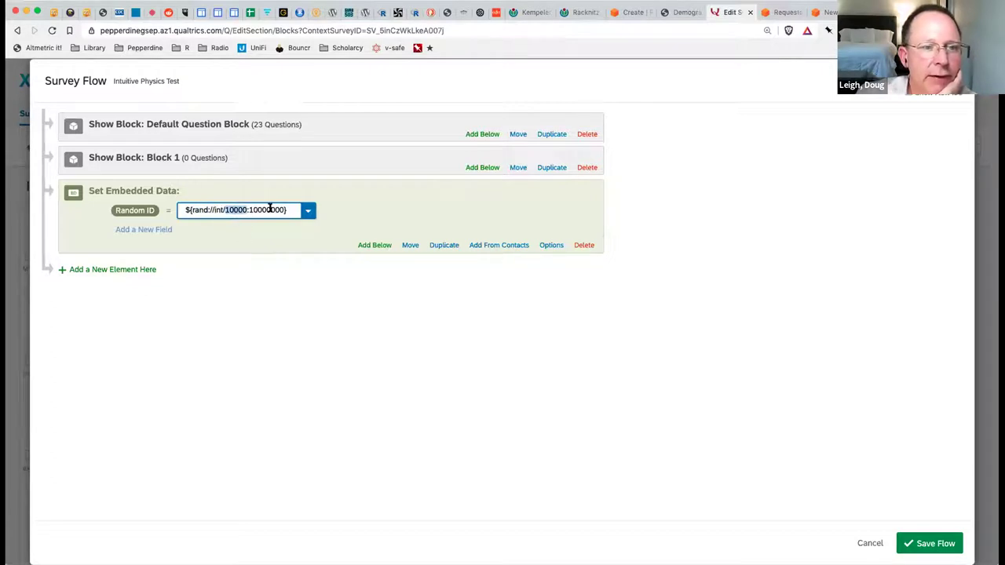
left_click_drag(283, 211, 256, 212)
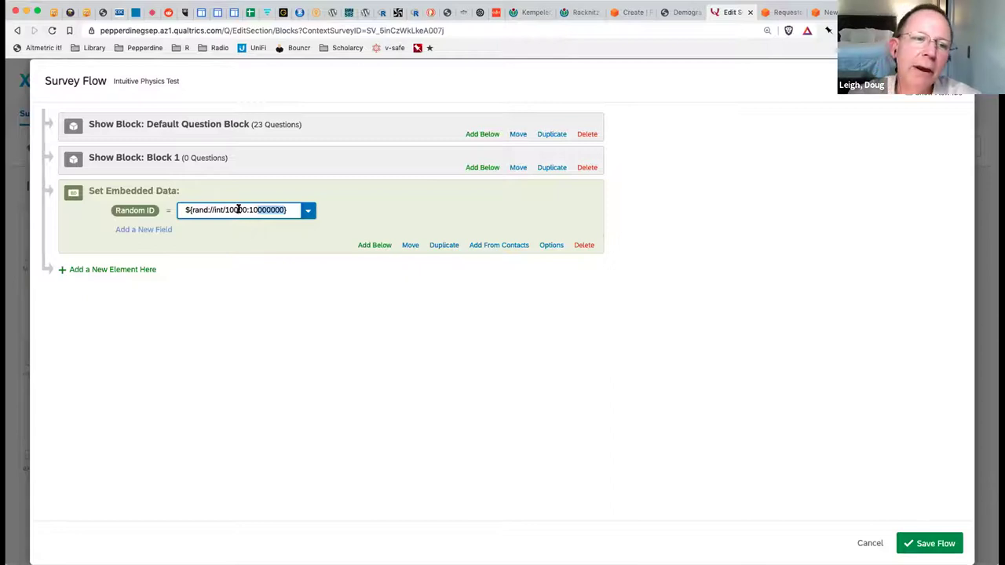
double_click(236, 210)
left_click(262, 237)
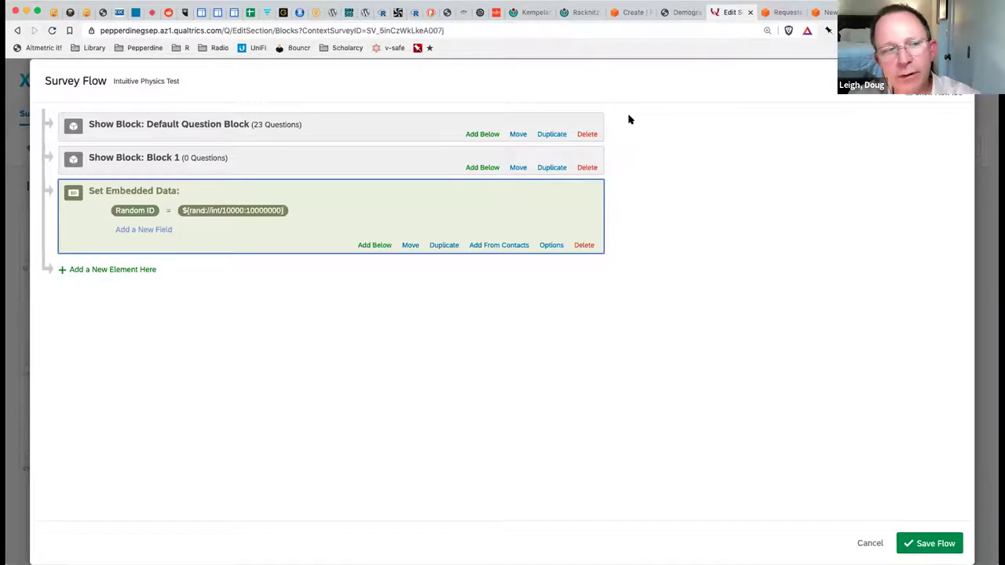
Switch to the MTurk project layout to check the survey code field, then return to Qualtrics and save the survey flow
left_click(632, 13)
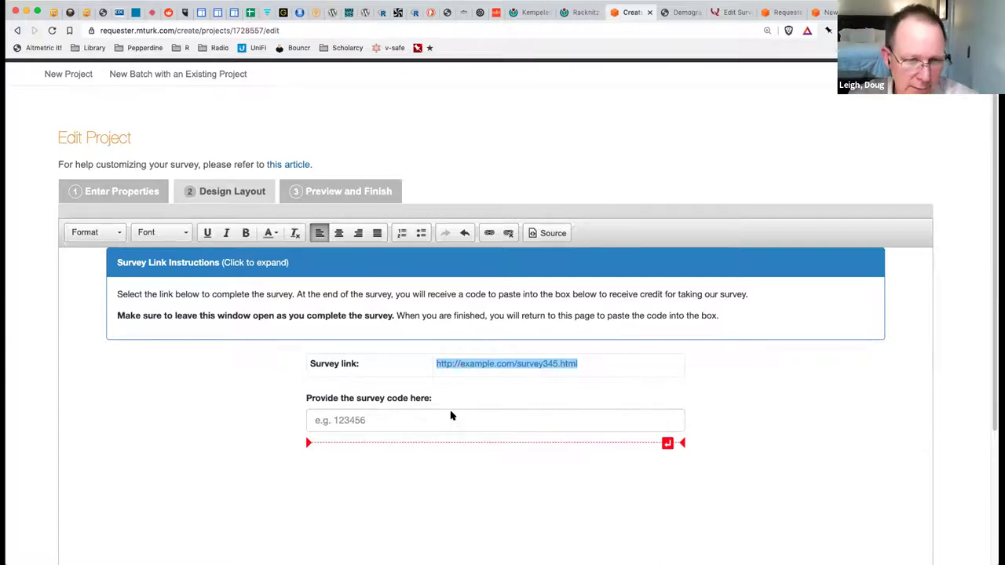
left_click(819, 12)
left_click(785, 12)
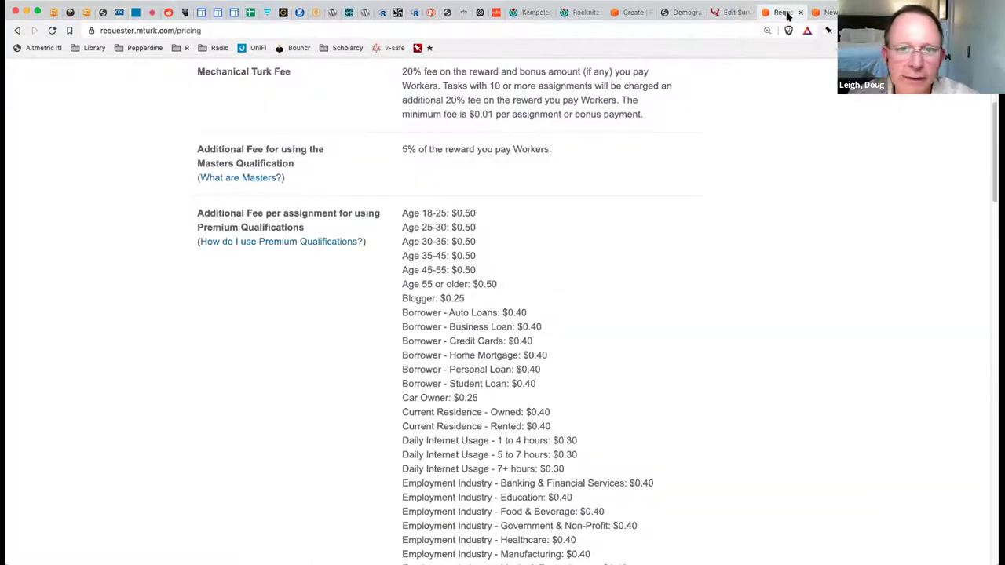
left_click(730, 13)
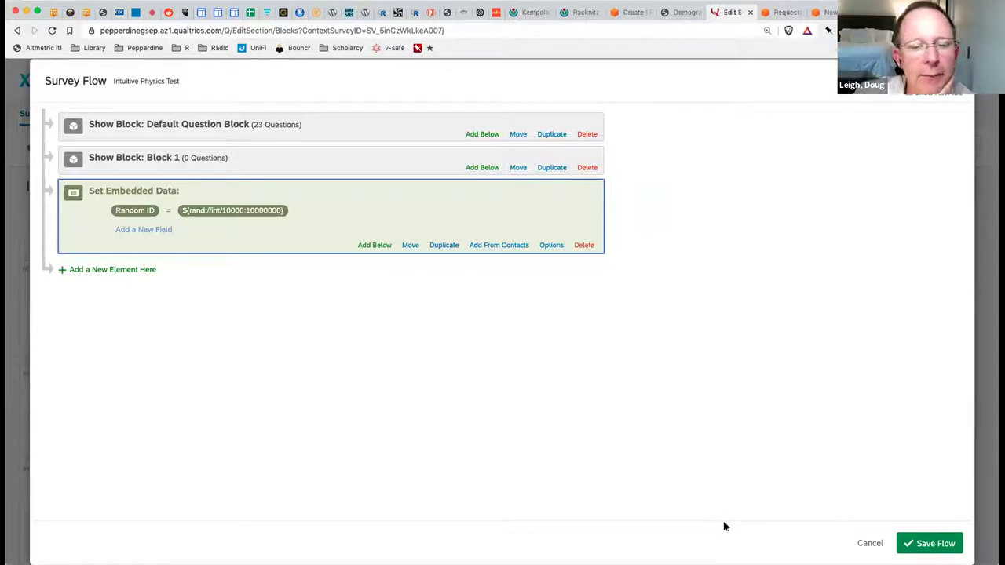
left_click(920, 545)
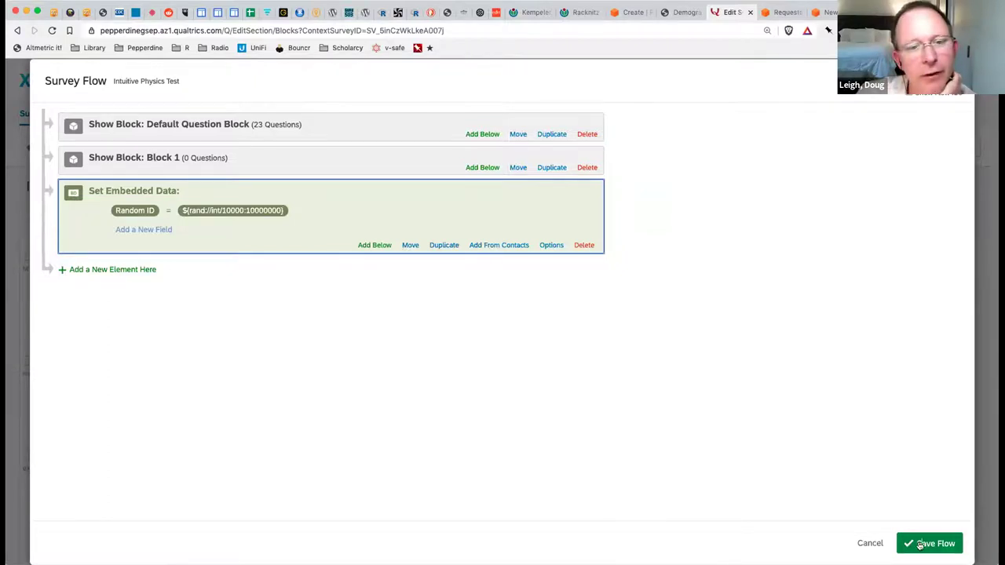
Open the survey termination options, view the custom end-of-survey messages in the personal library, and close the options without saving
scroll(511, 412, "down", 20)
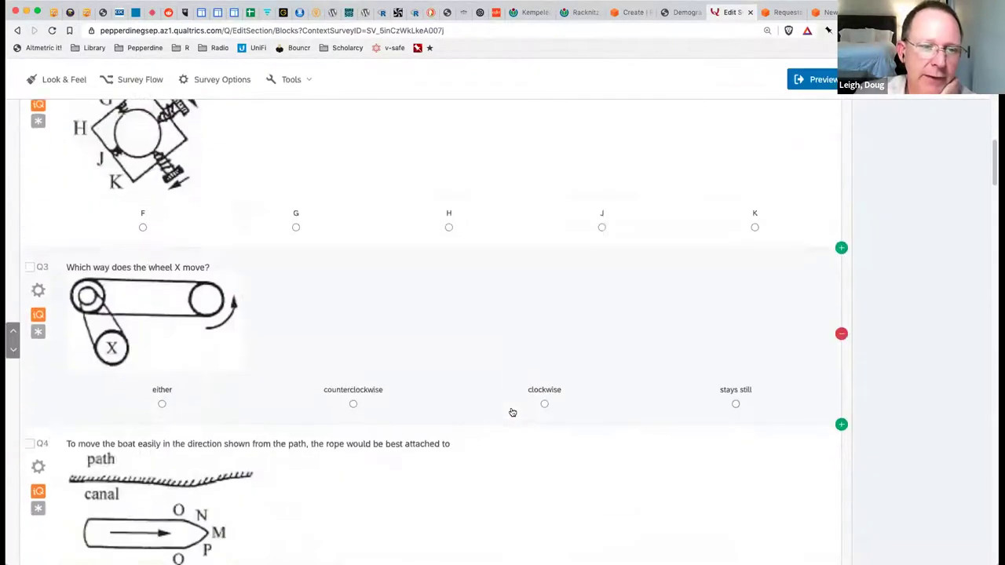
scroll(512, 412, "down", 20)
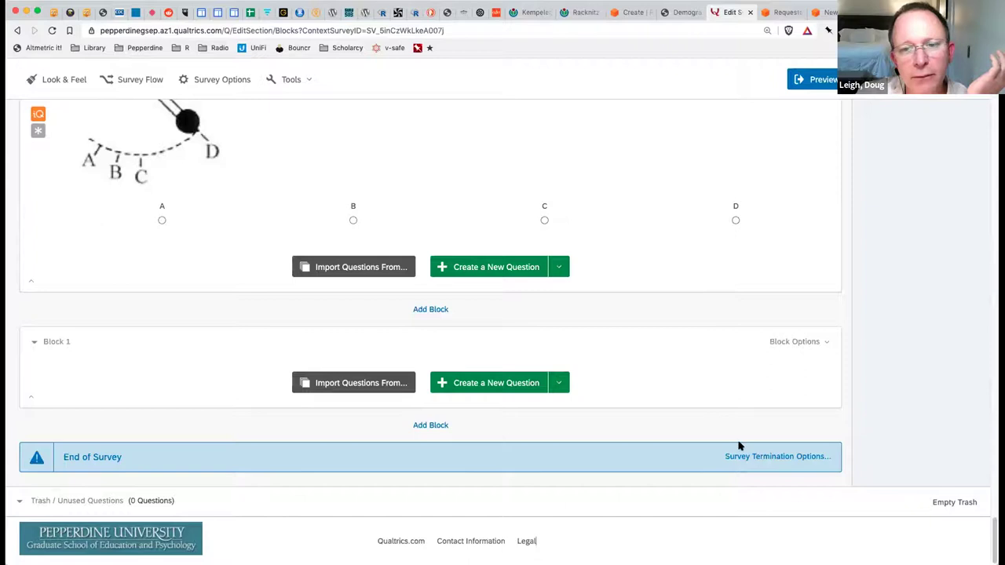
scroll(725, 431, "up", 10)
scroll(726, 431, "down", 7)
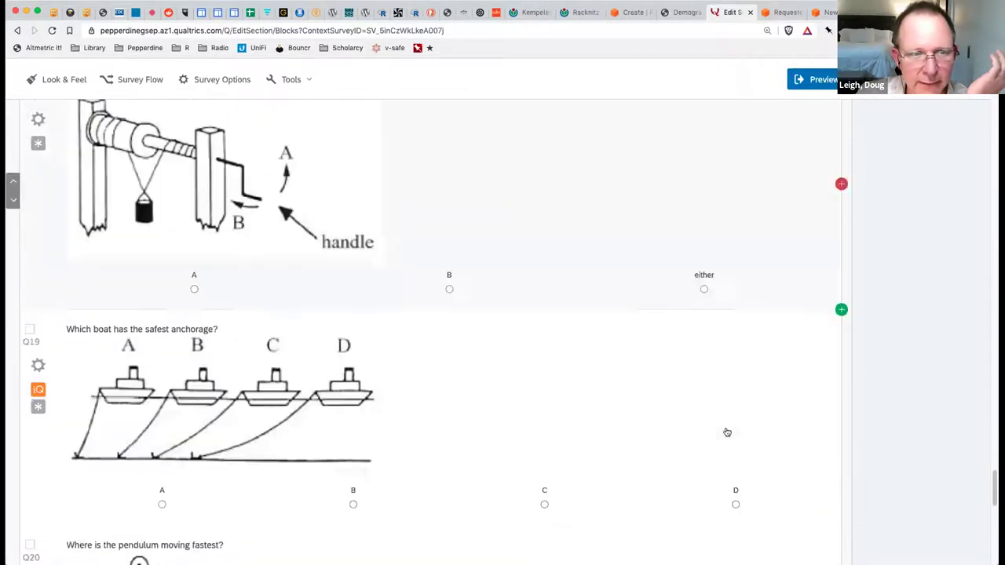
left_click(750, 280)
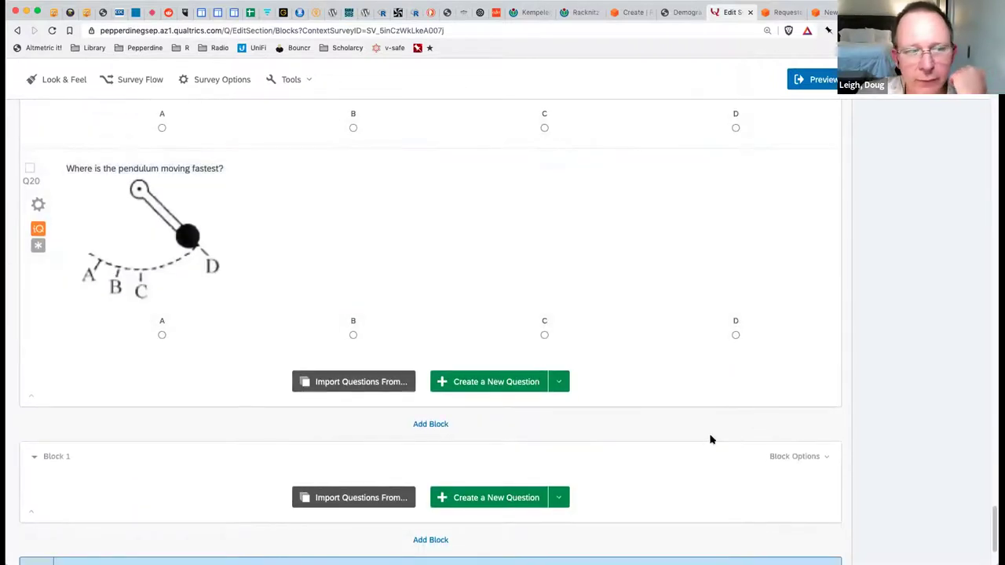
scroll(693, 452, "down", 2)
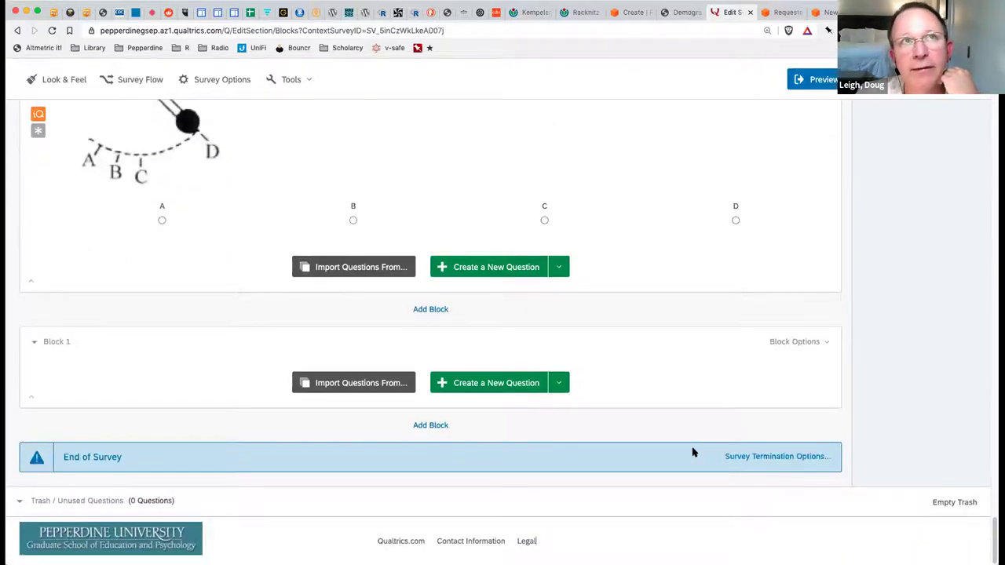
left_click(765, 458)
left_click(408, 280)
mouse_move(439, 298)
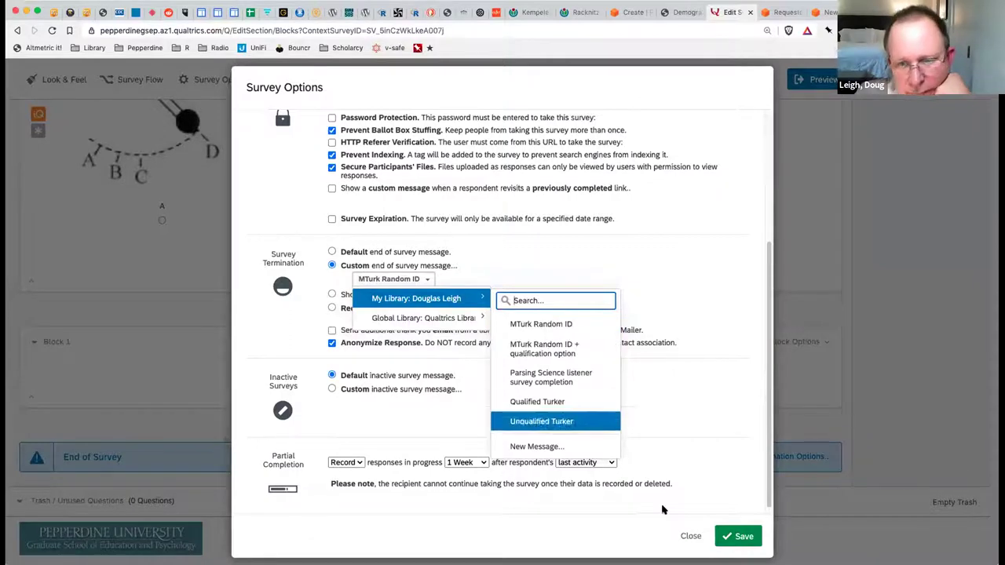
left_click(691, 538)
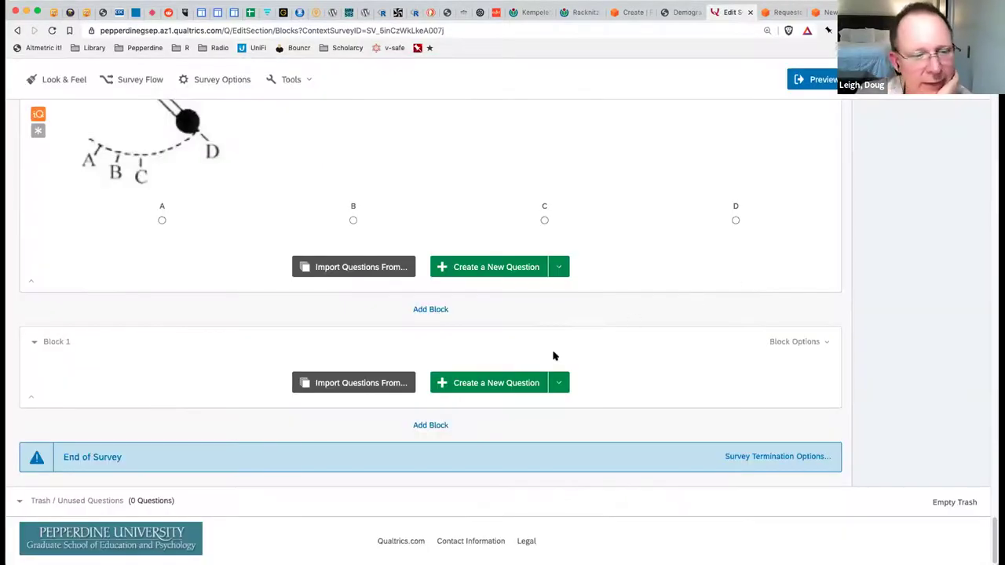
Reopen the Intuitive Physics Test from the projects list, check the Random ID element in its survey flow, and save the flow
scroll(542, 357, "up", 10)
scroll(540, 360, "up", 15)
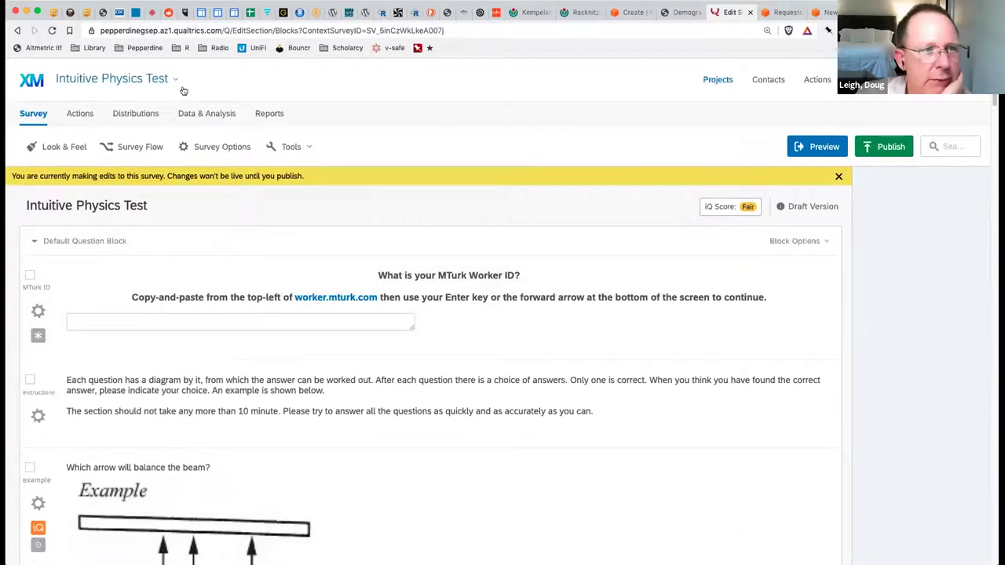
left_click(839, 176)
left_click(717, 81)
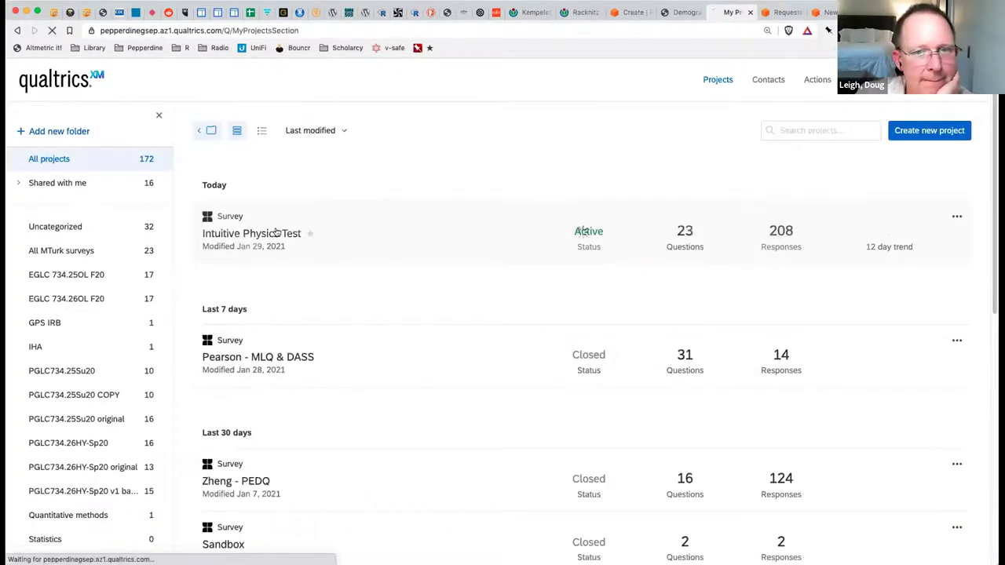
left_click(290, 230)
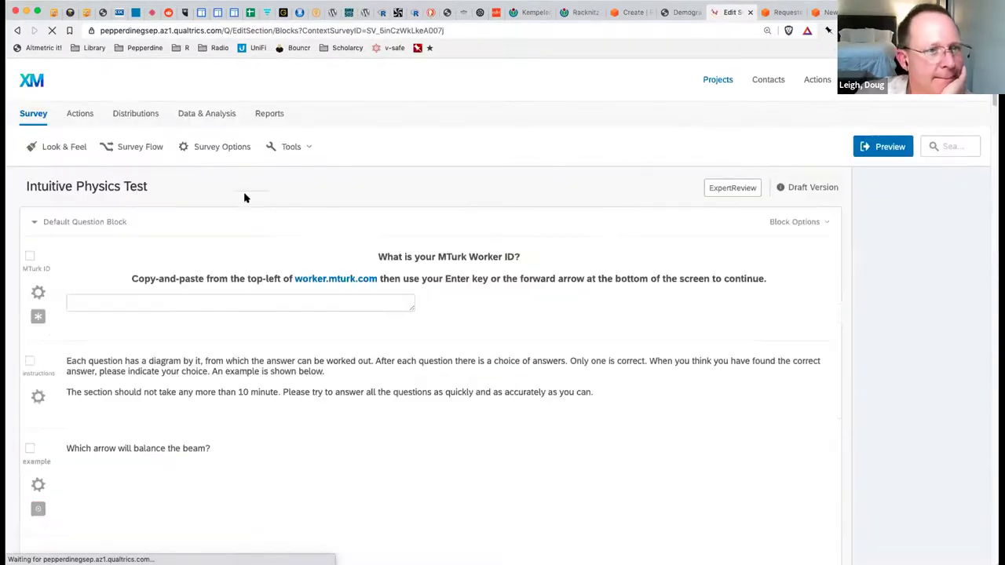
left_click(129, 145)
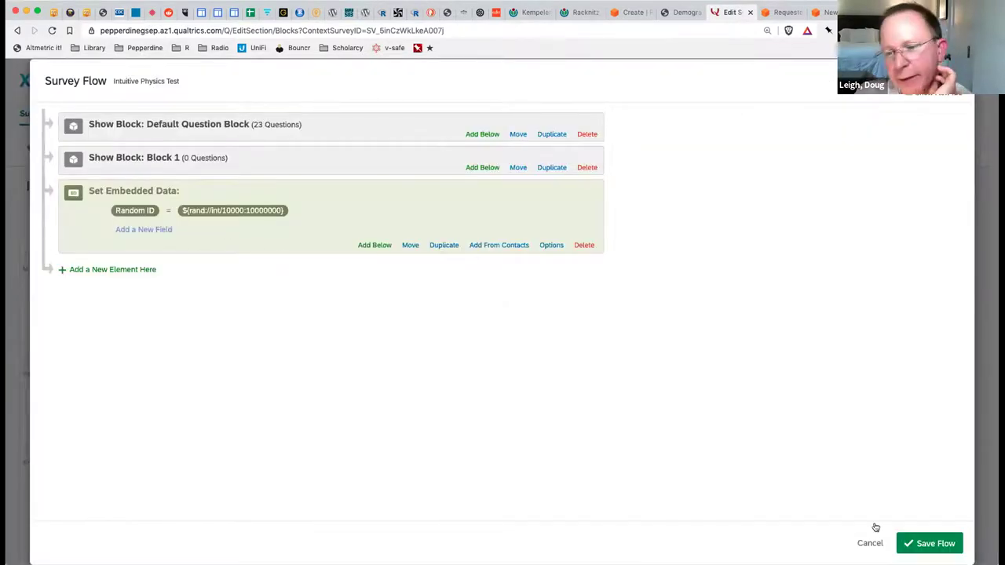
left_click(935, 542)
Open the survey termination options, examine the custom end-of-survey messages in the personal library again, and close the options without saving
scroll(813, 495, "down", 15)
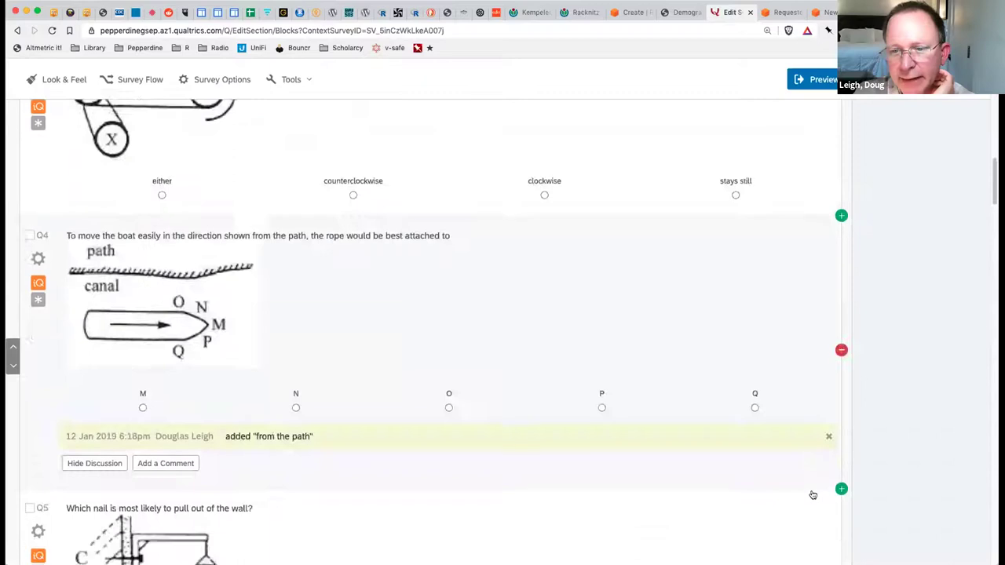
scroll(813, 495, "down", 20)
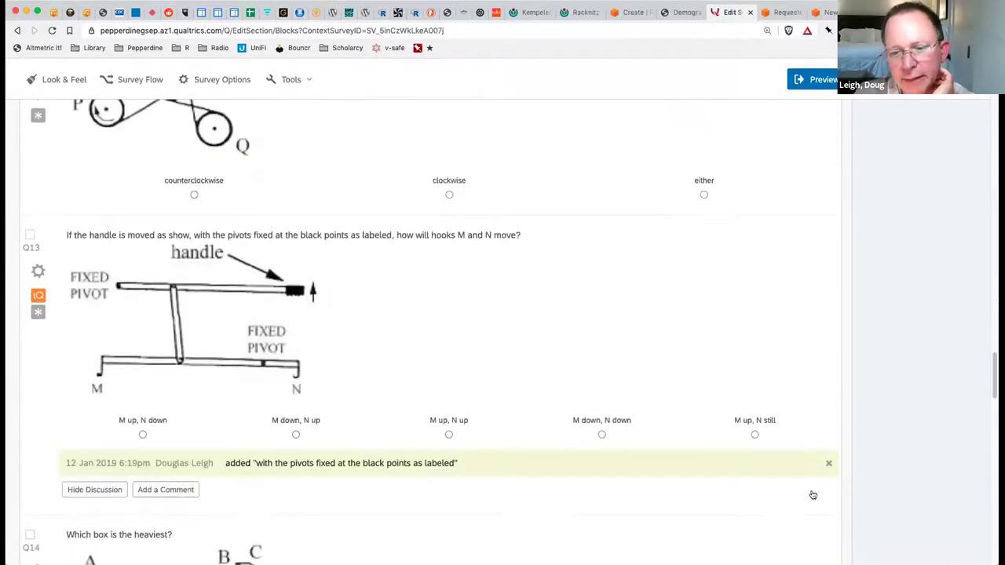
scroll(813, 494, "down", 15)
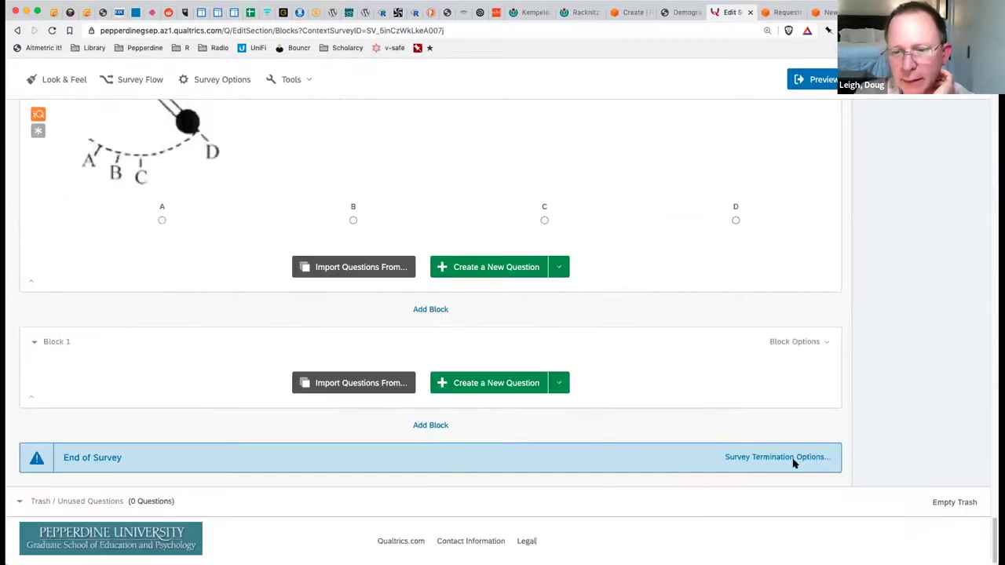
left_click(793, 457)
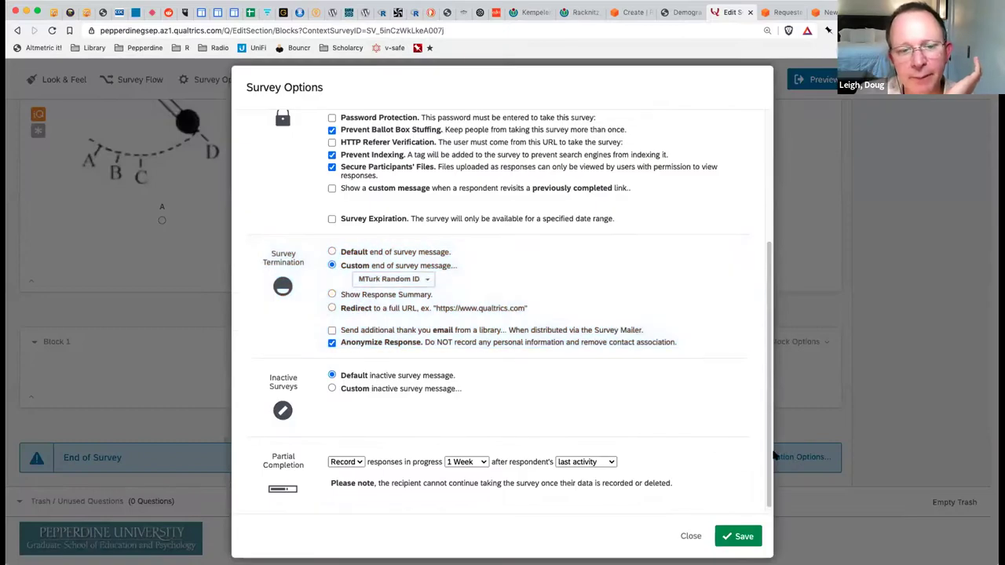
left_click(694, 537)
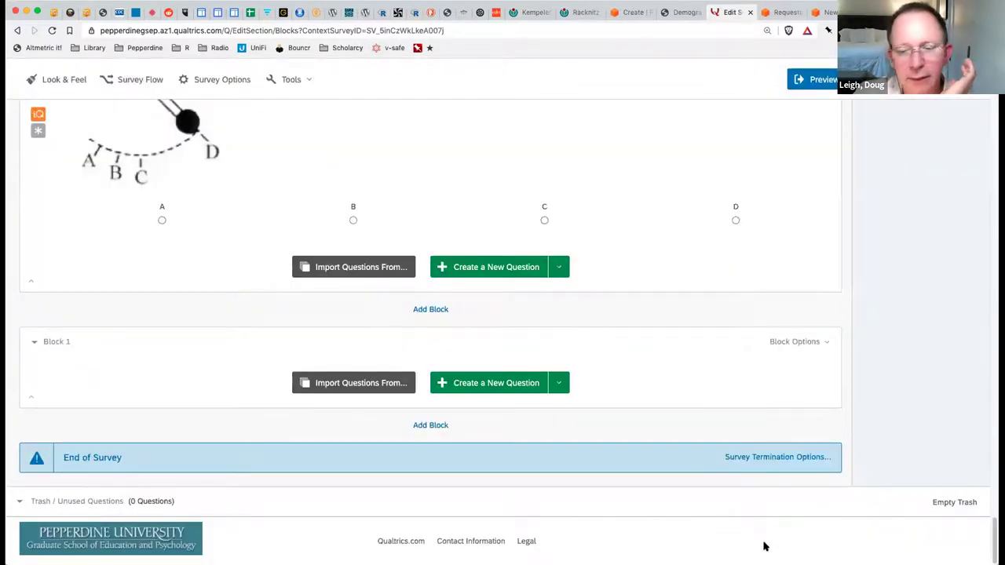
left_click(792, 455)
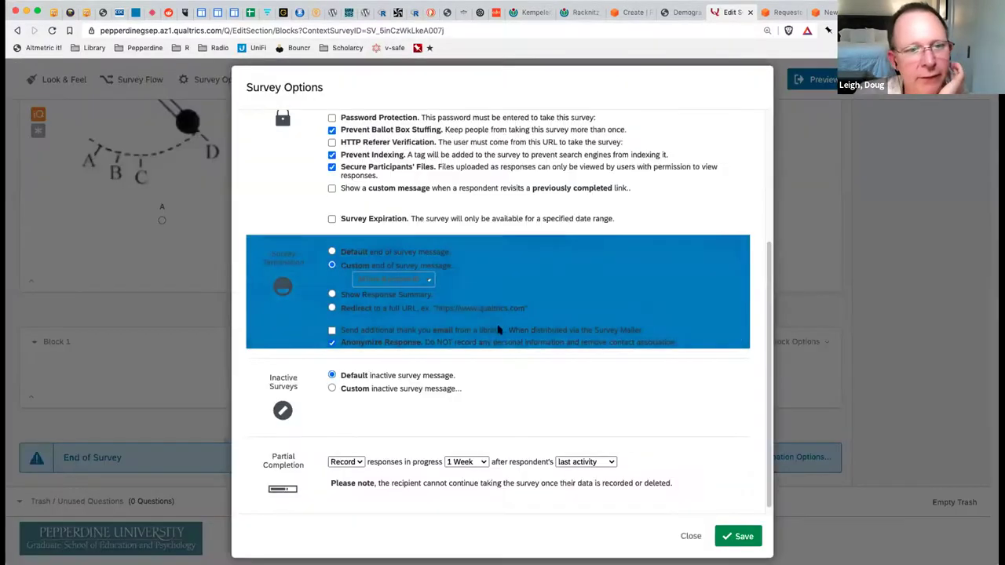
left_click(428, 280)
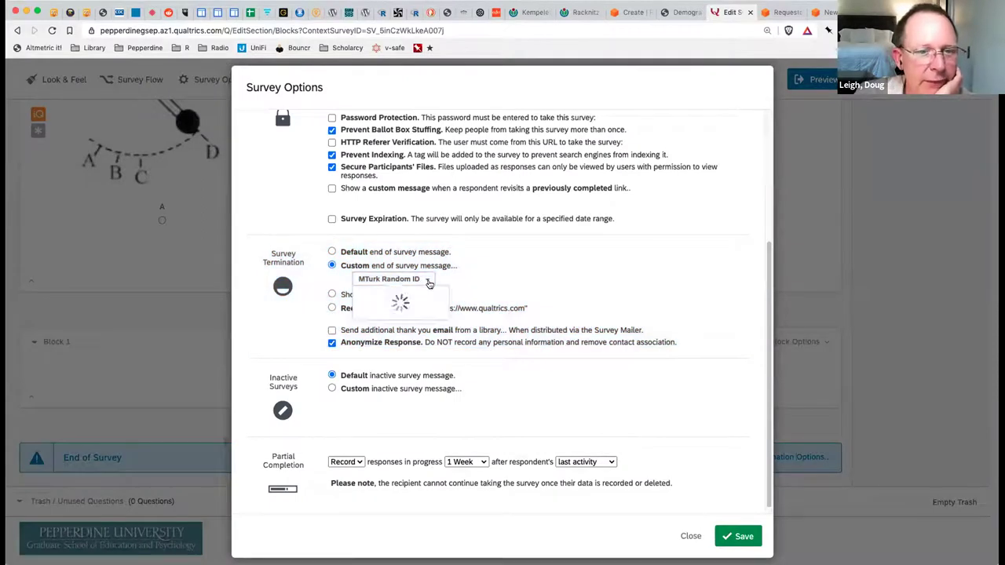
mouse_move(486, 301)
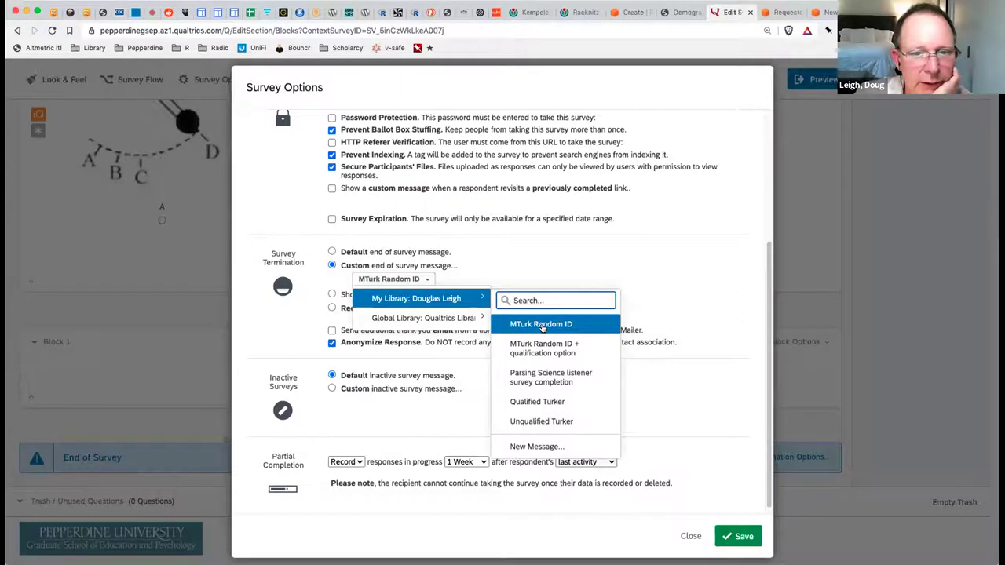
left_click(691, 536)
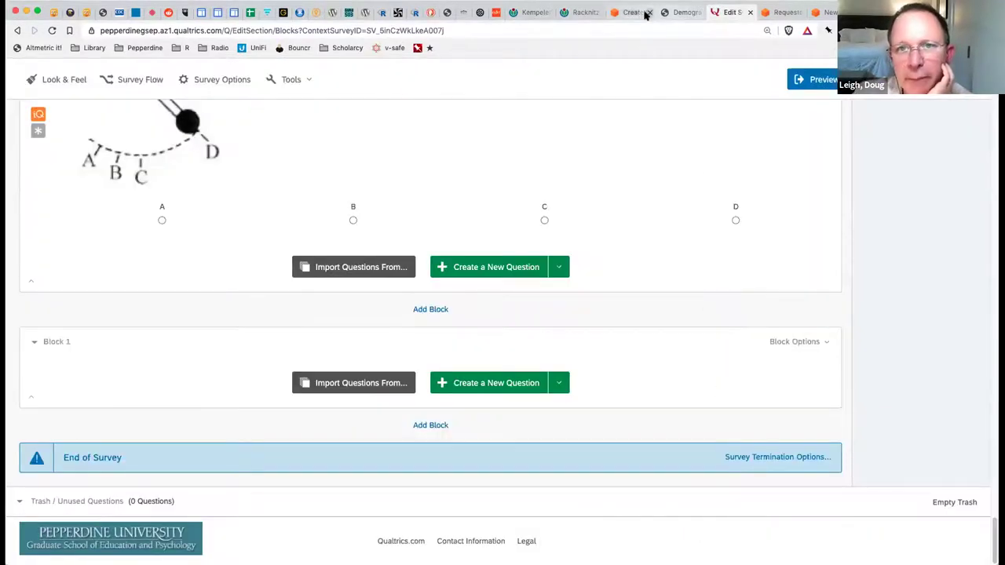
Copy the Intuitive Physics Test's anonymous survey link from its distributions and switch to the MTurk project layout
scroll(469, 206, "up", 10)
scroll(471, 206, "up", 10)
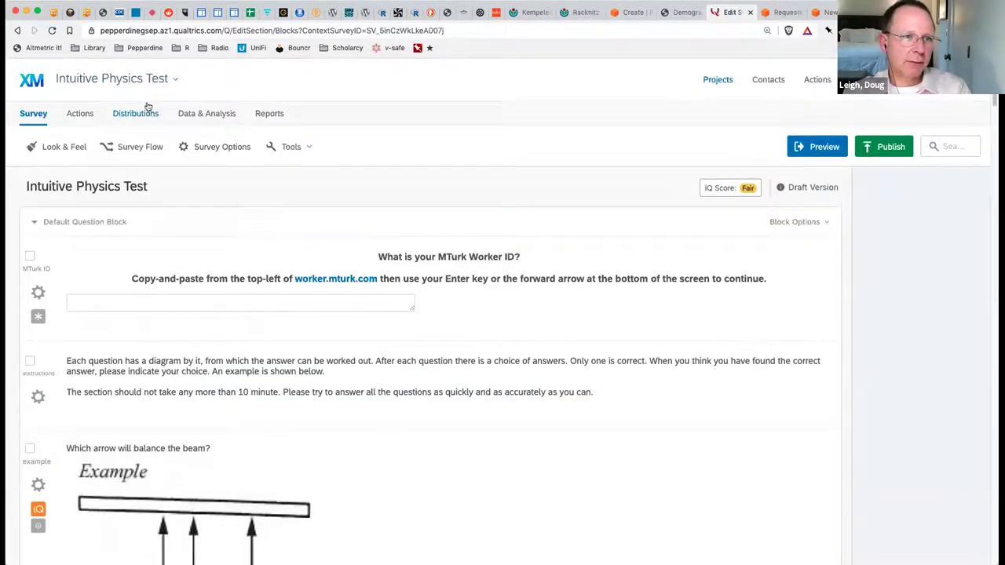
left_click(141, 113)
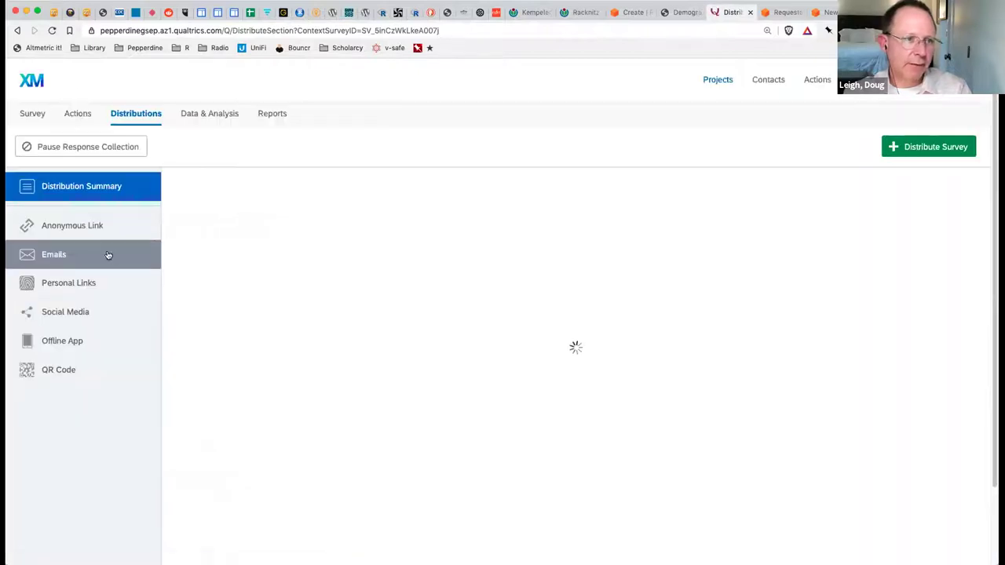
left_click(93, 228)
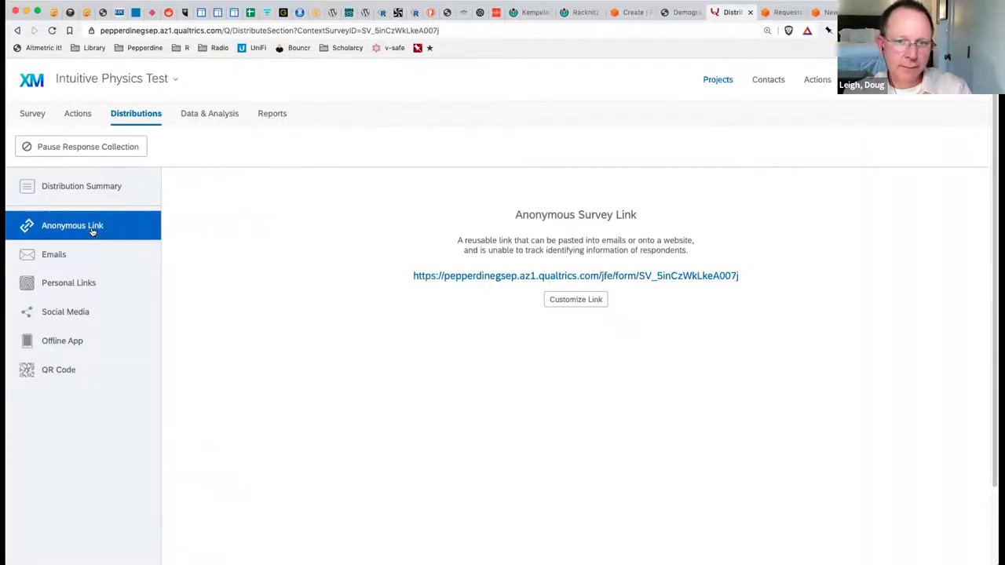
left_click(594, 272)
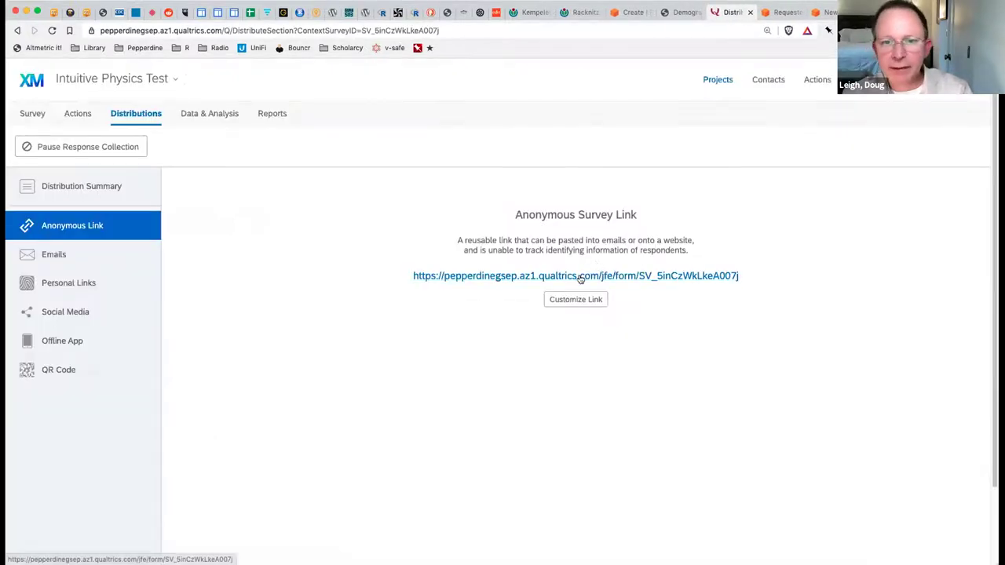
right_click(582, 276)
key("super+c")
left_click(626, 340)
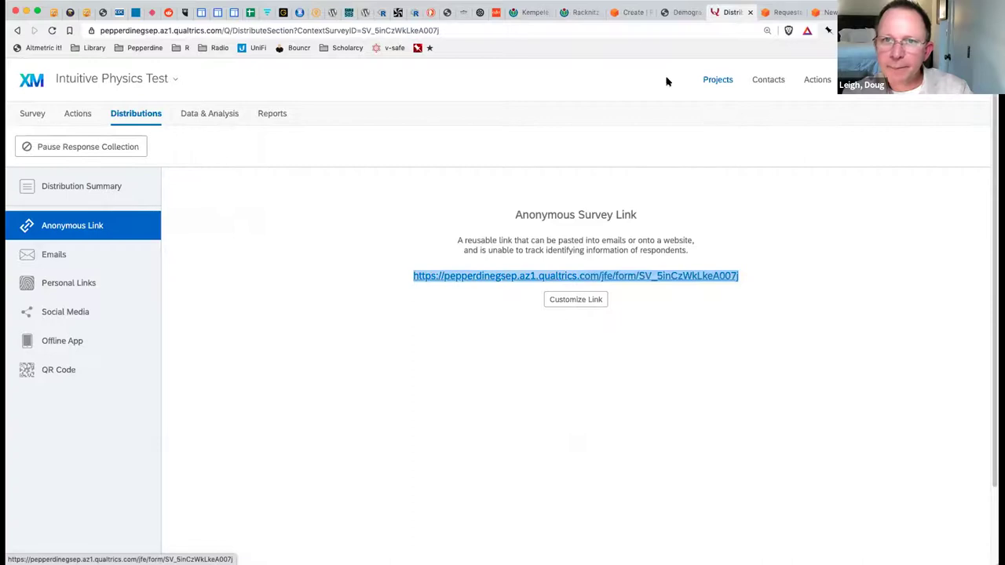
left_click(625, 12)
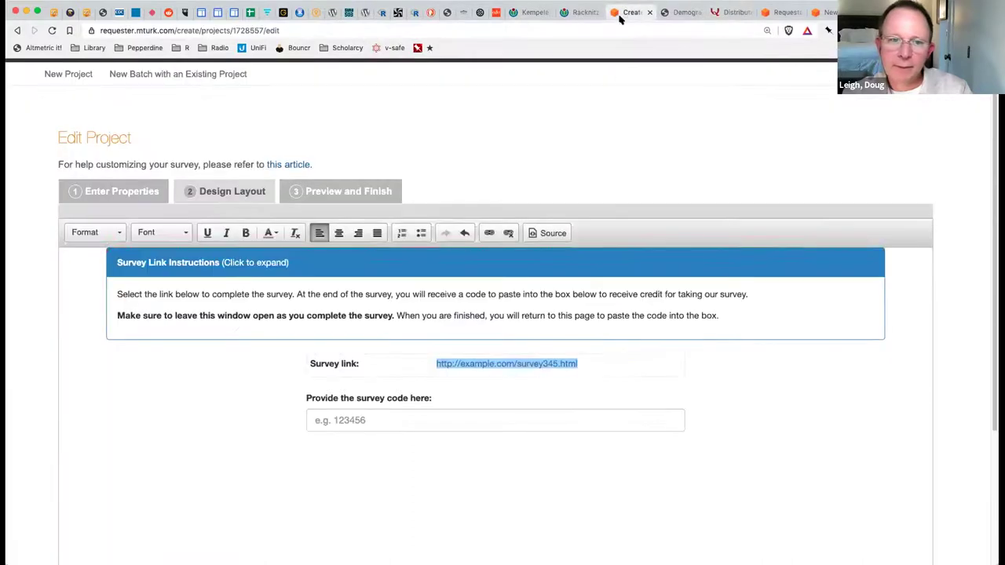
Delete the example survey link from the project layout, and undo the recent layout edits
left_click(593, 361)
left_click_drag(594, 361, 432, 362)
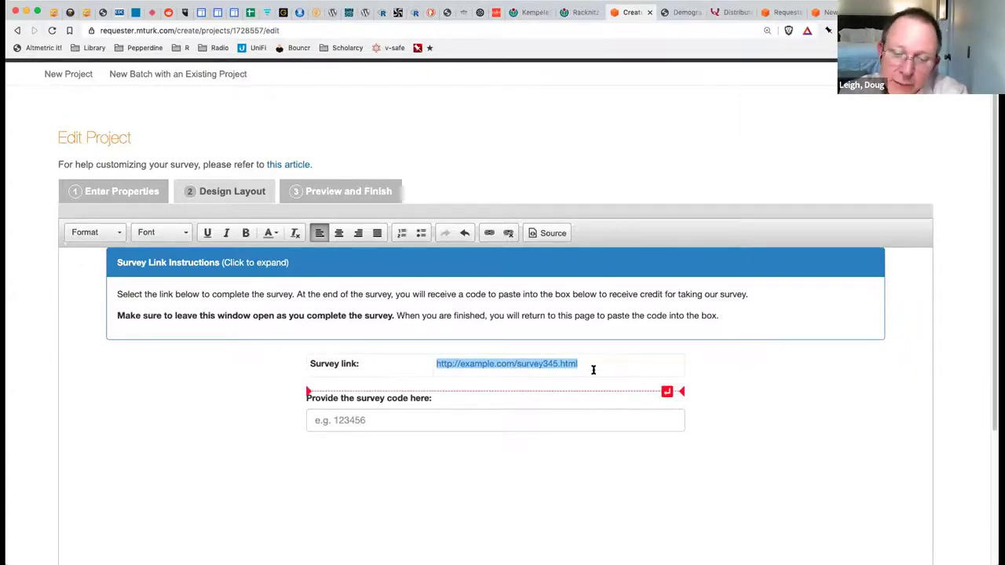
key("BackSpace")
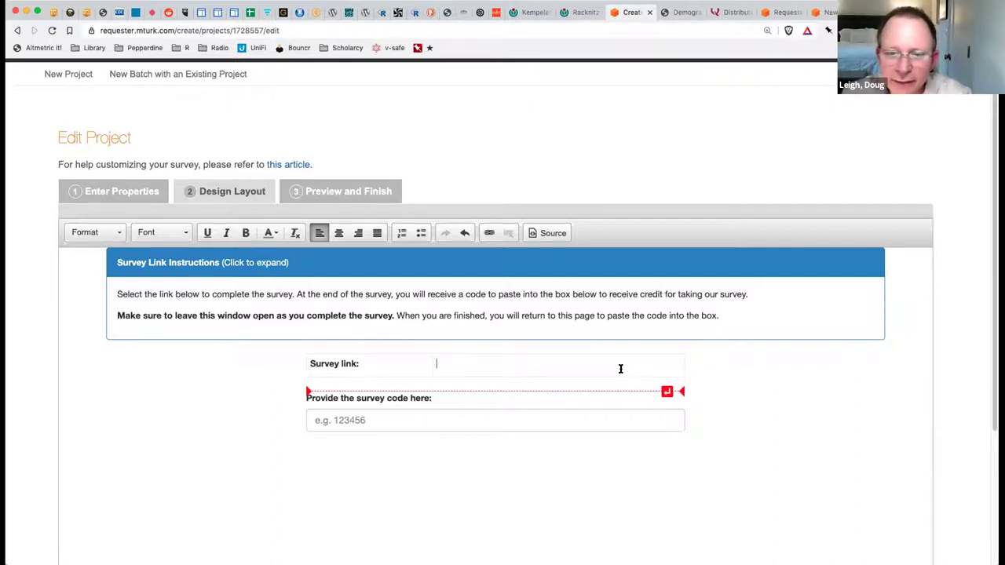
left_click(711, 396)
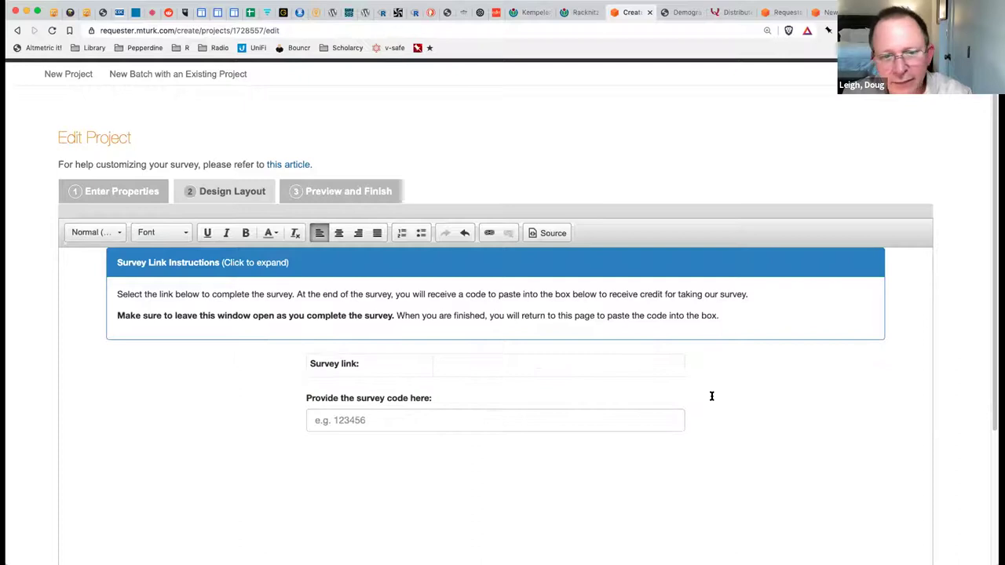
left_click(550, 367)
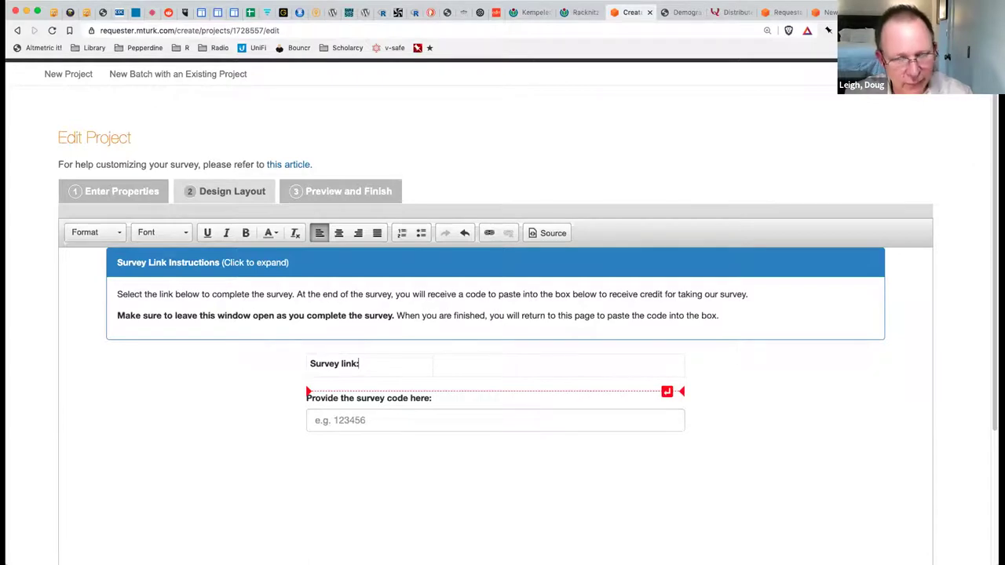
key("ctrl+z")
key("ctrl+z")
key("ctrl+z")
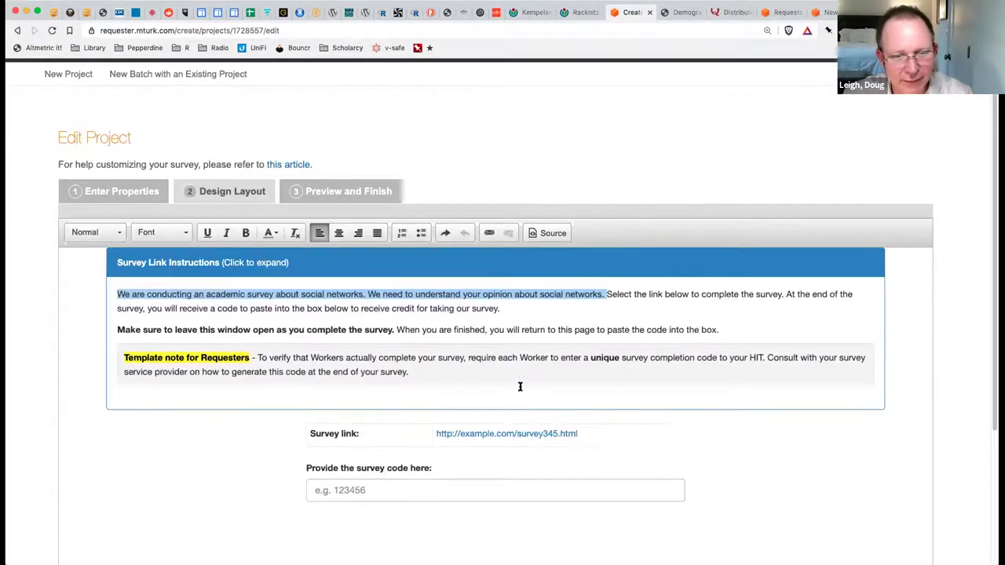
left_click_drag(442, 433, 568, 431)
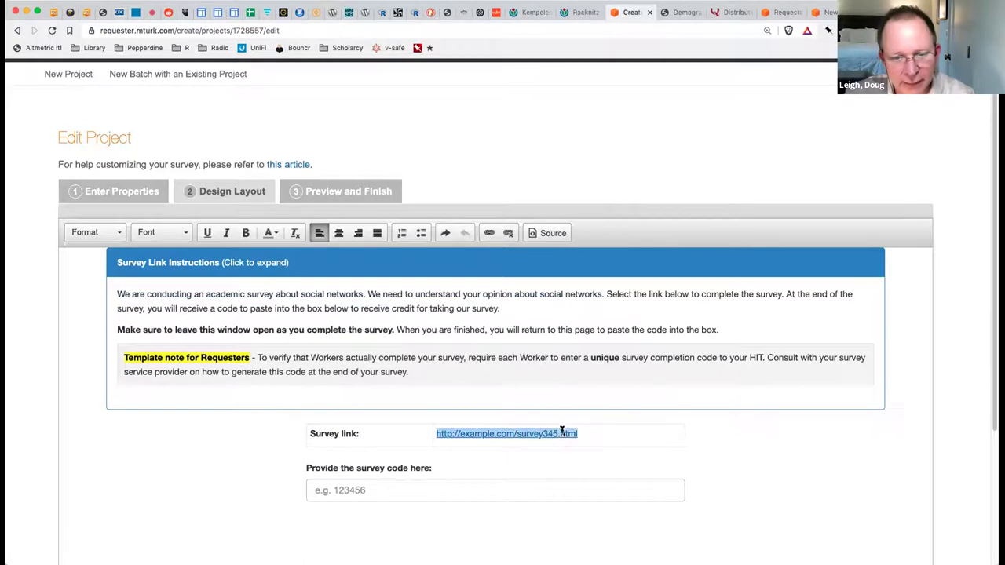
double_click(564, 432)
key("BackSpace")
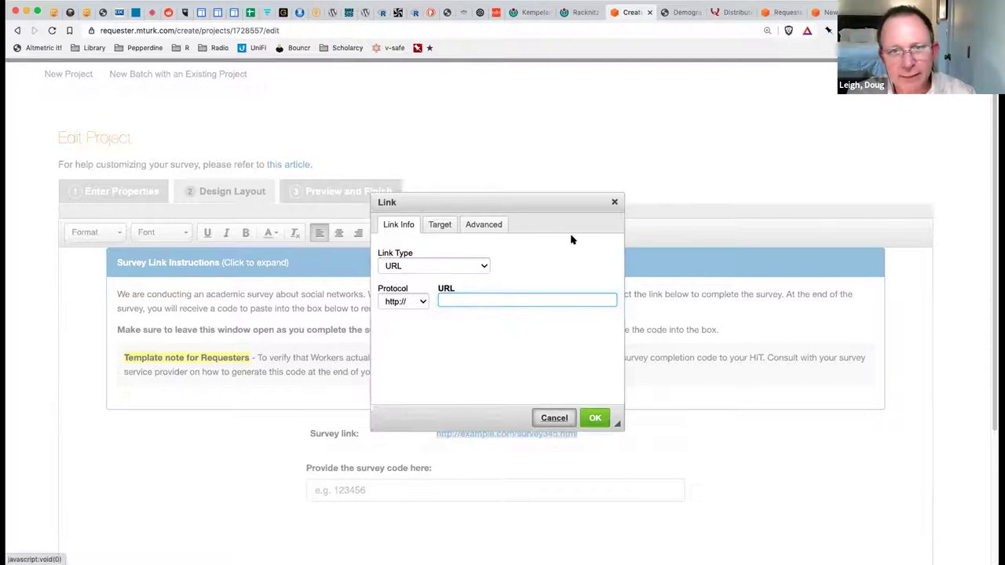
key("Escape")
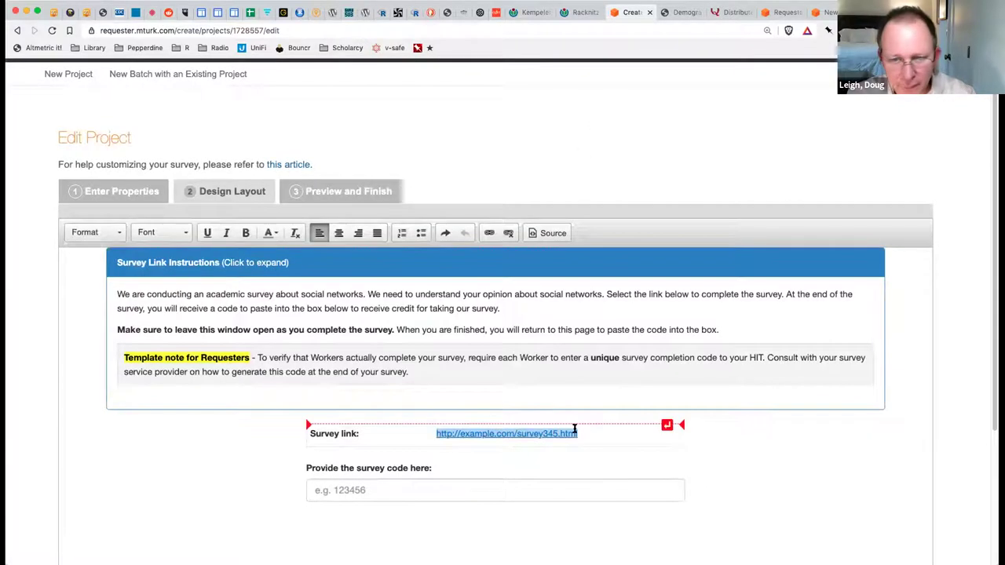
key("BackSpace")
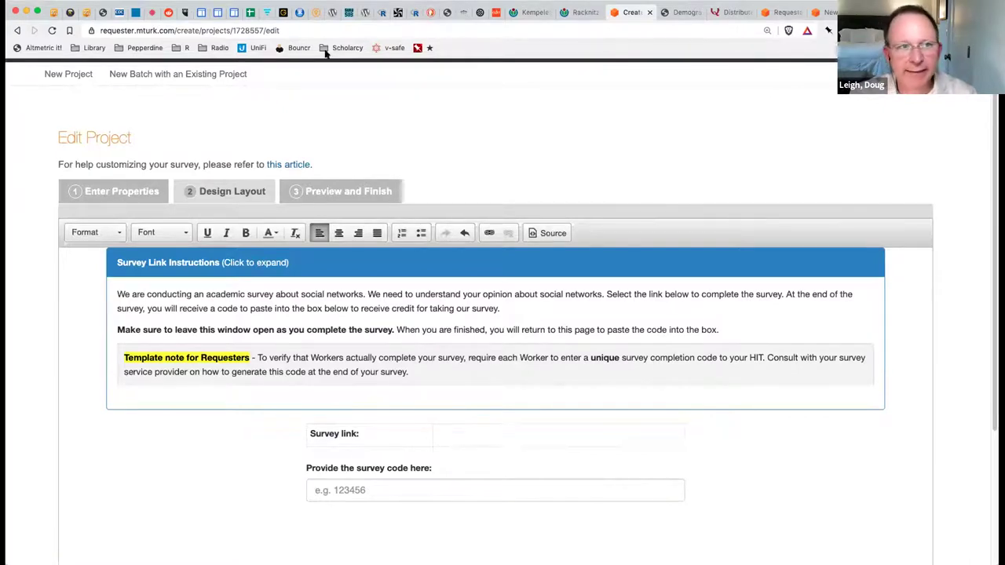
left_click(94, 0)
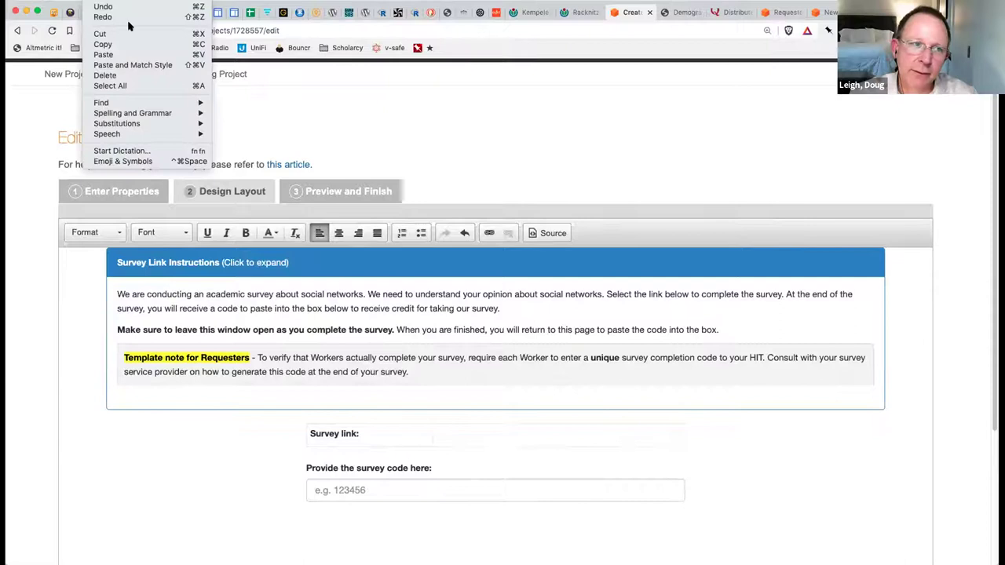
left_click(131, 62)
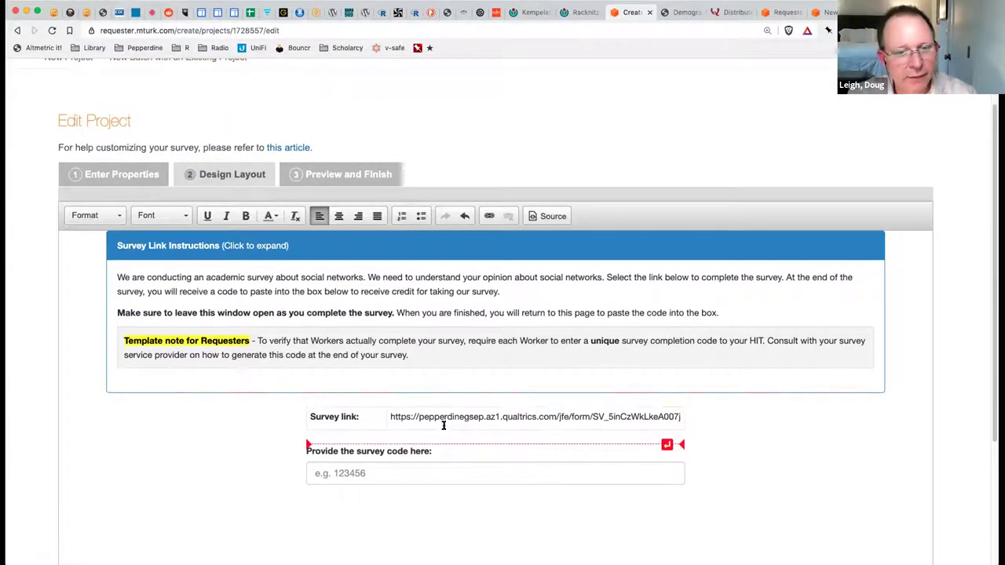
left_click_drag(392, 416, 673, 416)
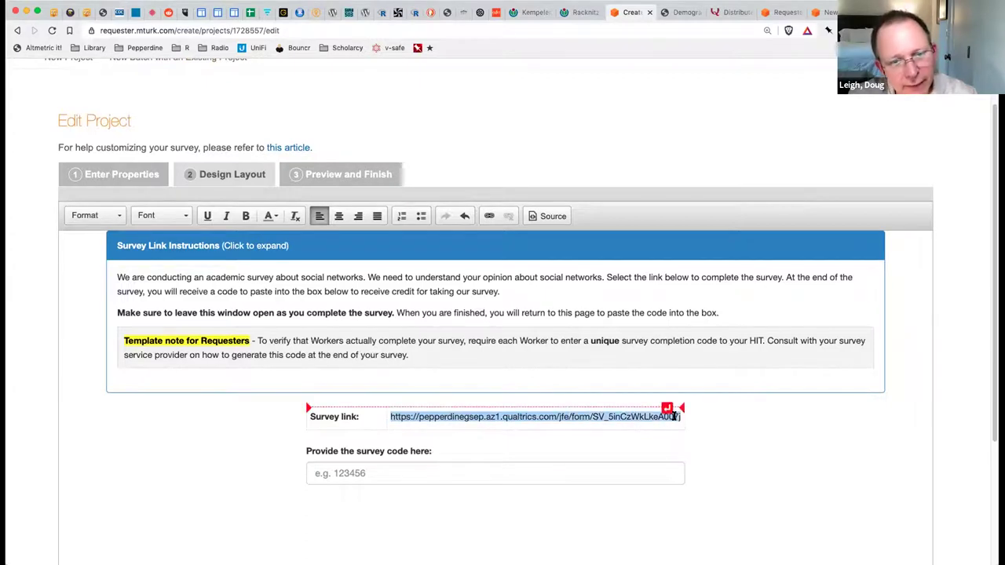
left_click(488, 217)
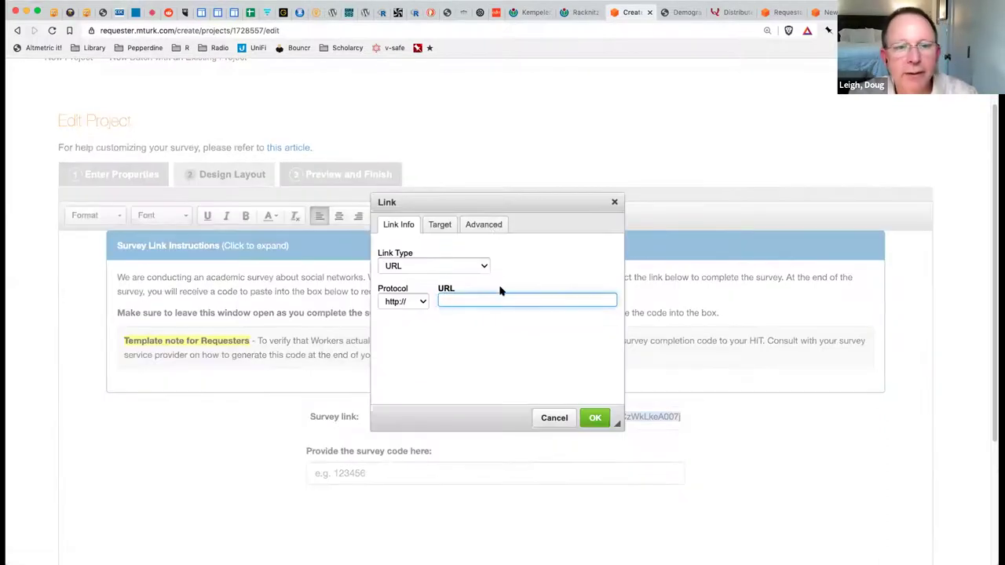
key("super+v")
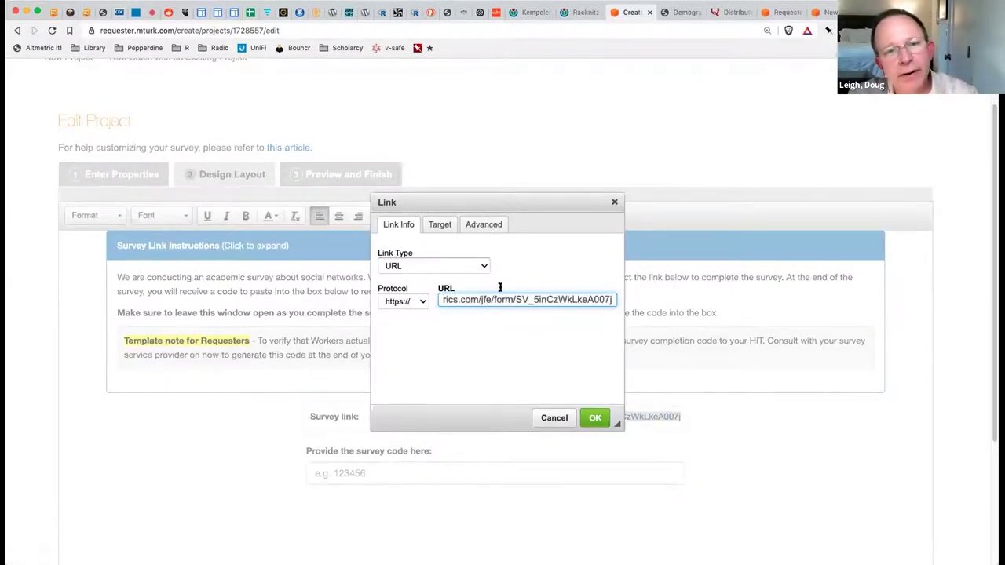
left_click(445, 226)
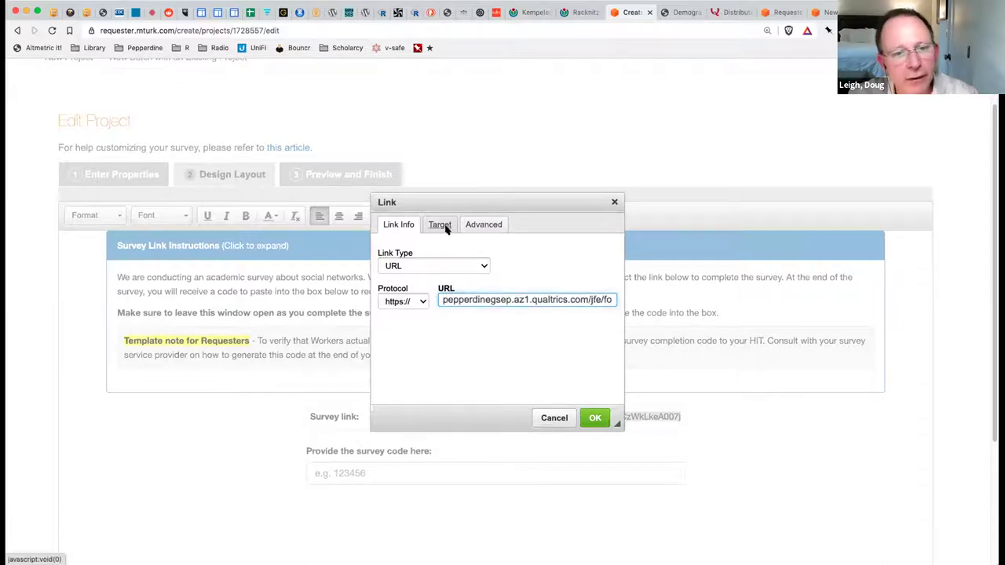
left_click(455, 269)
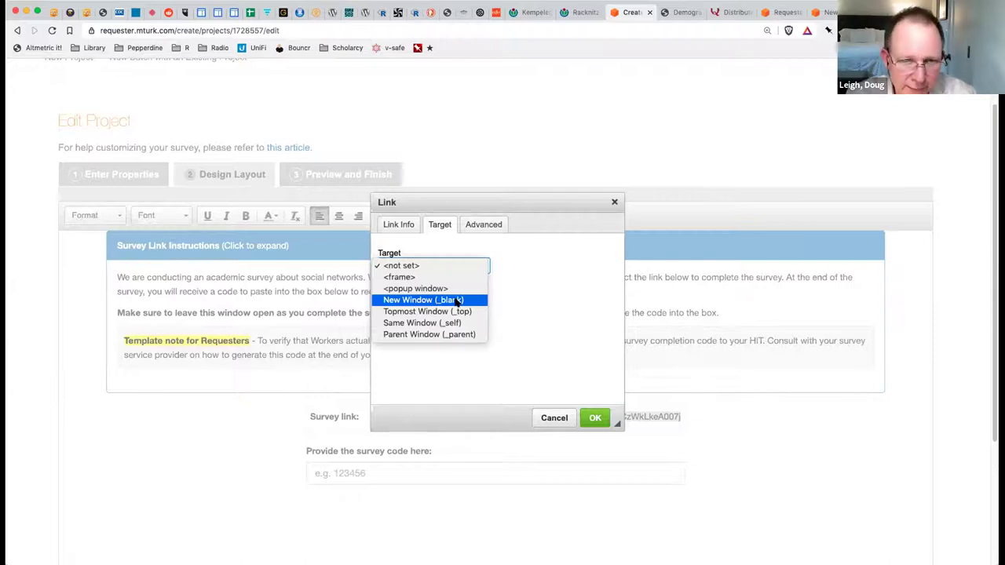
left_click(456, 300)
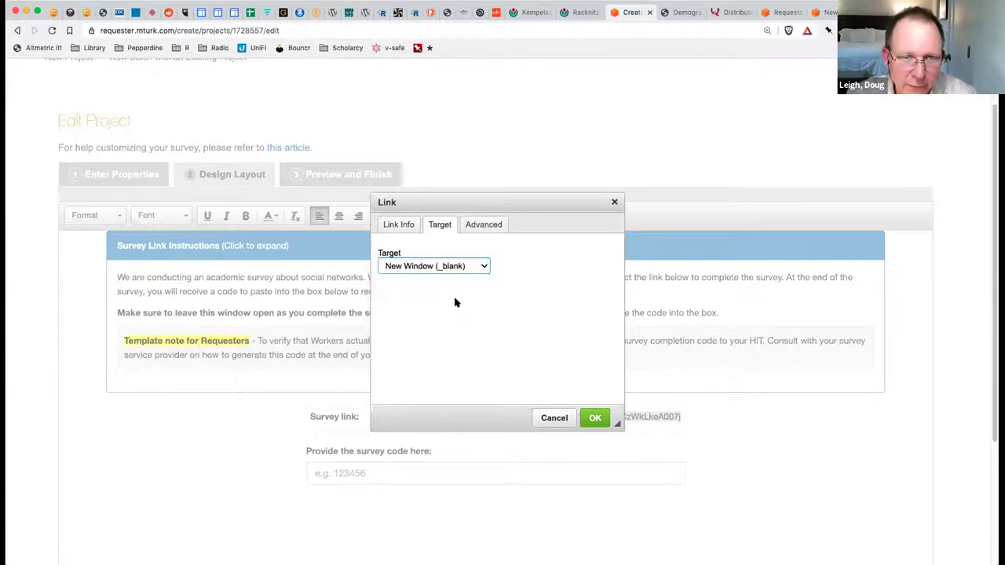
Apply the New Window (_blank) target to the survey link and delete the template note for requesters from the instructions
left_click(594, 419)
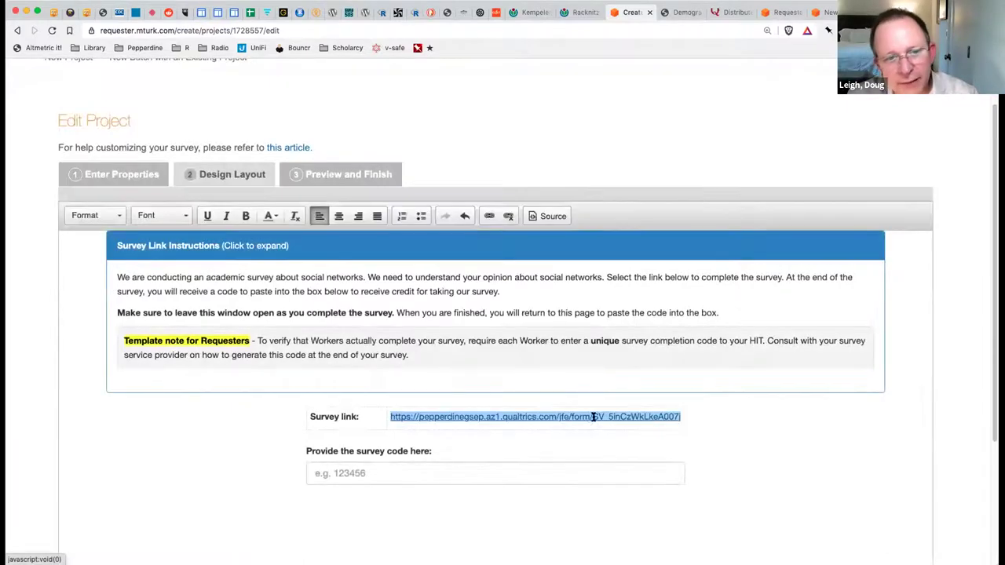
left_click_drag(118, 312, 381, 325)
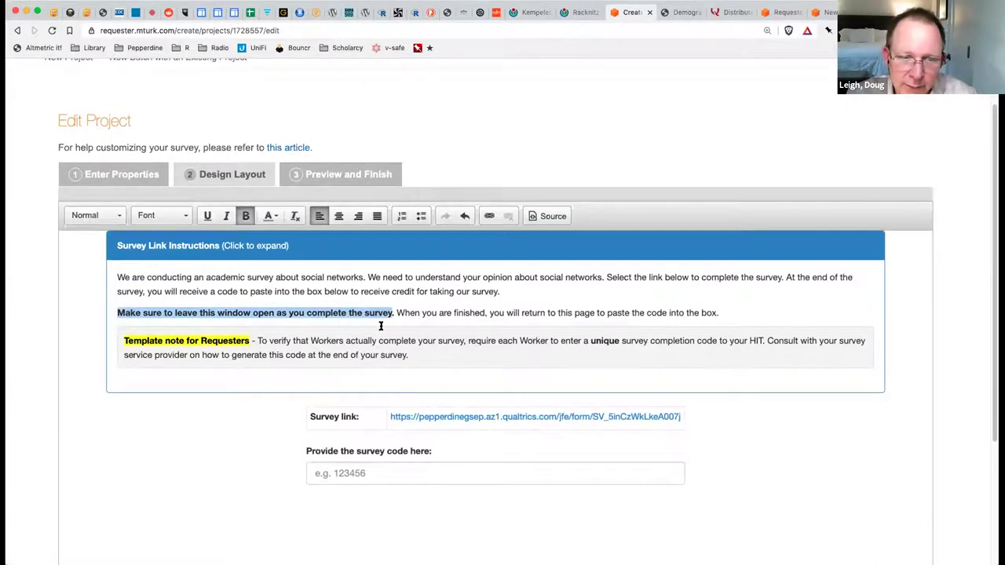
left_click_drag(419, 362, 118, 341)
key("BackSpace")
key("BackSpace")
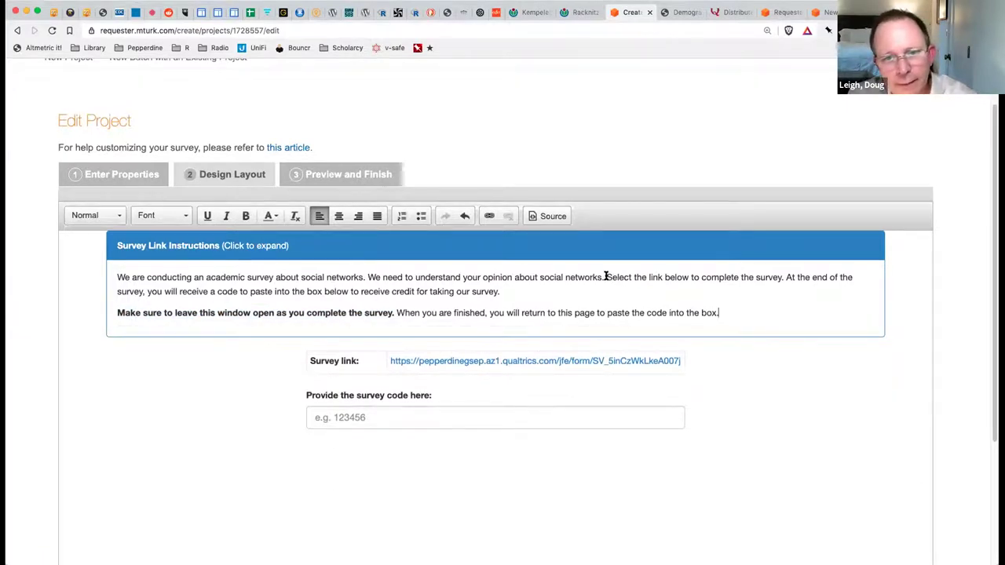
Delete the two opening sentences about the academic social networks survey, and save the layout to continue to the project preview
left_click_drag(605, 276, 249, 258)
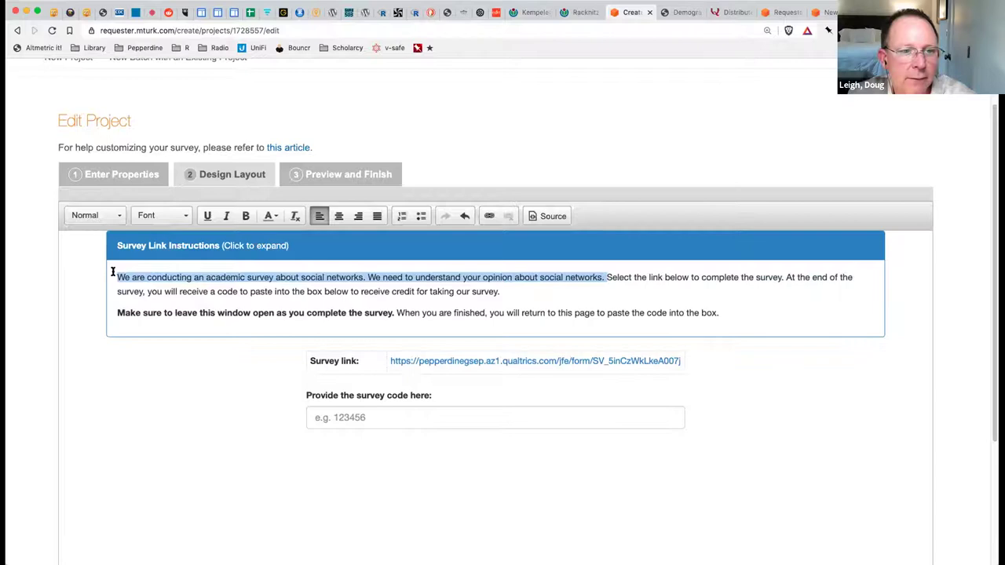
key("BackSpace")
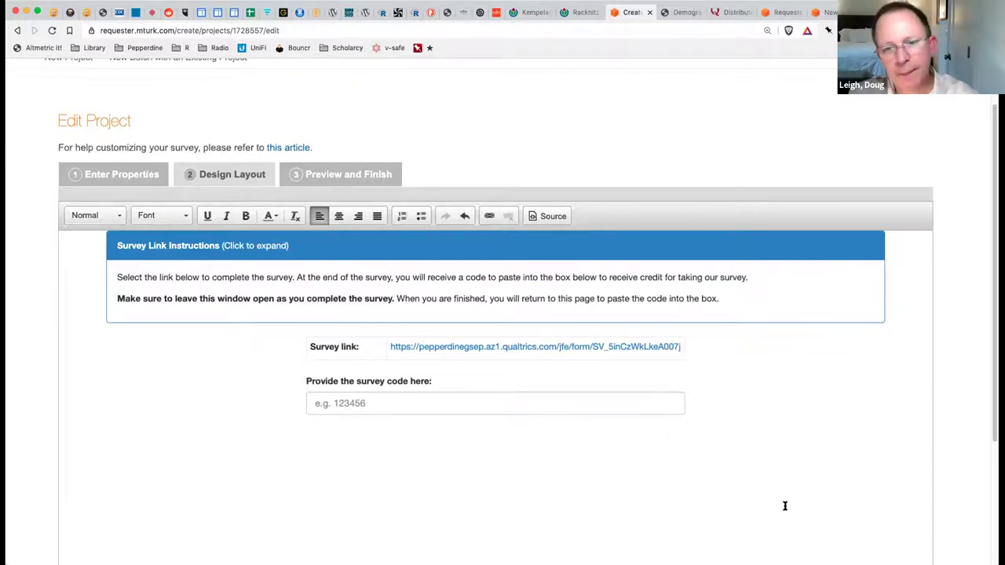
scroll(785, 507, "down", 5)
left_click(880, 441)
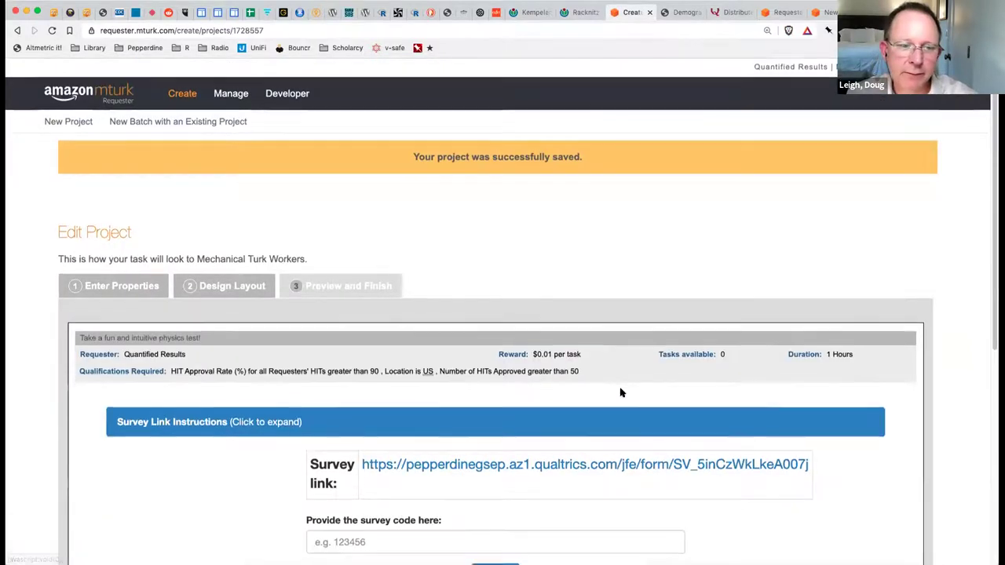
Expand the survey link instructions in the project preview and test the survey link, closing the opened survey page
scroll(621, 392, "down", 6)
left_click(245, 168)
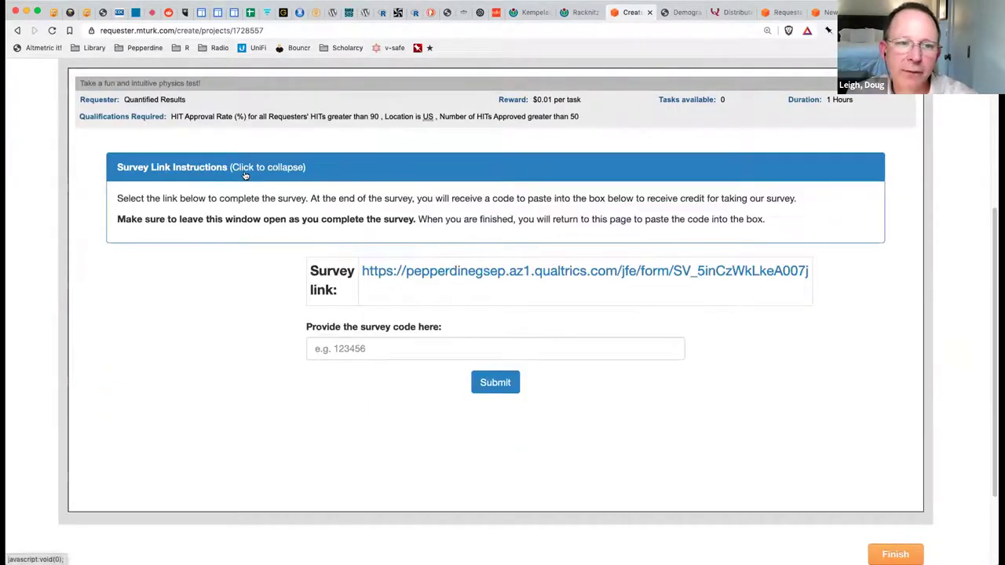
left_click(395, 271)
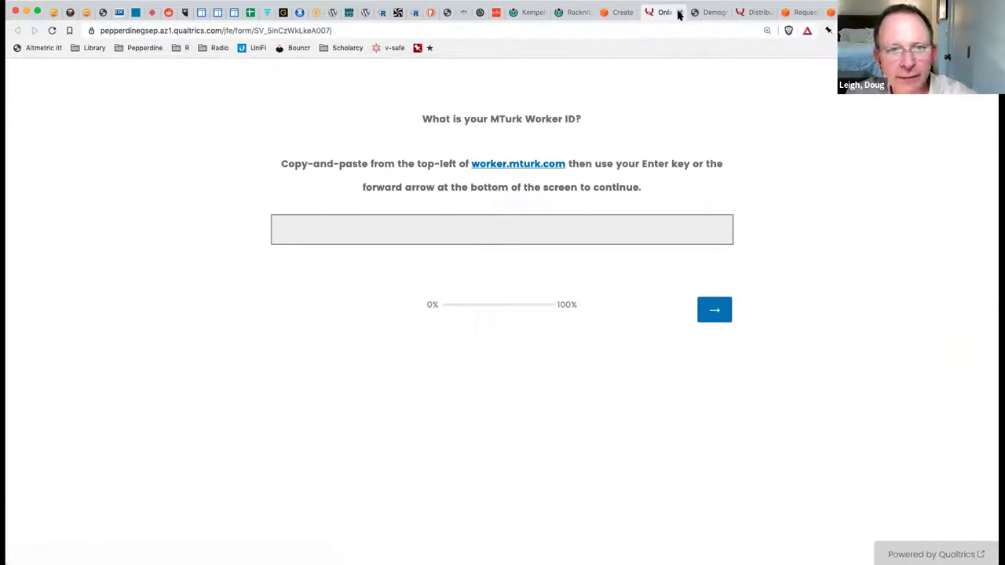
left_click(679, 14)
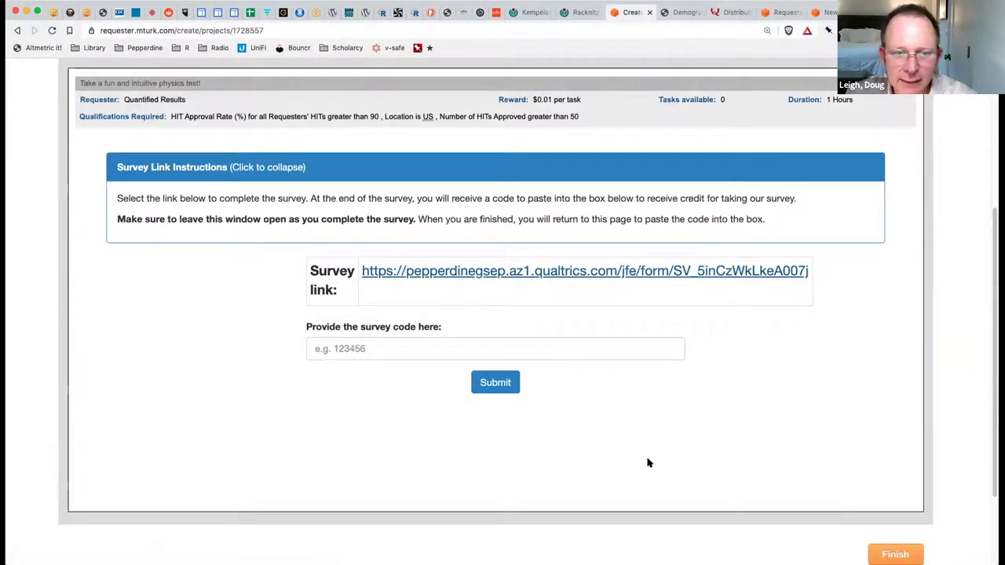
Finish editing the project and start publishing a batch from Physics test 20210129
scroll(649, 463, "down", 3)
left_click(895, 440)
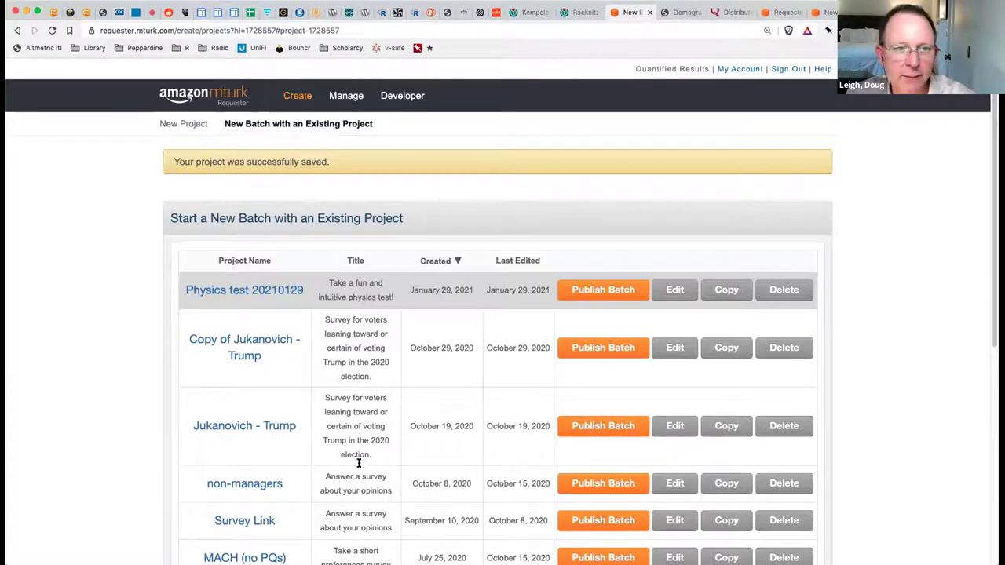
left_click(602, 292)
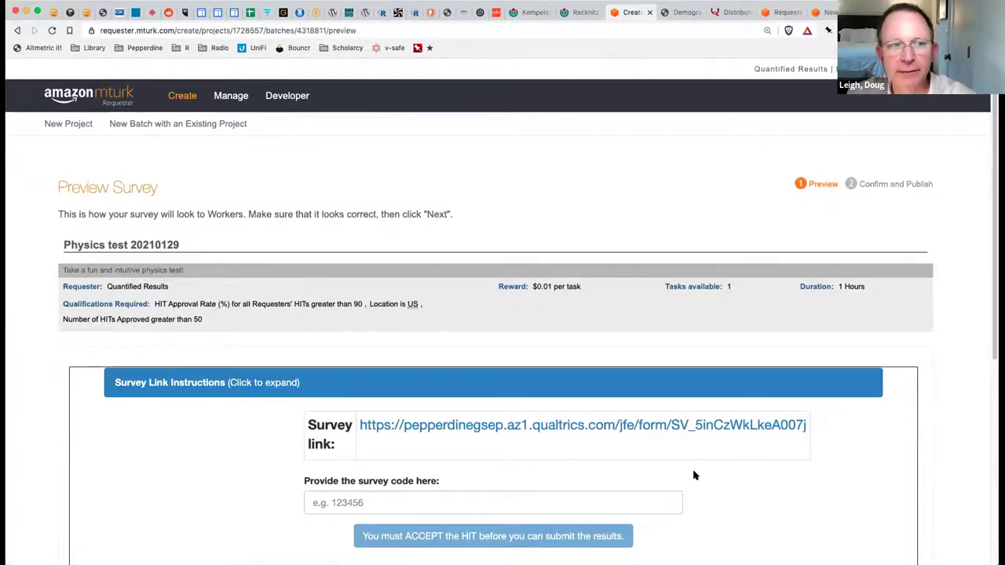
Expand the survey link instructions in the batch preview and check the survey link and code field
scroll(694, 475, "down", 5)
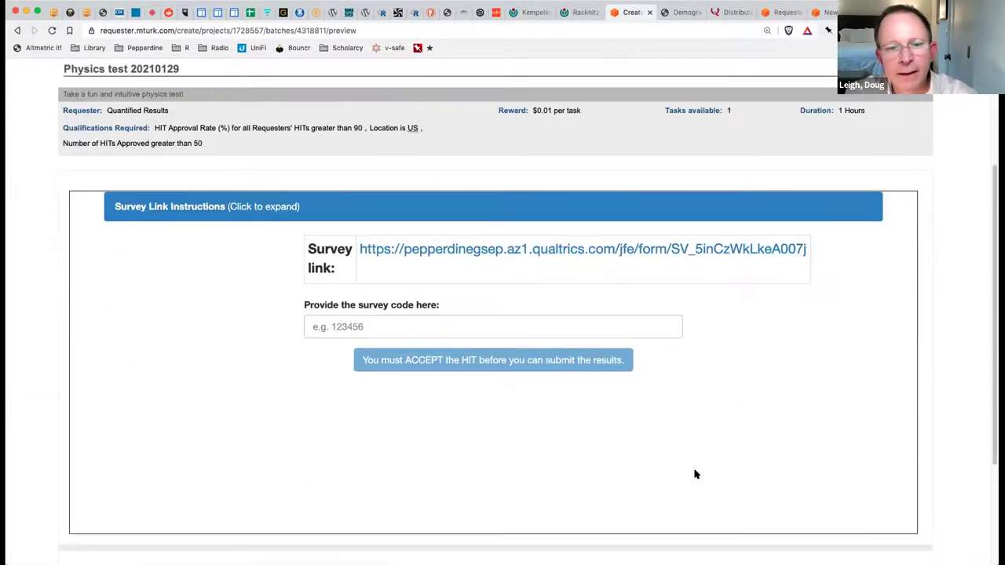
scroll(694, 475, "down", 1)
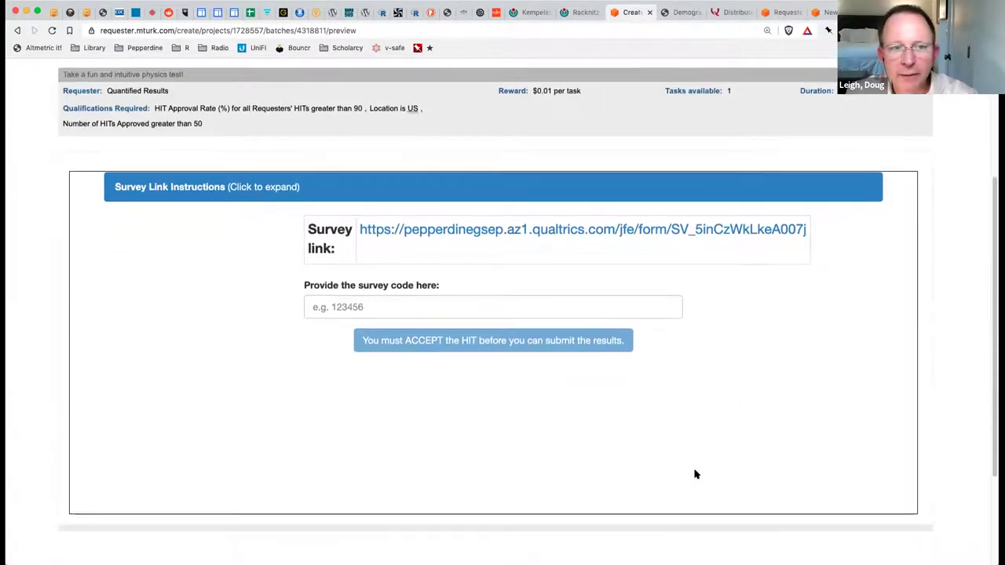
left_click(280, 187)
scroll(808, 445, "down", 4)
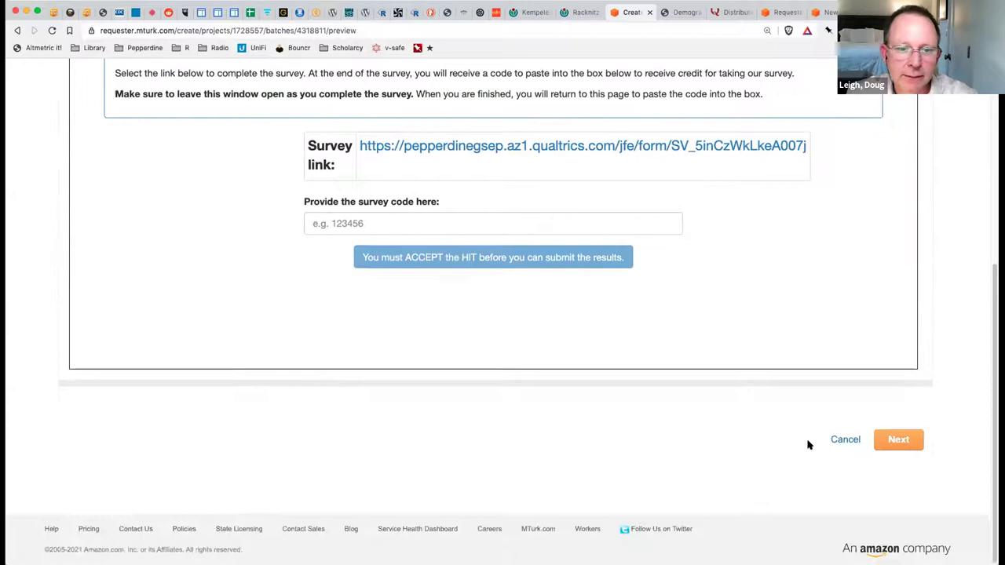
Review the requester, reward, available tasks, duration and required worker qualifications in the batch preview
scroll(808, 445, "up", 7)
double_click(116, 238)
left_click_drag(116, 238, 157, 238)
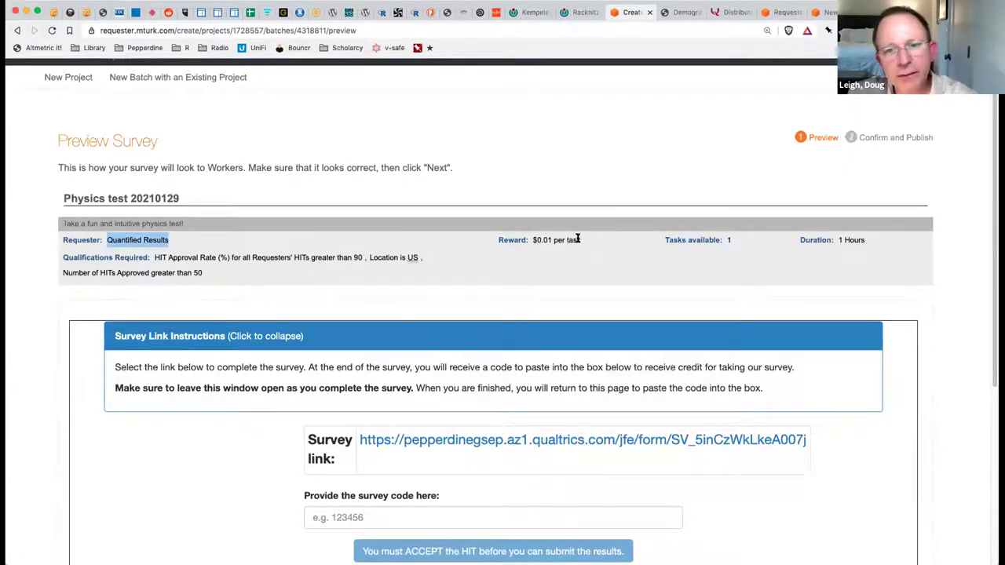
left_click_drag(581, 239, 546, 242)
left_click_drag(689, 239, 734, 250)
left_click(729, 260)
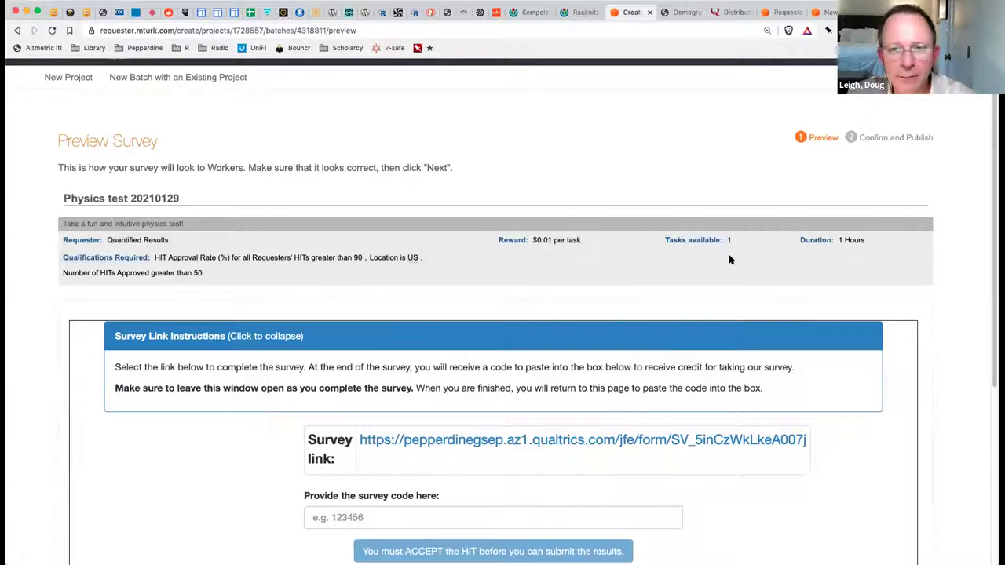
double_click(838, 239)
left_click_drag(169, 258, 276, 286)
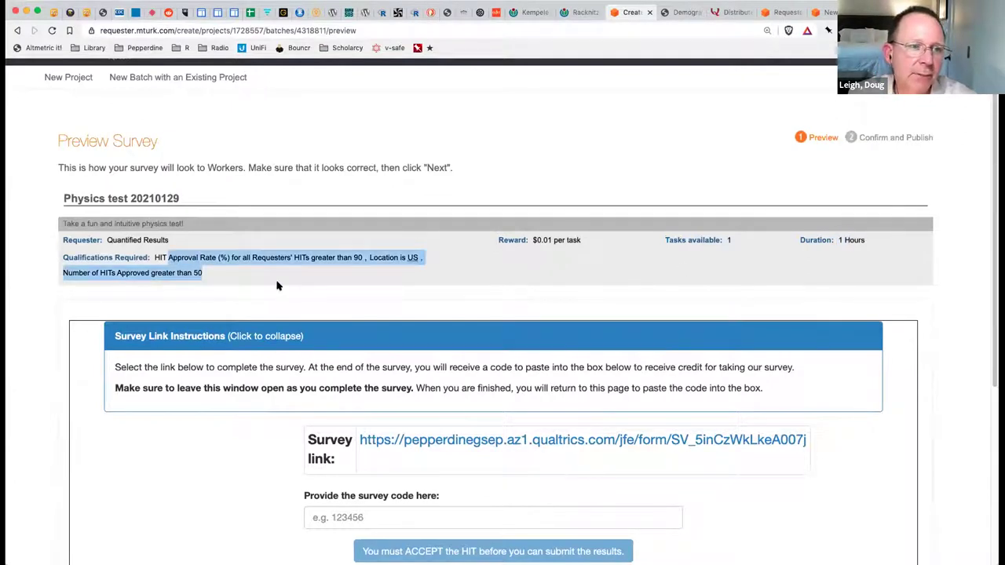
scroll(649, 423, "down", 5)
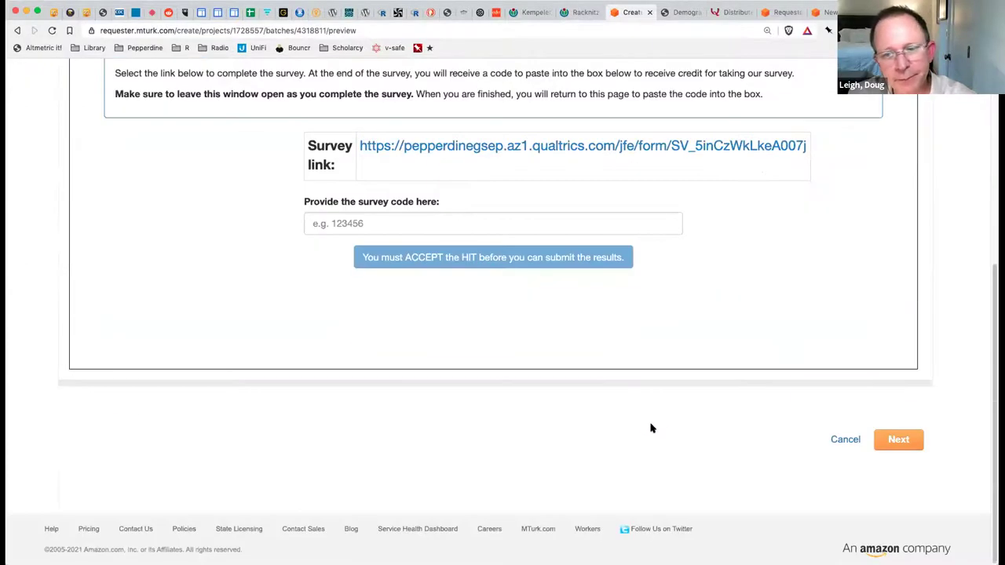
Continue to batch confirmation and sign in to Amazon, filling in the requester account's e-mail and password from the password vault
left_click(895, 440)
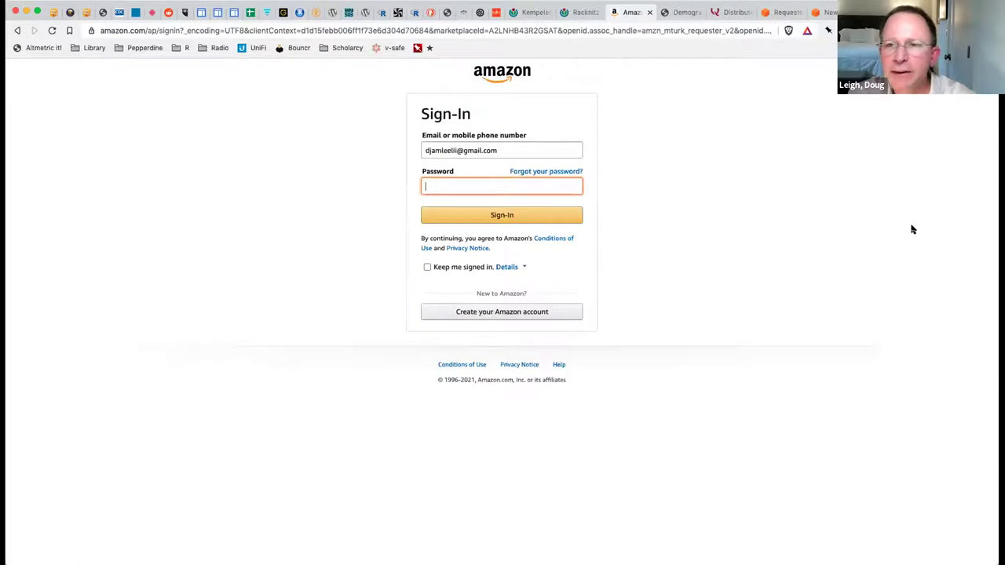
left_click(828, 30)
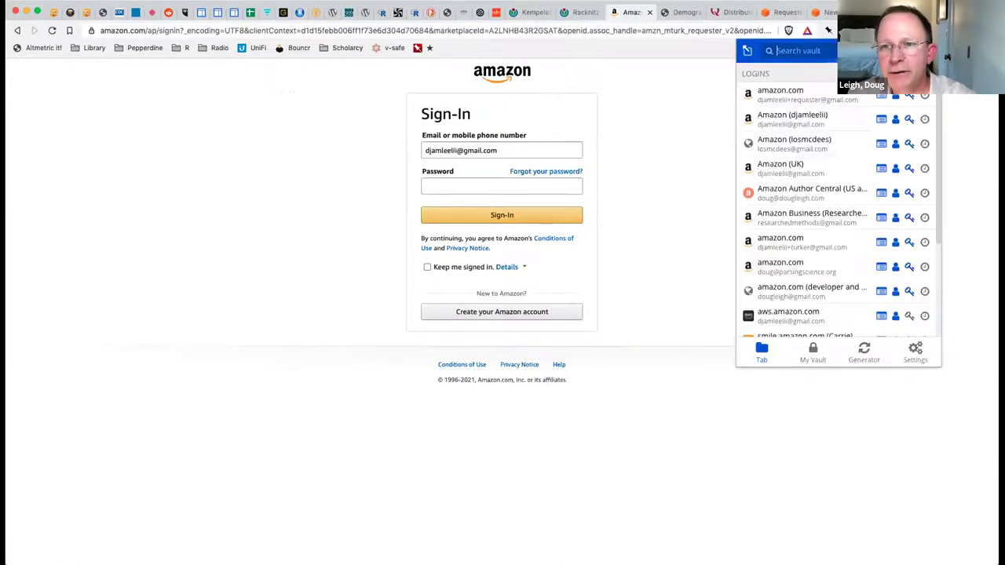
left_click(824, 96)
left_click(500, 218)
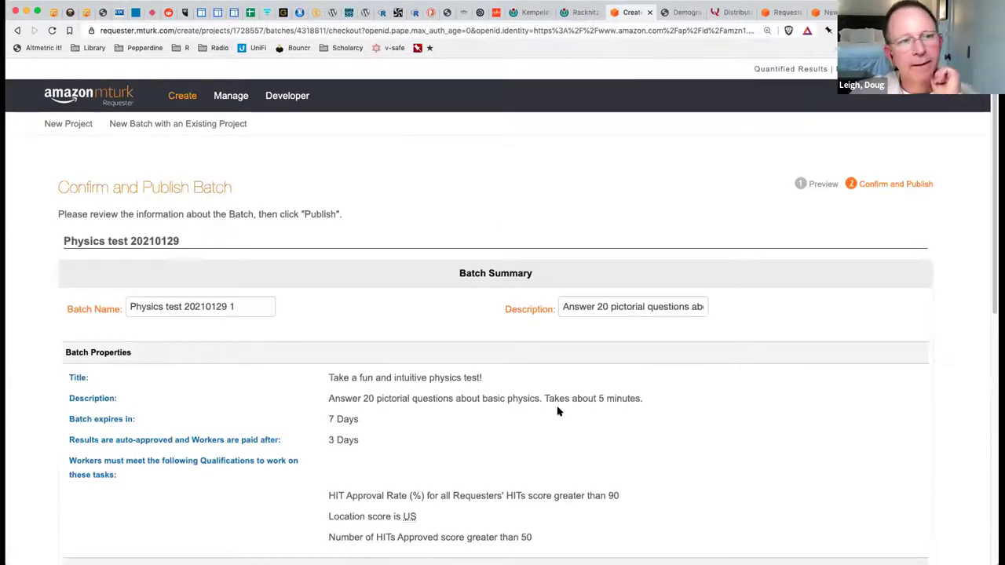
Review the batch properties, assignment numbers and cost summary, including the Mechanical Turk fee details and the minimum purchase
scroll(768, 364, "down", 2)
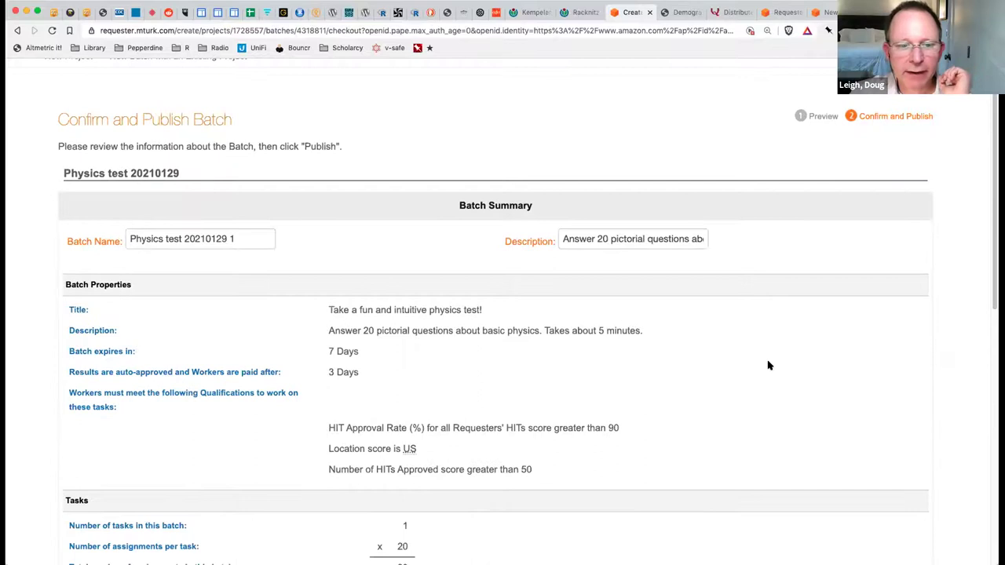
scroll(768, 364, "down", 10)
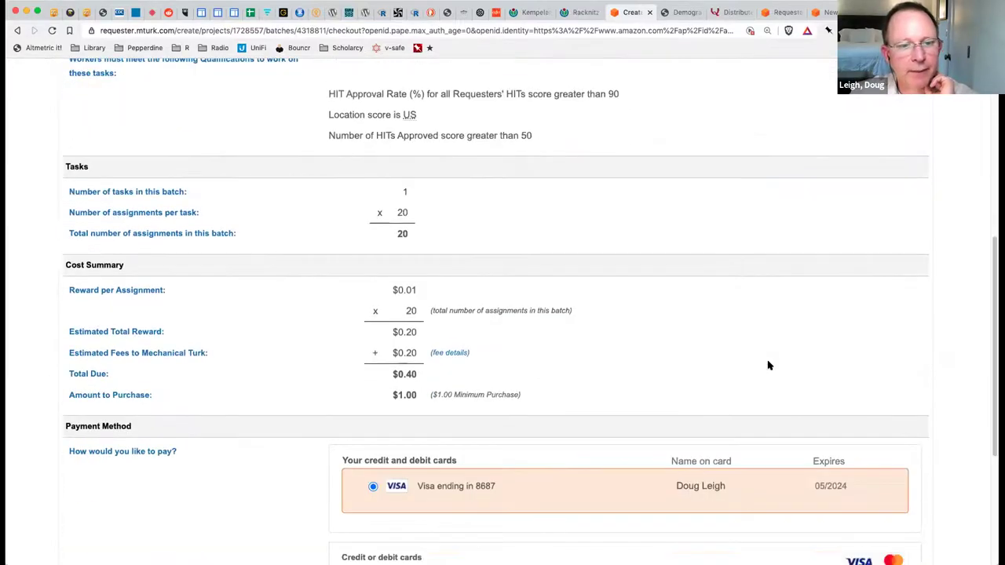
left_click_drag(400, 288, 385, 335)
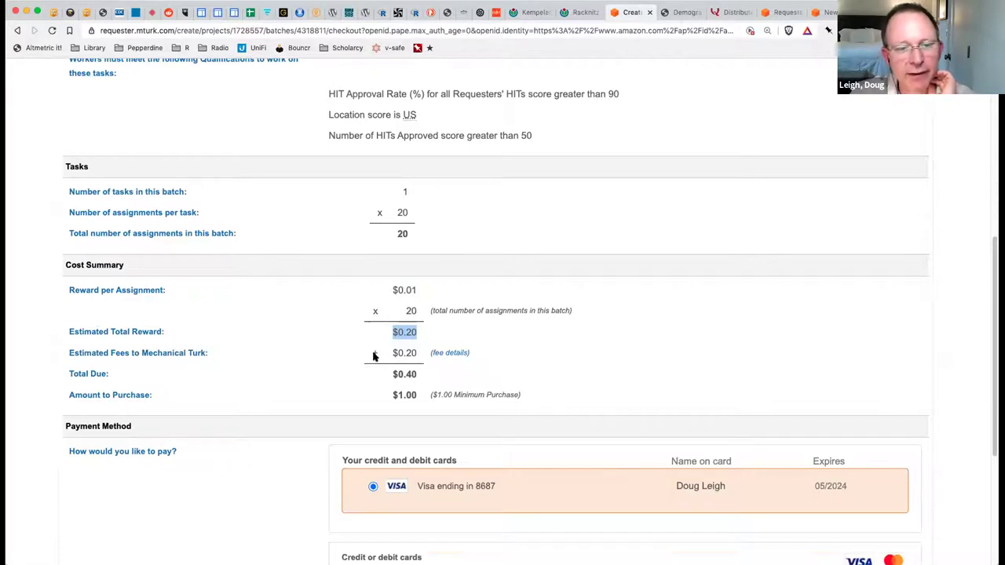
left_click(460, 352)
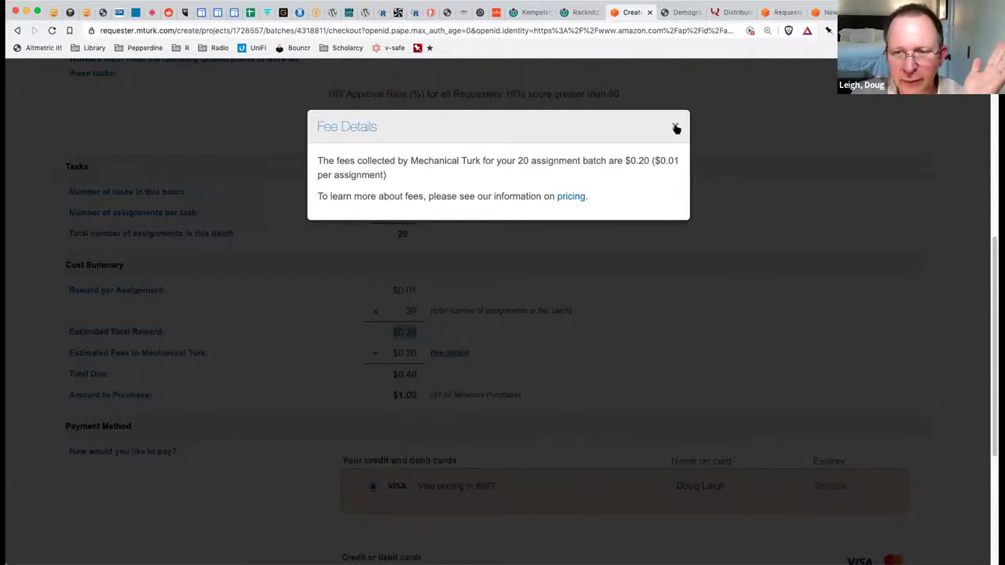
left_click(675, 128)
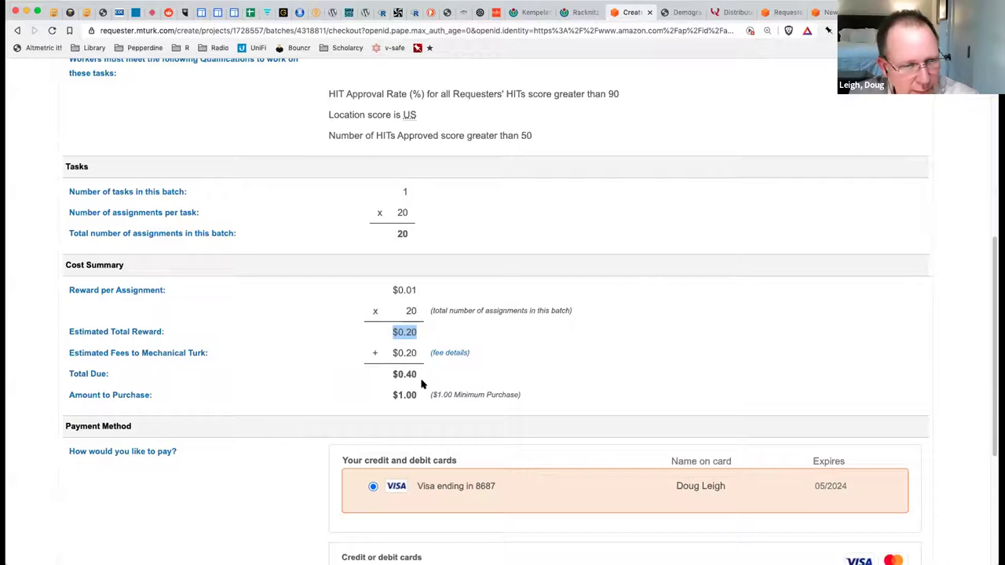
left_click_drag(417, 380, 501, 391)
scroll(681, 401, "down", 4)
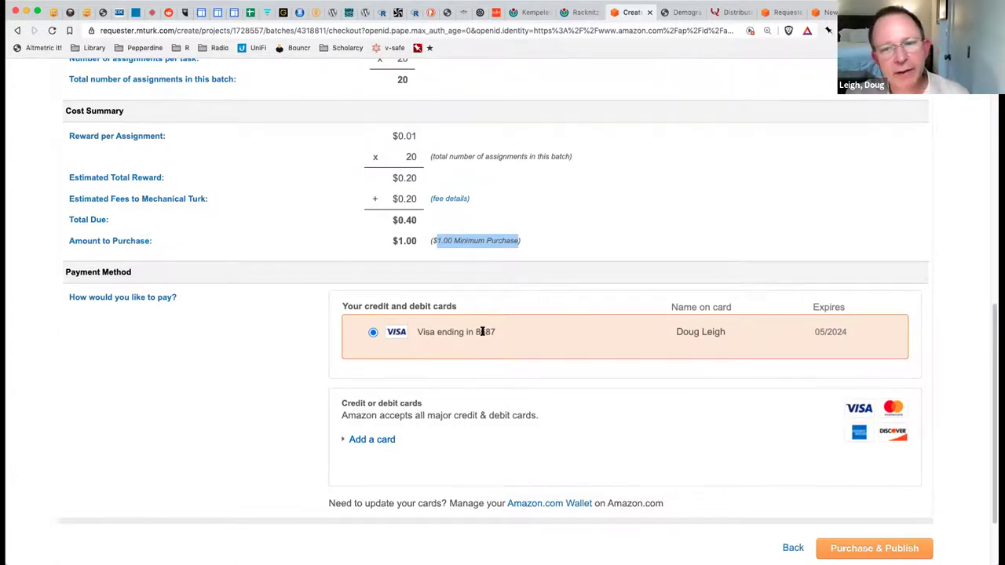
Expand the form for adding a payment card, look over its fields, and collapse it without entering a card
left_click(387, 439)
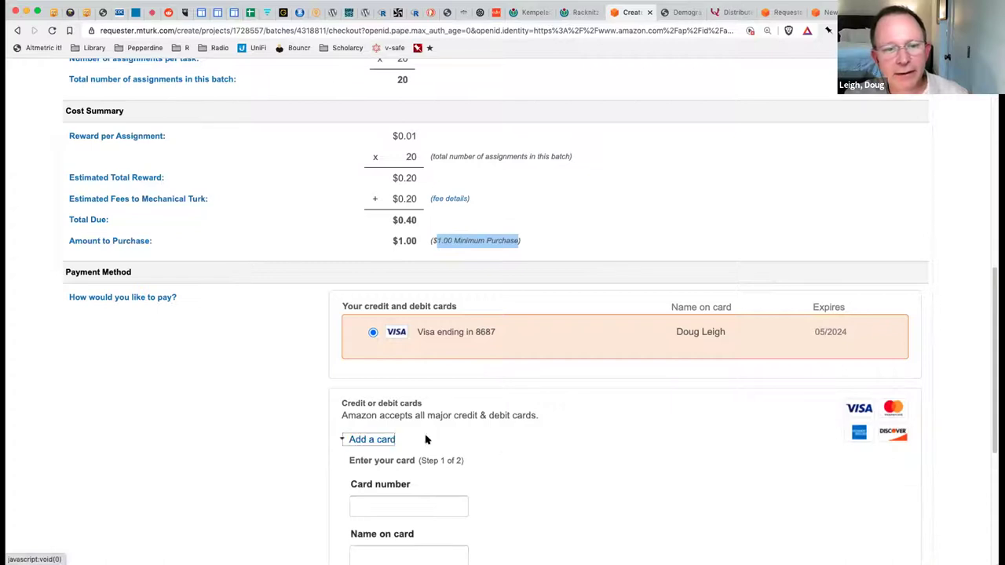
scroll(503, 447, "down", 3)
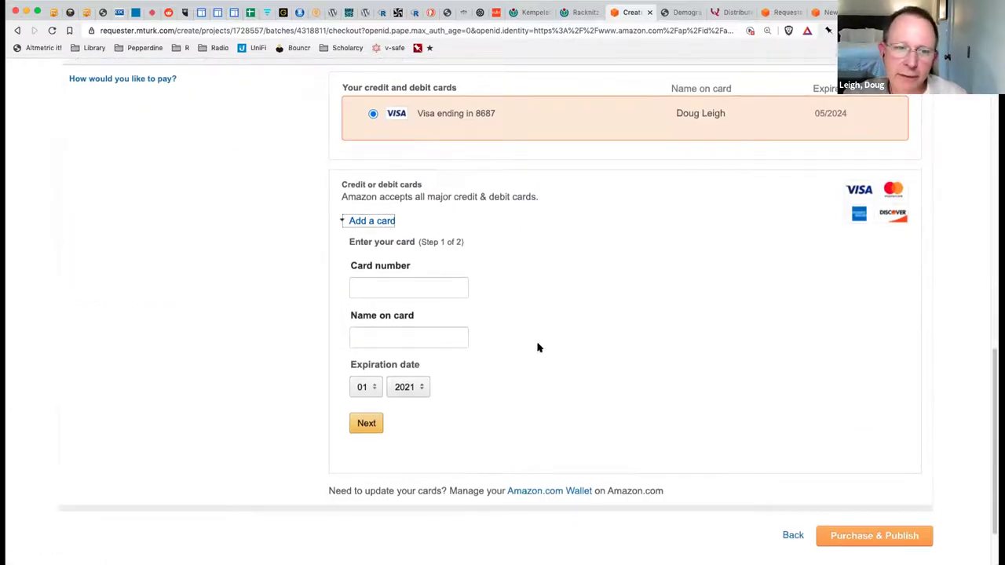
left_click(430, 286)
left_click(424, 324)
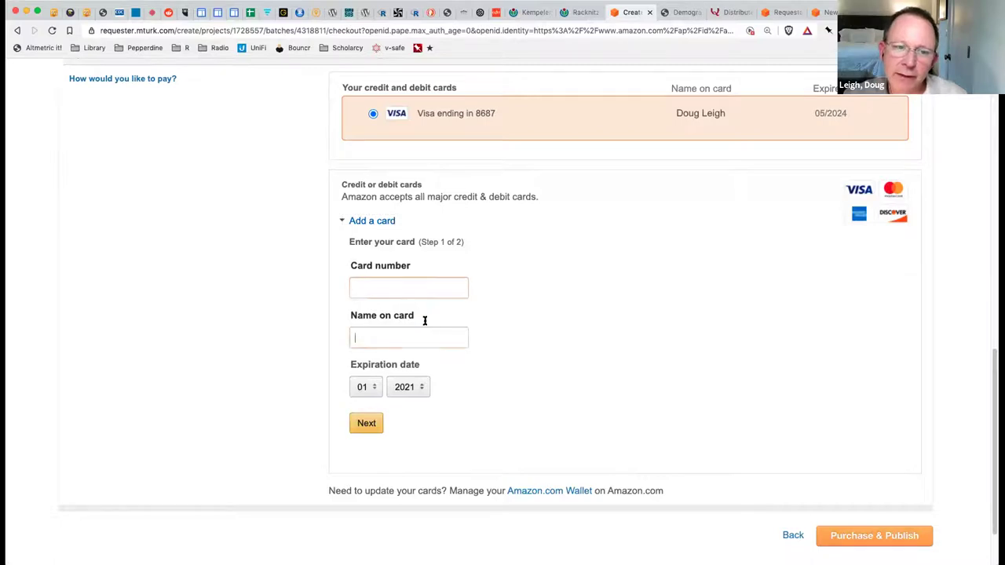
left_click(343, 223)
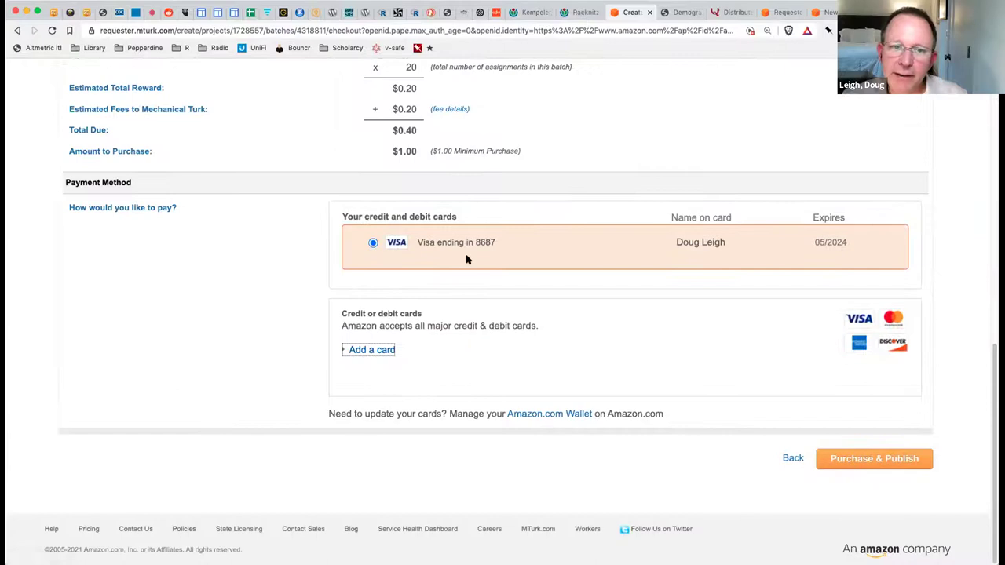
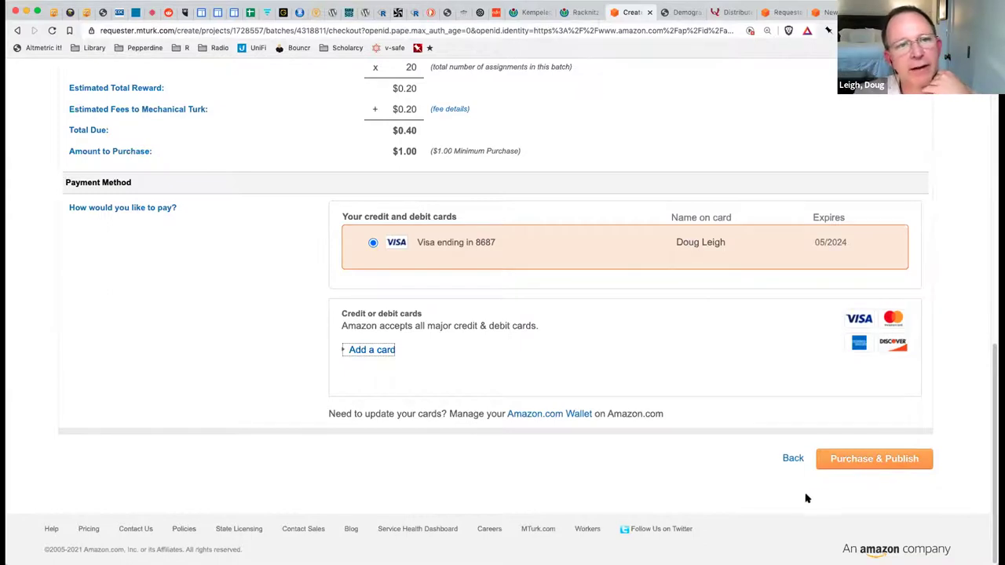
scroll(801, 502, "up", 1)
scroll(799, 503, "up", 1)
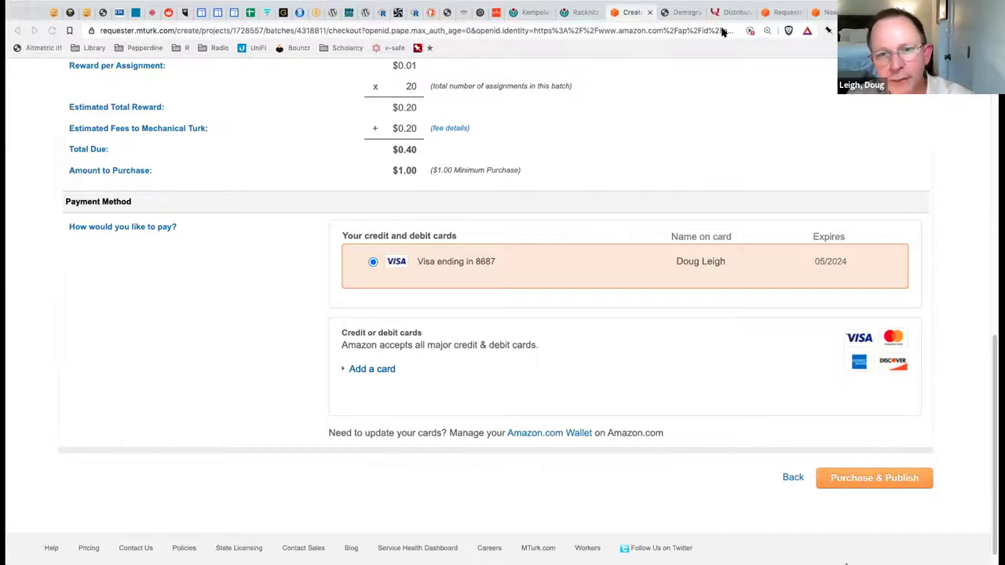
left_click(425, 174)
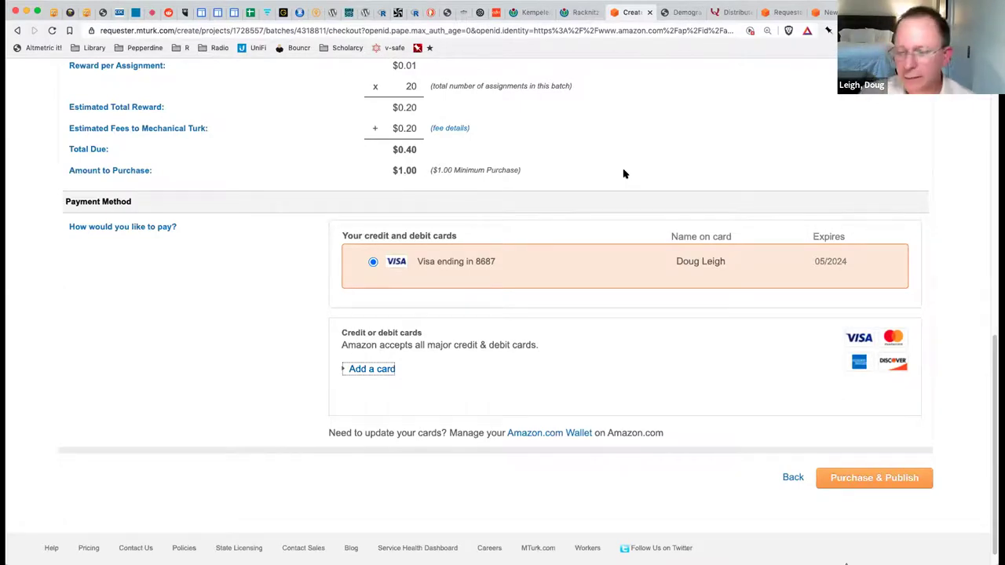
Switch to the open Mechanical Turk pricing page to check the fees for rewards and premium qualifications
left_click(822, 11)
left_click(789, 12)
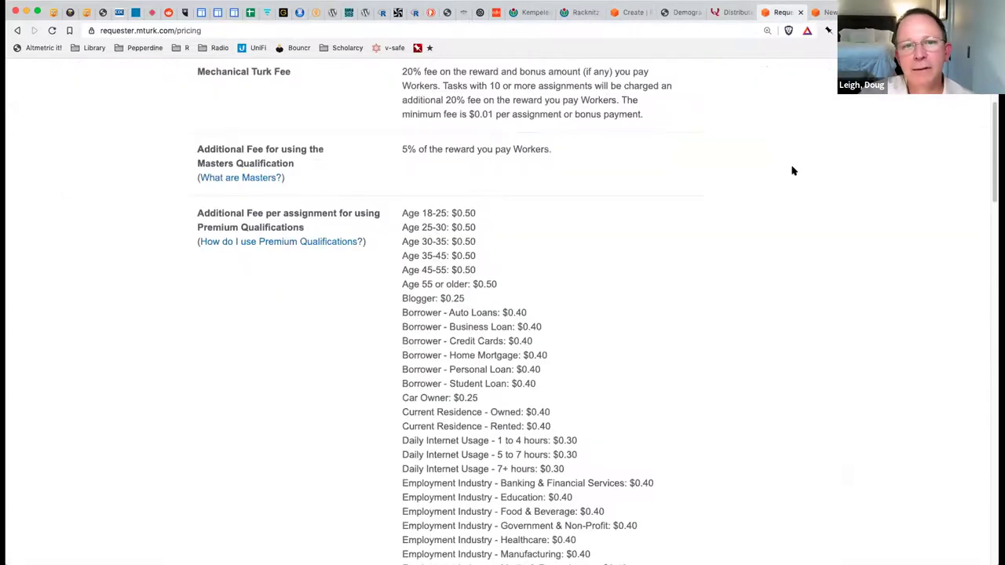
Return from the pricing page to the batch checkout, then purchase and publish the batch with the saved Visa card
scroll(766, 279, "down", 1)
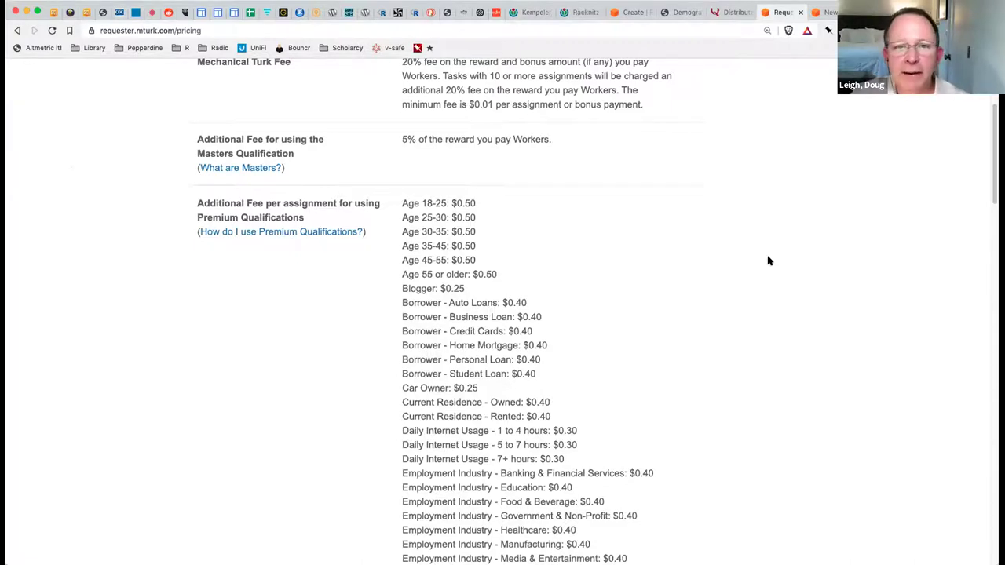
left_click(625, 12)
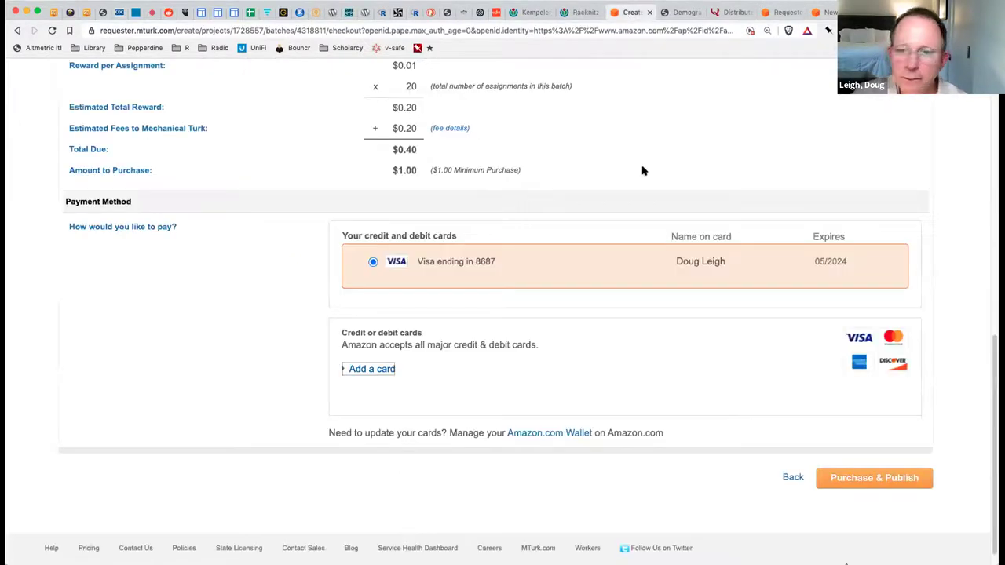
left_click(852, 477)
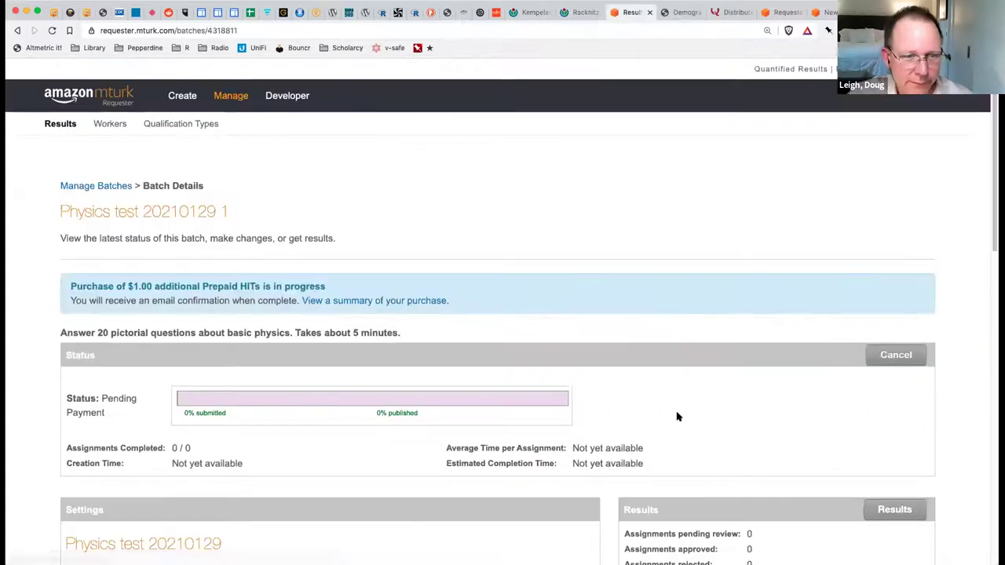
Look over the published batch's details, including its settings, cost summary, results counts and example task
scroll(678, 413, "down", 3)
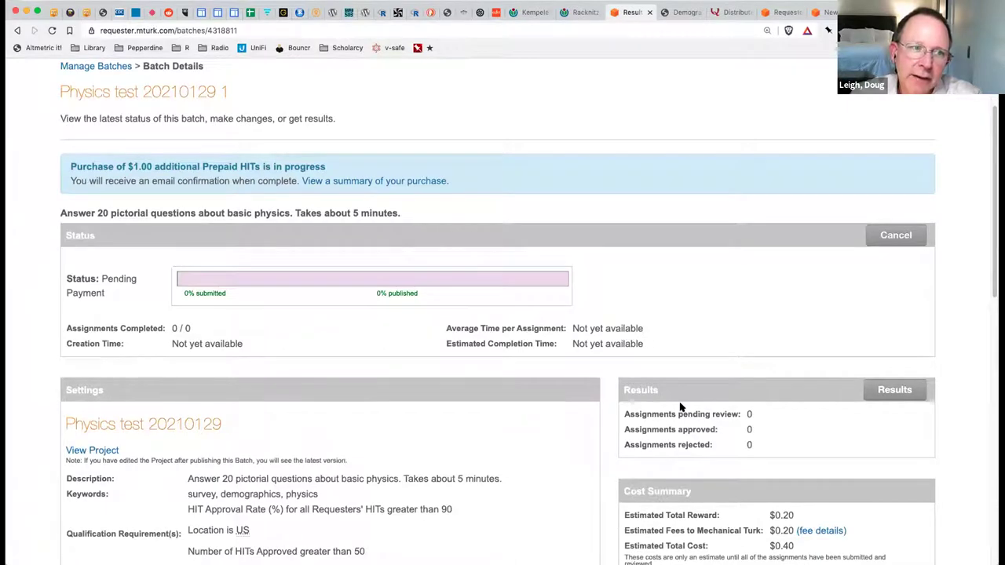
scroll(681, 407, "down", 10)
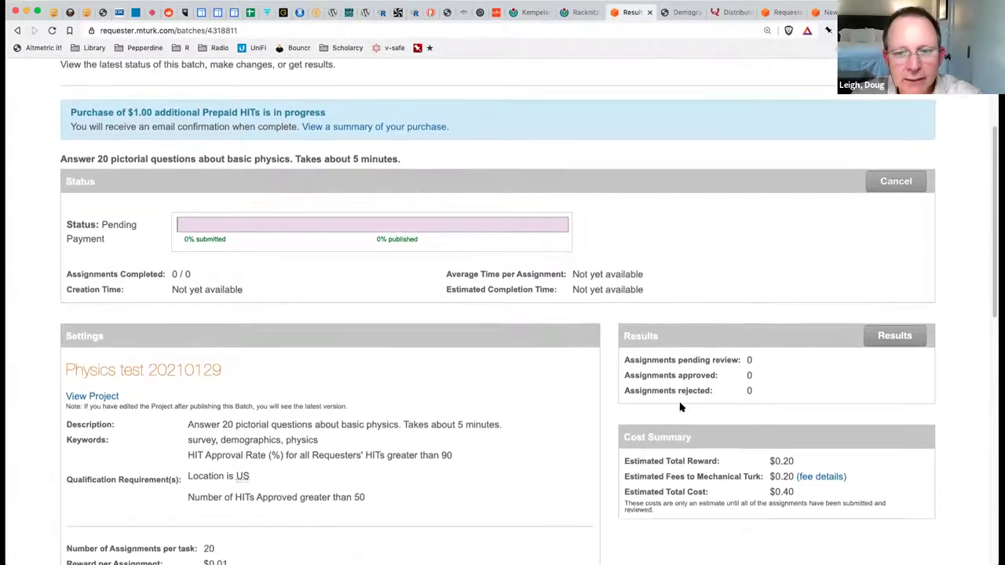
scroll(683, 407, "down", 3)
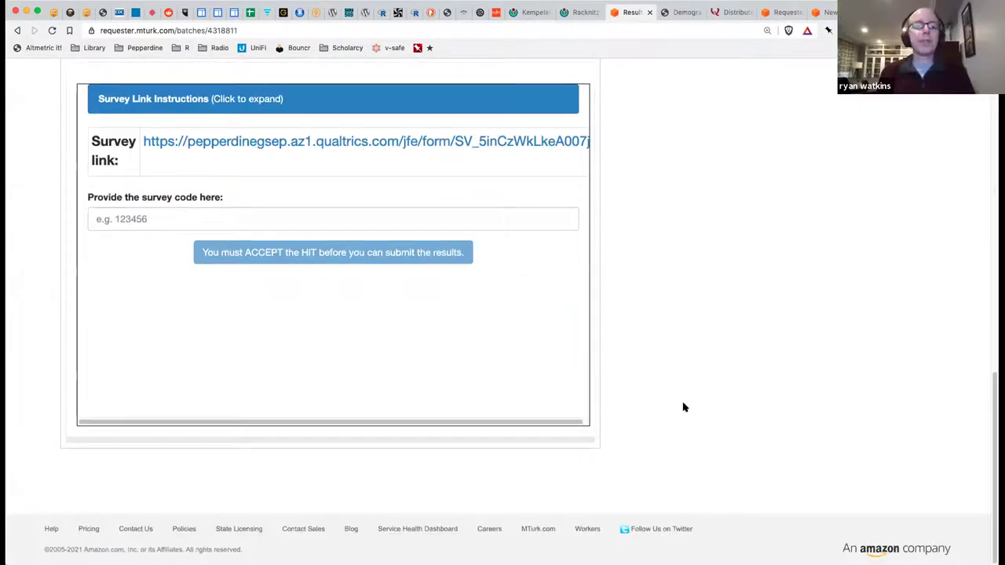
scroll(683, 406, "up", 5)
scroll(683, 407, "up", 5)
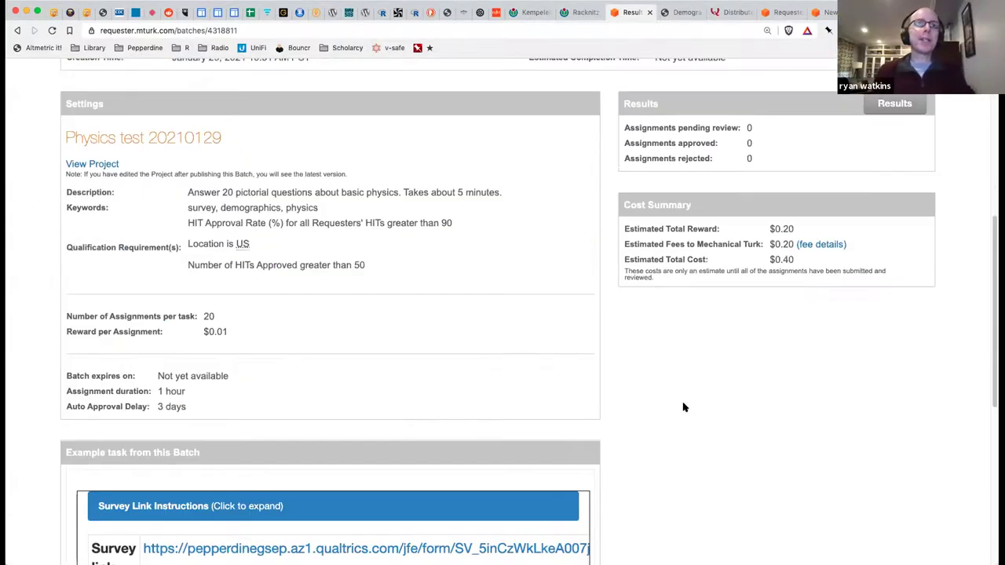
scroll(683, 404, "up", 1)
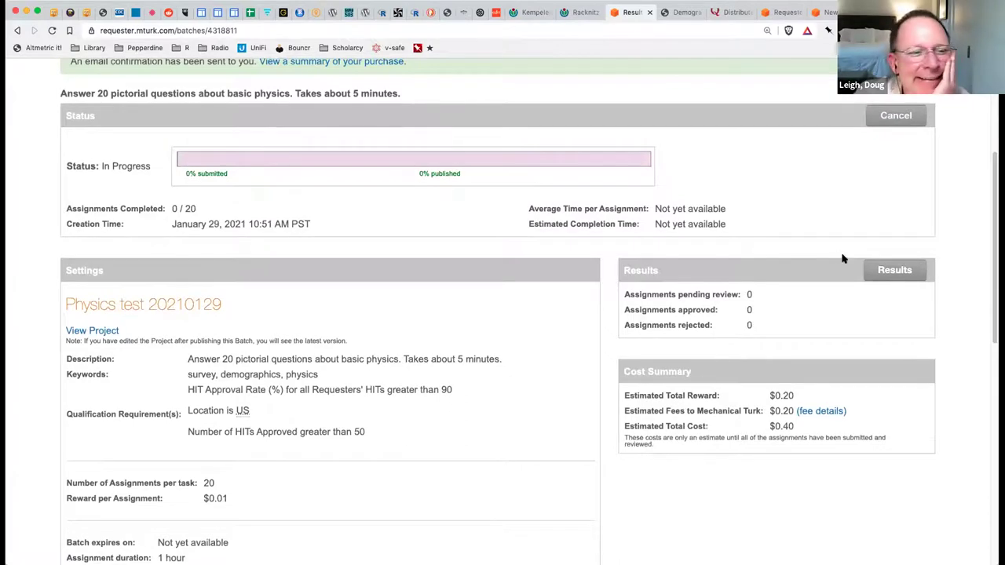
scroll(724, 328, "up", 1)
scroll(724, 328, "up", 1)
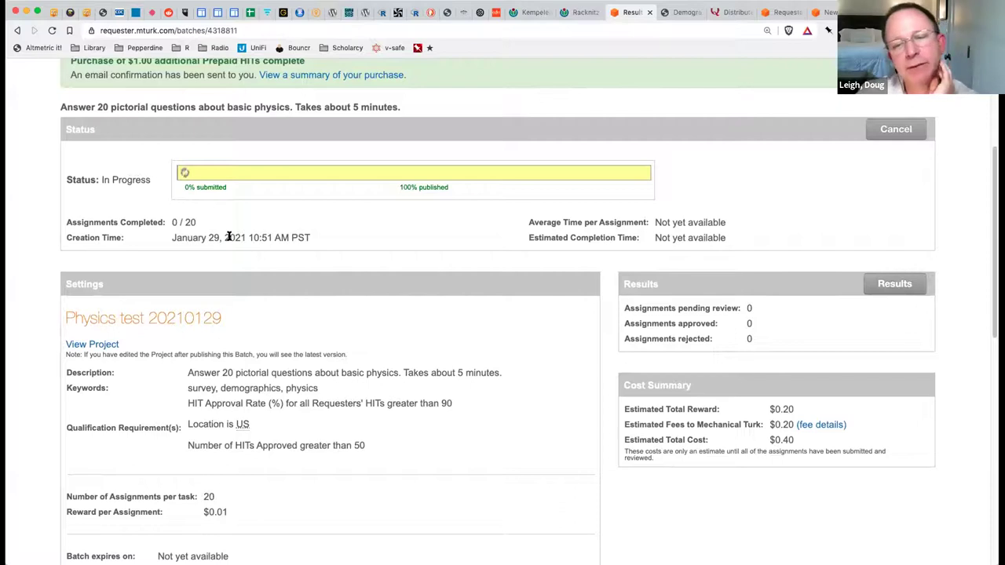
Examine the batch's published and submitted percentages and completed assignments, and recheck the survey link in the example task
left_click_drag(399, 188, 444, 188)
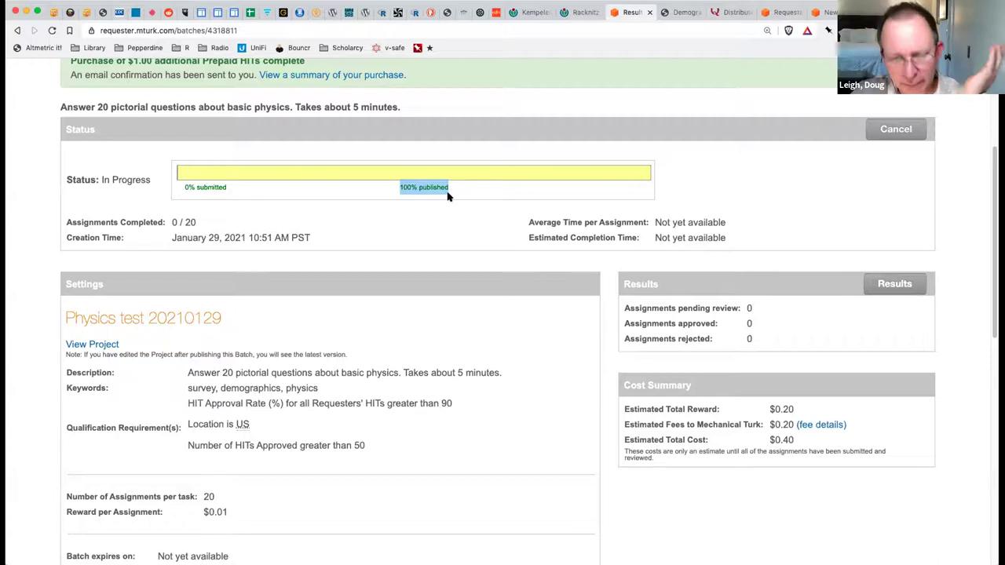
left_click(447, 197)
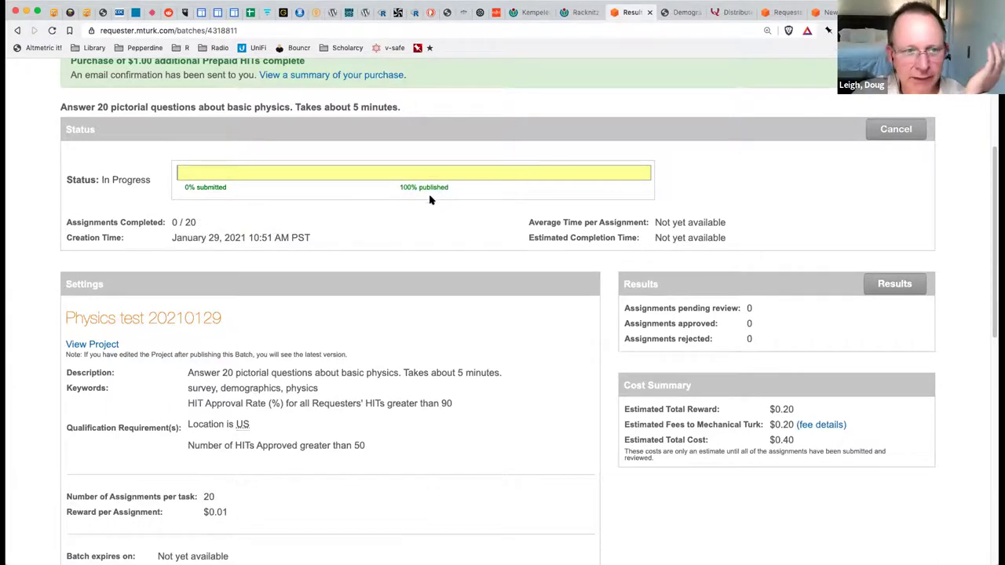
left_click_drag(226, 188, 174, 189)
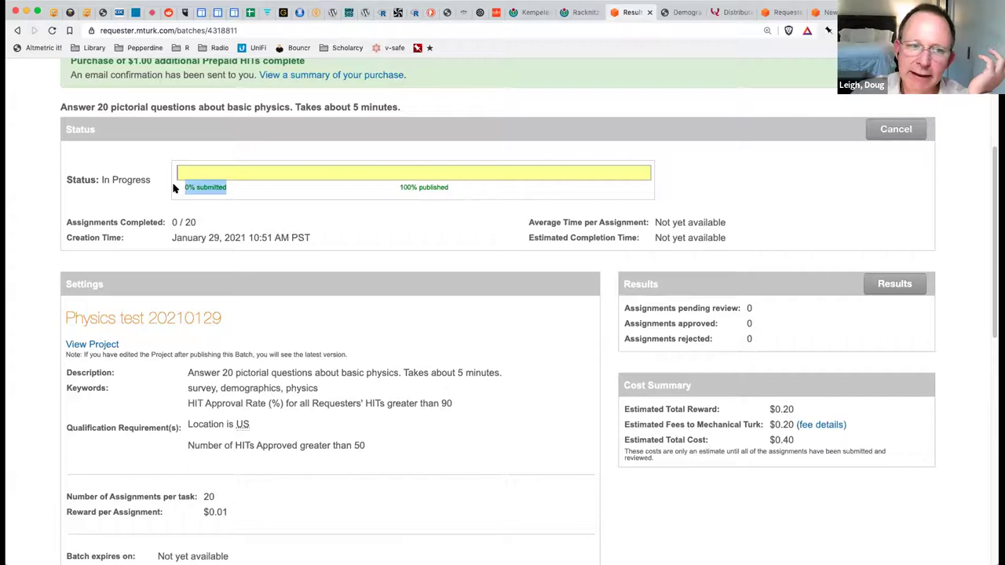
left_click(175, 186)
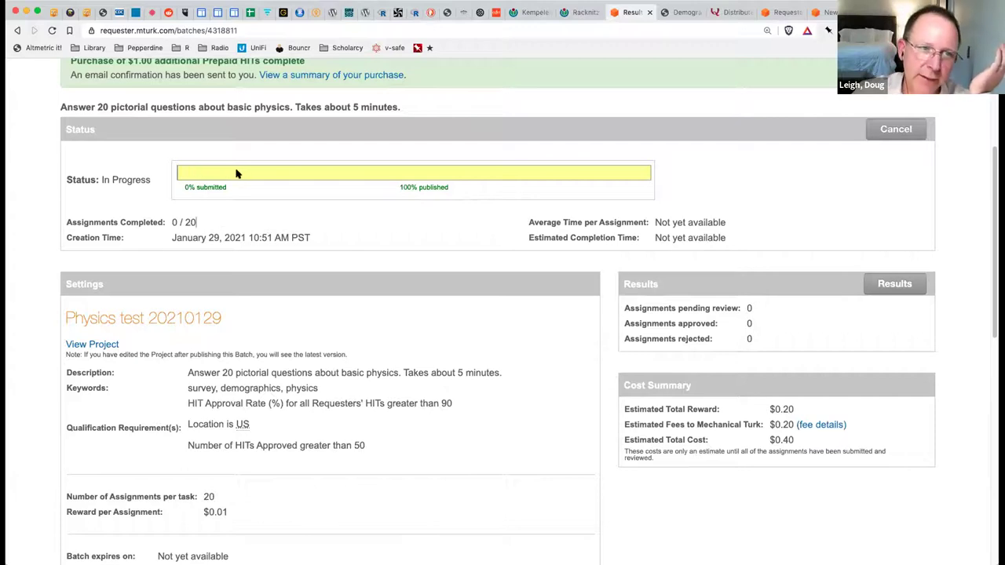
left_click_drag(167, 222, 196, 223)
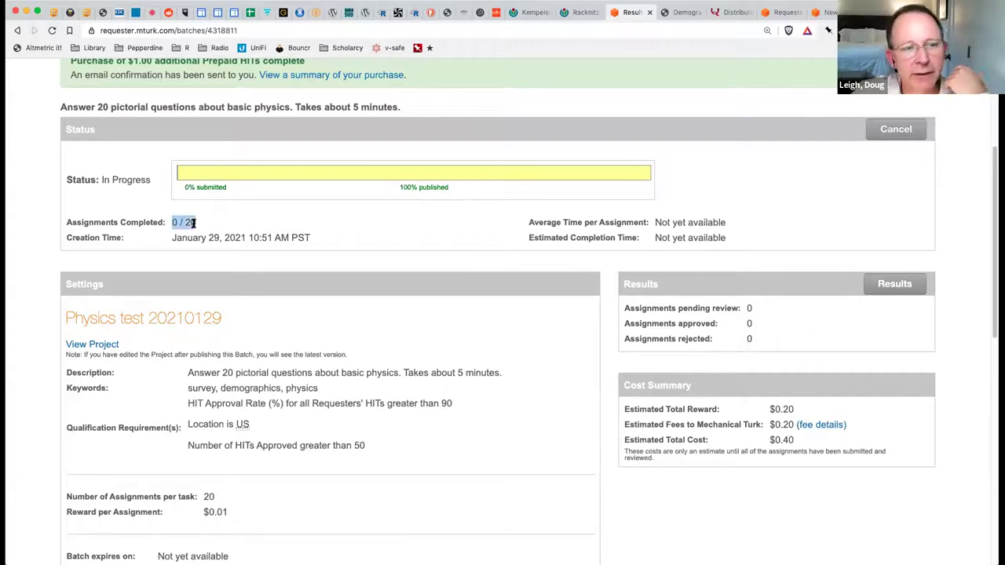
left_click(202, 228)
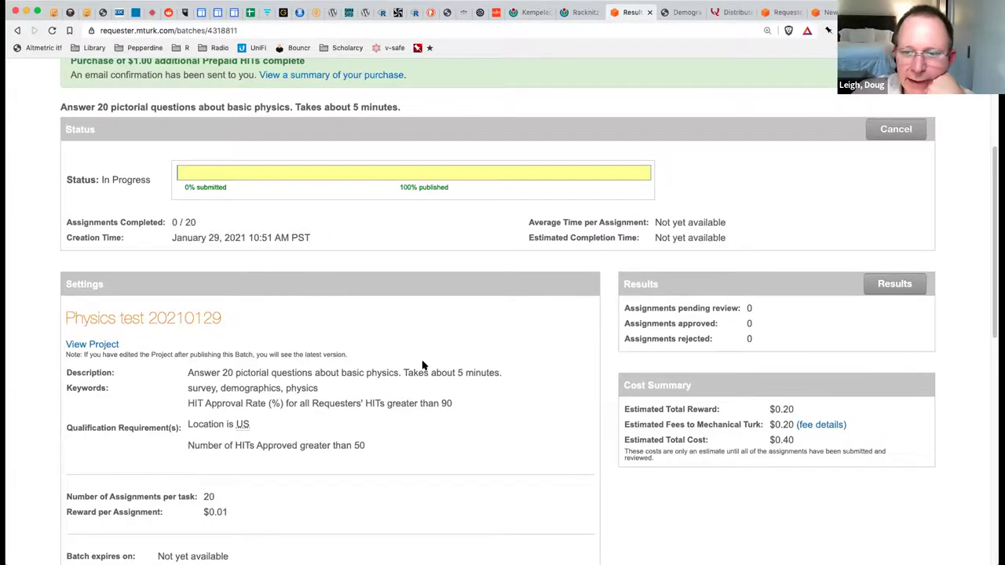
scroll(422, 365, "down", 5)
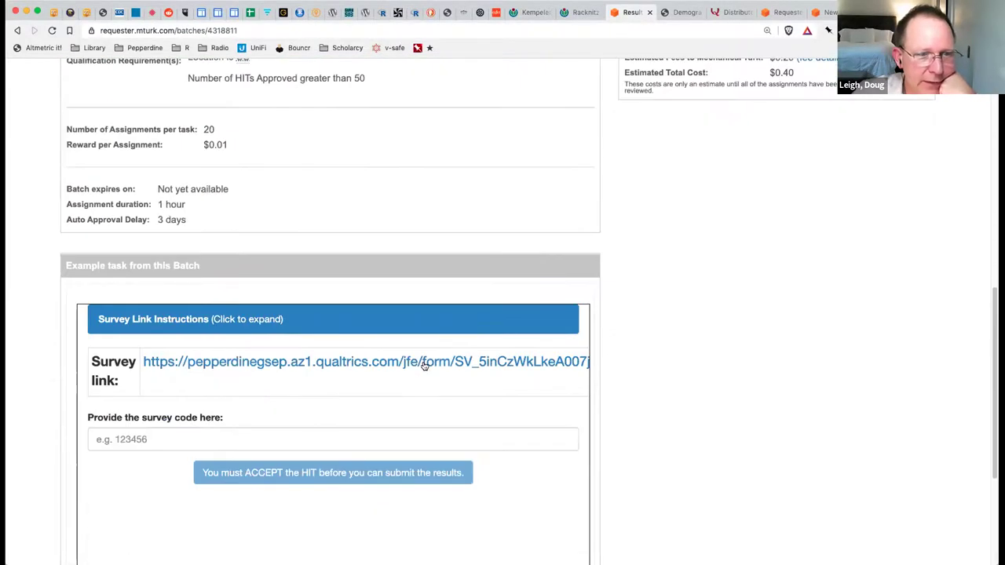
scroll(422, 365, "up", 5)
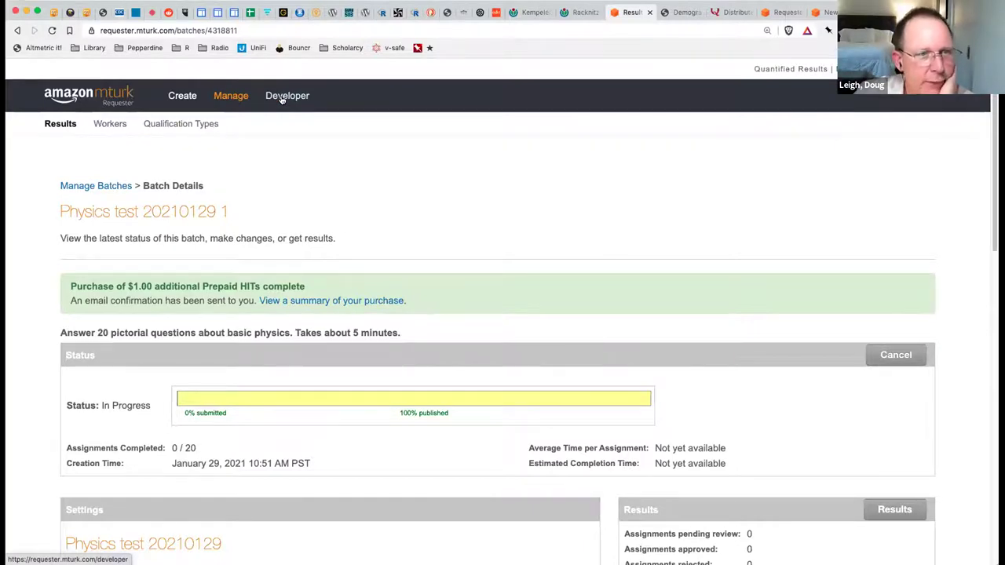
Look through the list of workers who completed earlier tasks and open the list of existing qualification types
left_click(111, 128)
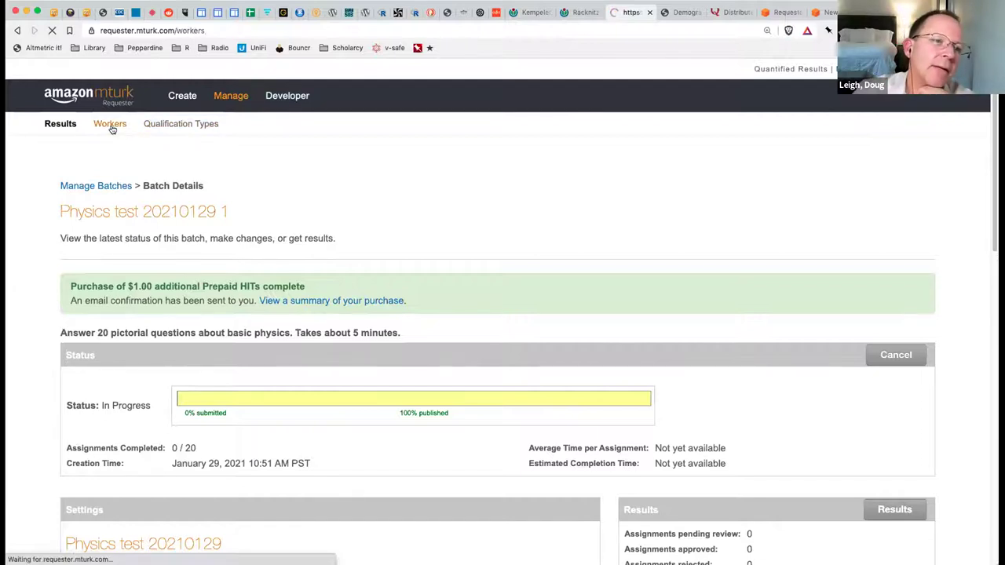
scroll(388, 350, "down", 5)
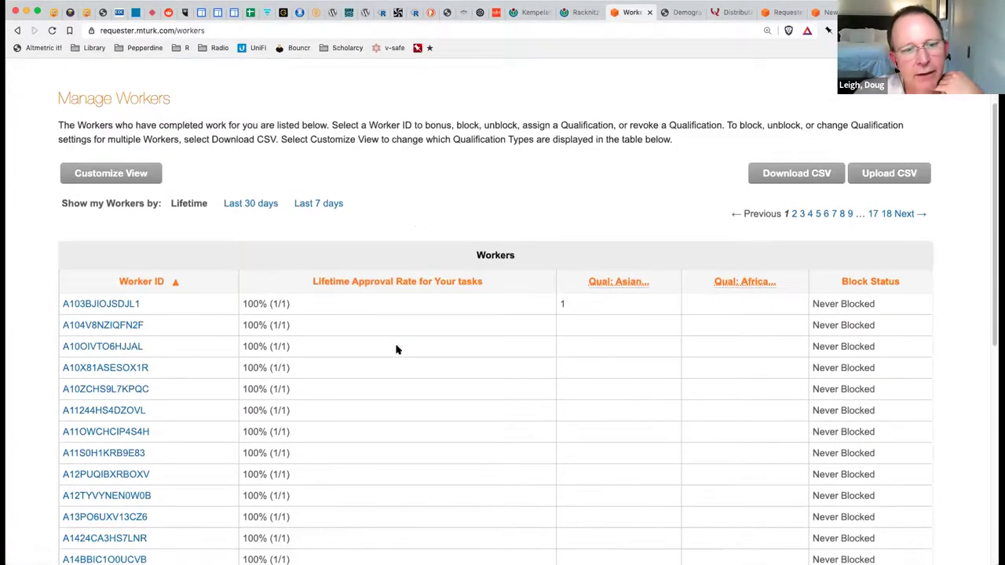
scroll(396, 349, "down", 8)
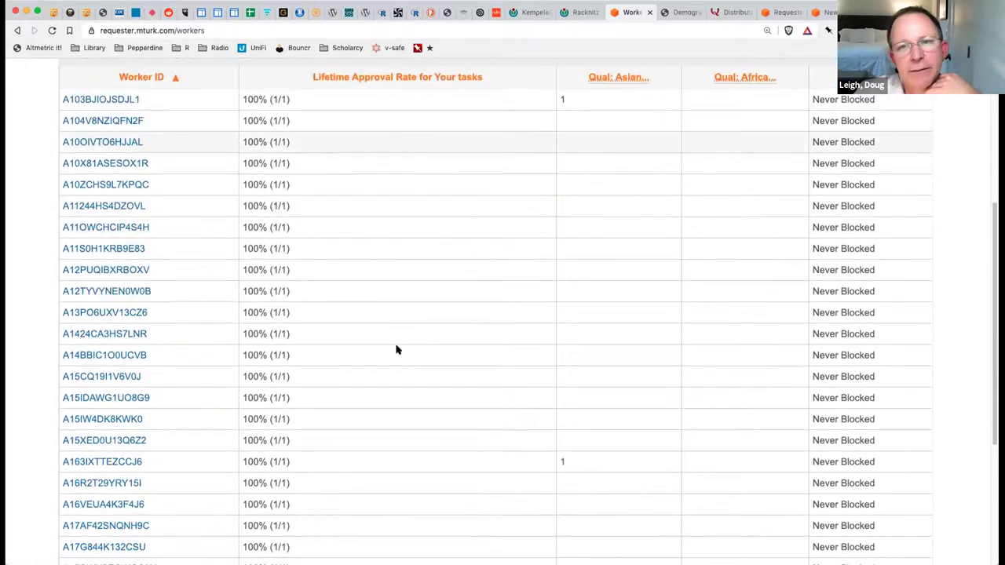
scroll(396, 349, "up", 13)
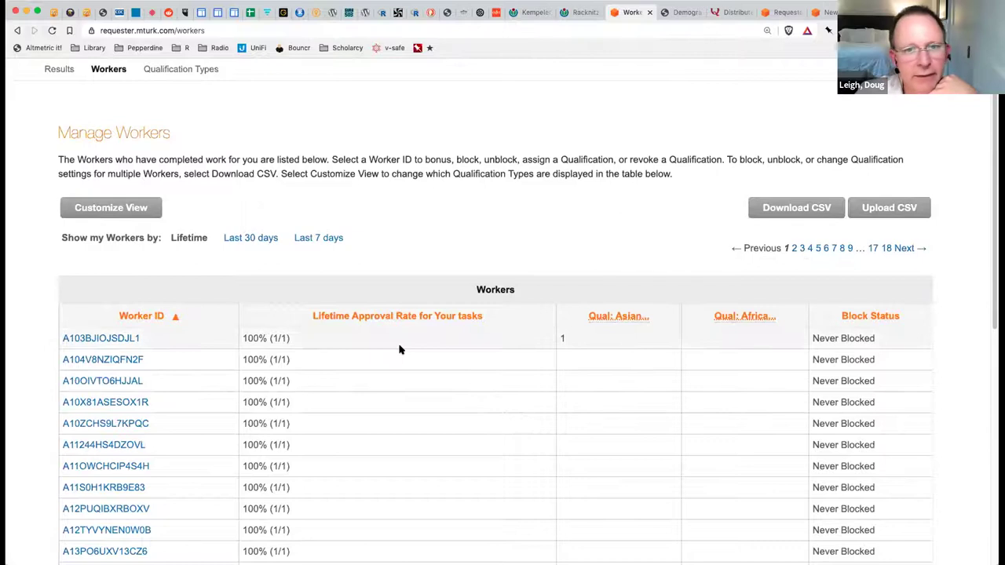
left_click(180, 69)
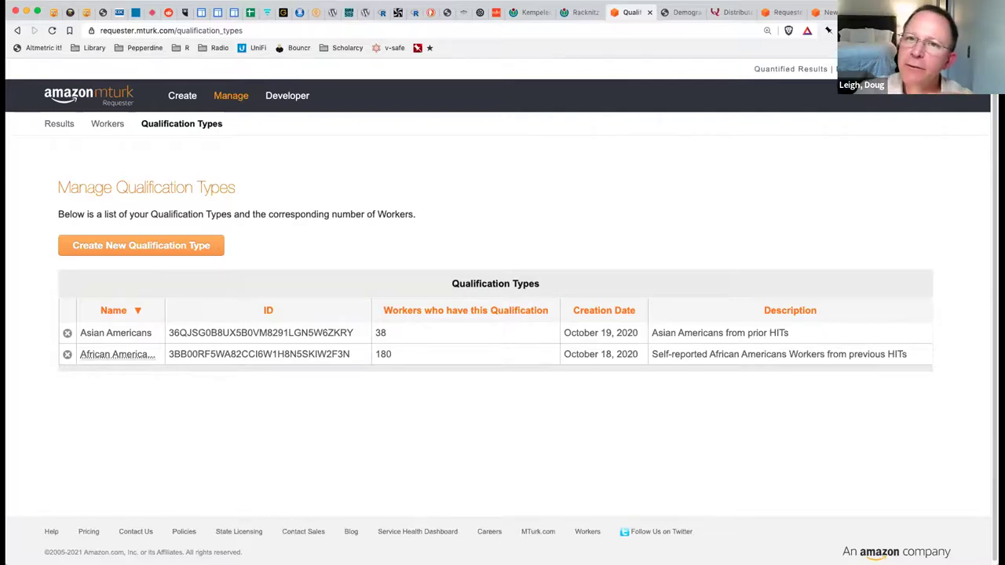
Switch to the Intuitive Physics Test in Qualtrics, open its survey editor, and add a new block at the end
left_click(726, 13)
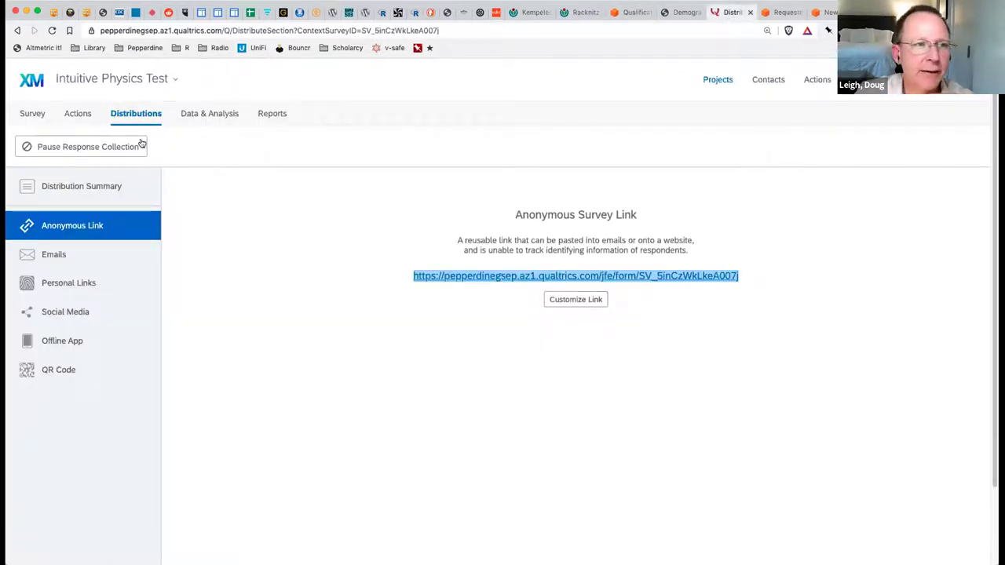
left_click(31, 114)
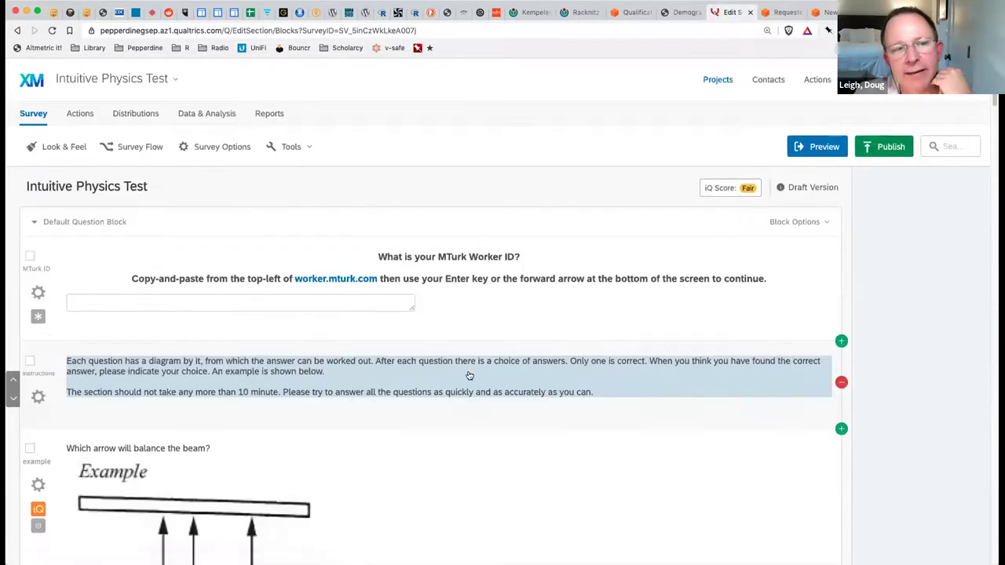
scroll(468, 376, "down", 20)
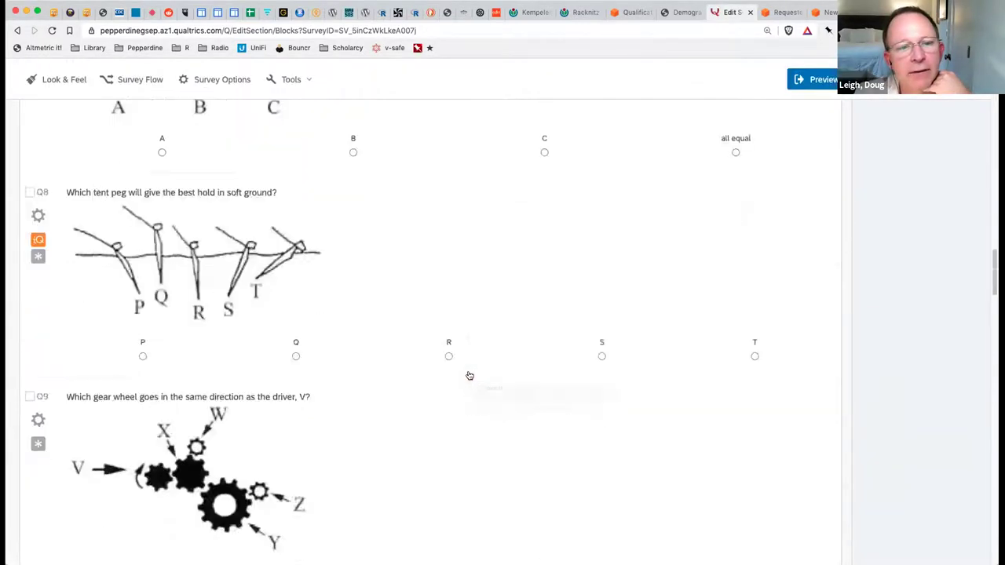
scroll(469, 376, "down", 15)
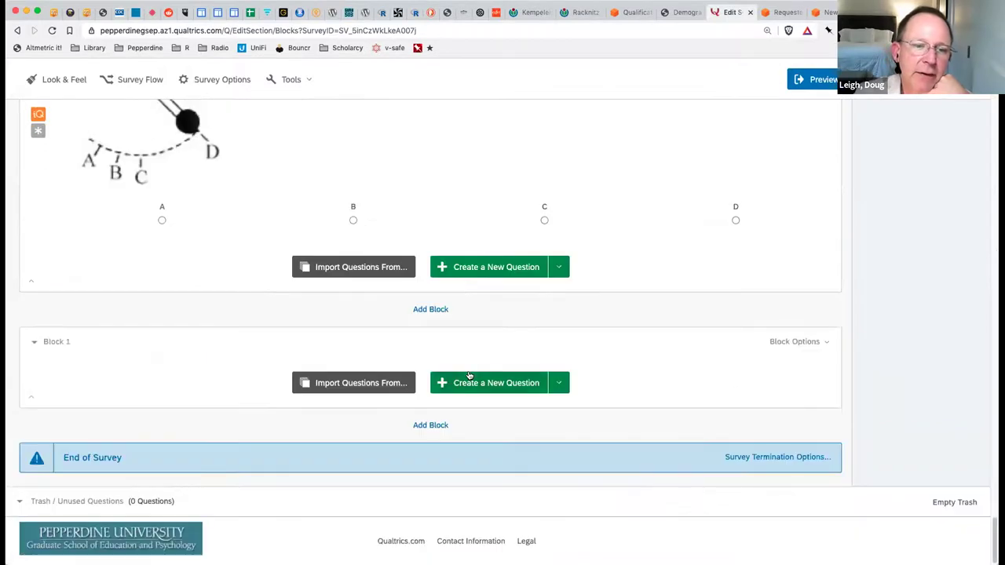
left_click(436, 425)
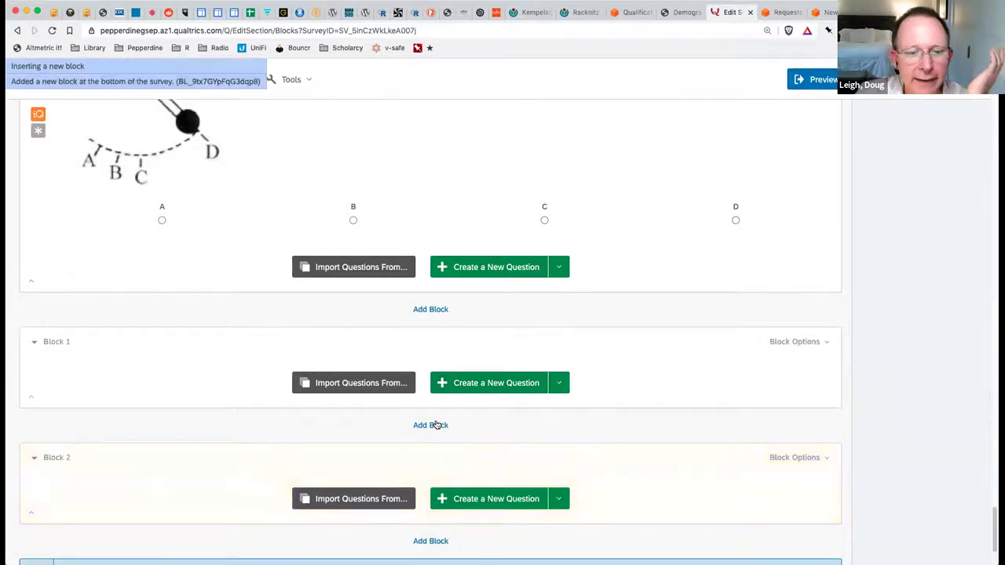
Start a question import into Block 1, search the libraries for "demog", and open the Demographic qualification survey
left_click(383, 380)
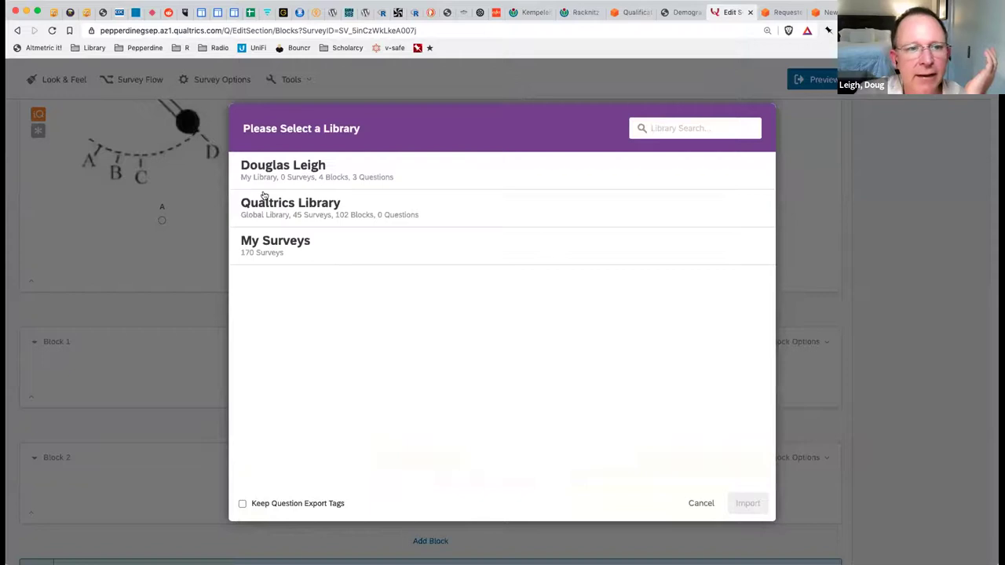
left_click(286, 168)
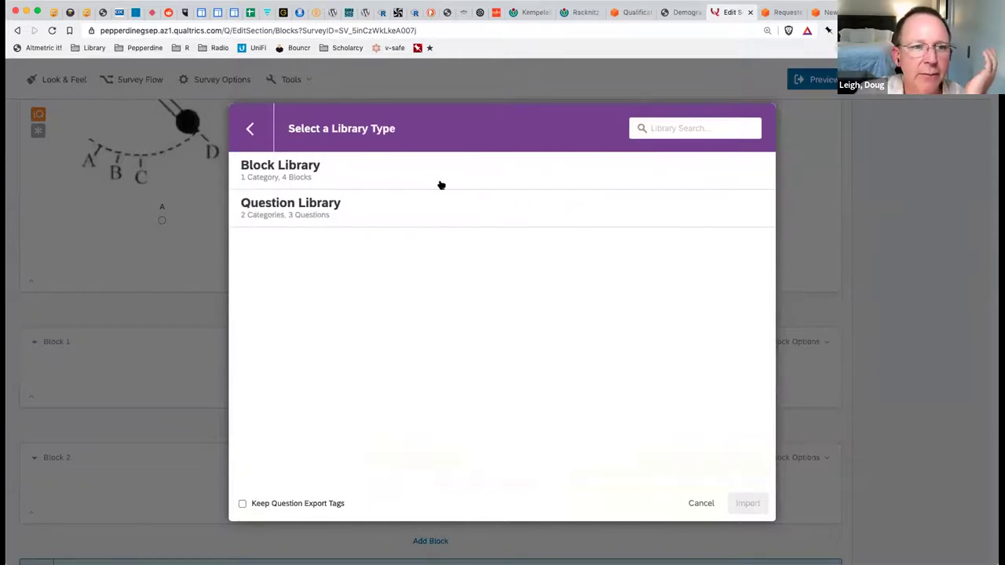
left_click(659, 128)
type("demog")
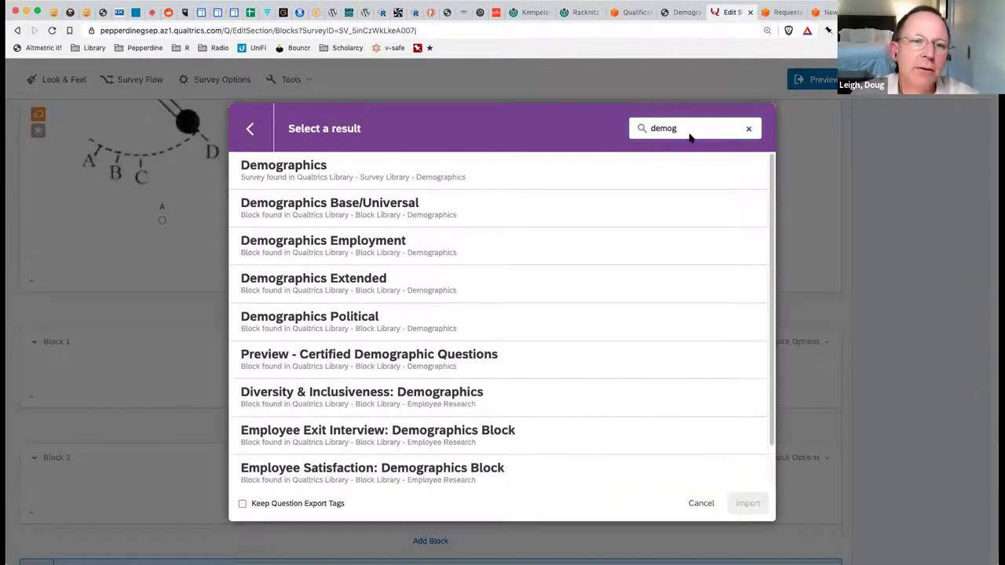
scroll(393, 267, "down", 1)
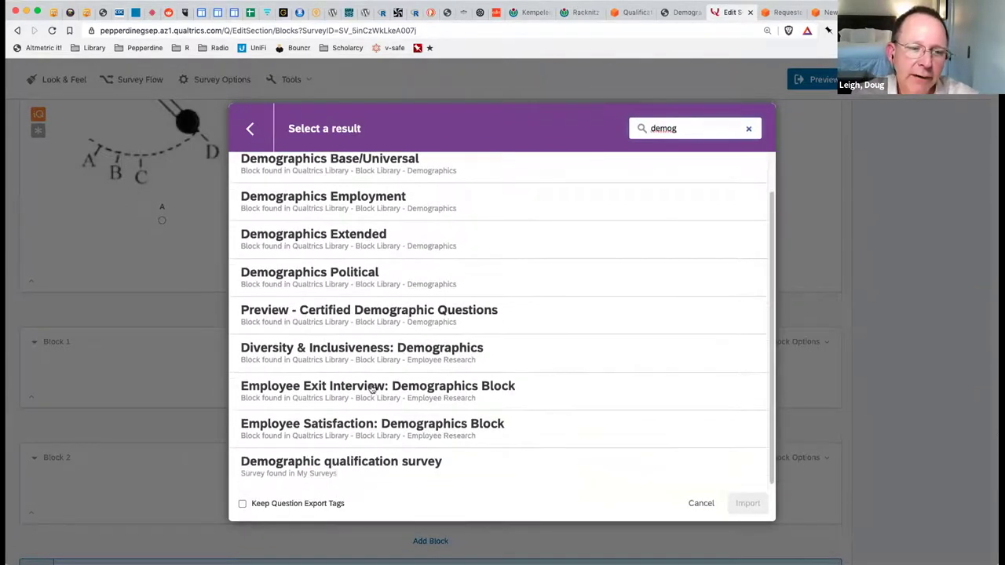
left_click(338, 467)
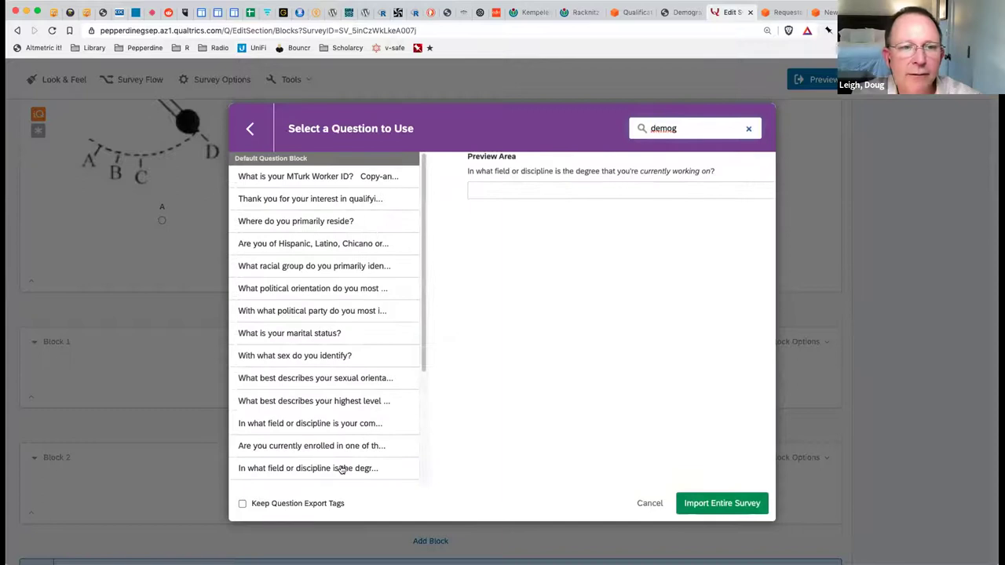
Import all questions of the Demographic qualification survey into Block 1, from the MTurk Worker ID question through home ownership
left_click(334, 176)
scroll(252, 467, "down", 5)
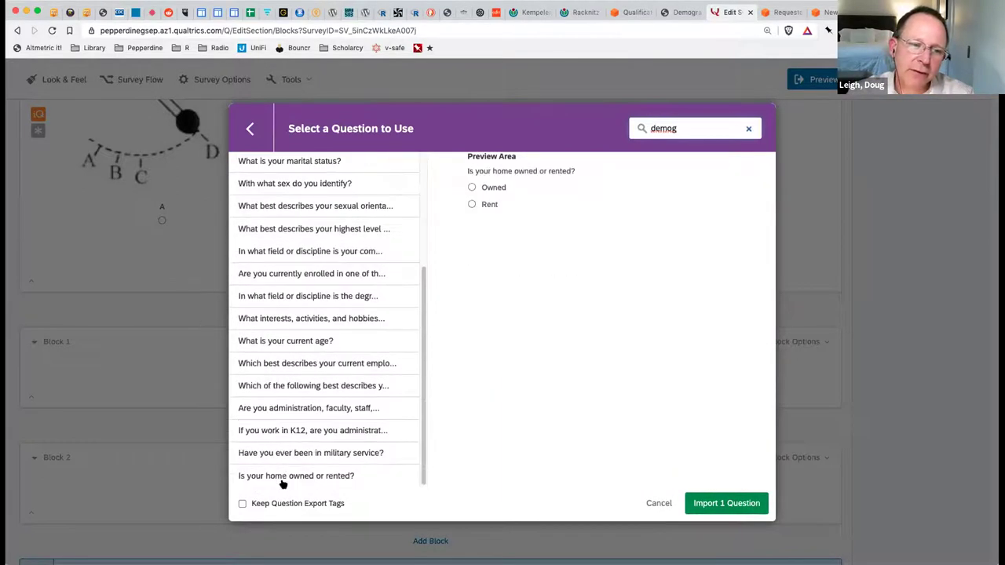
left_click(283, 482, "shift")
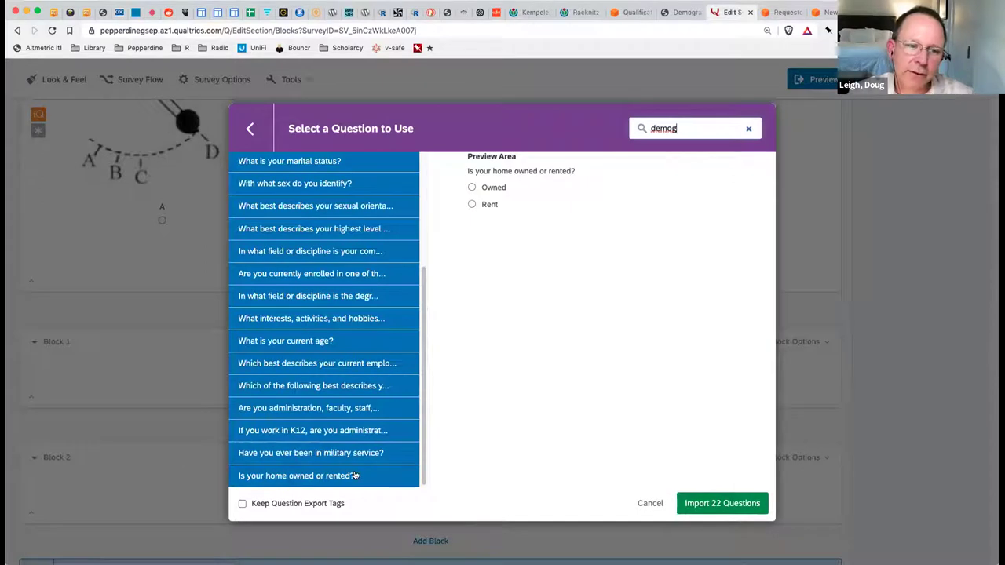
left_click(699, 503)
scroll(538, 436, "up", 5)
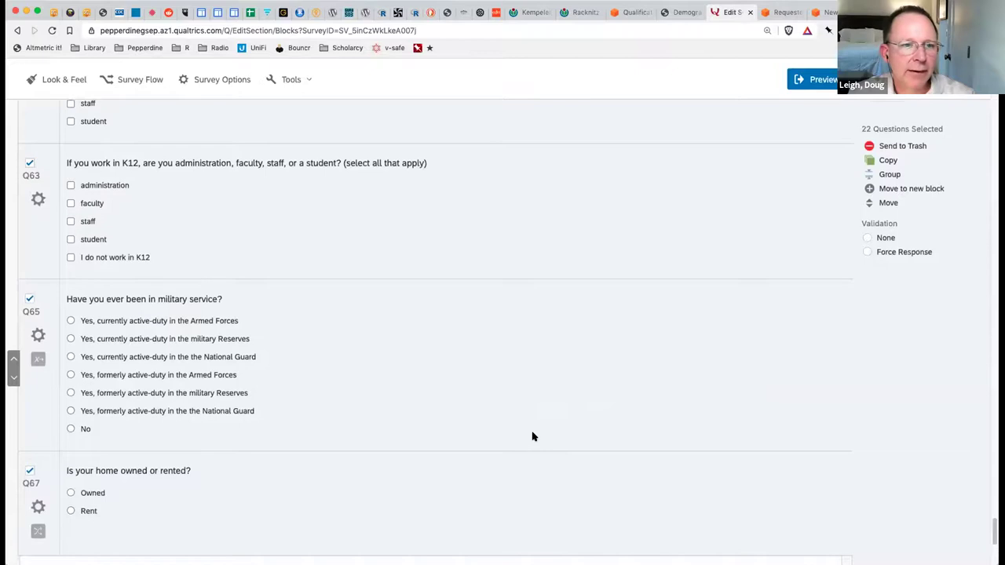
Review the imported demographic questions in Block 1, from home ownership back to the MTurk Worker ID and on to the education questions
scroll(532, 436, "up", 15)
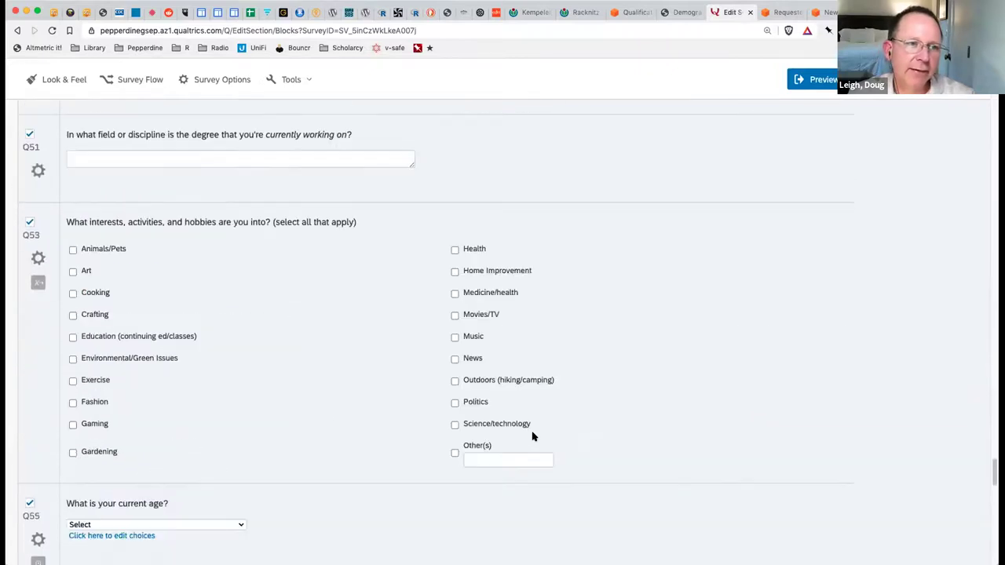
scroll(532, 437, "up", 4)
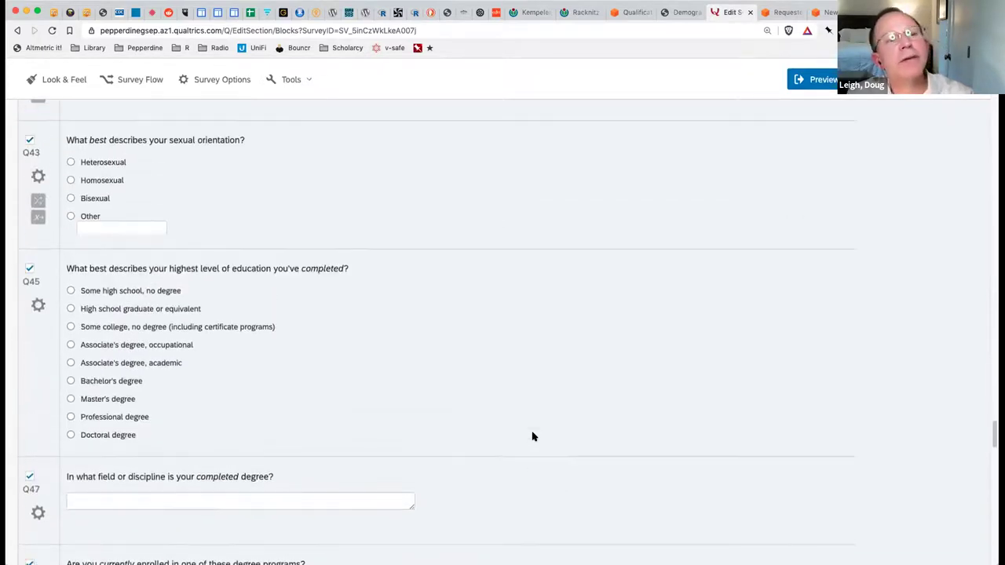
scroll(532, 437, "up", 10)
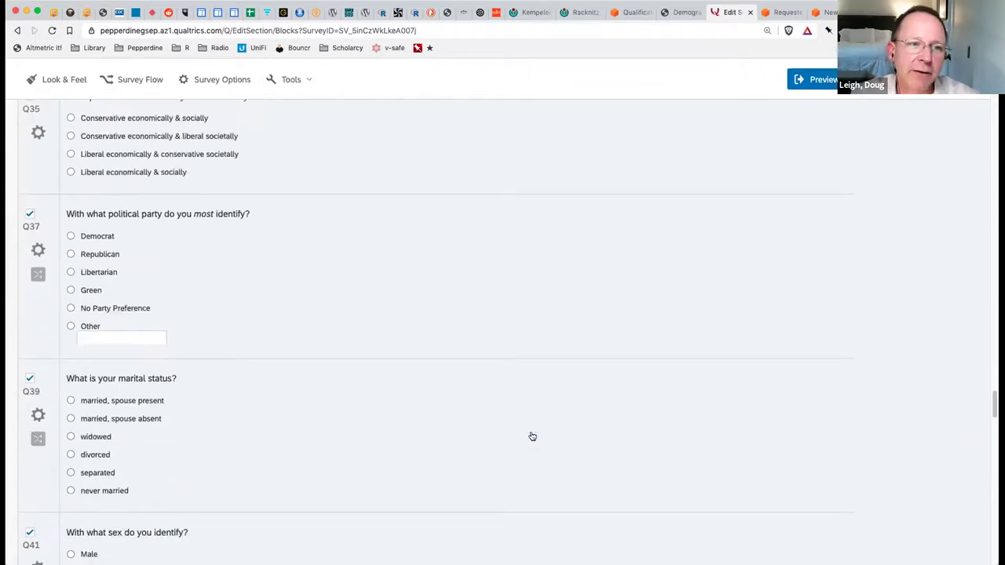
scroll(533, 436, "up", 3)
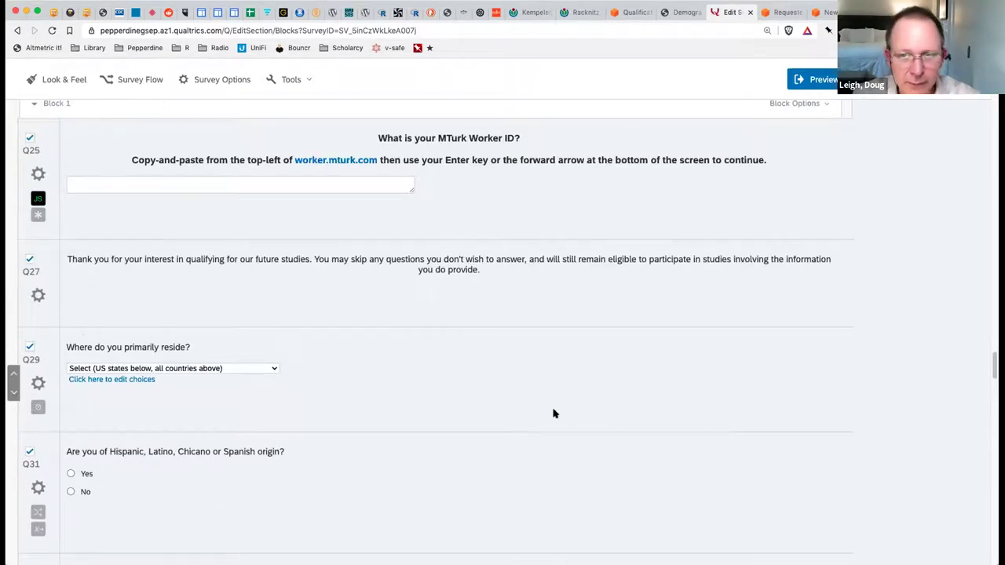
scroll(516, 418, "down", 6)
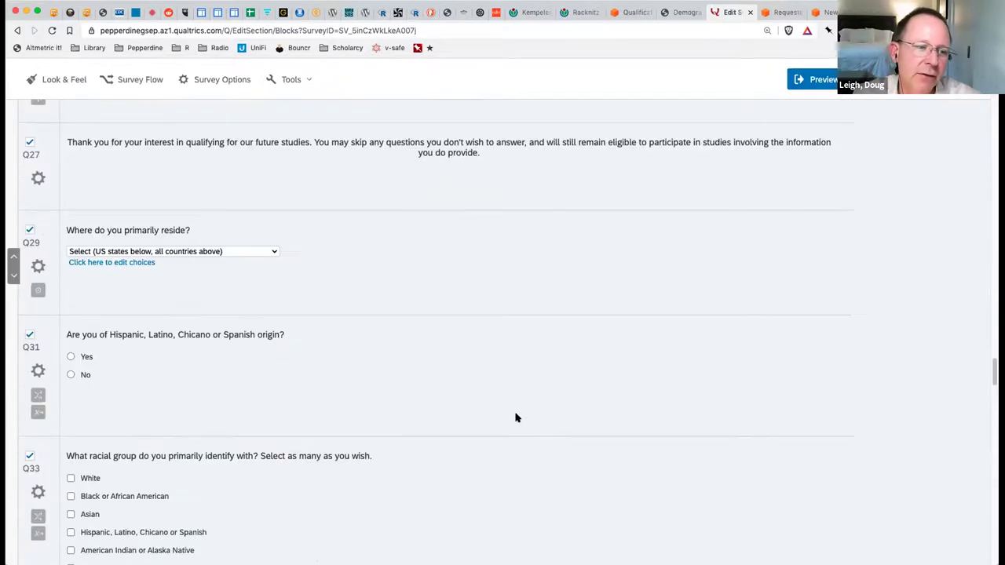
scroll(516, 417, "down", 4)
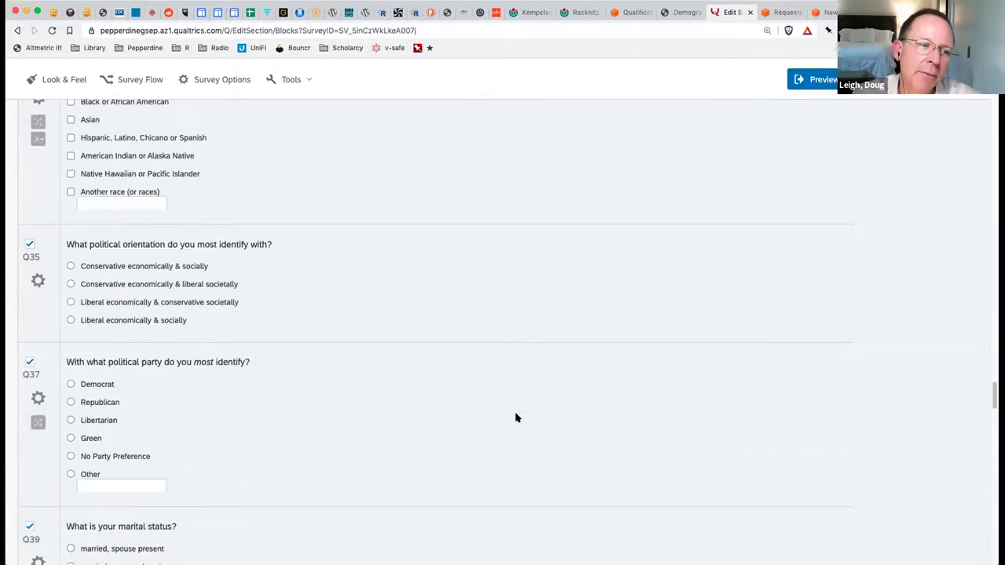
scroll(516, 418, "down", 4)
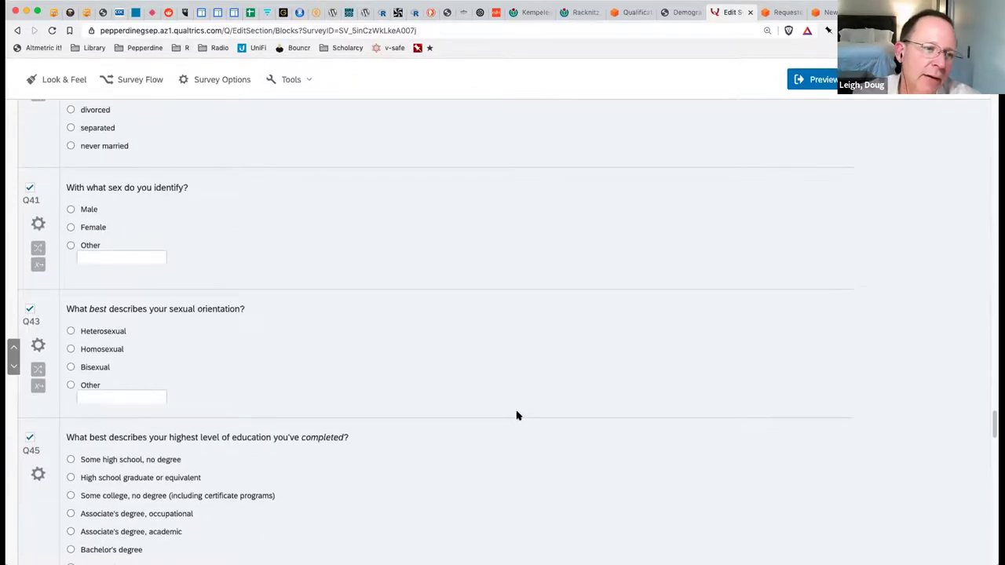
scroll(516, 418, "down", 1)
scroll(526, 406, "down", 2)
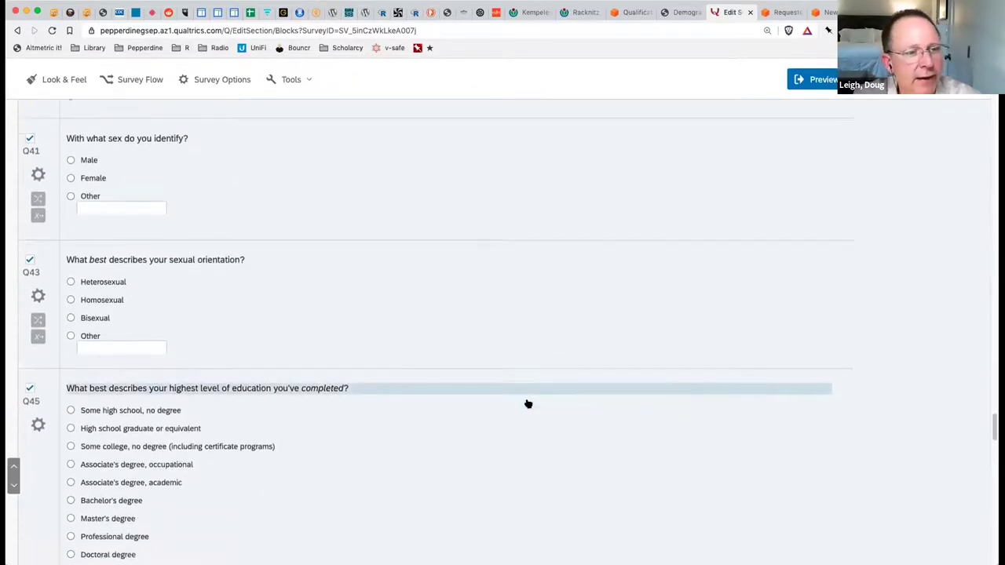
scroll(527, 405, "down", 2)
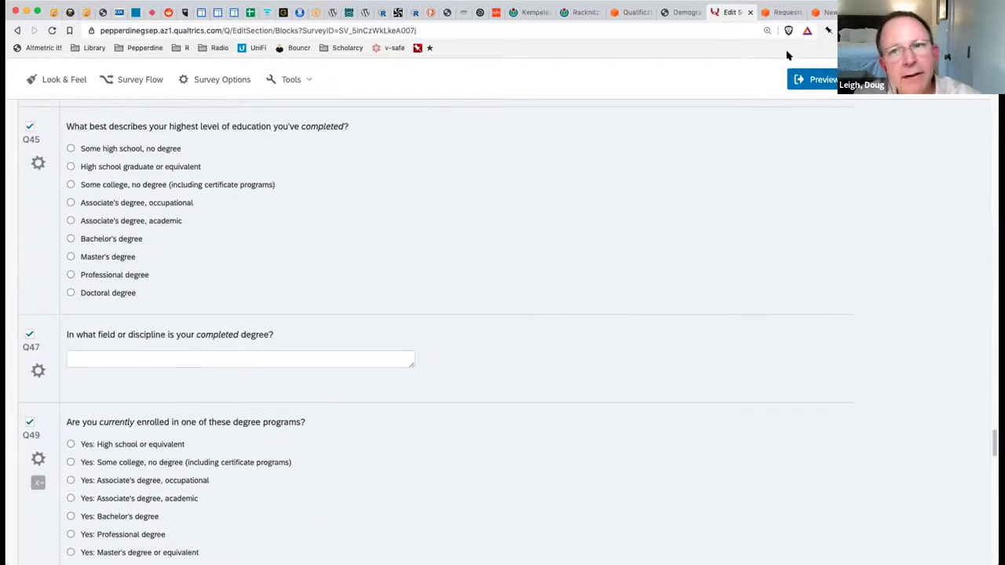
Switch to the Mechanical Turk pricing page and search it for "master" and "bach" to find the education qualification fees
left_click(782, 12)
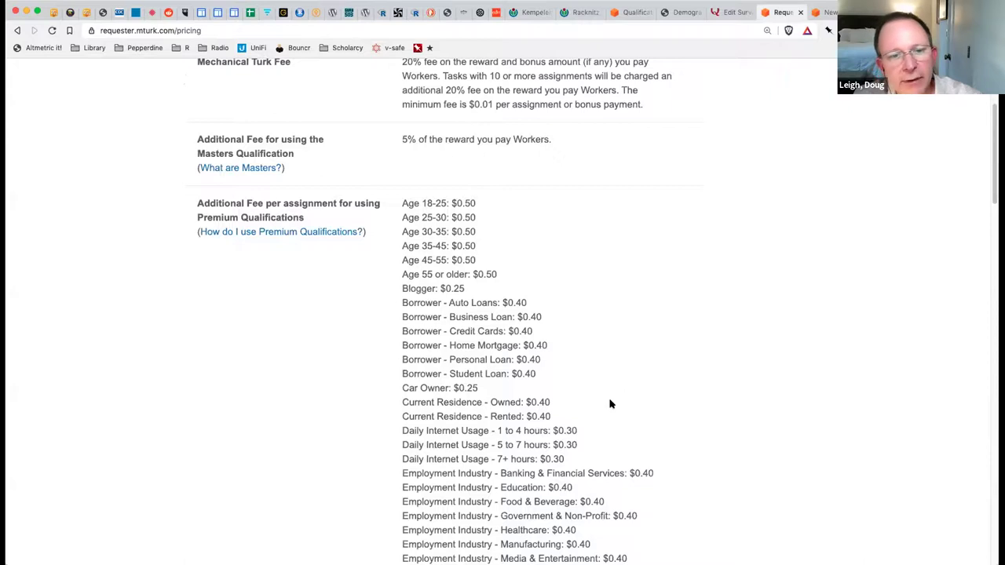
scroll(610, 404, "down", 6)
key("ctrl+f")
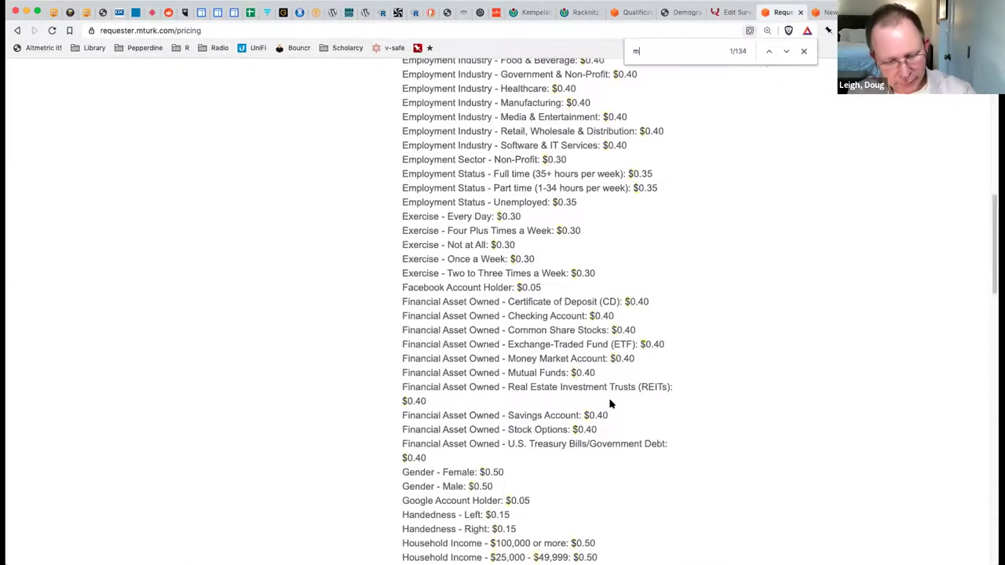
type("master")
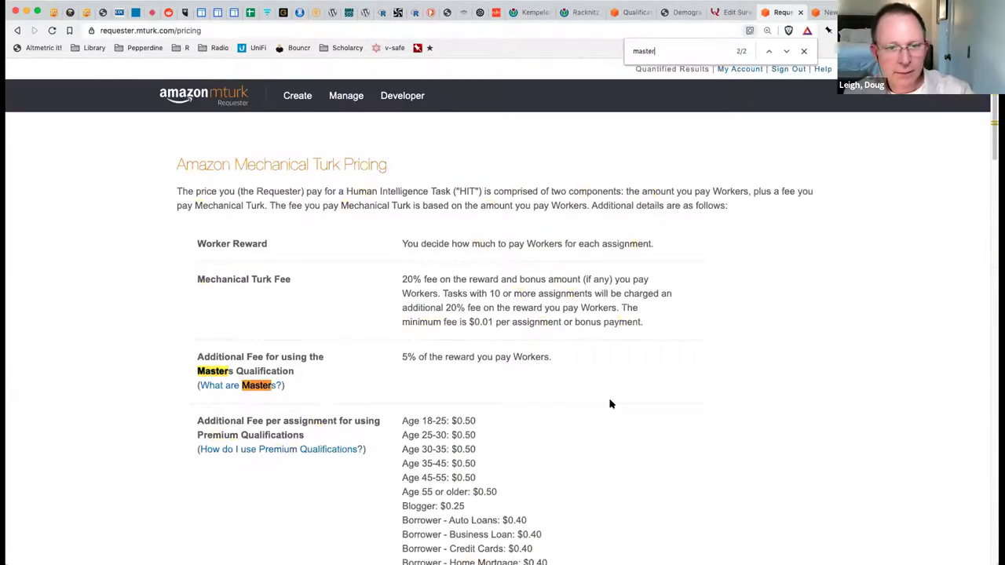
key("super+f")
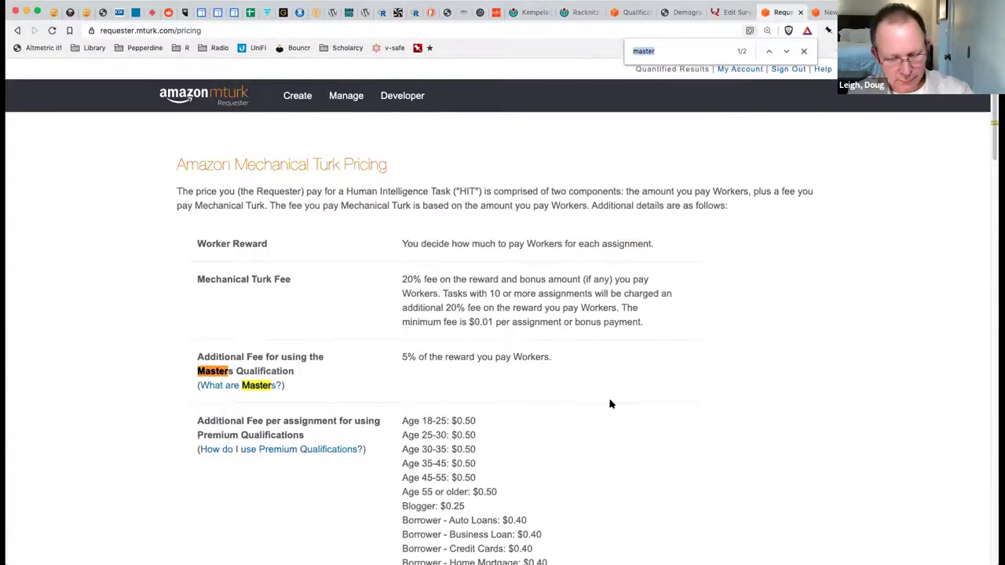
type("bach")
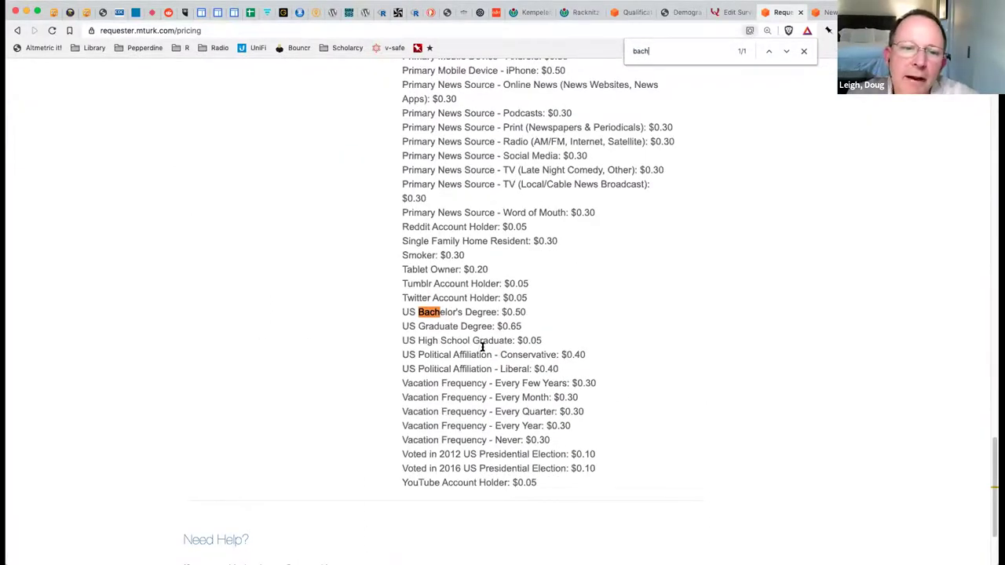
Highlight the premium qualification fees for US Bachelor's Degree, US Graduate Degree, and US High School Graduate
left_click_drag(404, 311, 539, 330)
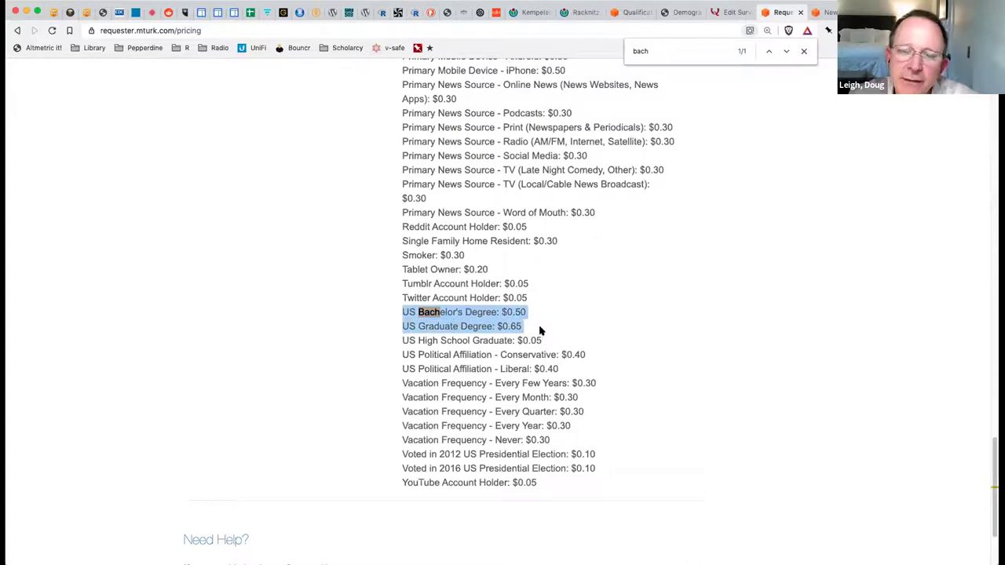
left_click_drag(540, 330, 581, 342)
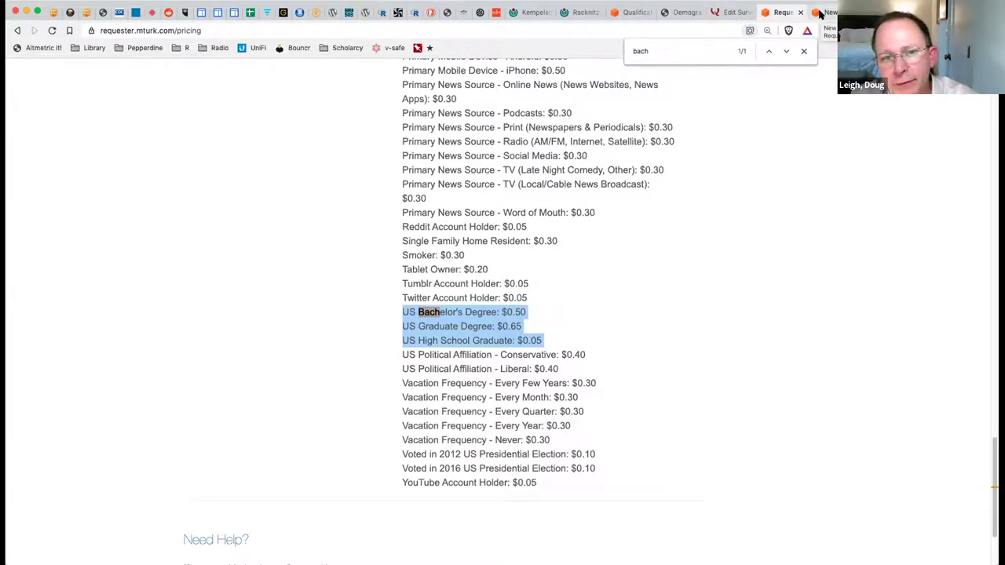
scroll(686, 320, "up", 10)
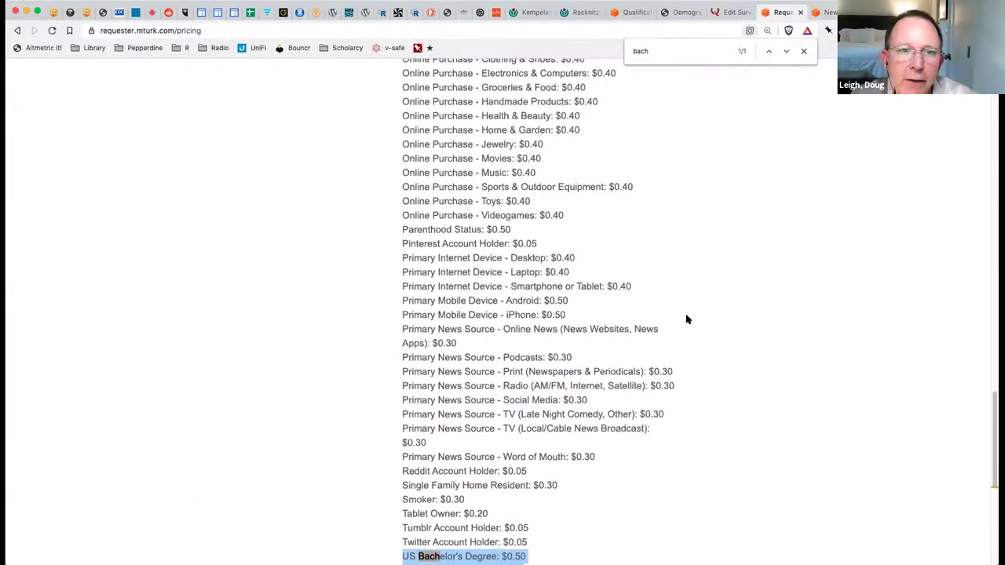
Return to the Qualtrics survey editor and examine the Block 1 questions on degree enrolment, background, work, military service, home ownership, and interests
left_click(799, 13)
left_click(727, 13)
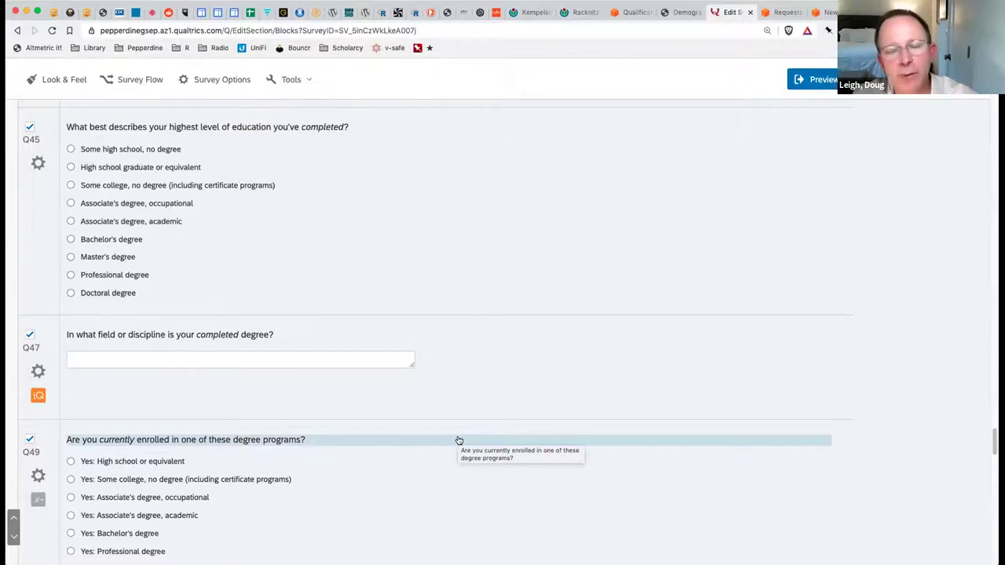
scroll(458, 440, "down", 5)
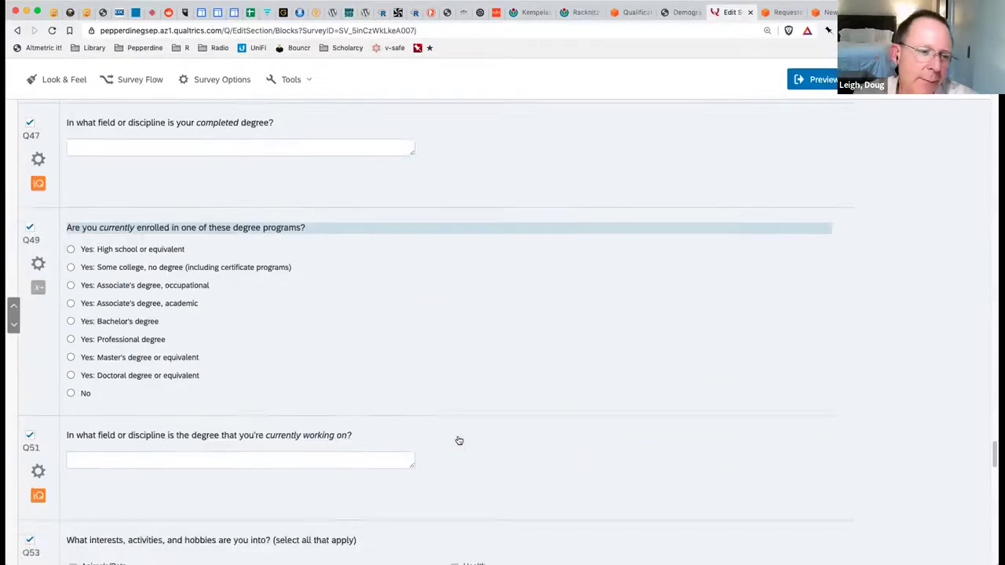
scroll(458, 440, "down", 1)
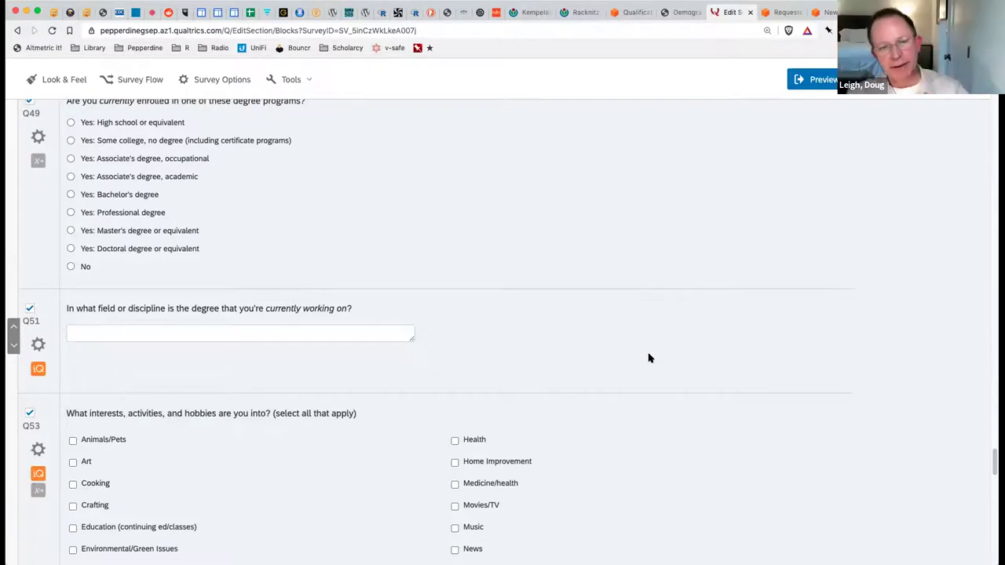
scroll(651, 360, "up", 6)
scroll(664, 362, "up", 20)
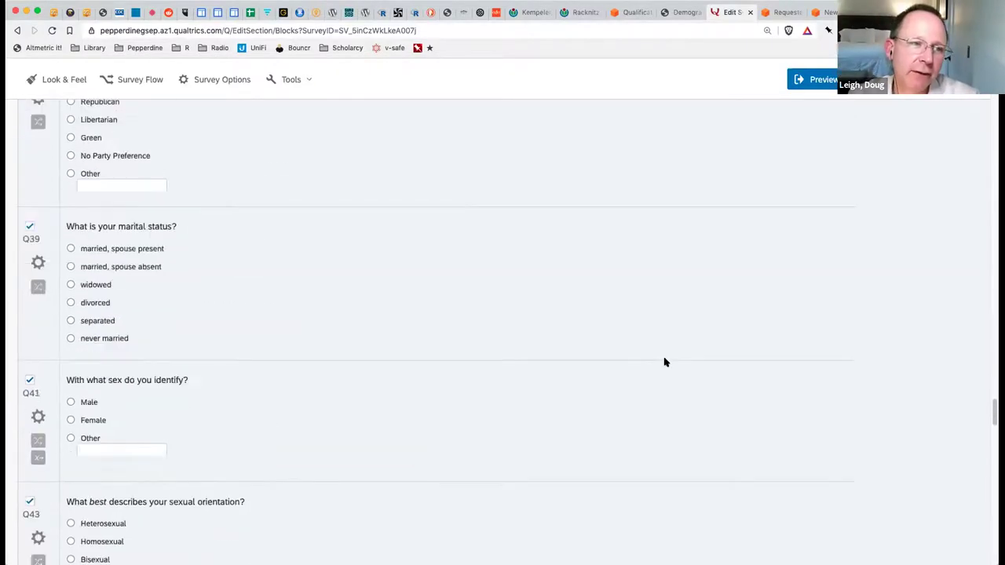
scroll(666, 362, "down", 10)
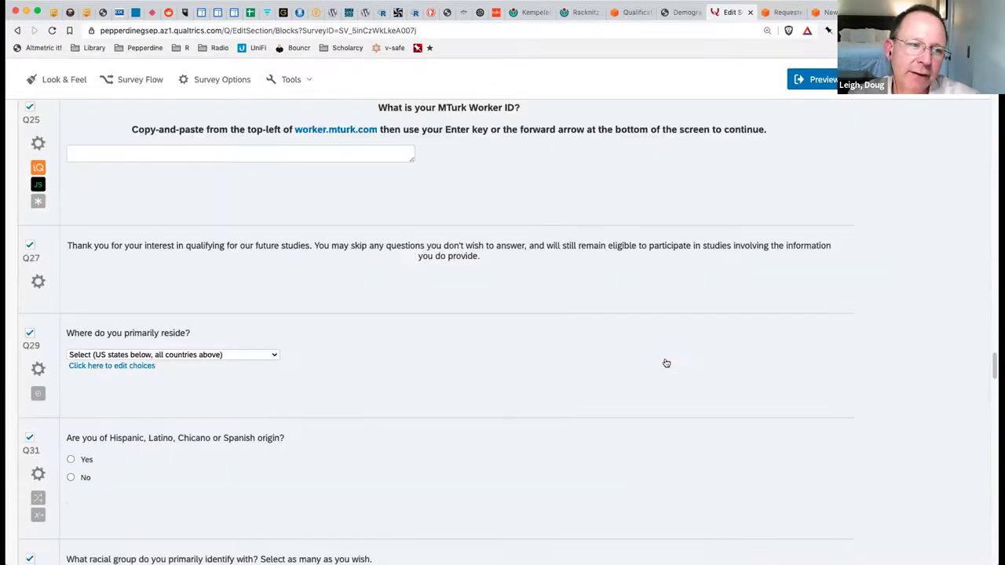
scroll(621, 338, "up", 2)
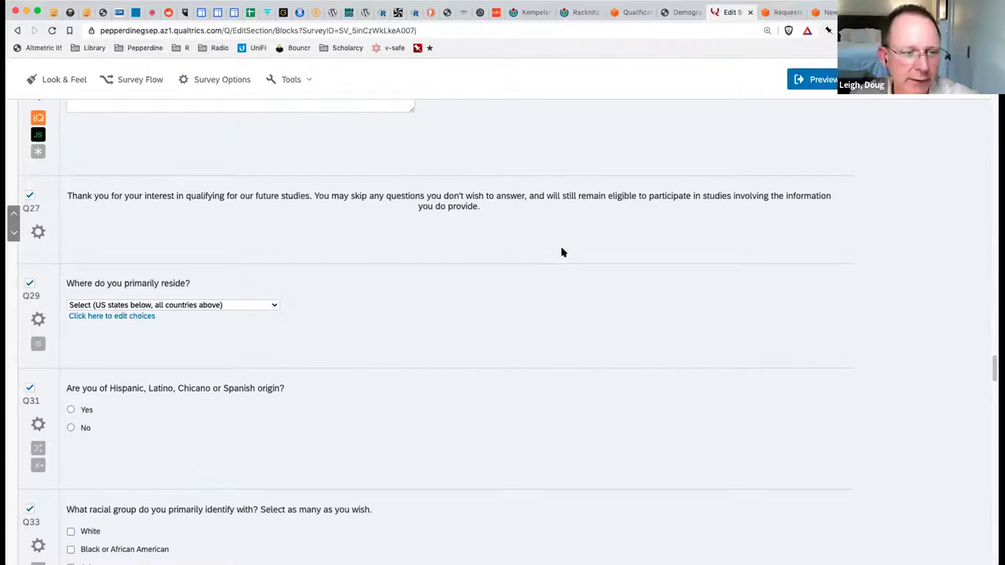
scroll(550, 316, "down", 8)
scroll(550, 317, "down", 20)
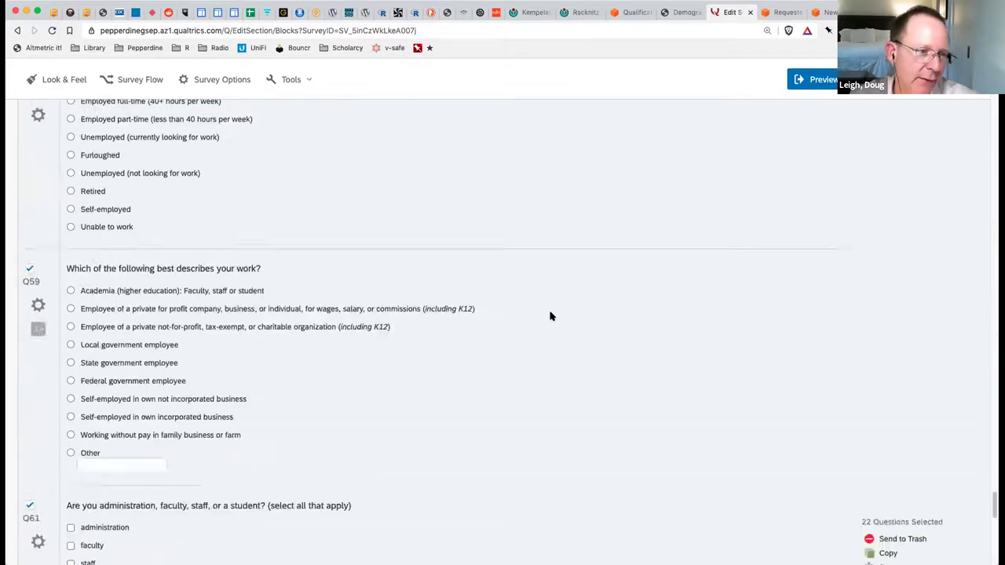
scroll(550, 316, "down", 10)
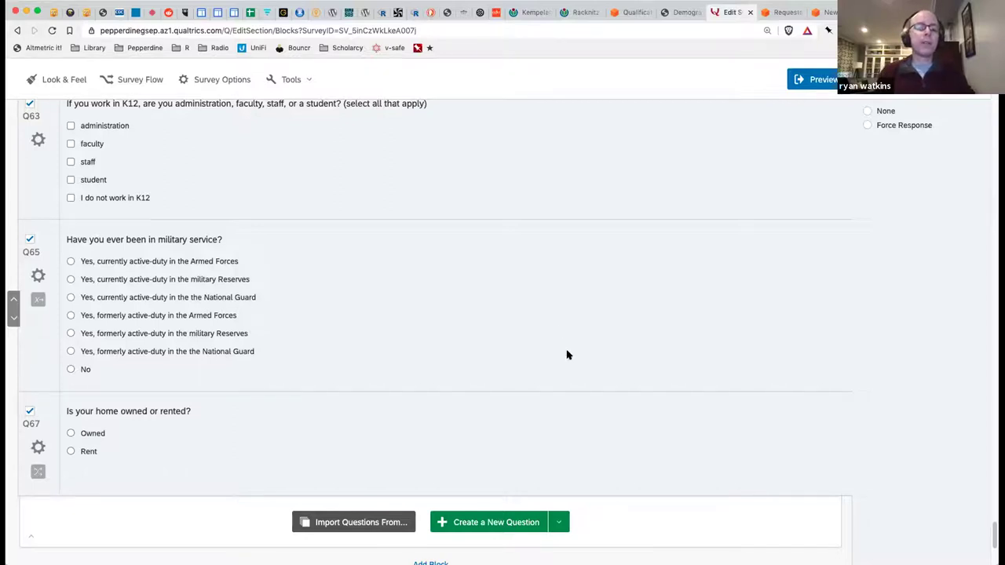
scroll(567, 355, "up", 7)
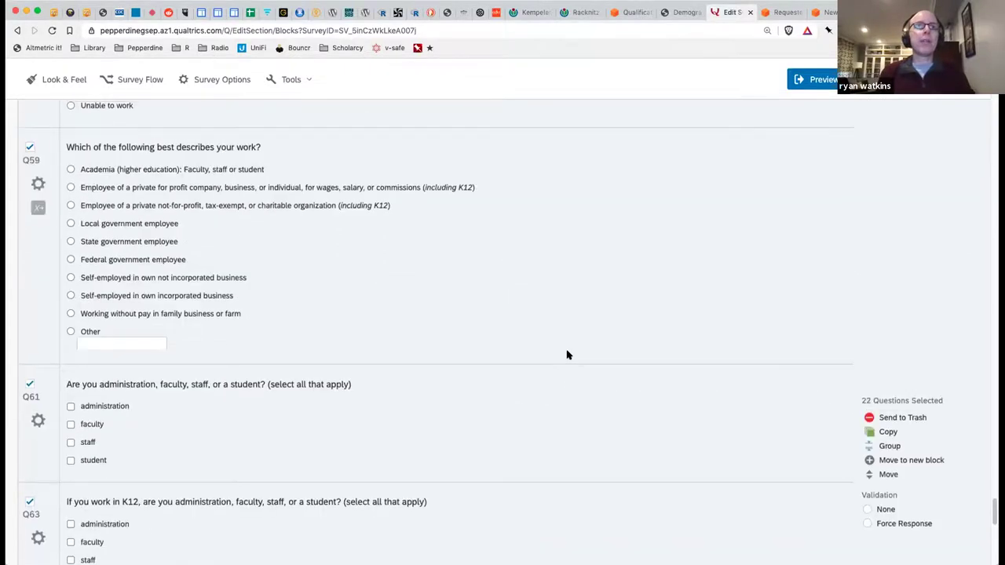
scroll(566, 354, "up", 6)
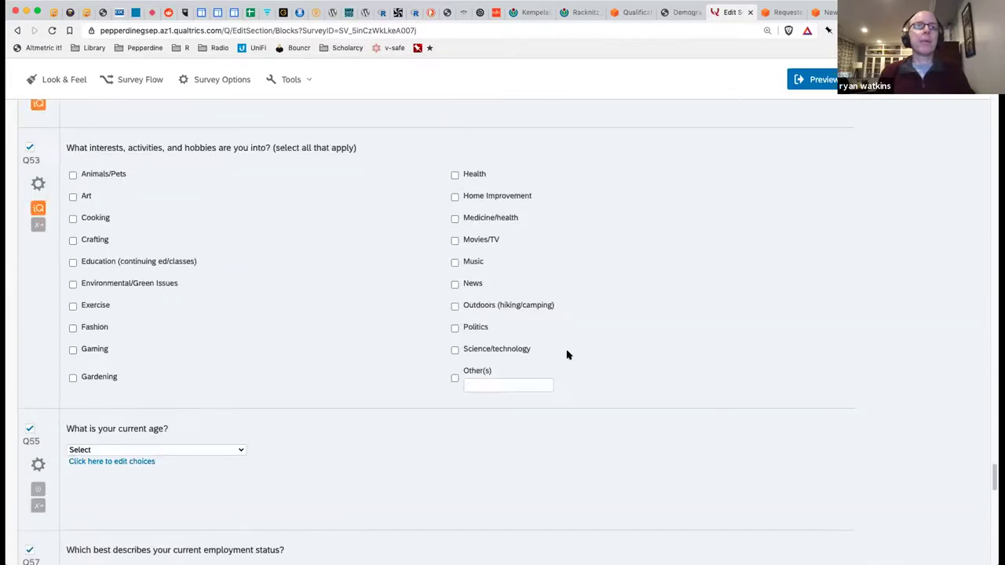
scroll(567, 355, "up", 3)
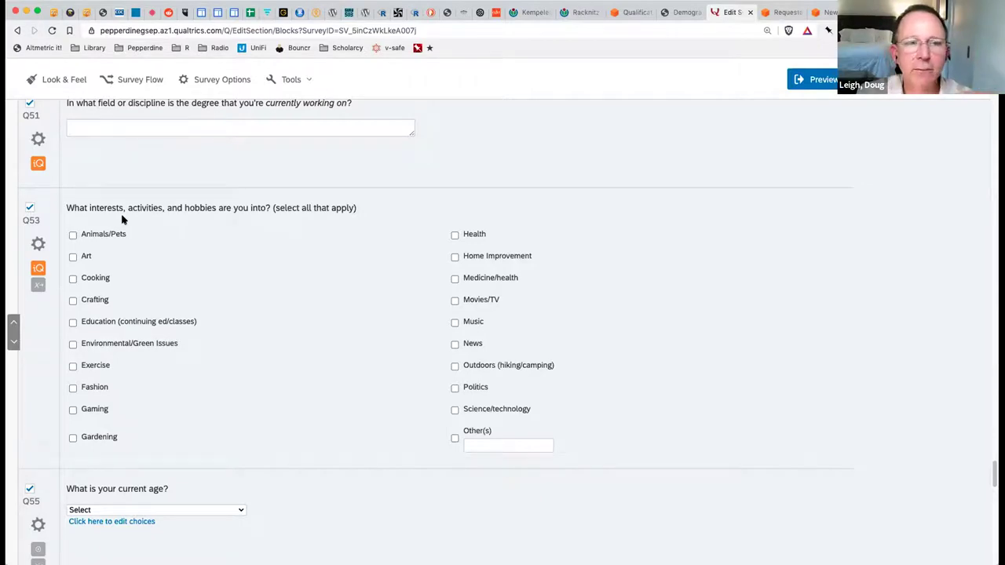
In the interests, activities, and hobbies question, tick Gaming and Cooking, and clear Gaming so only Cooking stays ticked
left_click(72, 410)
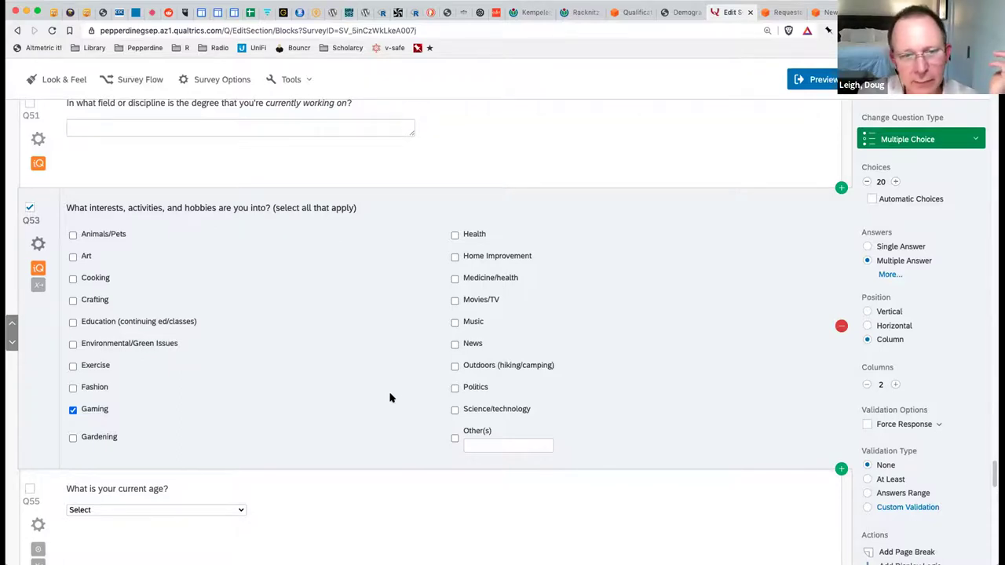
left_click(73, 279)
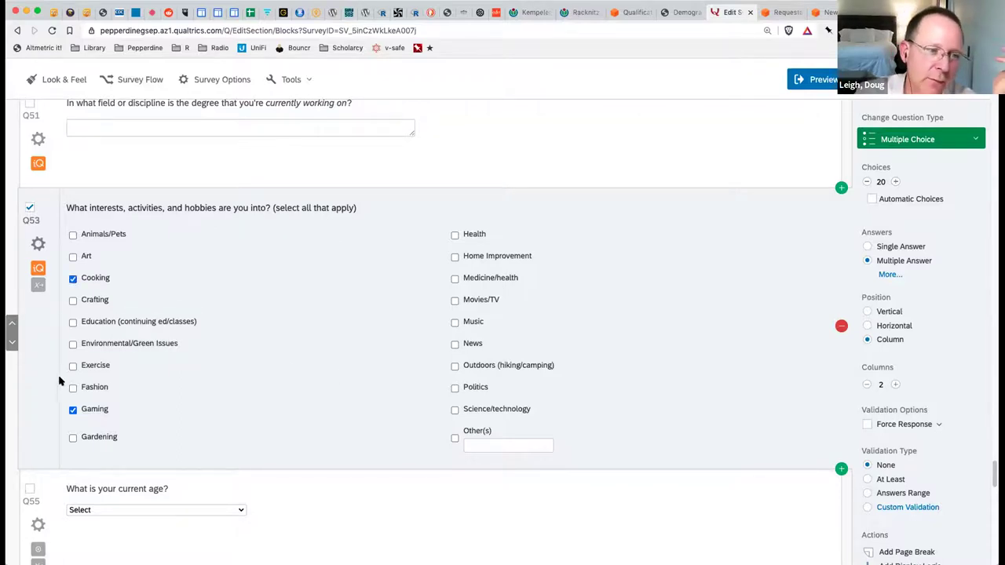
left_click(73, 410)
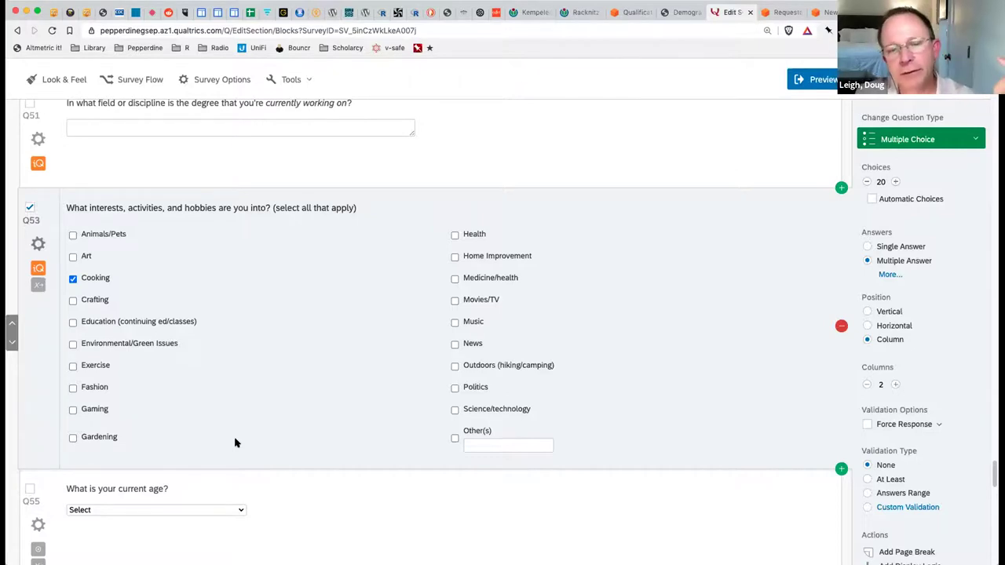
Switch to the Mechanical Turk qualification types list and examine how many workers hold the Asian Americans and African Americans qualifications
left_click(632, 12)
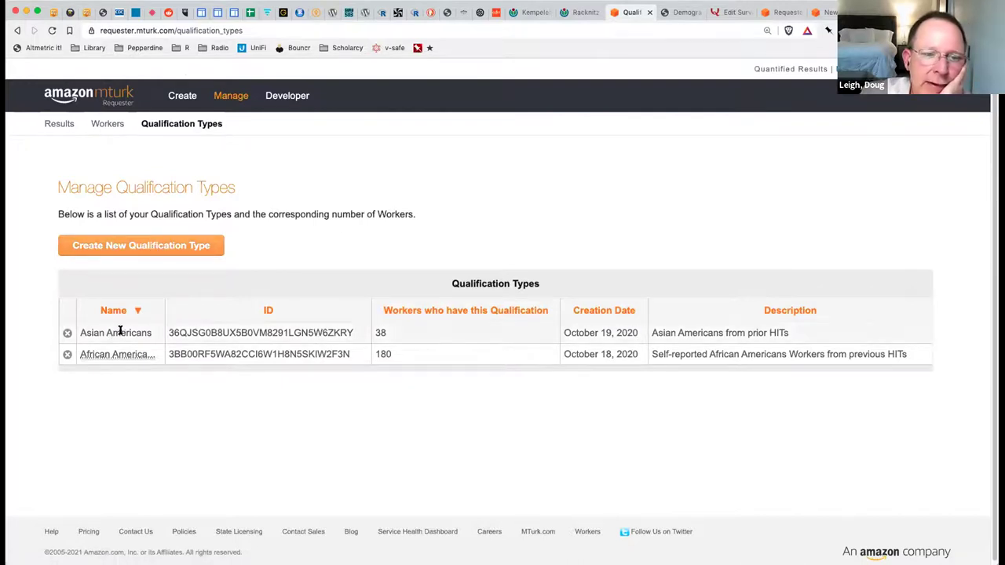
double_click(377, 332)
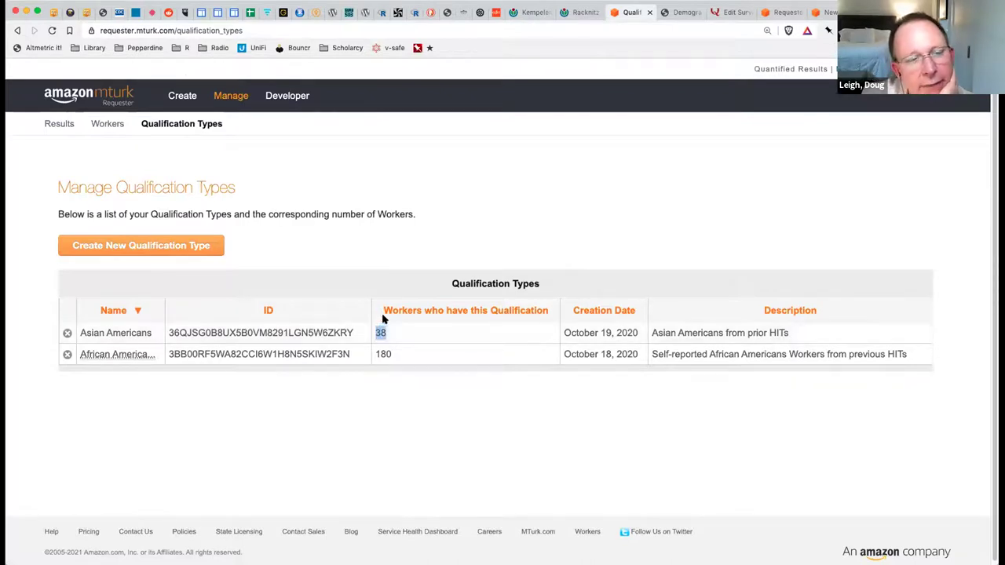
left_click(452, 248)
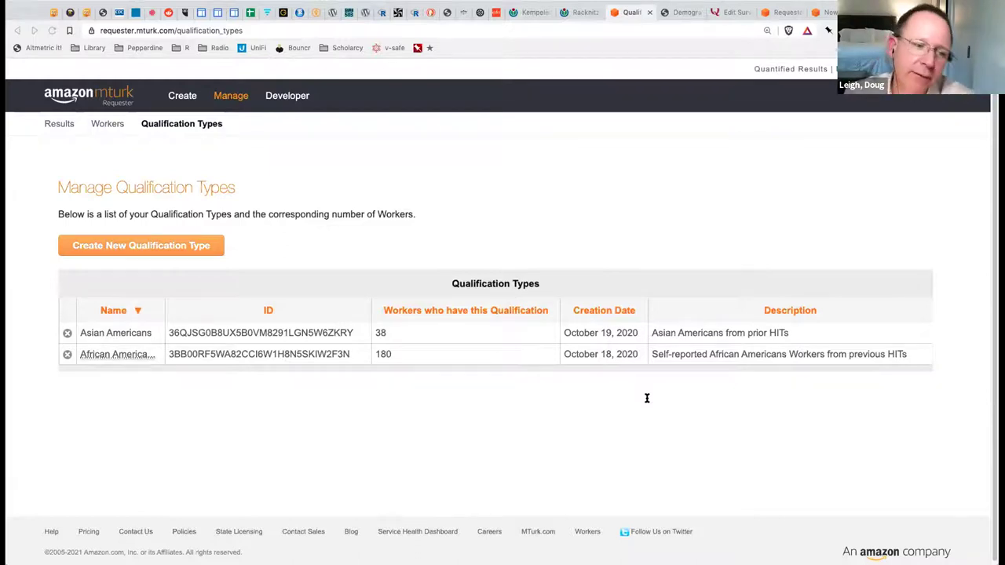
left_click(188, 404)
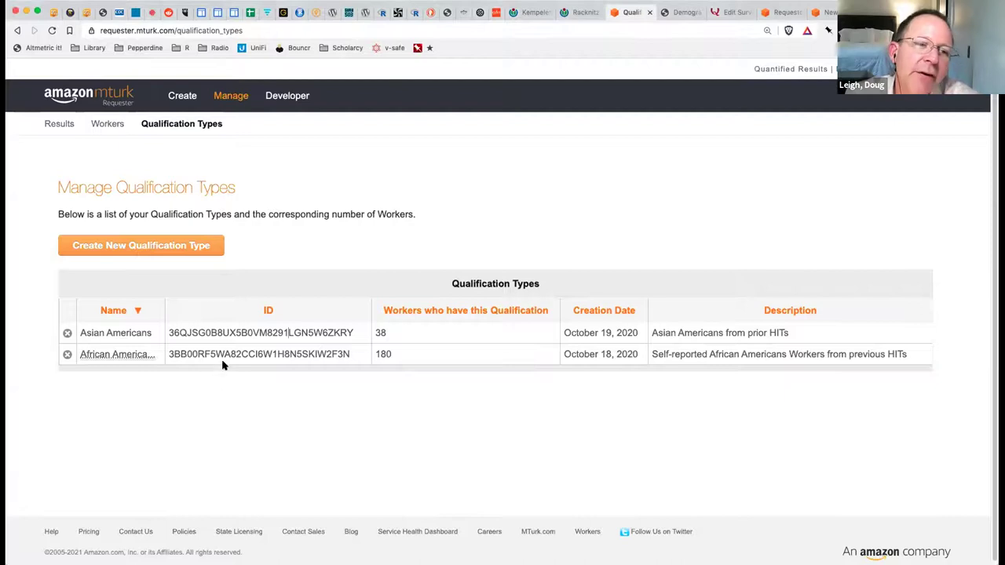
Highlight the worker counts of the Asian Americans and African Americans qualification types, and clear the highlight
double_click(379, 331)
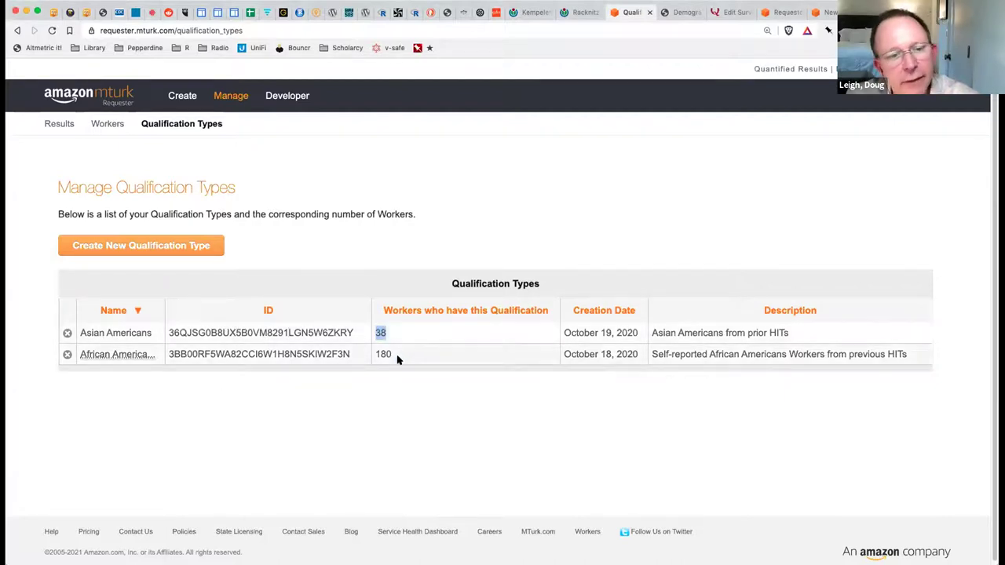
double_click(384, 355)
left_click(421, 385)
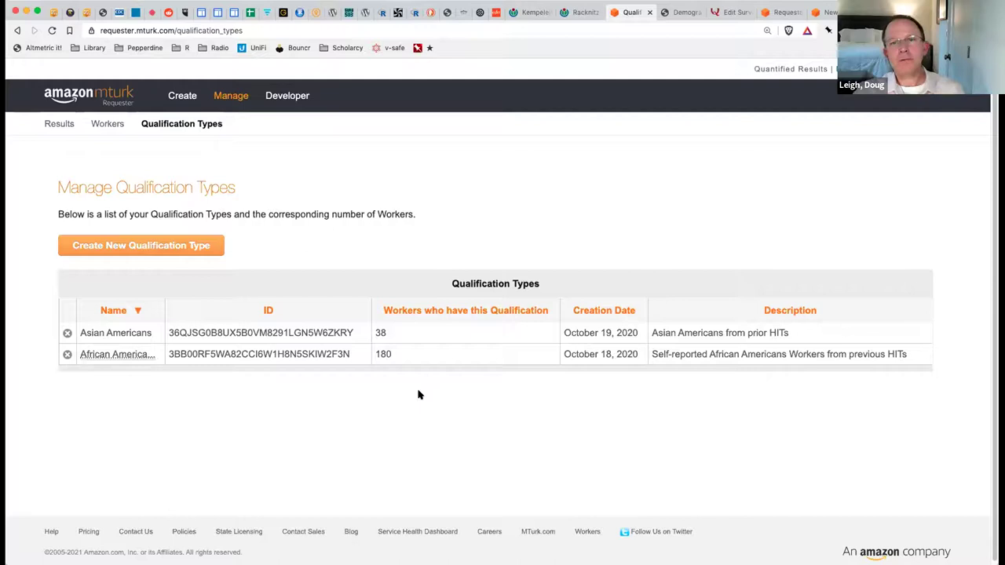
Switch to Qualtrics, leave the Intuitive Physics Test survey for the projects list, and look through the existing surveys
left_click(729, 13)
scroll(686, 227, "down", 15)
scroll(690, 228, "up", 20)
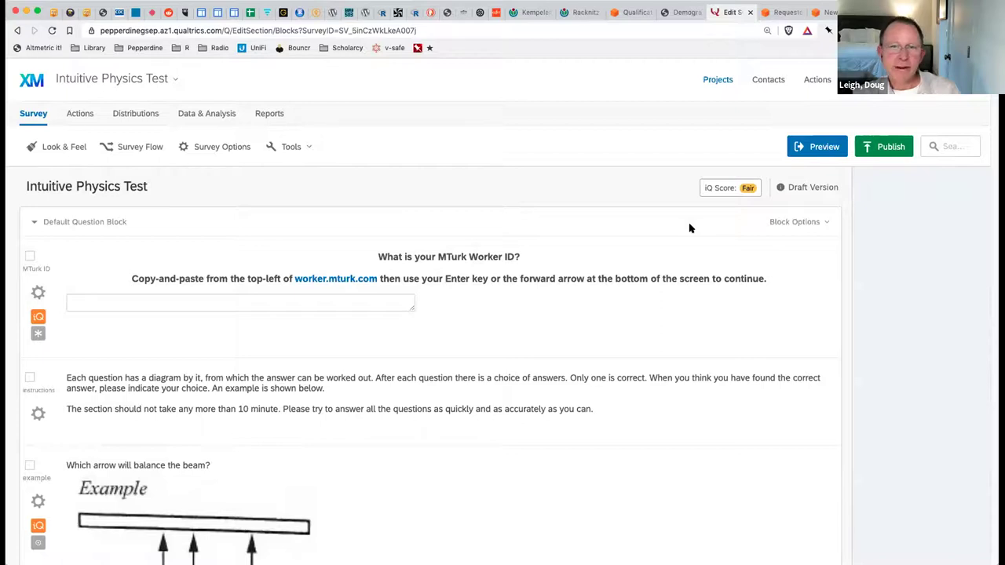
left_click(716, 79)
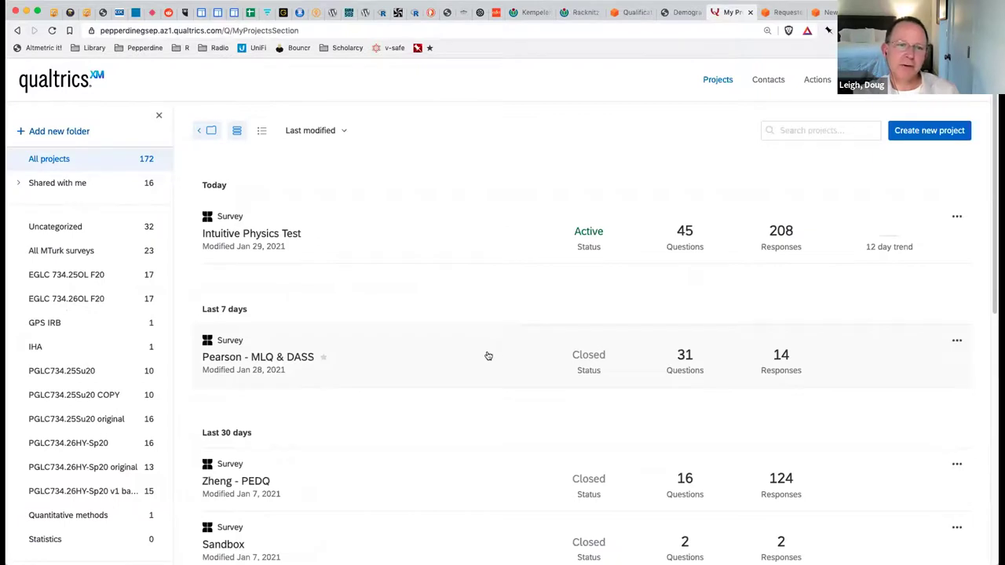
scroll(491, 353, "down", 5)
scroll(488, 356, "down", 3)
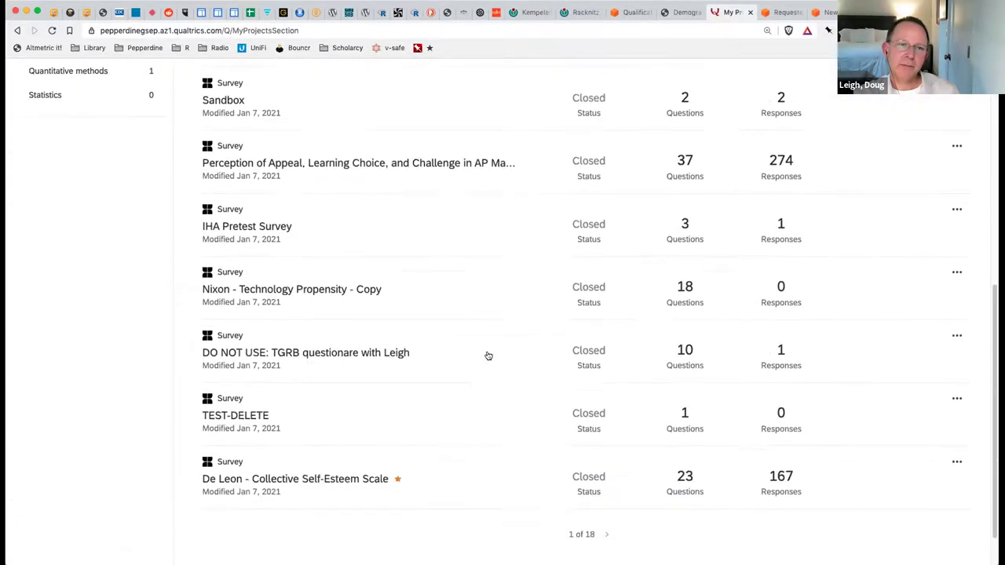
scroll(488, 355, "up", 6)
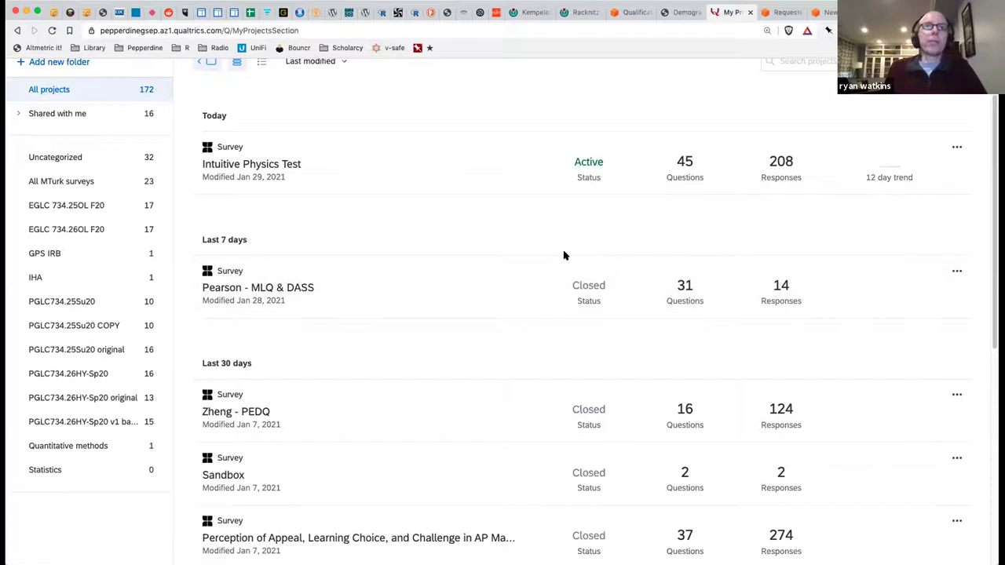
Switch back to Mechanical Turk and create a new project from the Survey Link template
left_click(673, 16)
left_click(628, 16)
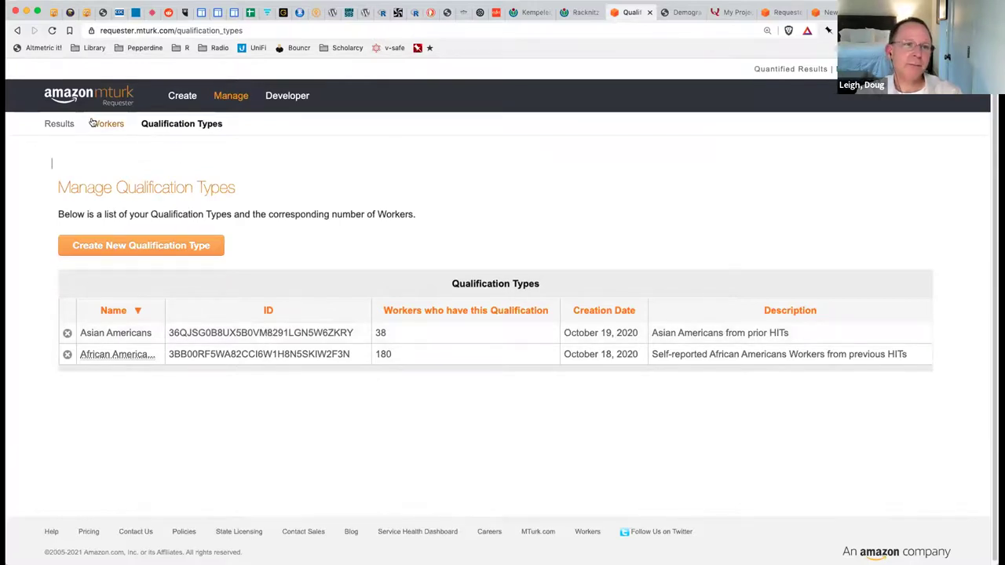
left_click(180, 96)
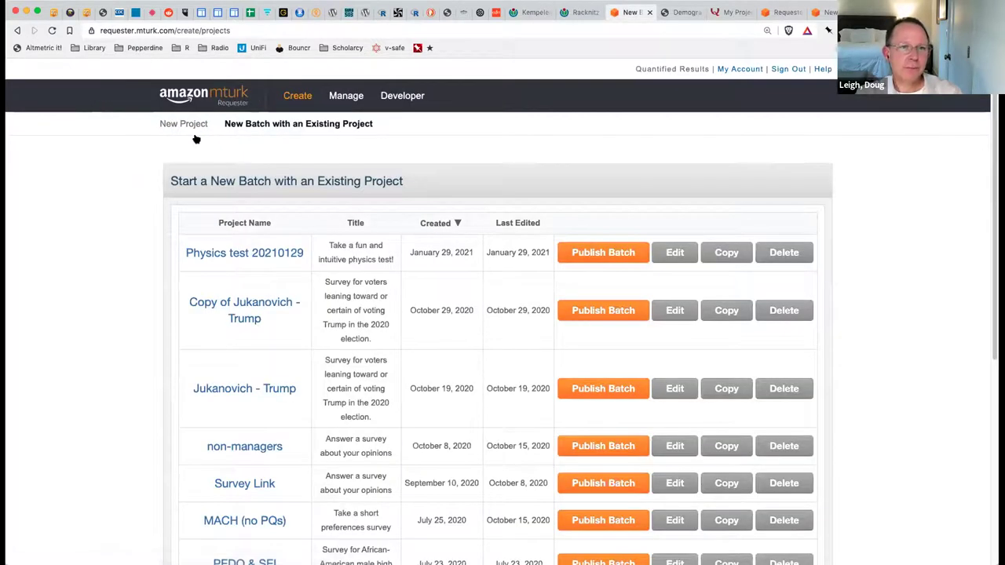
left_click(186, 129)
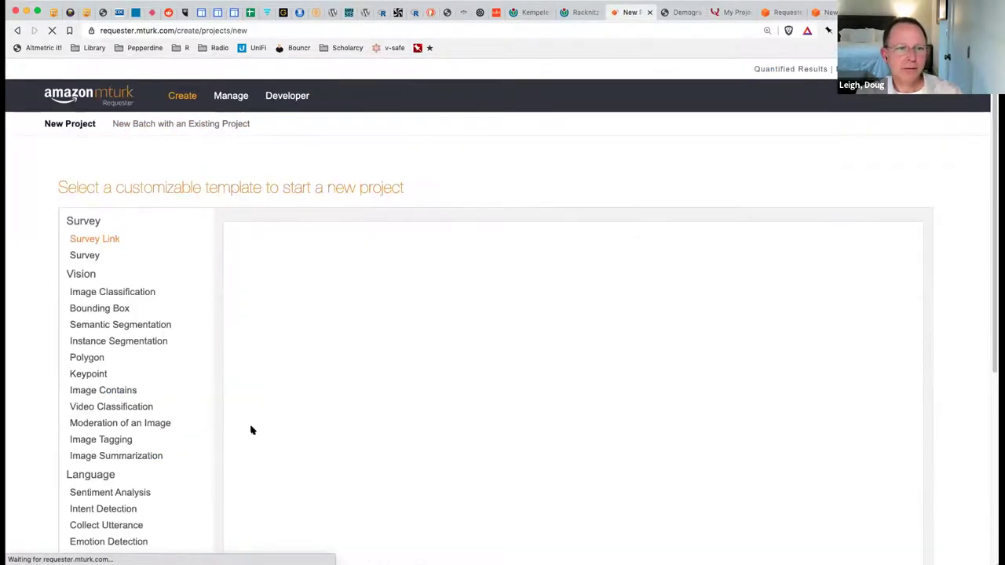
scroll(643, 404, "down", 5)
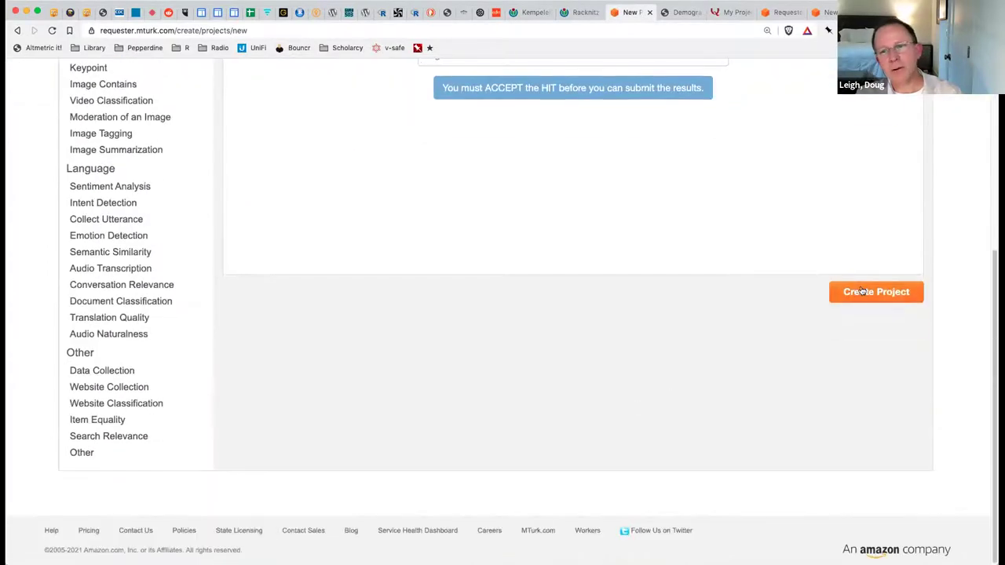
scroll(285, 464, "down", 10)
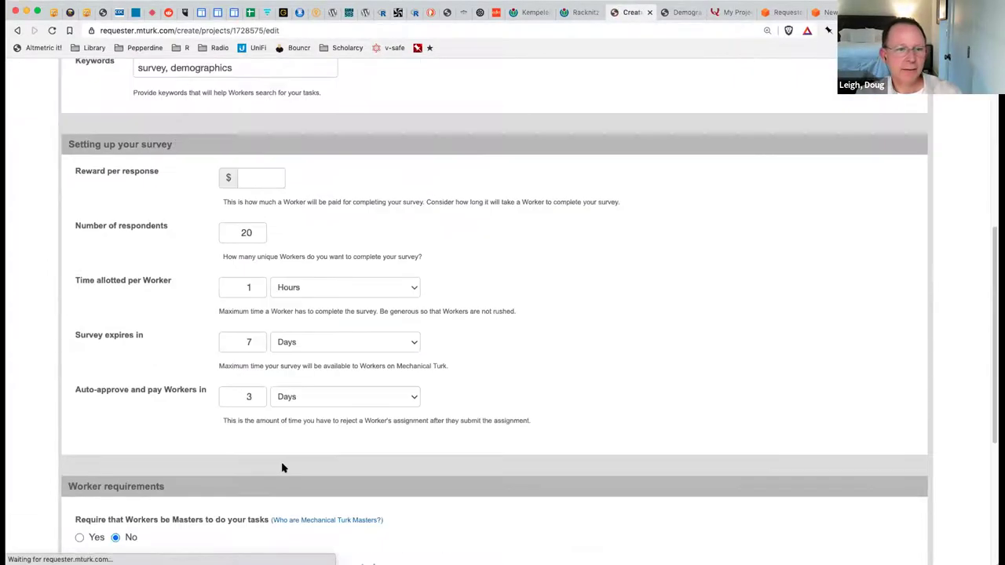
Add a worker requirement to the new project so that the African Americans qualification has not been granted
left_click(128, 310)
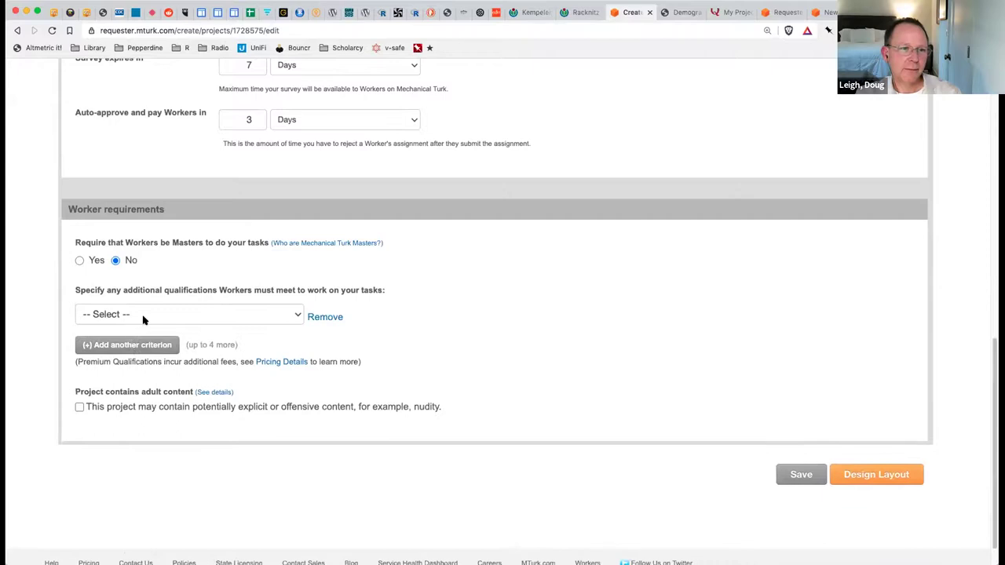
left_click(204, 316)
scroll(153, 420, "down", 20)
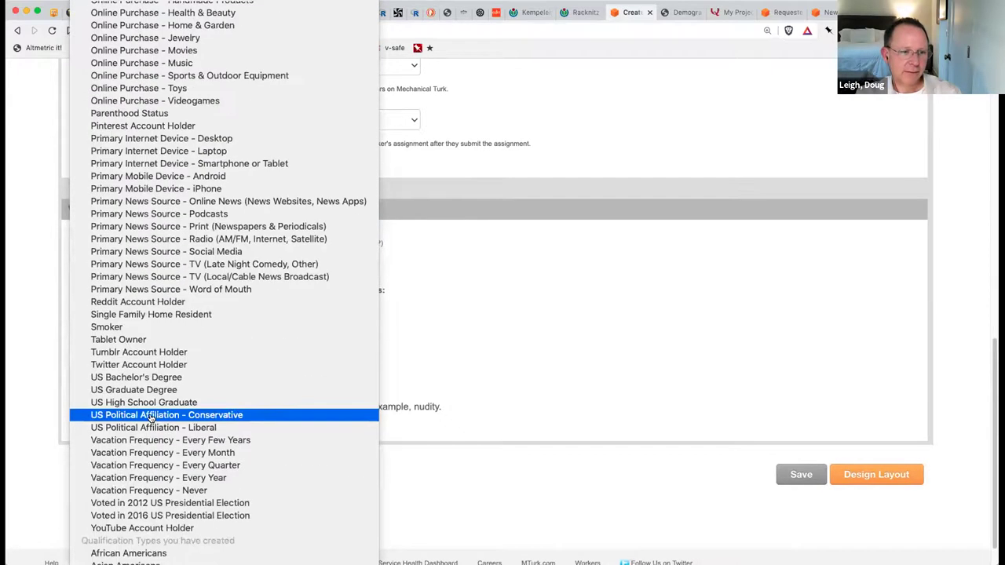
left_click(128, 553)
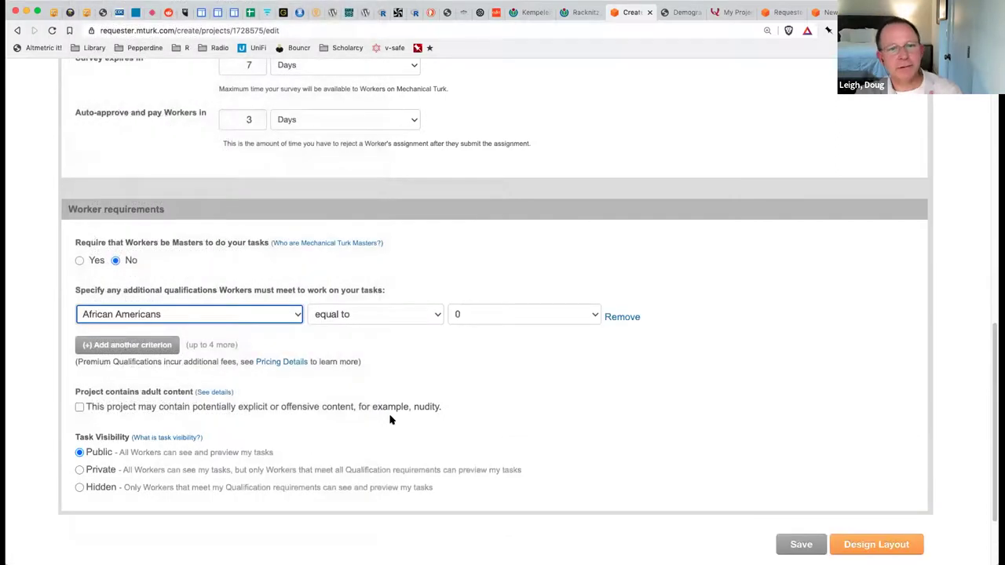
left_click(471, 315)
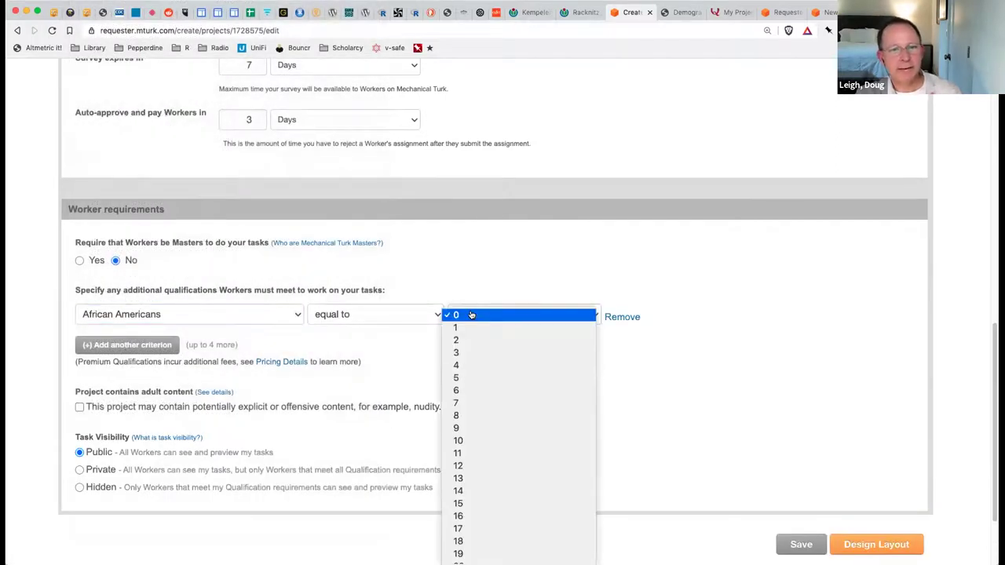
left_click(472, 315)
left_click(428, 314)
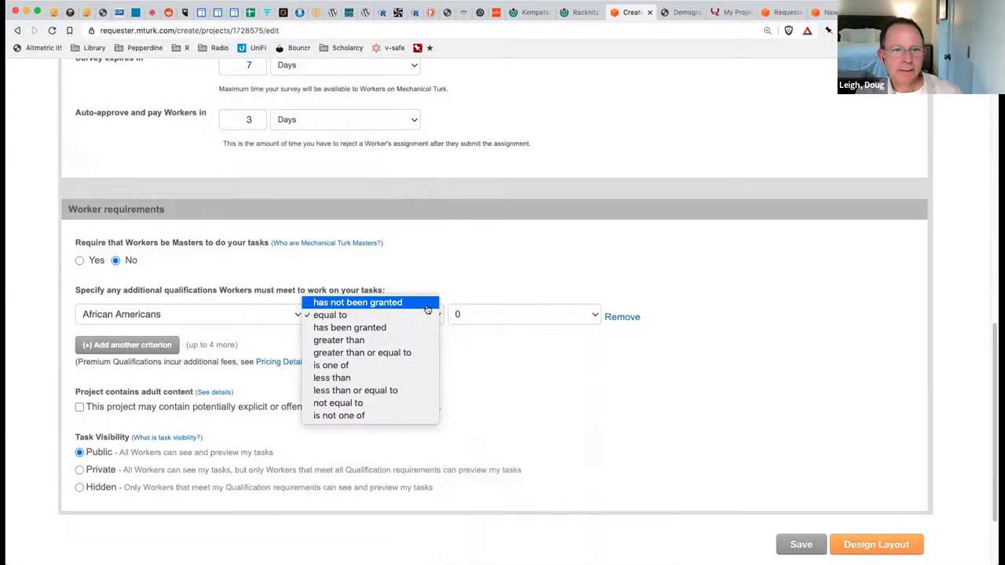
left_click(427, 305)
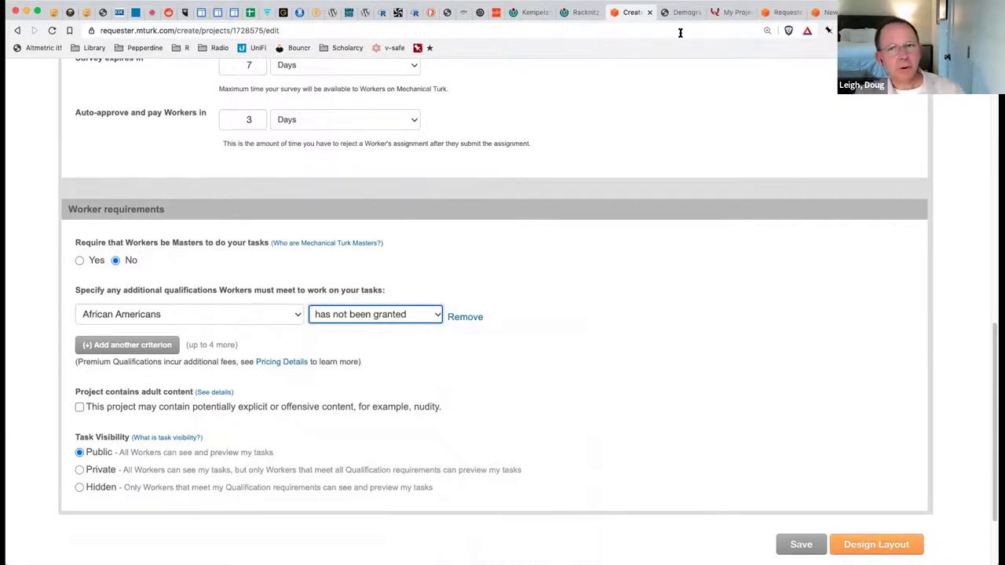
Leave the project without saving and open the Manage Batches results list
left_click(17, 32)
left_click(12, 33)
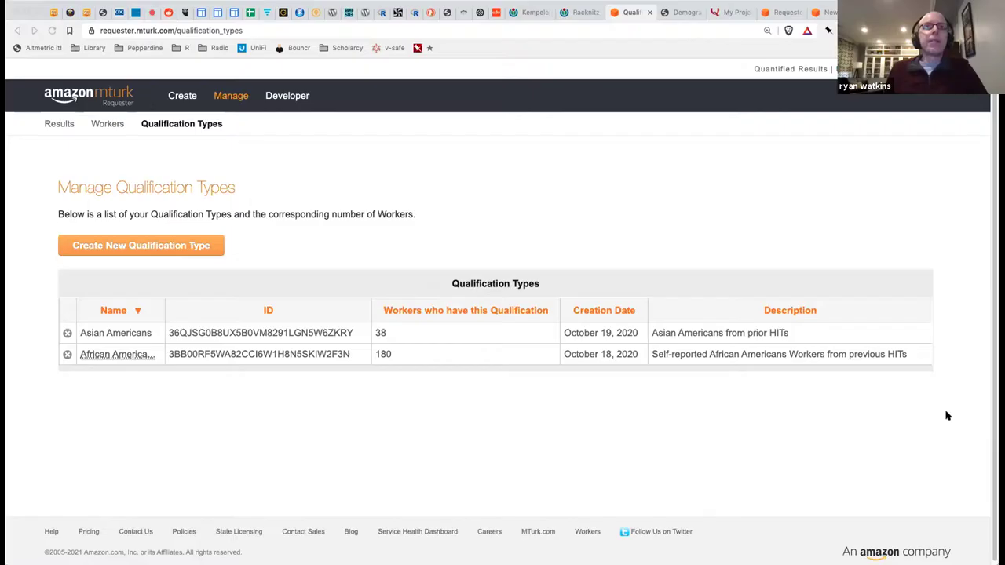
left_click(59, 123)
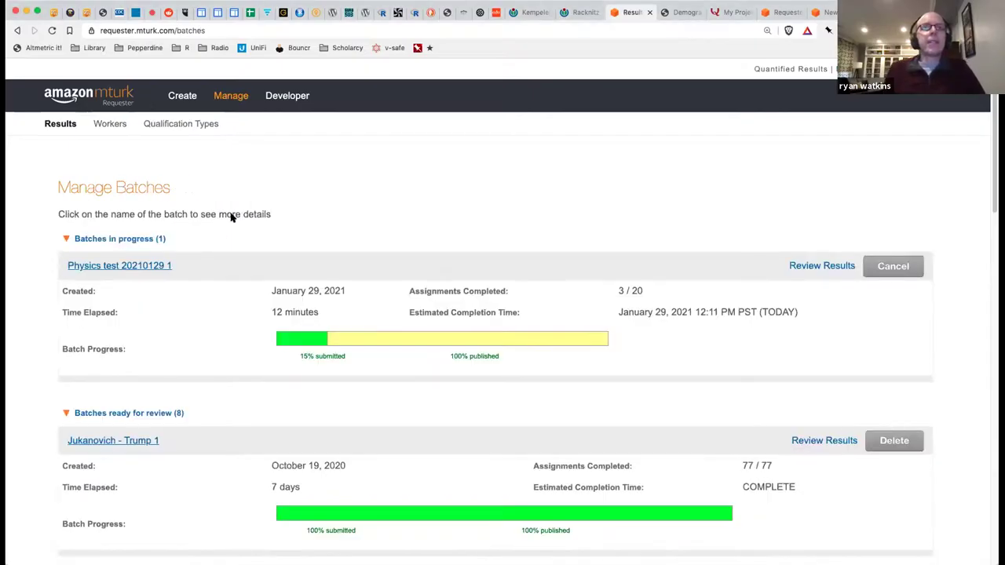
Start a new project, preview the Survey template's sample questions about birds, and create the project from that template
left_click(182, 96)
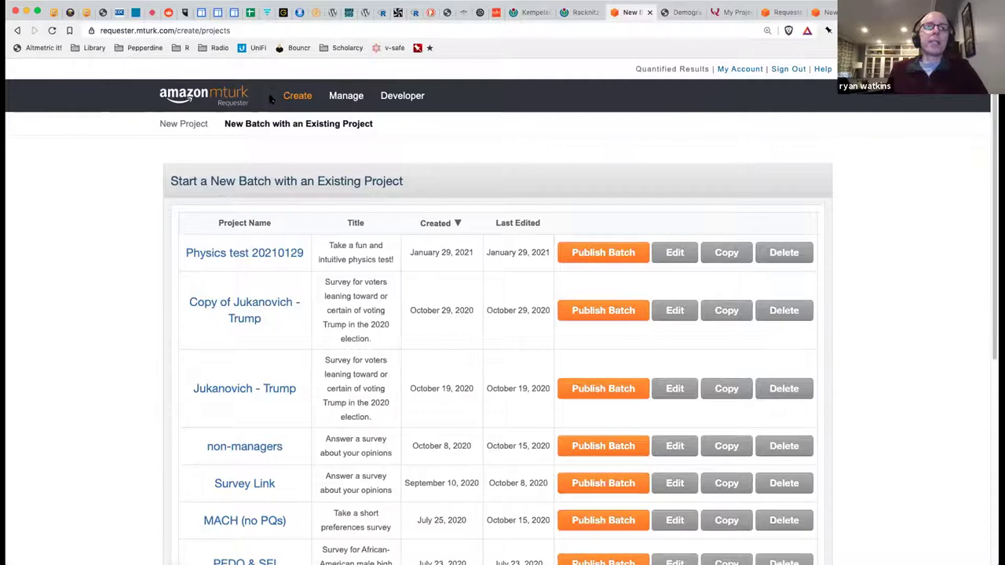
left_click(198, 126)
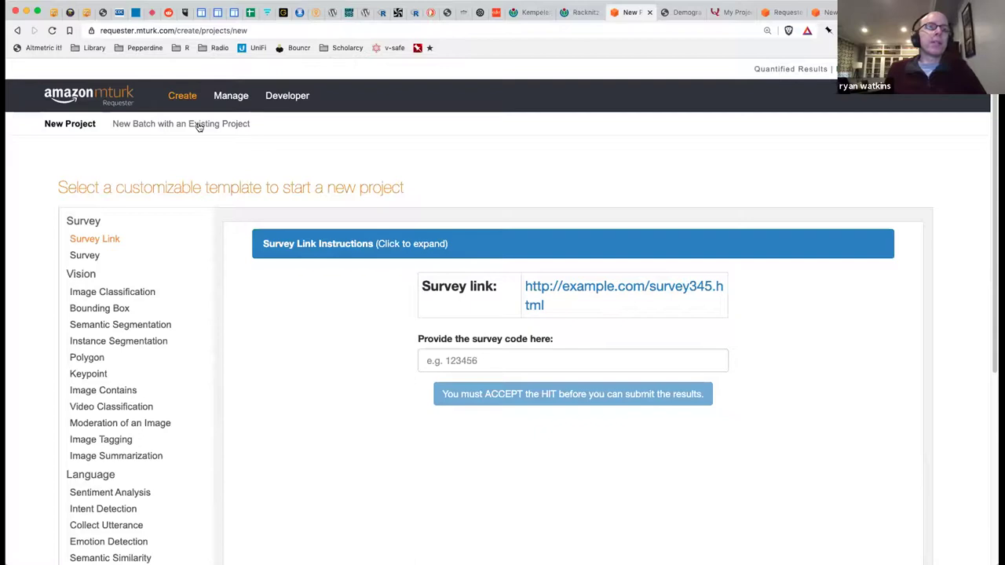
left_click(81, 256)
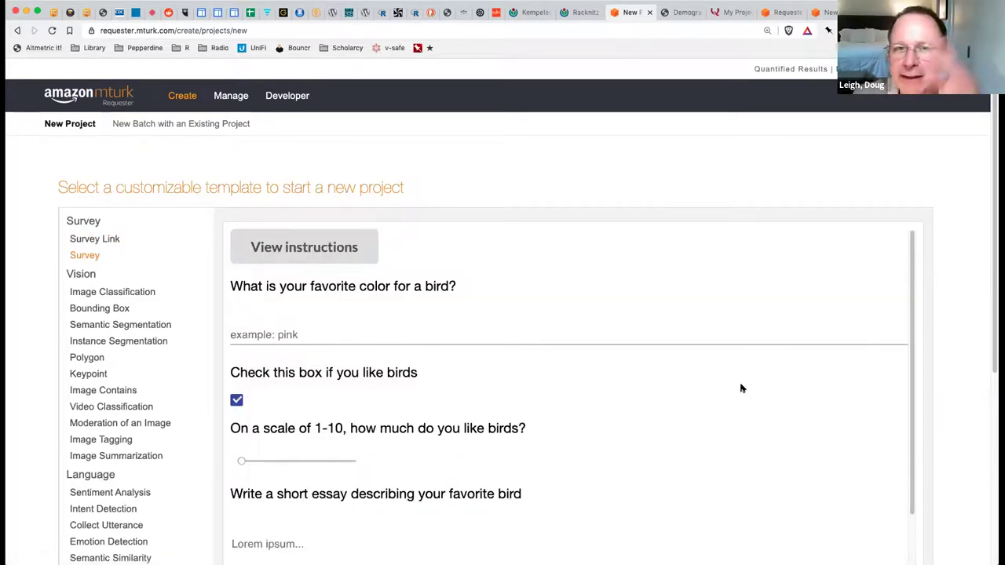
scroll(966, 457, "down", 5)
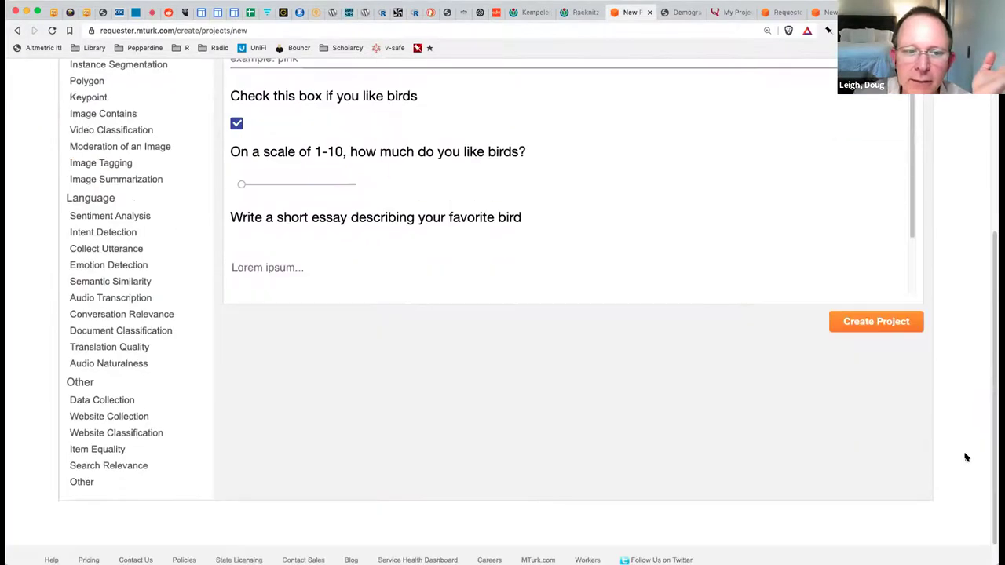
scroll(568, 272, "down", 1)
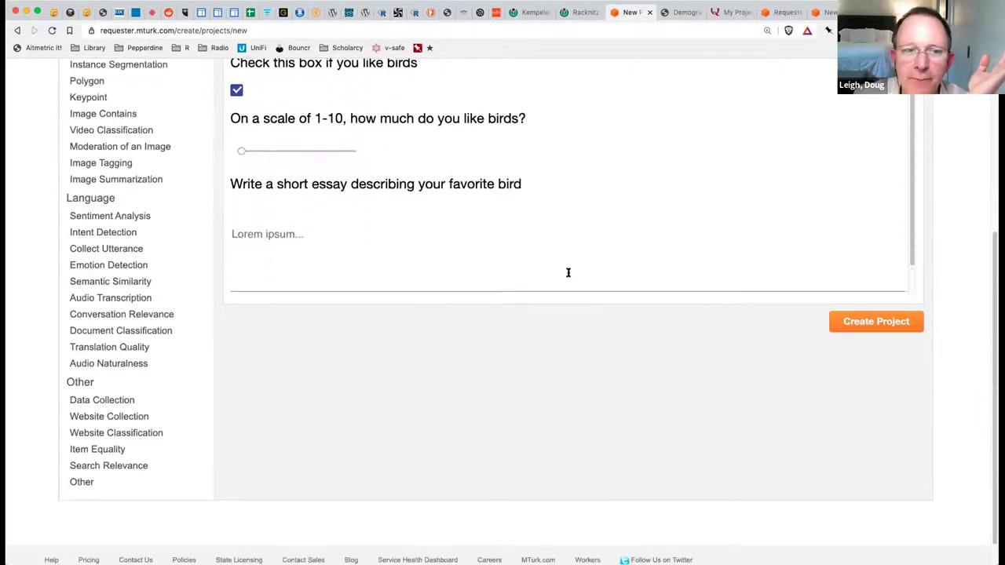
scroll(568, 273, "up", 1)
scroll(389, 437, "up", 2)
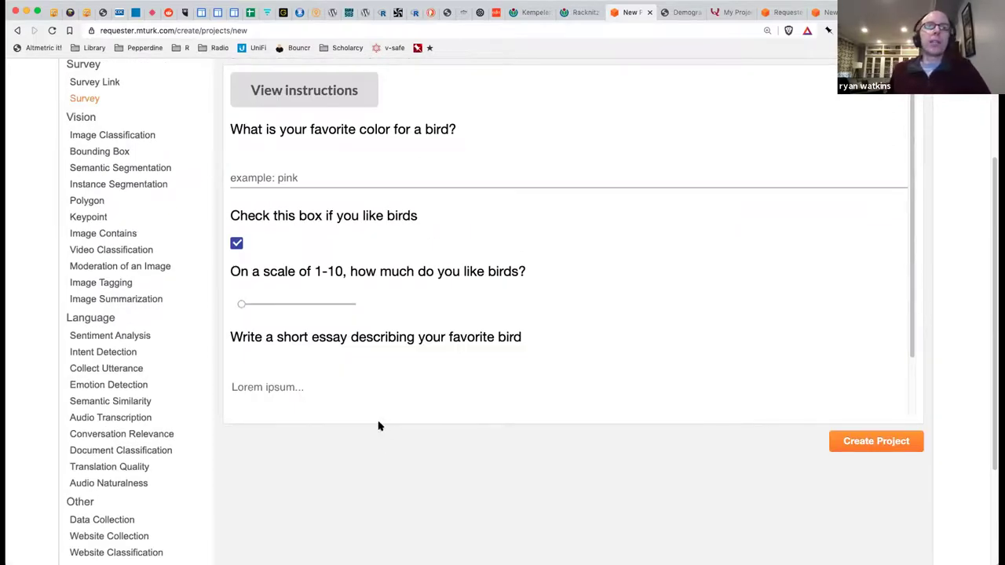
scroll(378, 424, "up", 2)
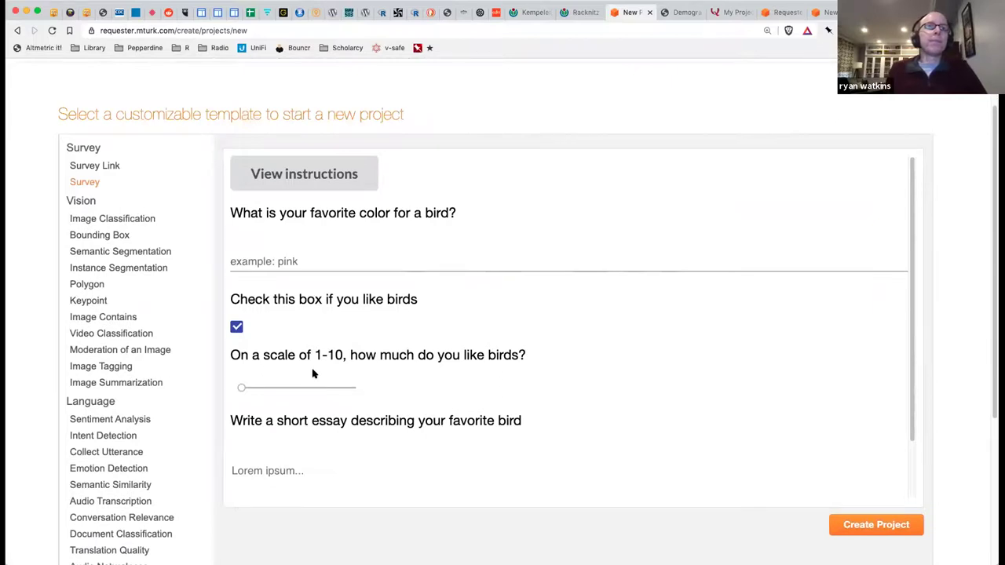
left_click(891, 526)
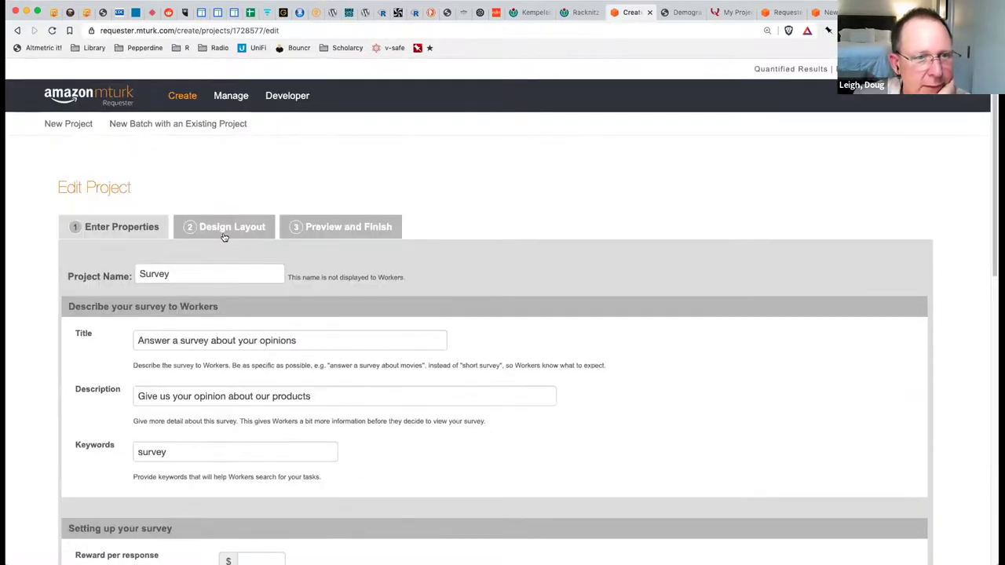
Open the project's design layout and examine its HTML code, highlighting "HTML, CSS, or JavaScript" and the crowd-form tag on line 8
left_click(223, 230)
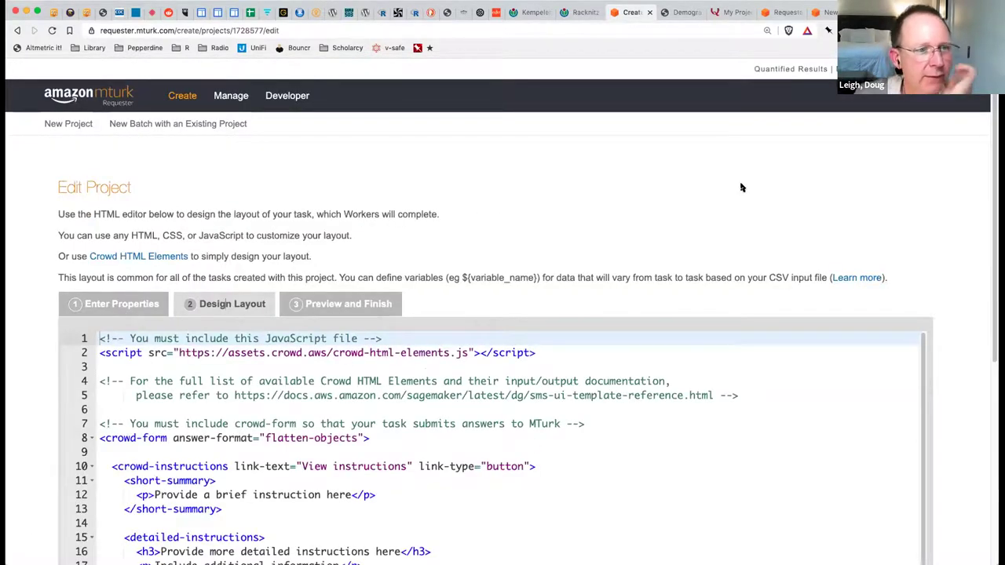
scroll(741, 187, "down", 2)
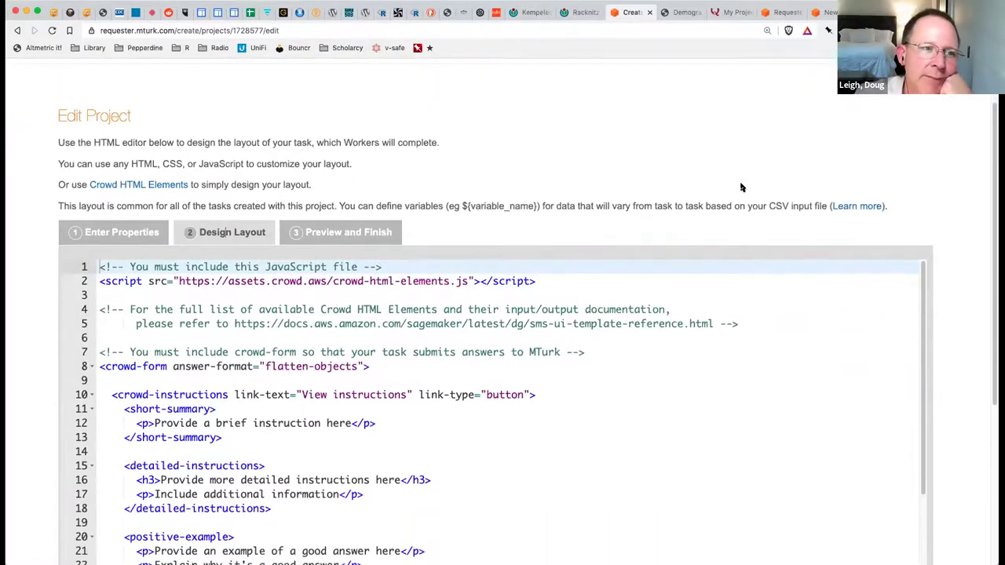
left_click_drag(133, 165, 201, 163)
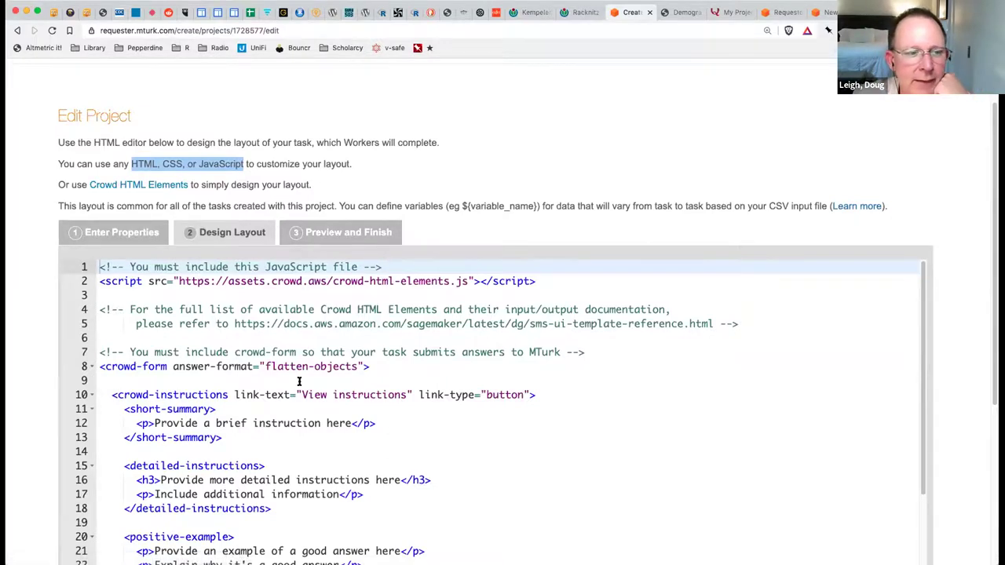
scroll(20, 346, "down", 3)
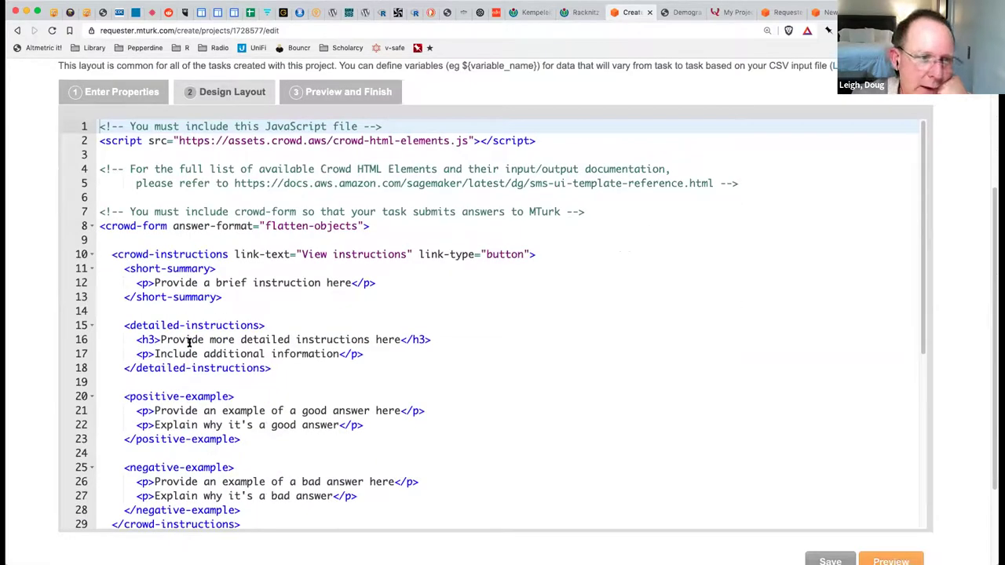
scroll(188, 343, "down", 5)
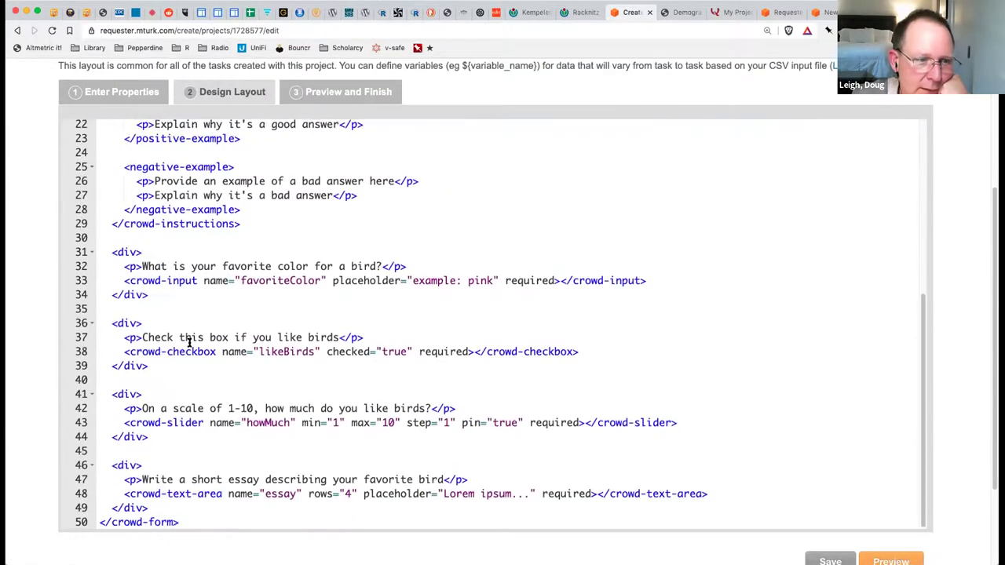
scroll(247, 343, "up", 5)
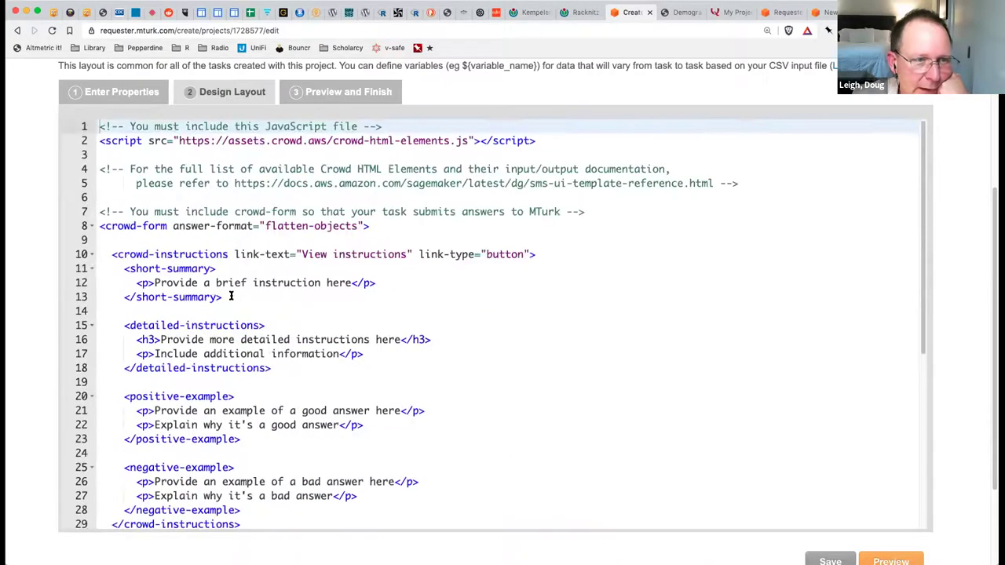
left_click_drag(101, 225, 165, 225)
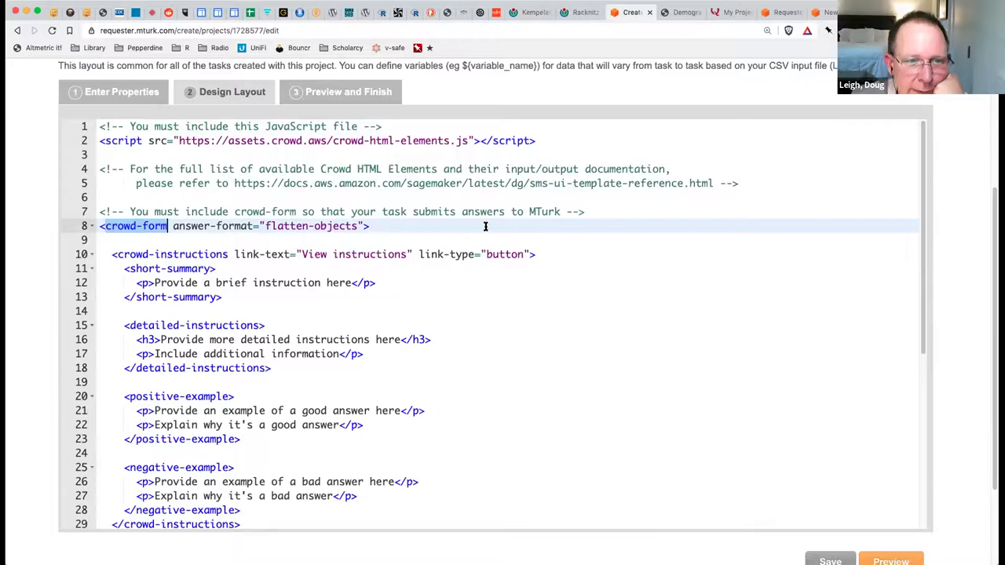
scroll(506, 233, "up", 5)
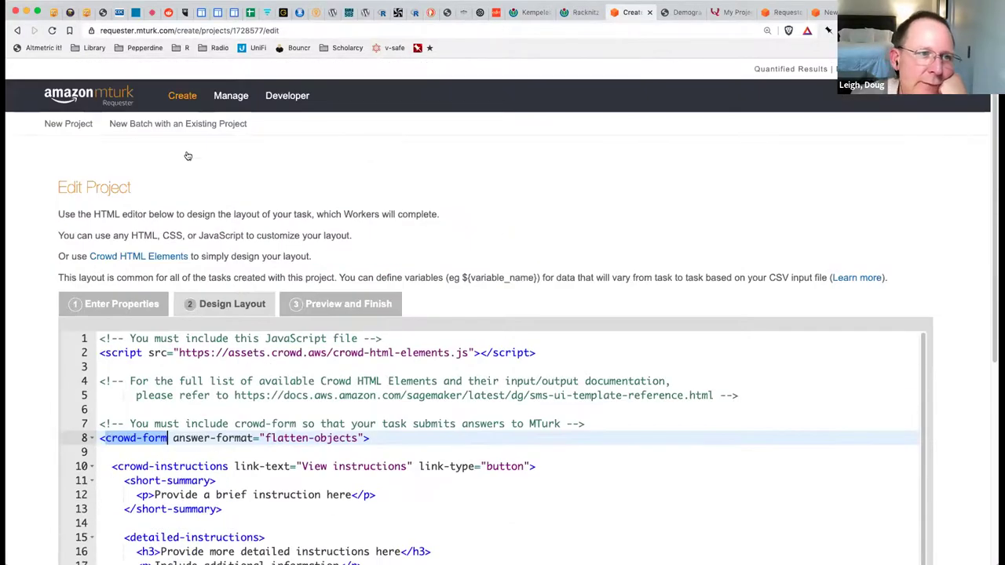
Start a new project, preview the Polygon template's labelling task under Vision, and create a project from that template
left_click(70, 124)
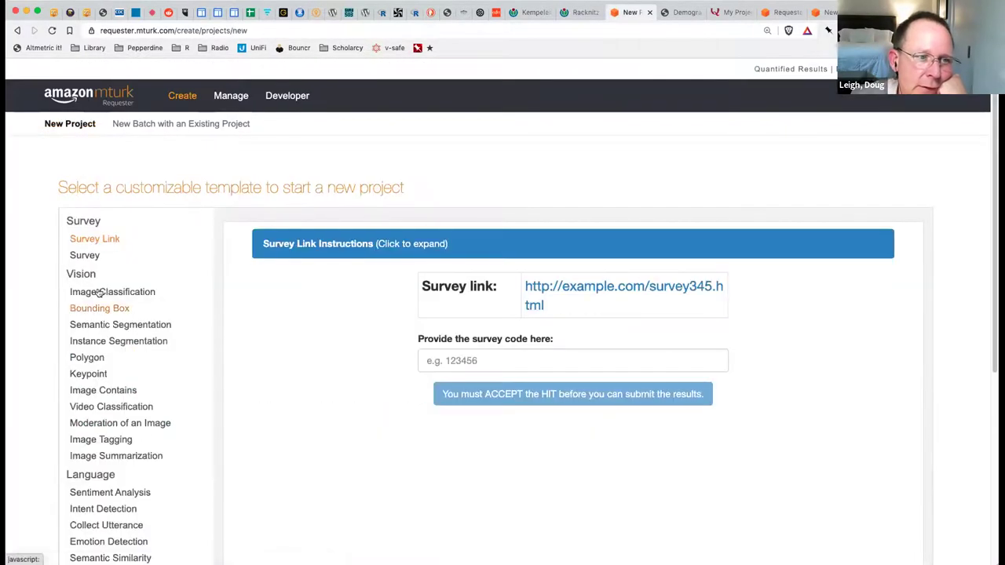
scroll(141, 382, "down", 6)
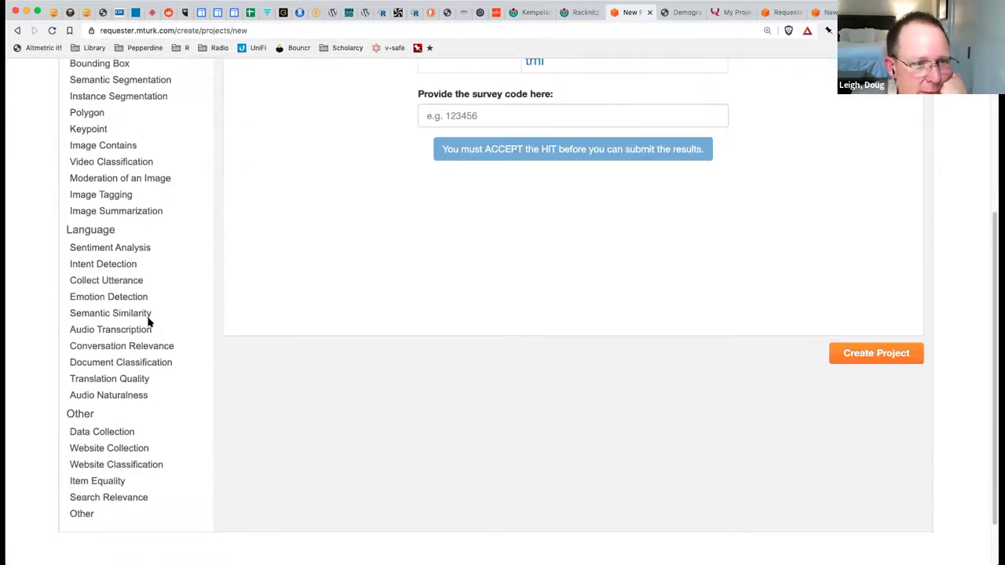
left_click(92, 114)
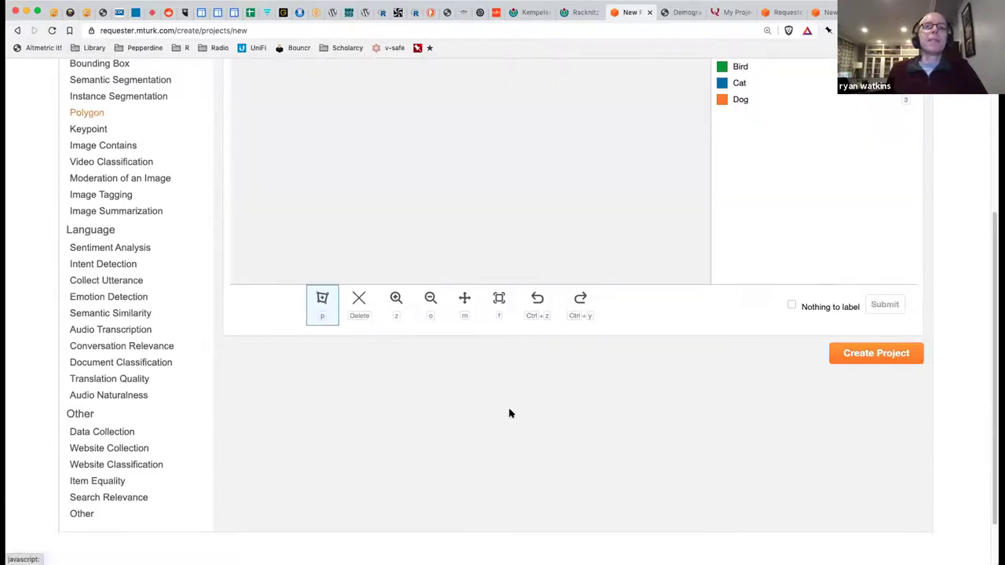
scroll(517, 419, "up", 1)
scroll(517, 420, "up", 5)
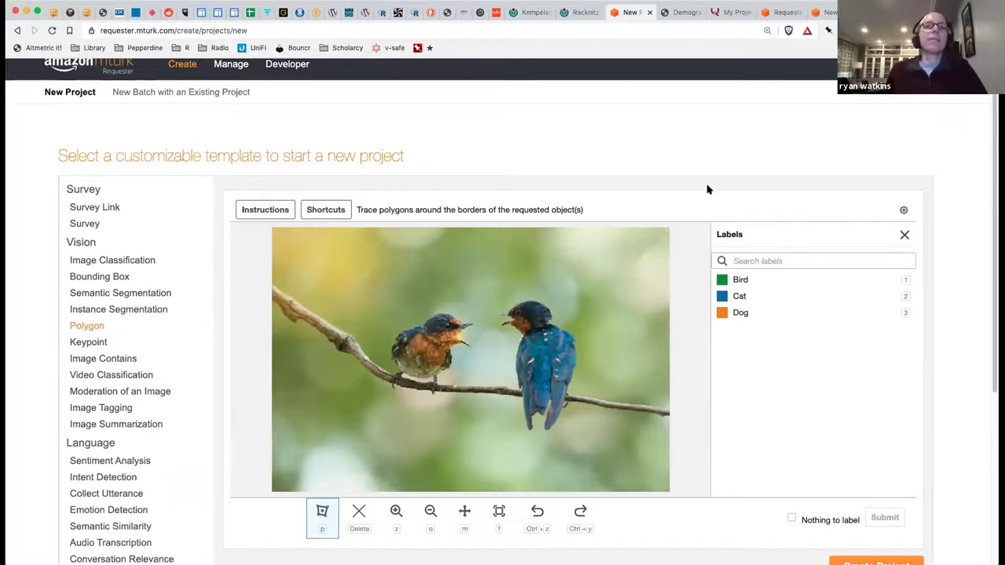
scroll(724, 168, "down", 4)
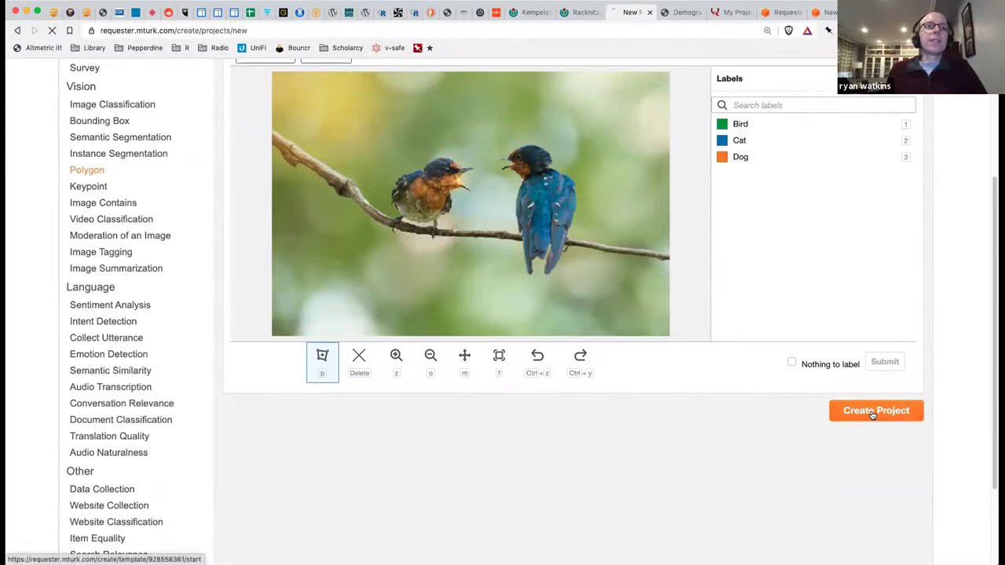
left_click(873, 412)
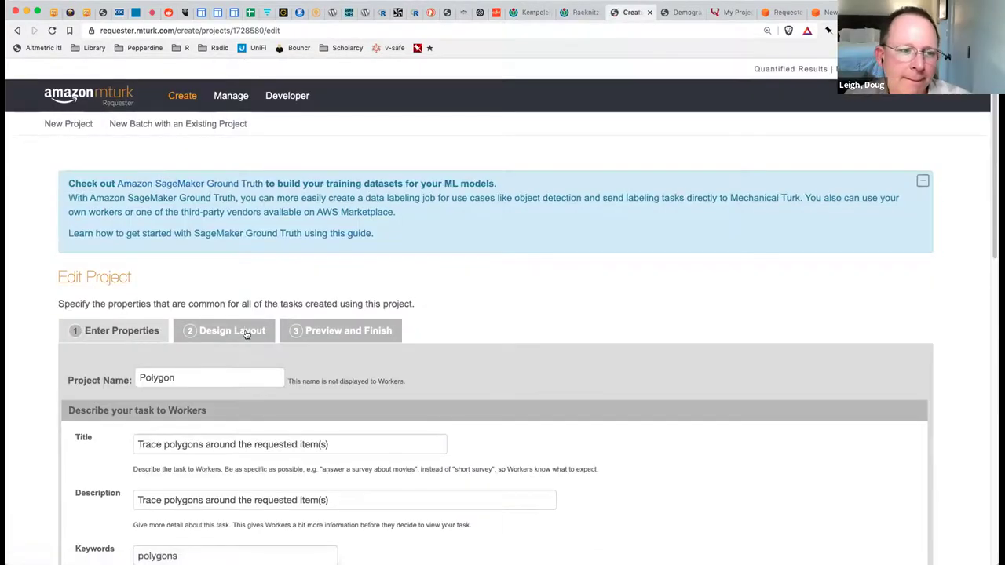
Open the Polygon project's design layout and examine its HTML code, including the crowd-polygon element and its image_url source
left_click(243, 333)
scroll(620, 312, "down", 8)
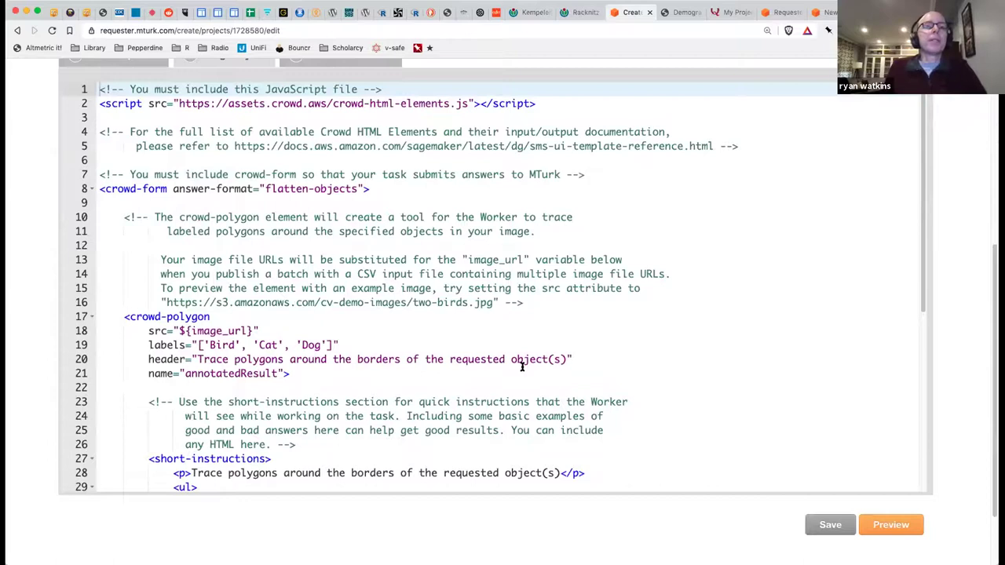
scroll(522, 367, "down", 10)
scroll(522, 366, "down", 2)
scroll(522, 367, "up", 10)
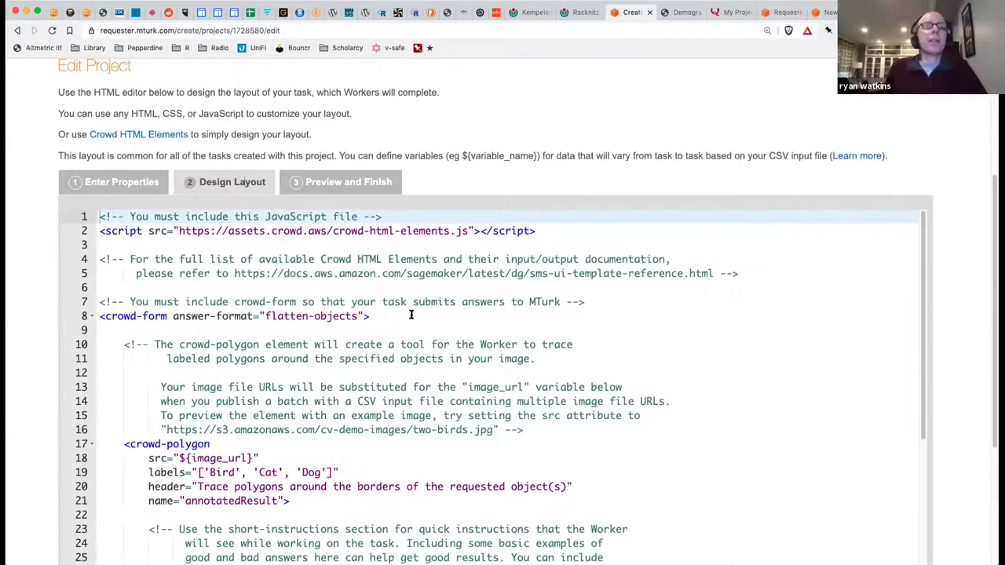
scroll(637, 130, "down", 1)
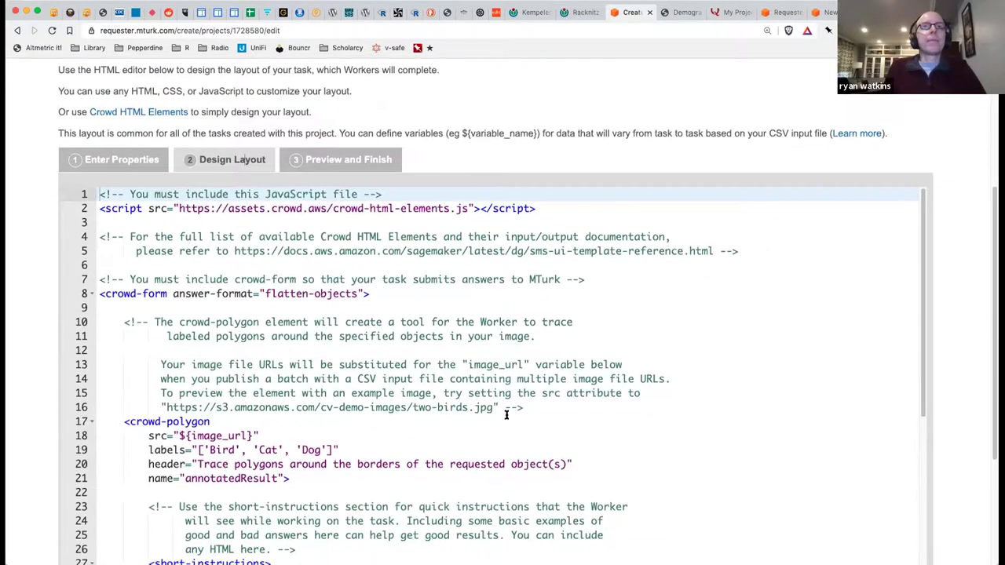
scroll(501, 414, "down", 3)
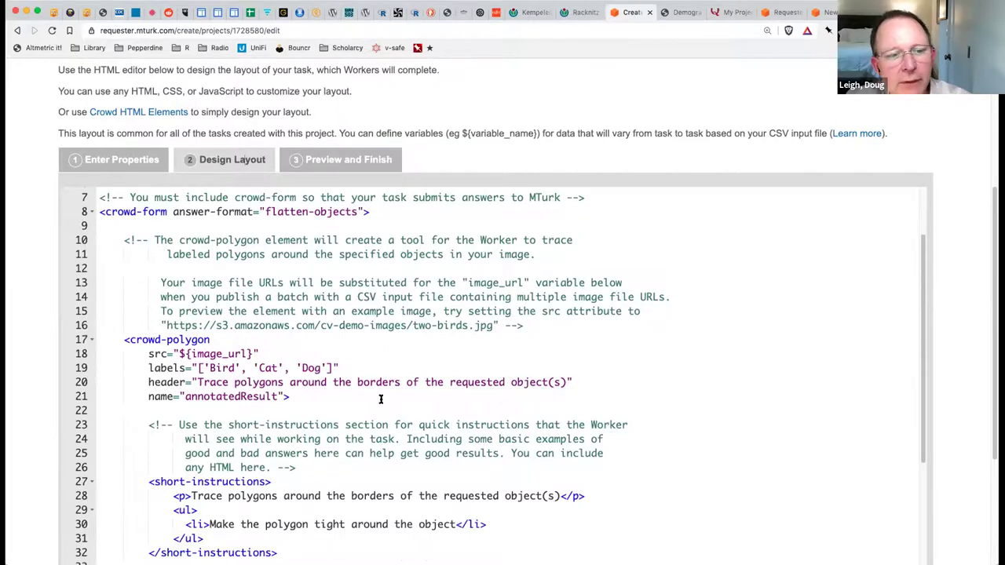
Copy the example image URL ending in two-birds.jpg from line 16, view the image in a separate browser tab, and close that tab
left_click_drag(167, 325, 492, 325)
key("super+c")
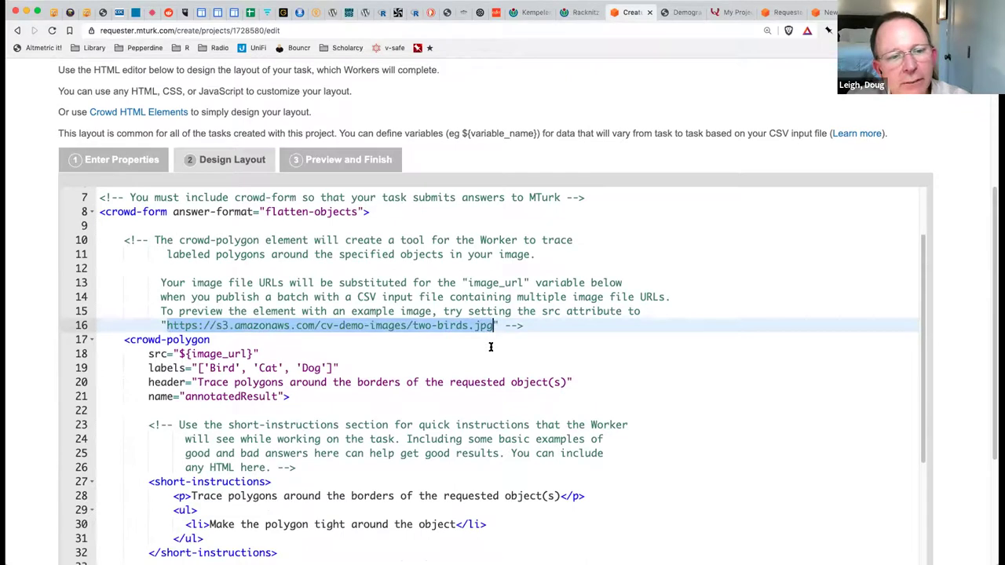
key("super+t")
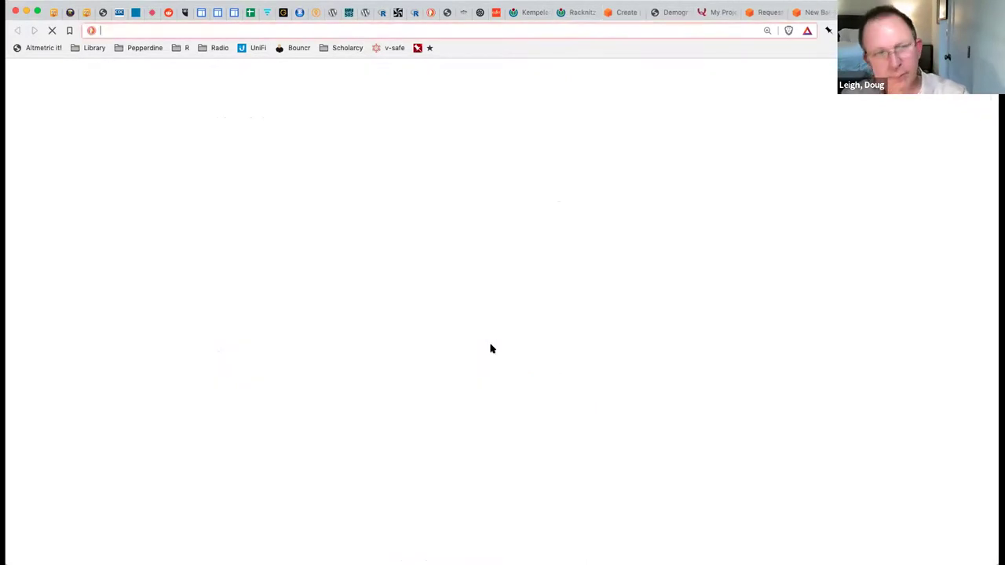
key("super+v")
key("Return")
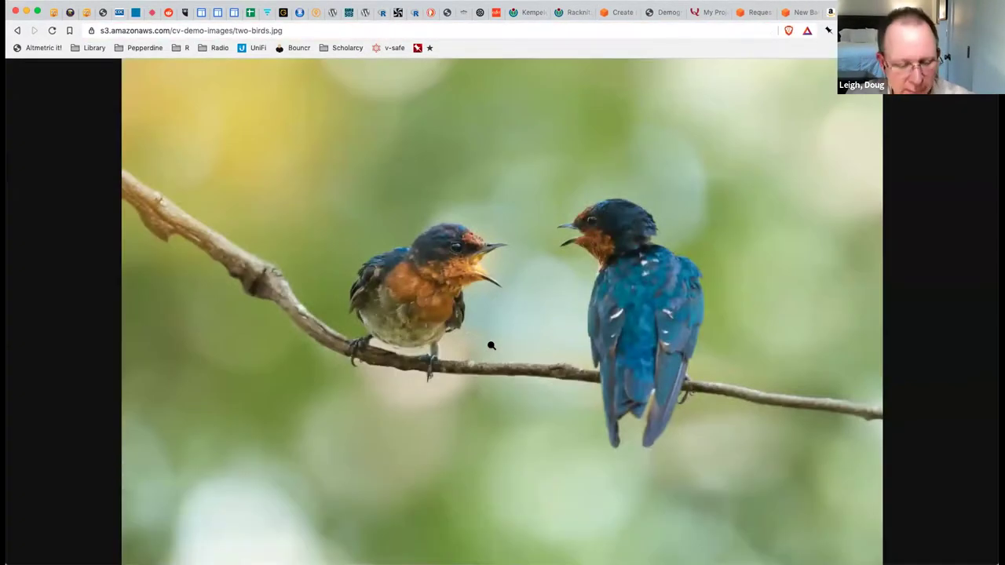
key("super+w")
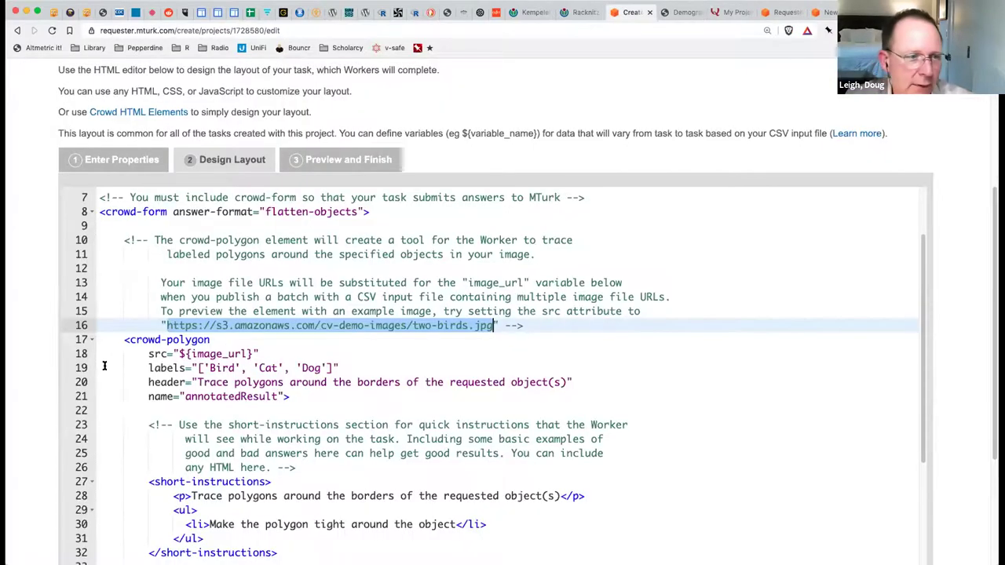
Leave the Polygon project's design layout and start another new project to reach the template selection
scroll(38, 368, "down", 3)
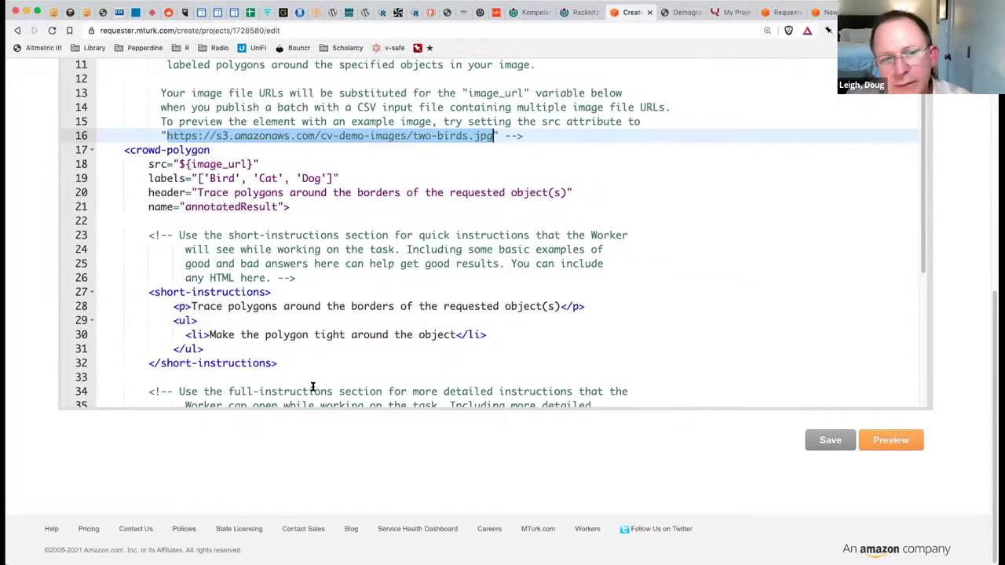
scroll(318, 385, "up", 1)
scroll(157, 491, "up", 5)
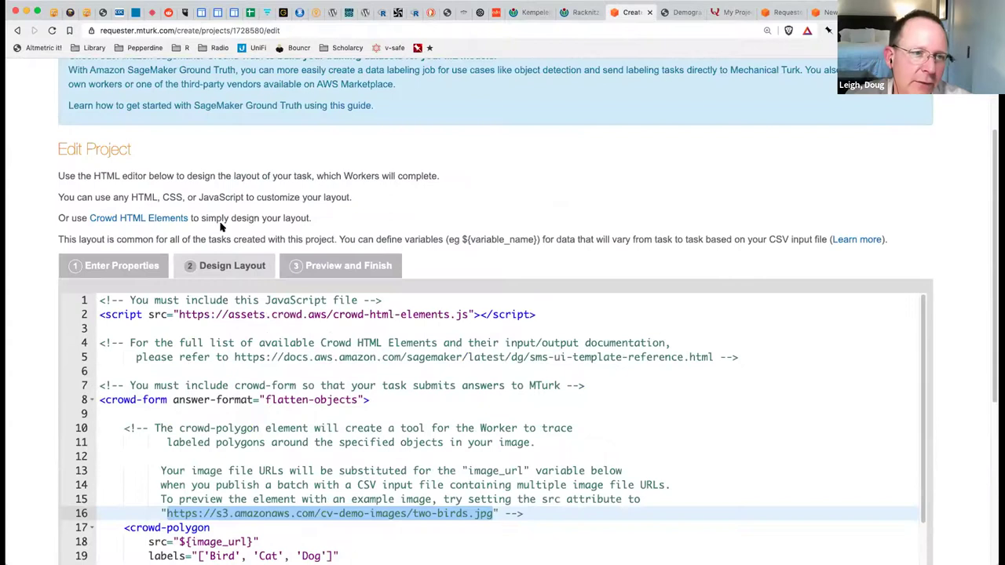
scroll(227, 188, "up", 2)
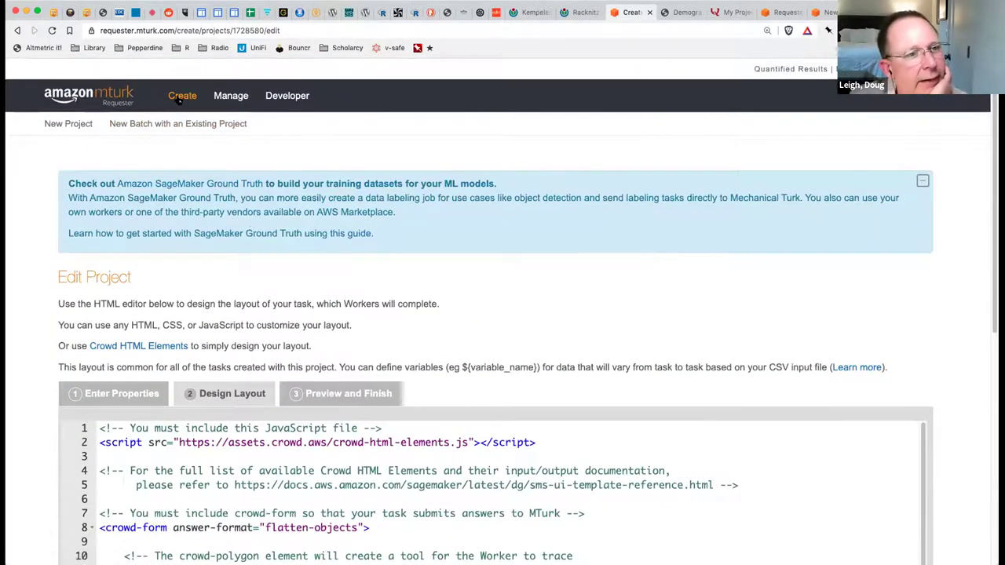
left_click(181, 125)
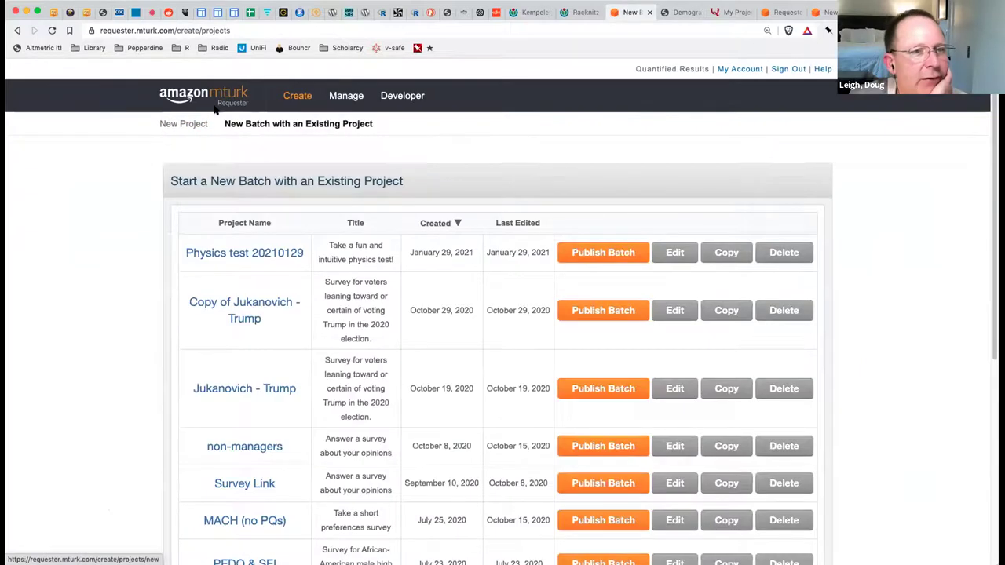
left_click(196, 124)
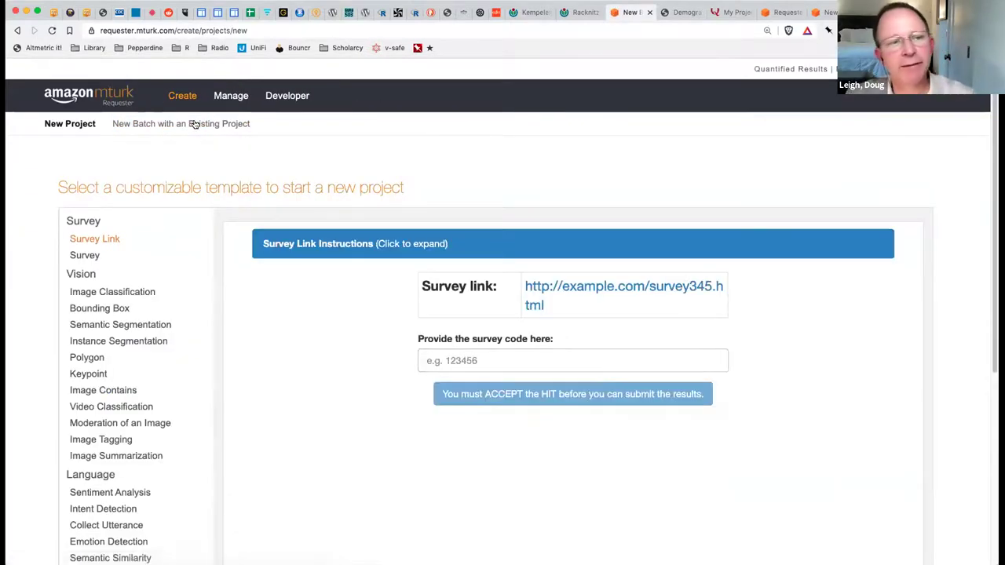
Preview the Other template's sample form, from the bird questions down to its short essay field
scroll(148, 249, "down", 3)
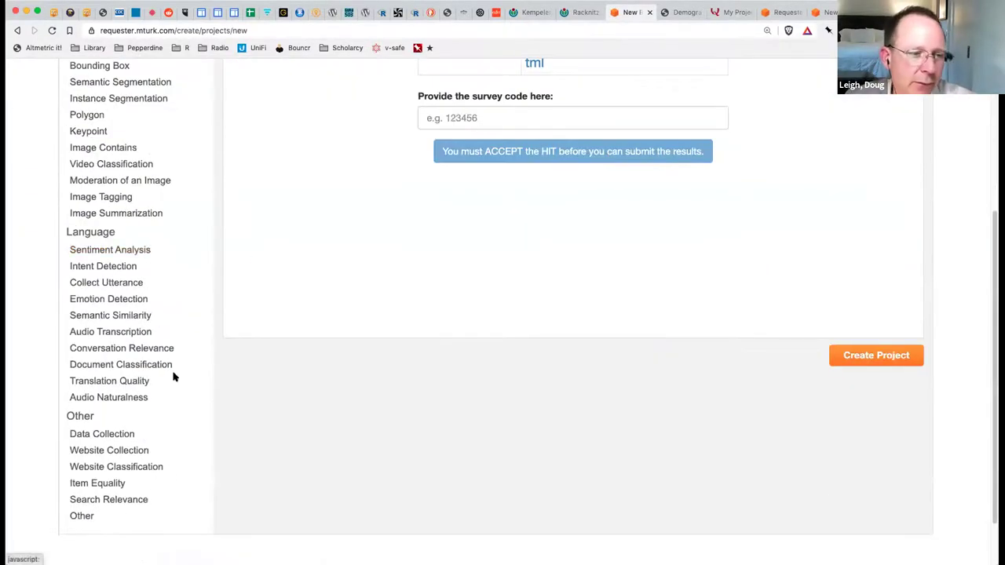
left_click(78, 518)
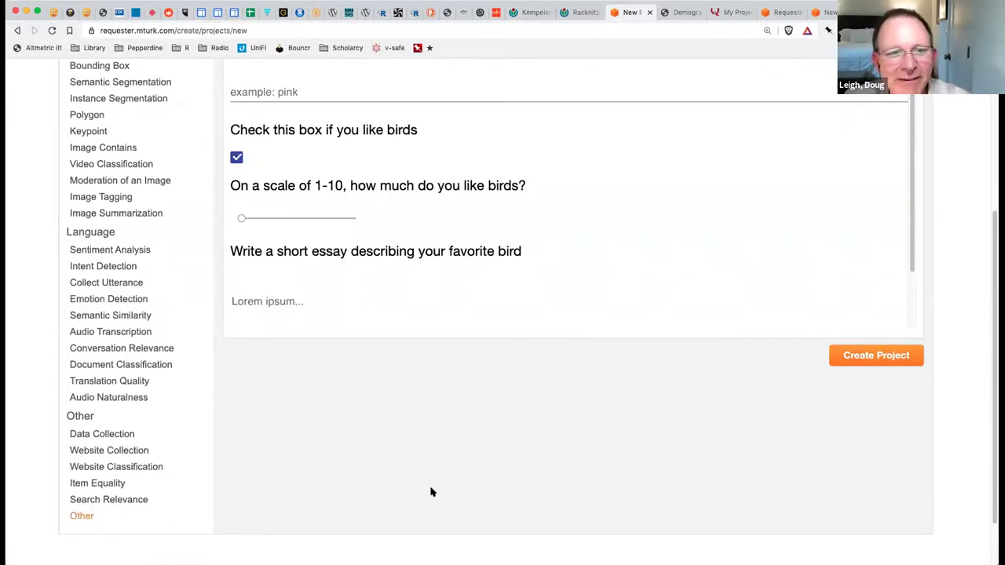
scroll(431, 492, "up", 3)
scroll(458, 473, "down", 1)
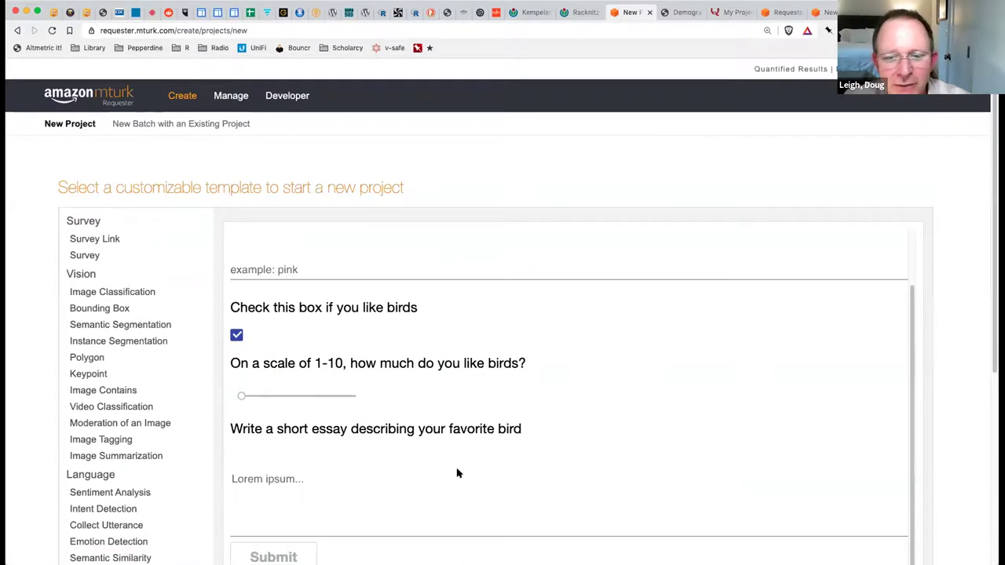
scroll(934, 418, "down", 3)
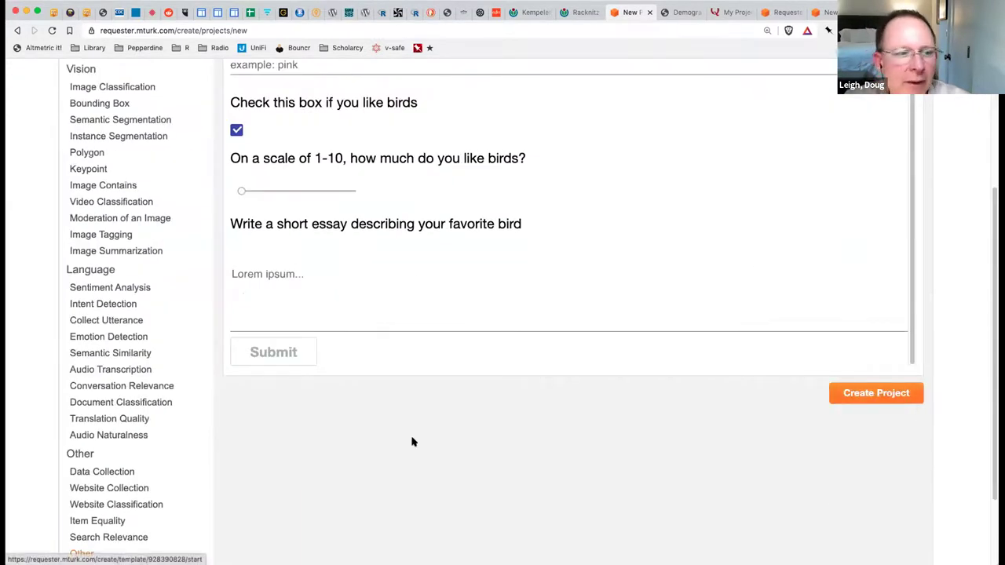
Preview the Semantic Similarity template's task of rating how similar two pieces of text are
left_click(124, 351)
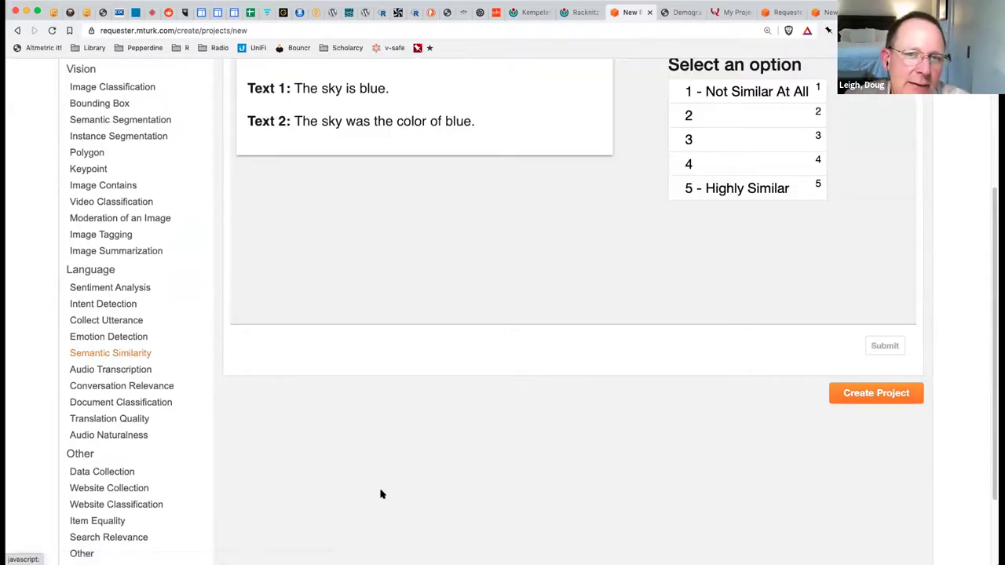
scroll(380, 494, "up", 5)
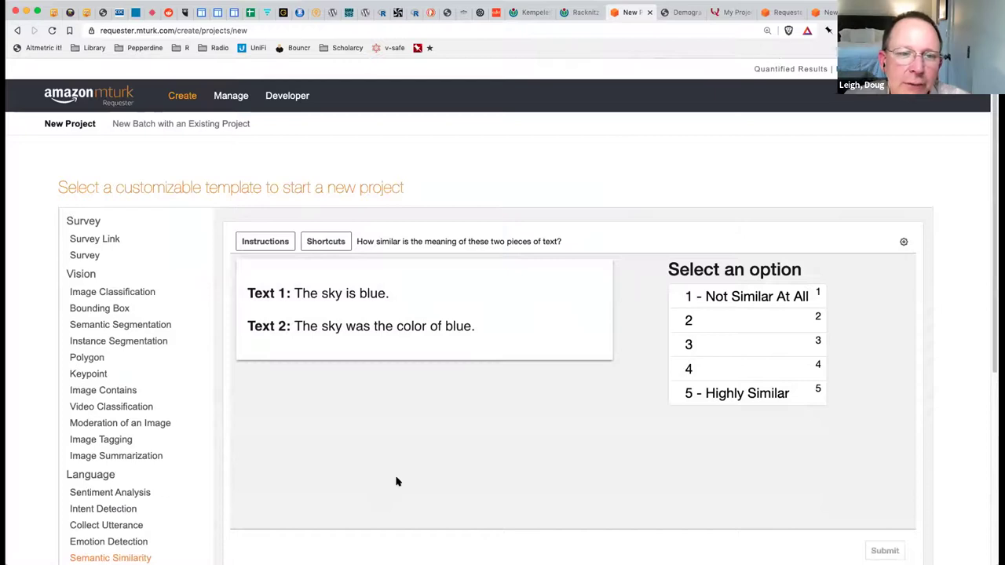
scroll(396, 482, "down", 1)
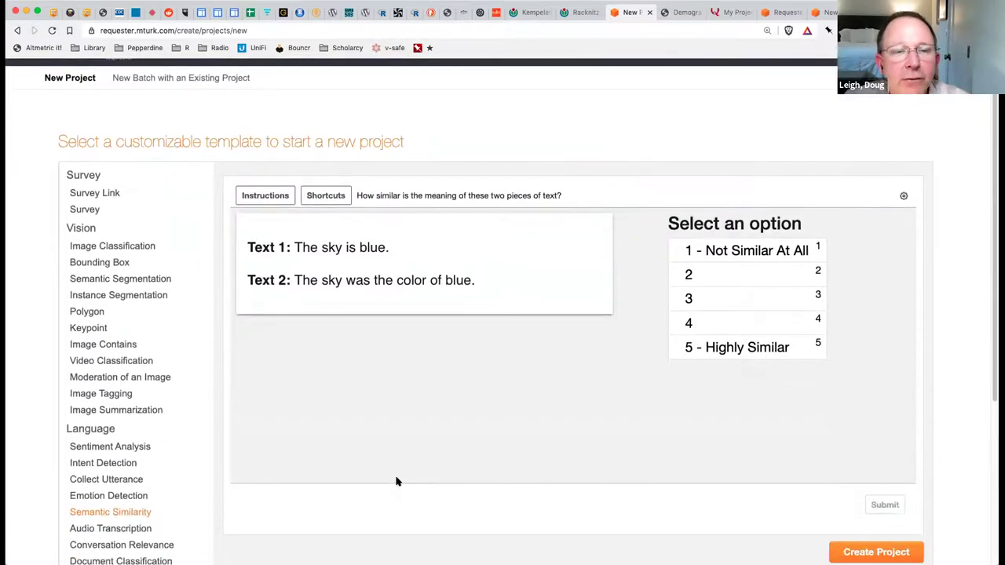
scroll(396, 480, "down", 1)
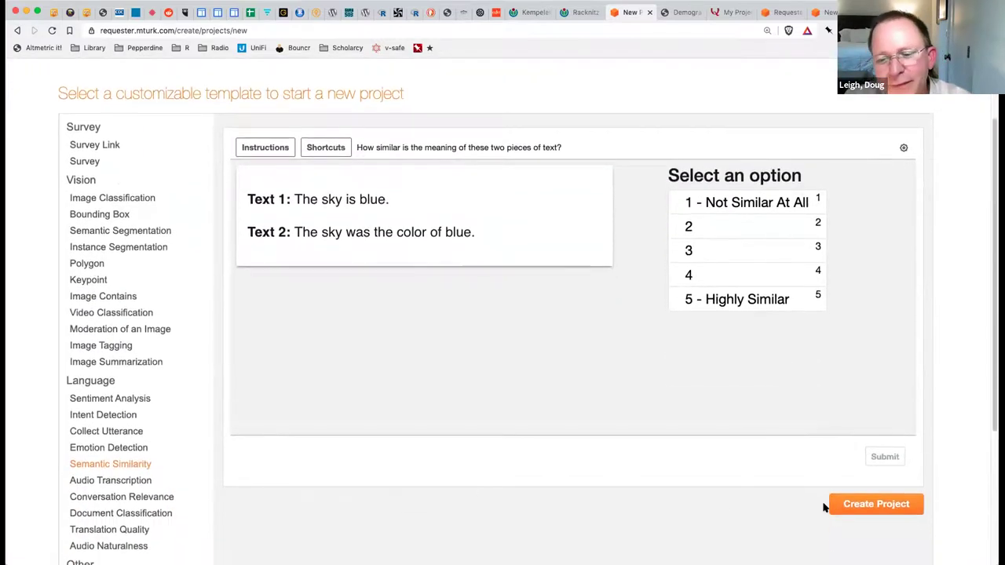
Create a project from the Image Classification template and review the HTML code in its design layout
left_click(137, 199)
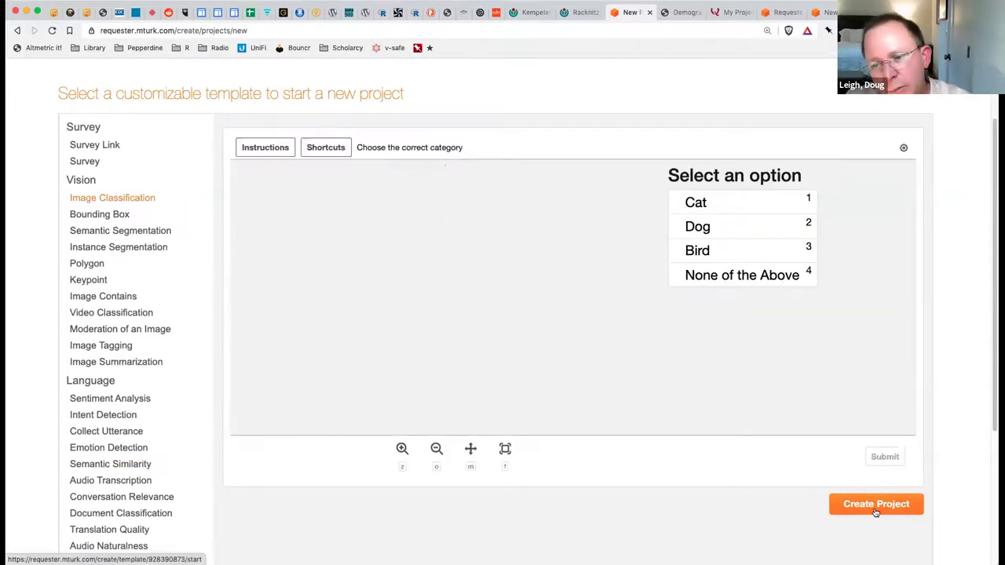
left_click(875, 512)
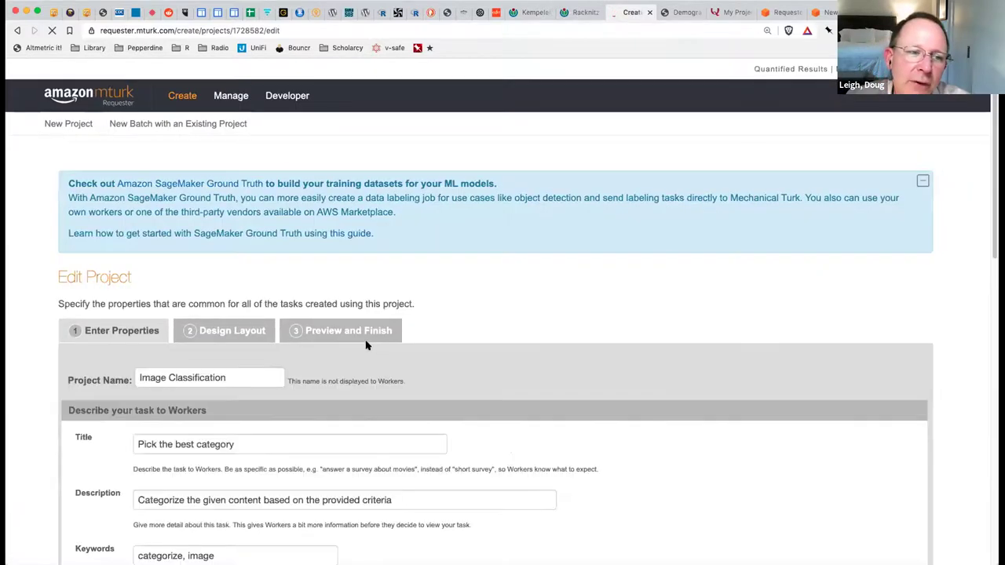
left_click(226, 330)
scroll(669, 334, "down", 2)
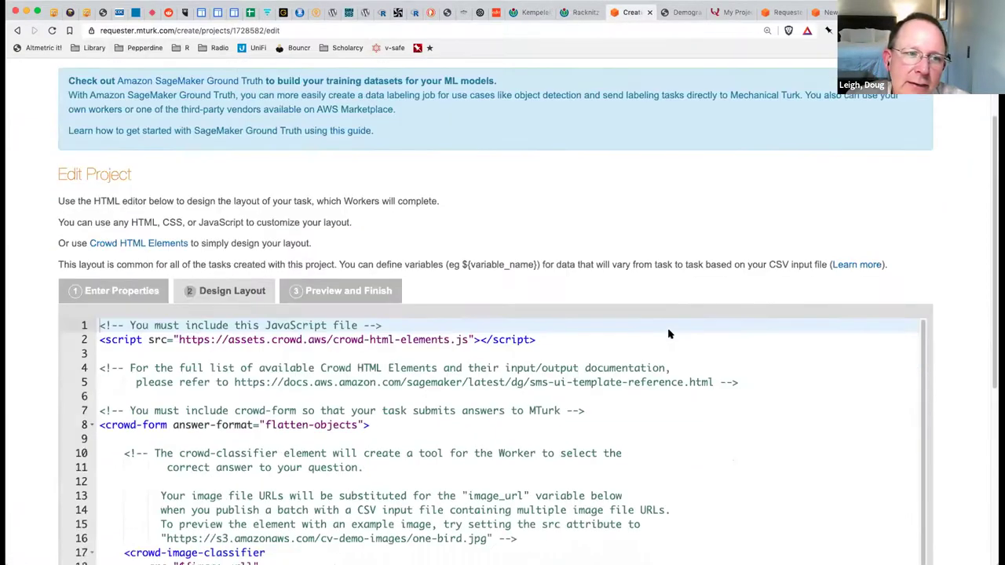
scroll(669, 334, "down", 2)
scroll(669, 330, "up", 4)
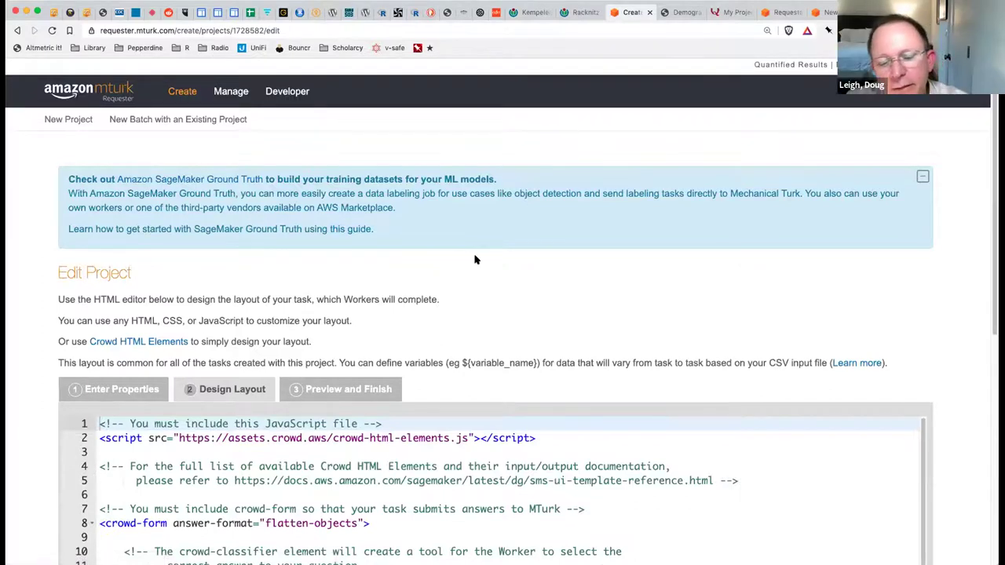
Visit the Amazon SageMaker Ground Truth page, then open the Amazon EC2 documentation's User Guide for Linux Instances
left_click(266, 183)
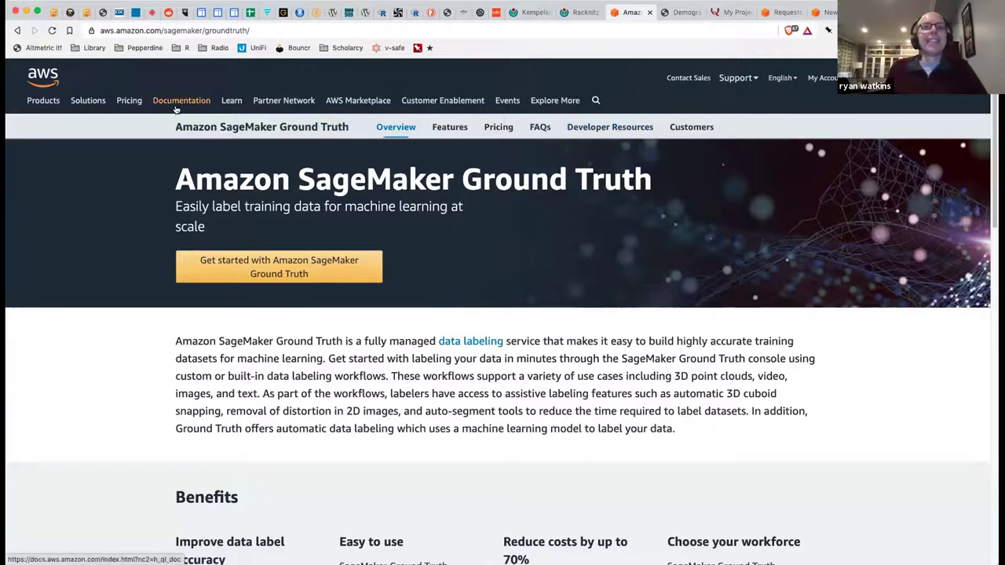
mouse_move(180, 105)
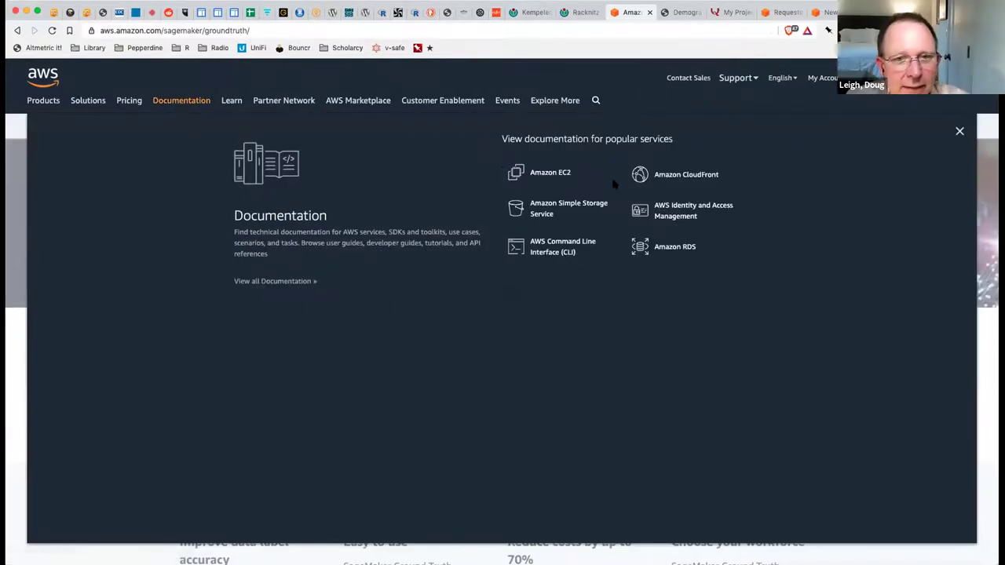
left_click(554, 174)
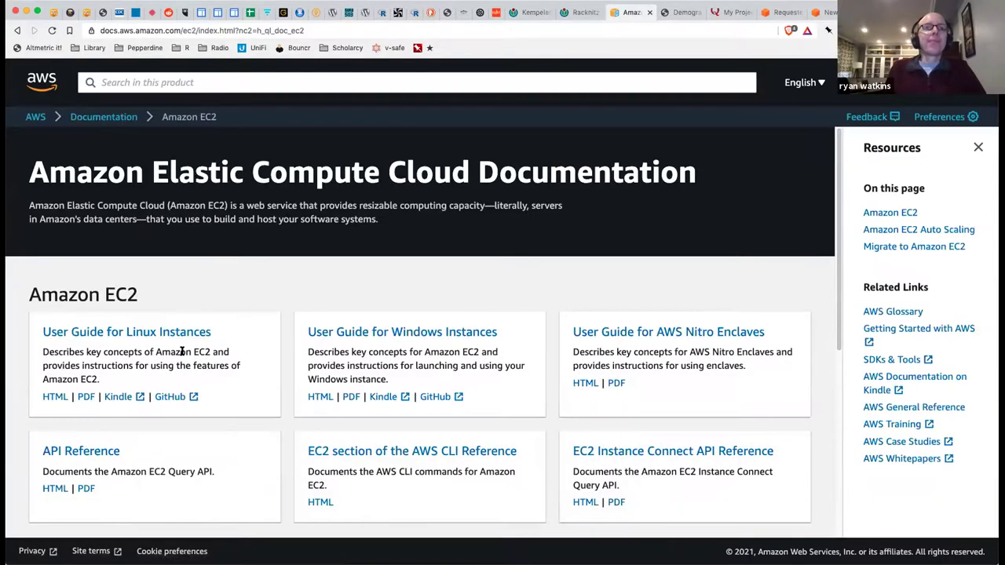
left_click(186, 336)
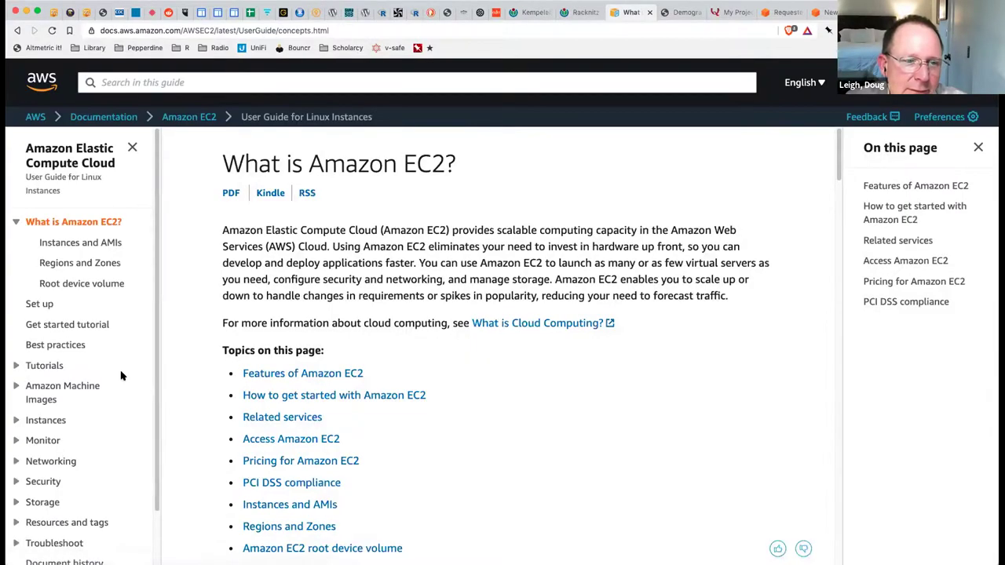
Skim the Amazon EC2 overview from its feature list to the section on how to get started
scroll(278, 343, "down", 15)
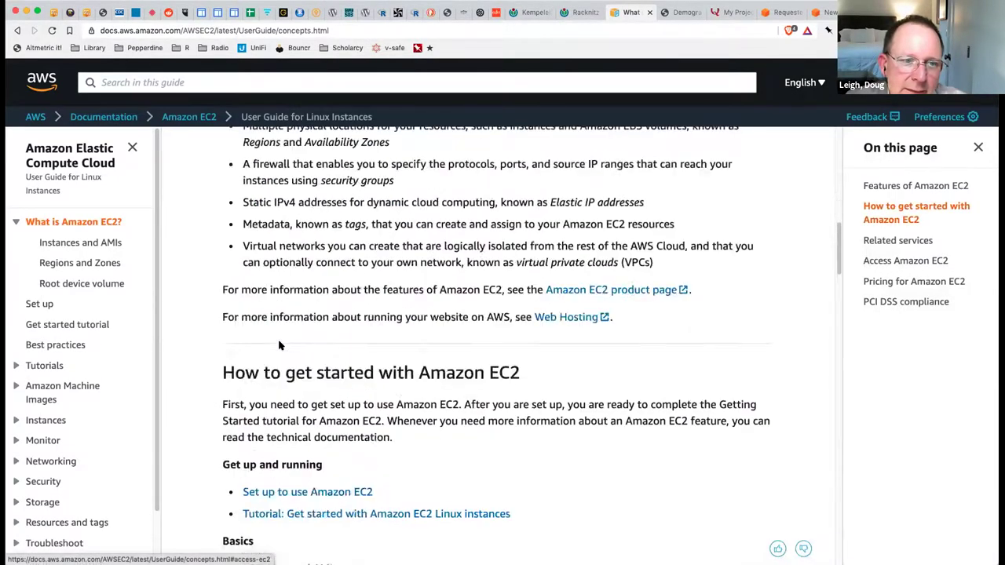
scroll(279, 343, "down", 3)
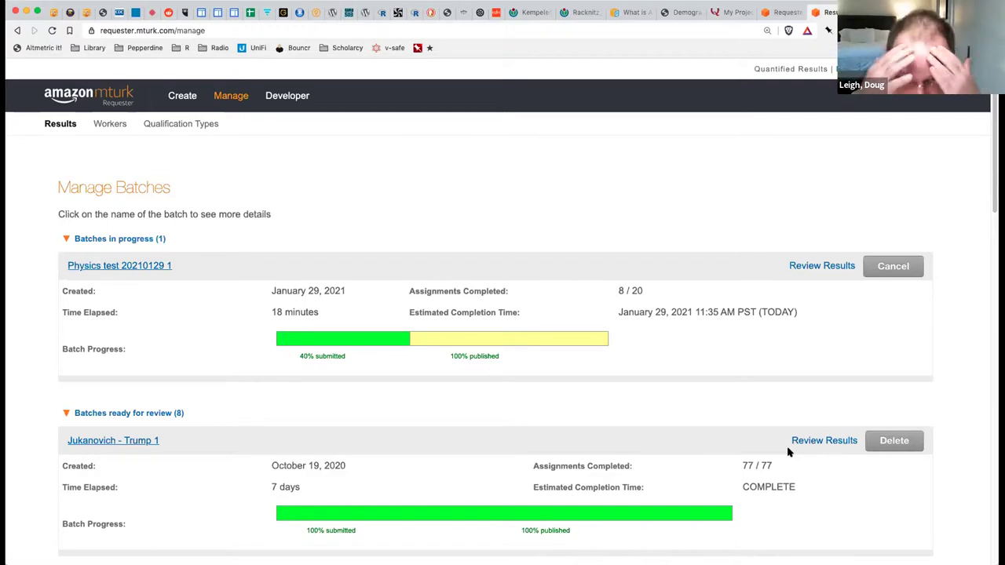
Cancel the in-progress Physics test 20210129 1 batch and confirm the cancellation
left_click(896, 273)
left_click(646, 274)
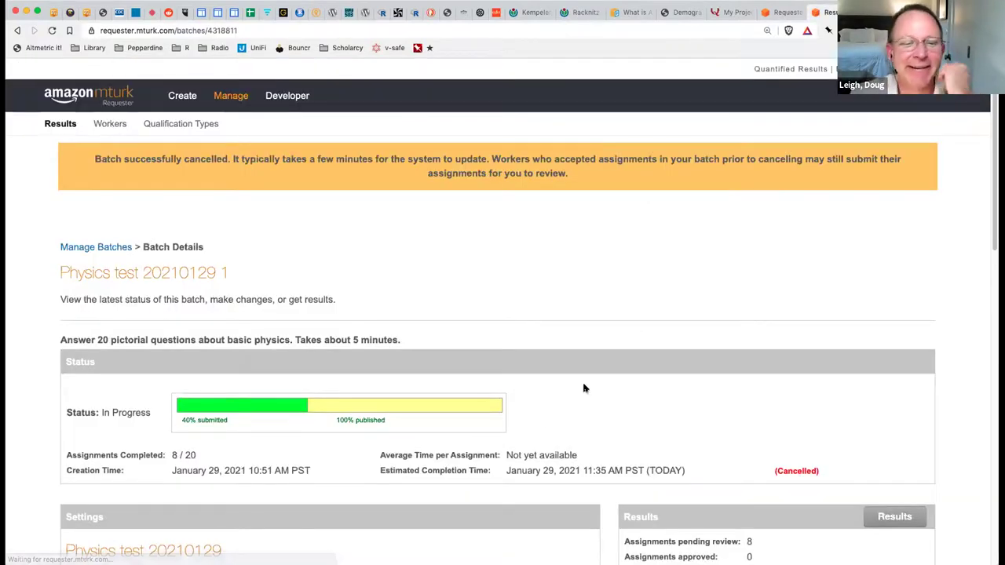
Examine the cancelled batch's status, highlighting its completed assignments and checking the average time per assignment
scroll(541, 428, "down", 3)
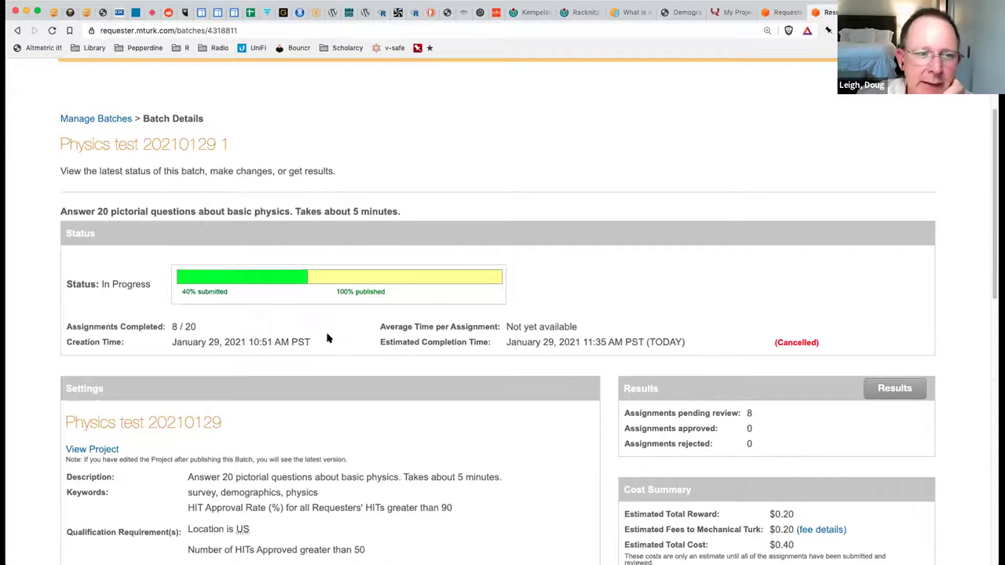
left_click_drag(171, 327, 198, 328)
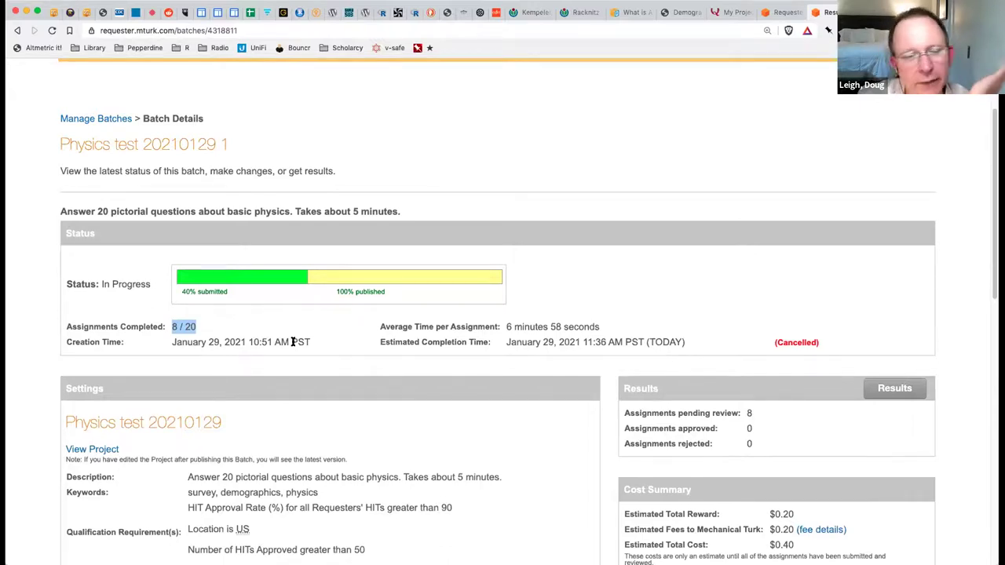
left_click_drag(493, 333, 596, 331)
double_click(174, 327)
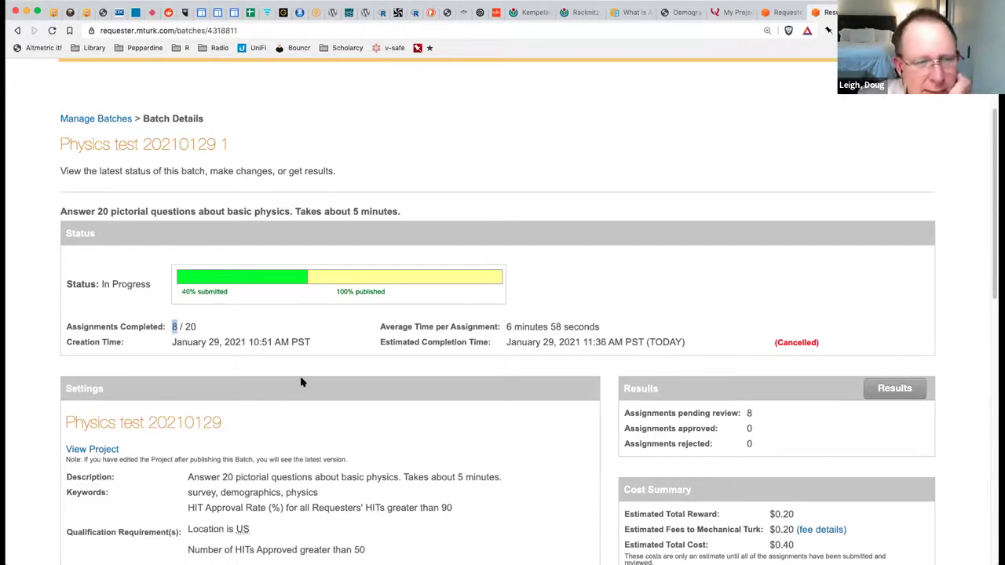
left_click(322, 356)
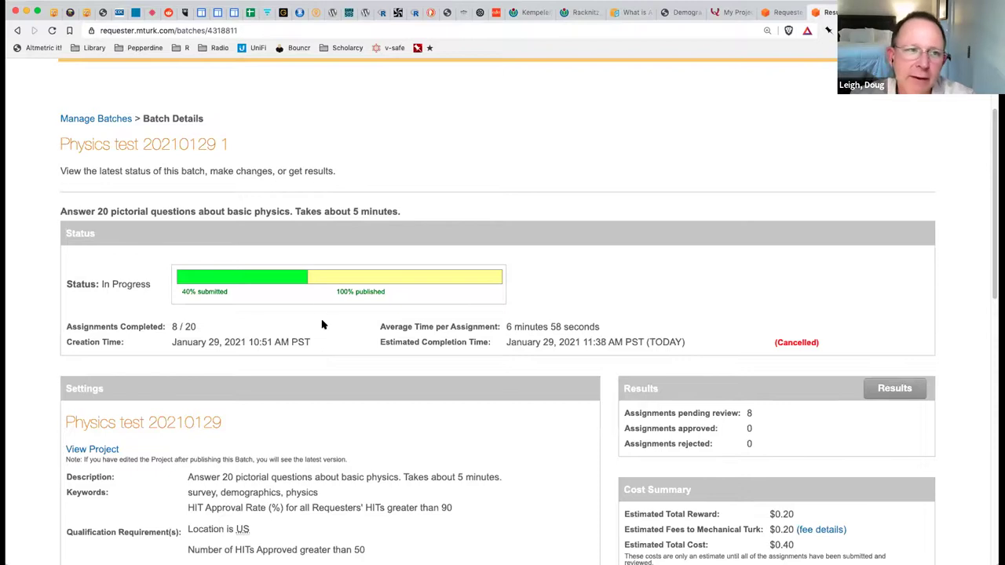
scroll(343, 308, "up", 3)
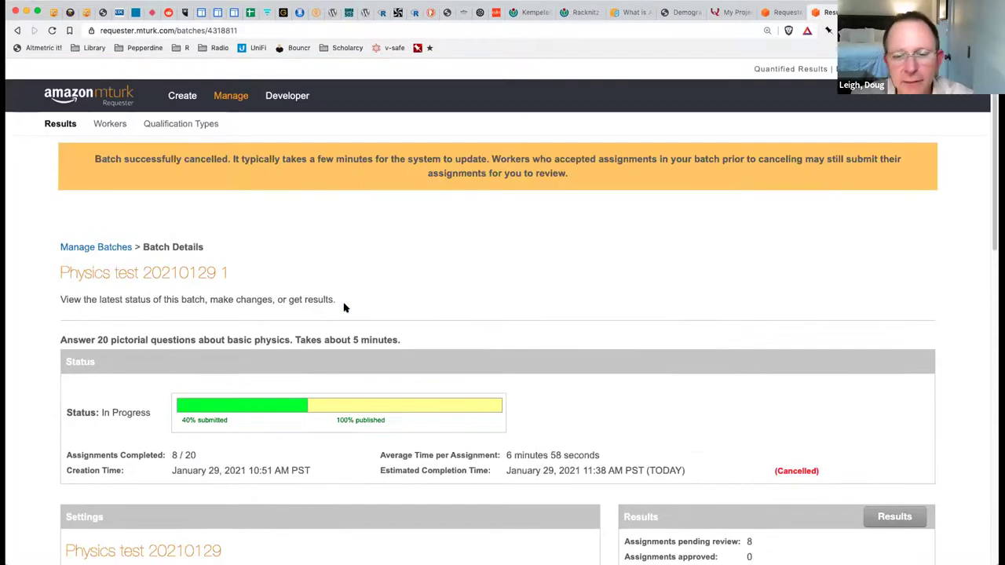
Review the premium qualification prices on the MTurk pricing page, highlighting Brazilian Portuguese language fluency and Tablet Owner
left_click(791, 17)
left_click_drag(402, 252, 606, 253)
scroll(602, 372, "down", 5)
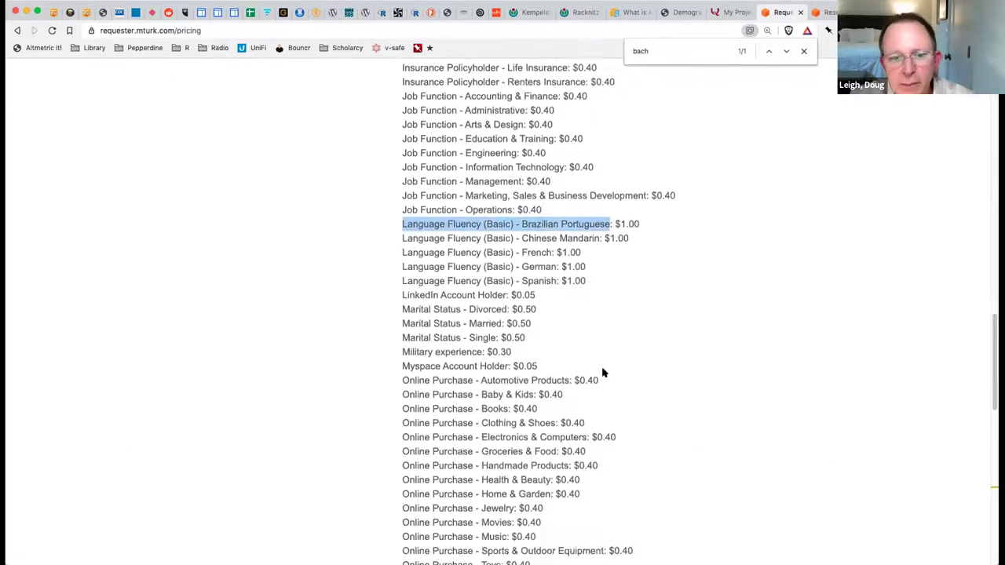
scroll(412, 382, "down", 4)
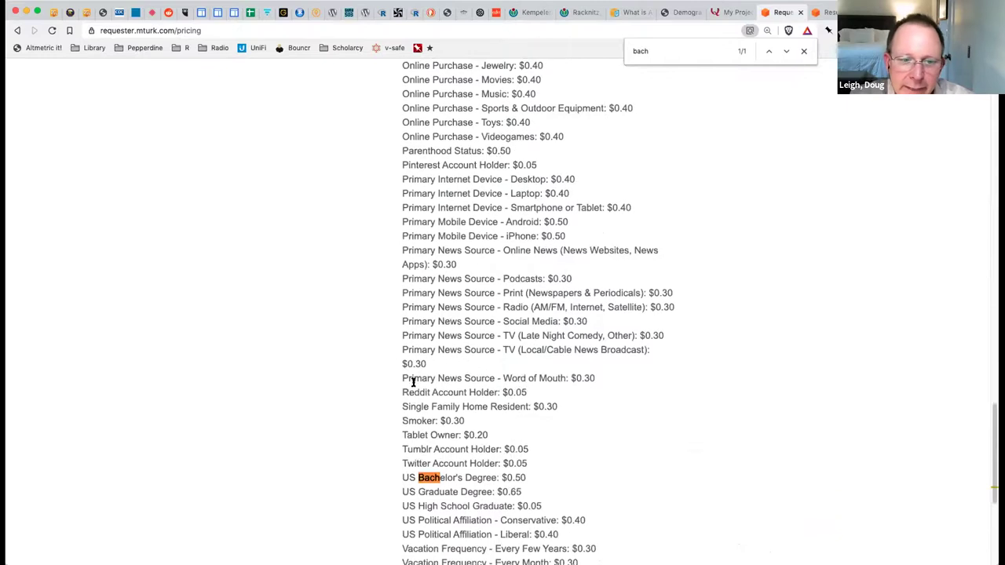
left_click_drag(409, 434, 512, 437)
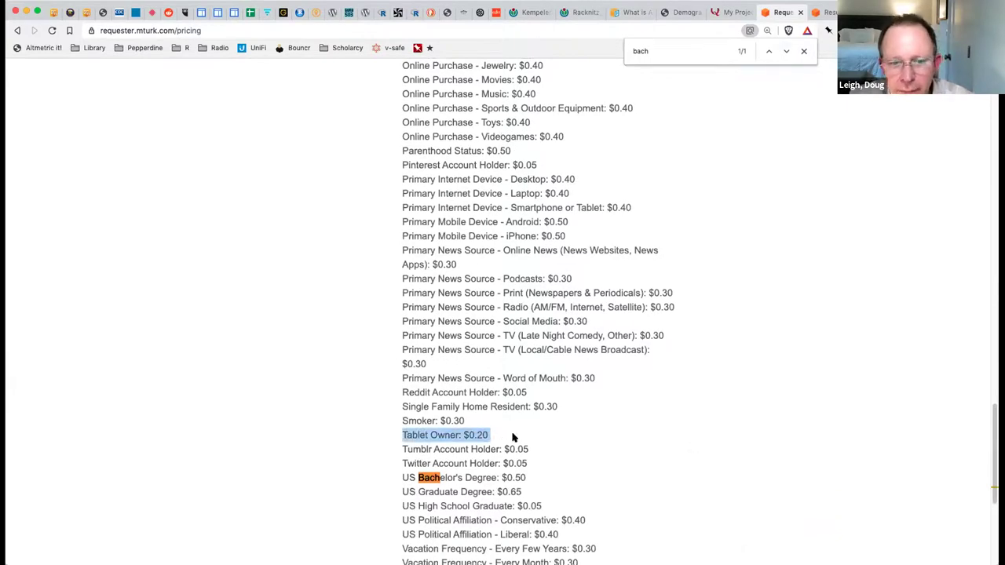
left_click(514, 437)
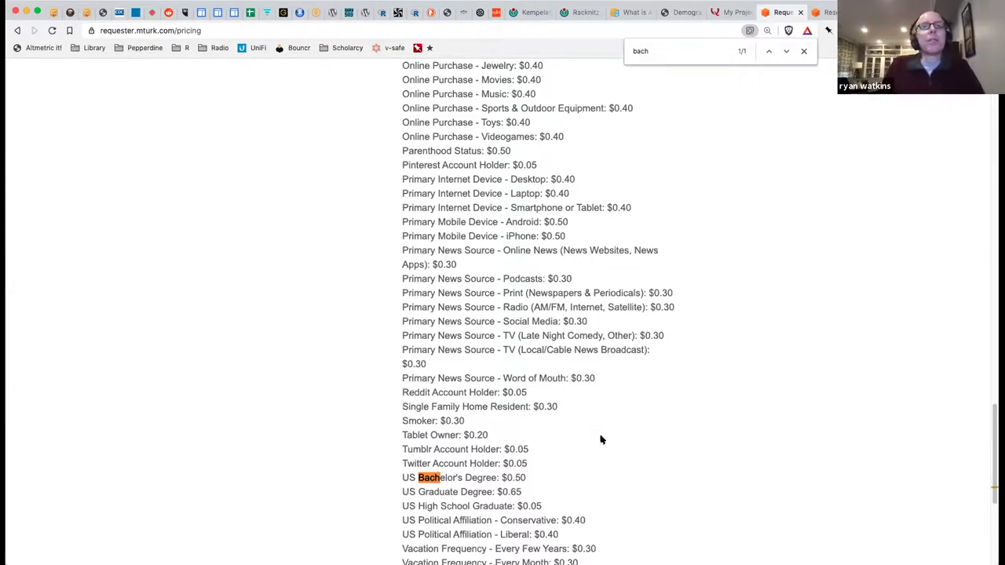
scroll(601, 440, "up", 1)
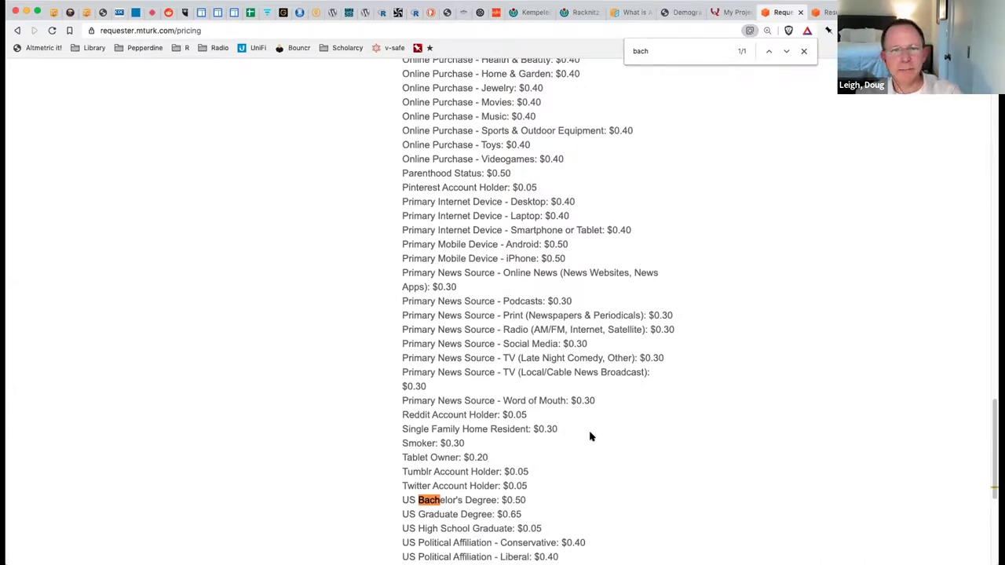
Search the pricing page for "job f" and highlight the Job Function - Management entry and the lowest household income bracket's price
key("super+f")
type("job f")
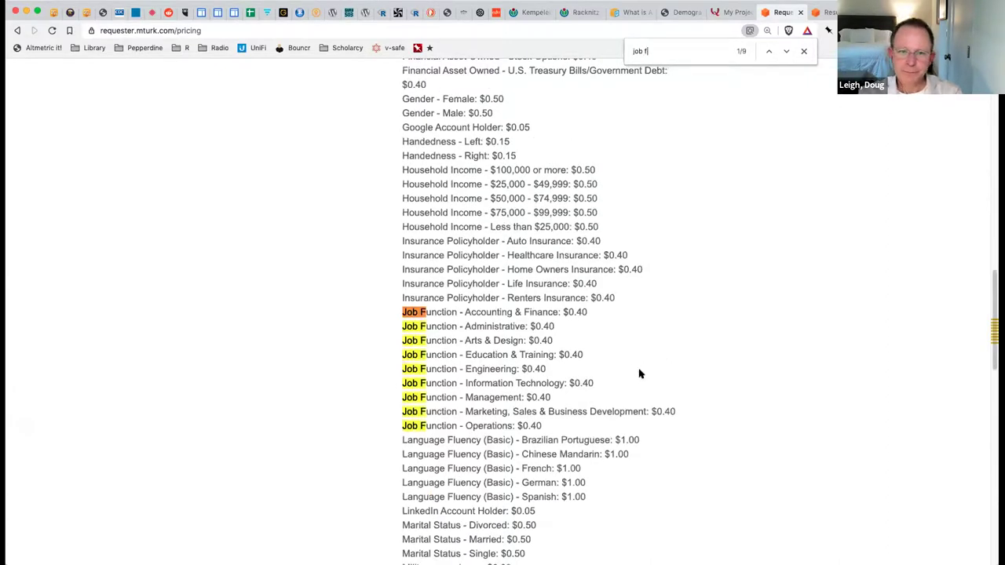
left_click_drag(402, 398, 571, 397)
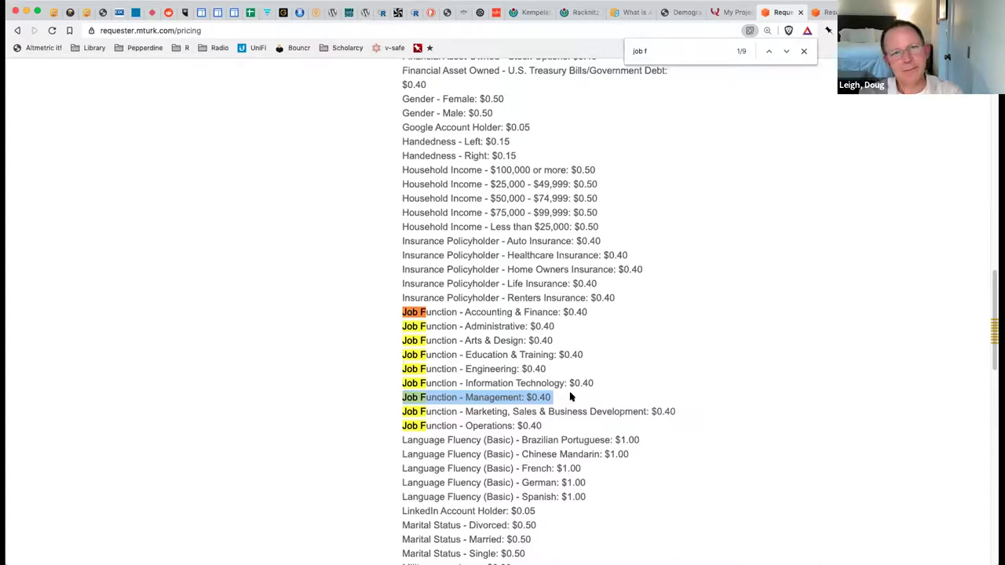
left_click(570, 398)
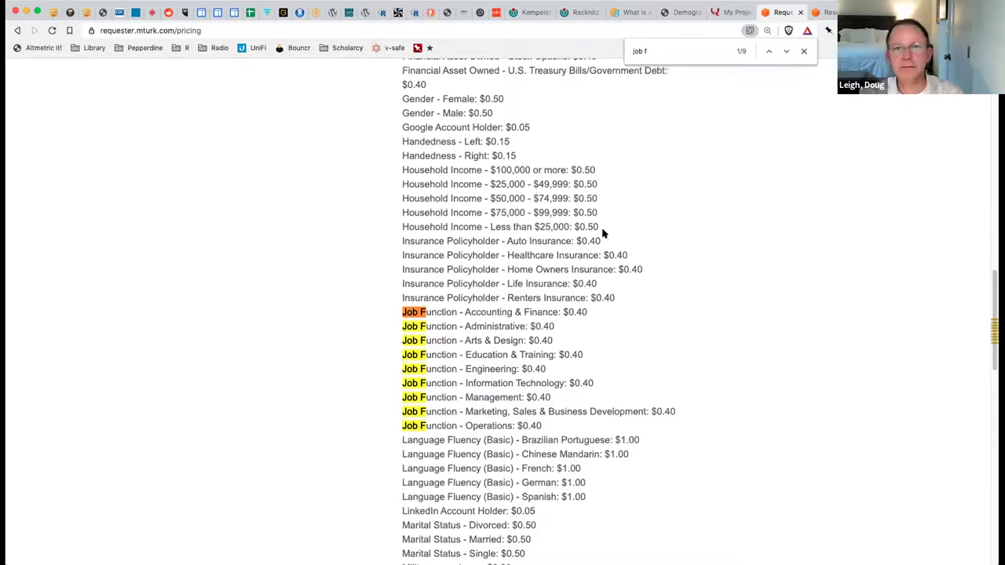
left_click_drag(580, 223, 609, 226)
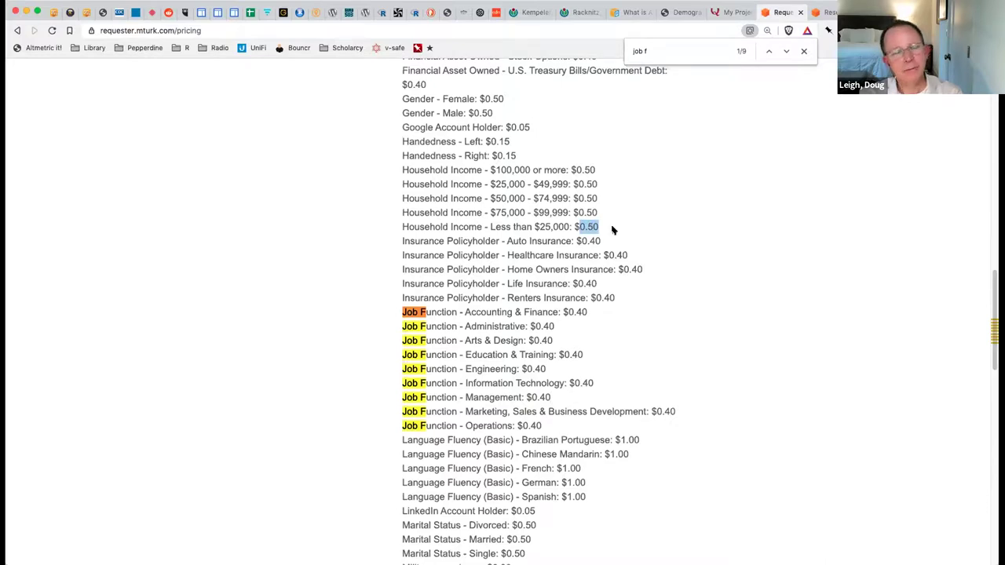
left_click(614, 230)
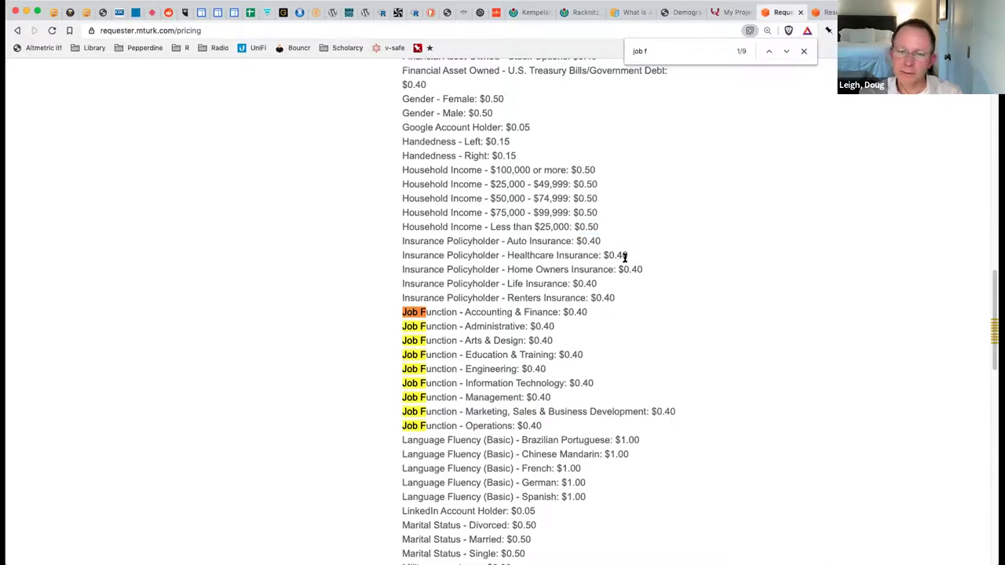
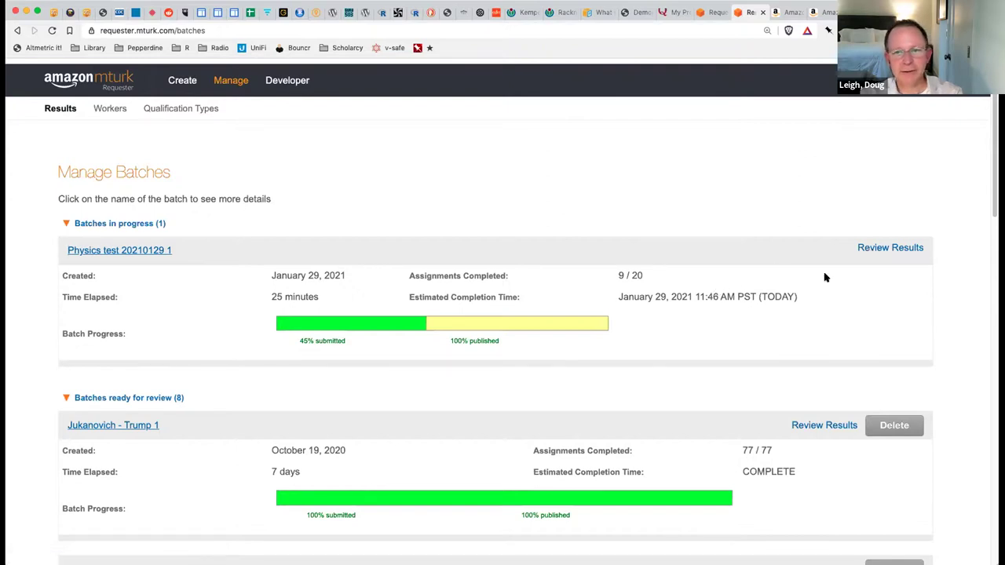
Review the Physics test 20210129 1 batch results and highlight several workers' submitted survey codes
left_click(867, 250)
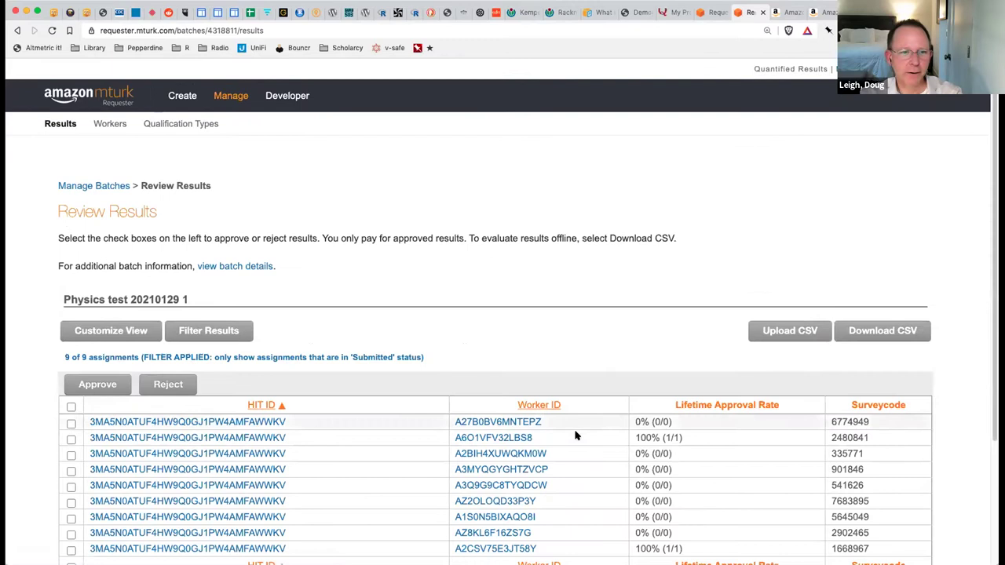
scroll(575, 436, "down", 3)
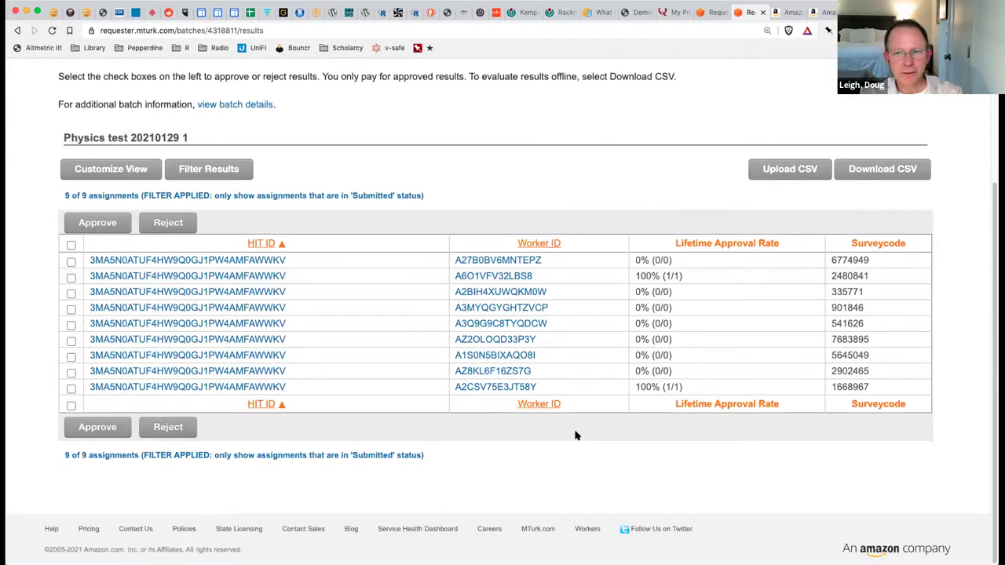
double_click(844, 260)
double_click(847, 276)
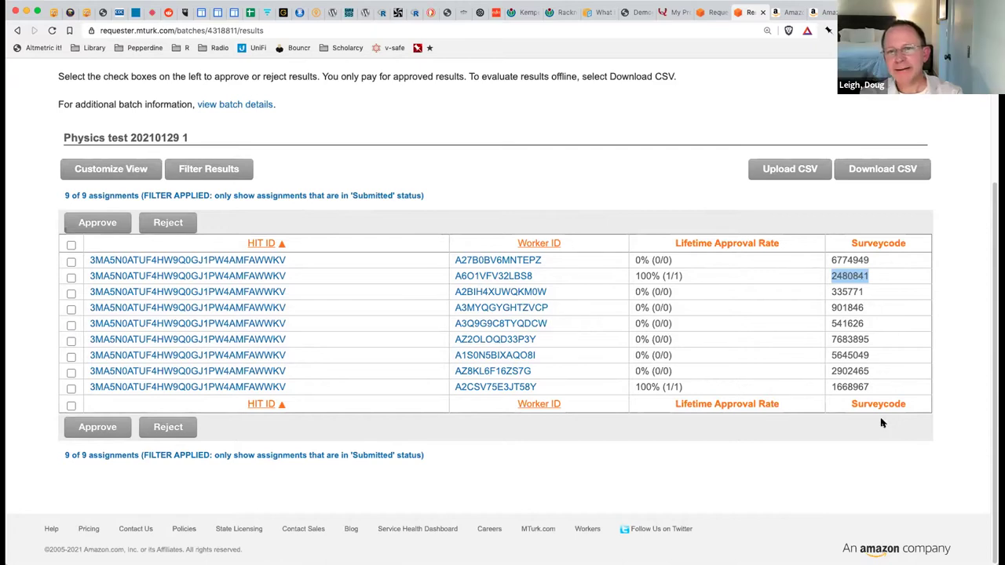
double_click(847, 387)
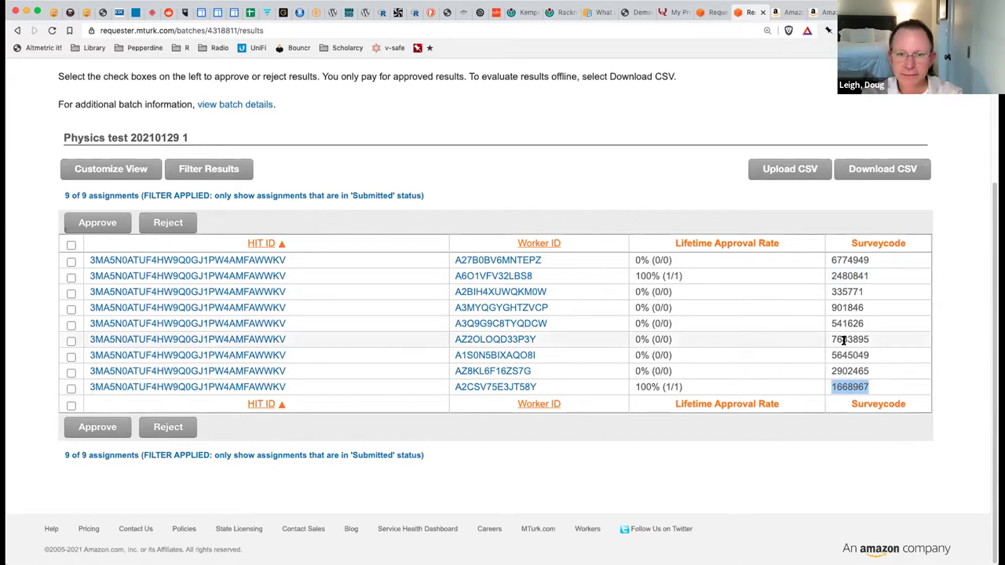
Download the batch results to the Downloads folder as Batch_4318811_batch_results.csv and open the file in Excel
left_click(866, 170)
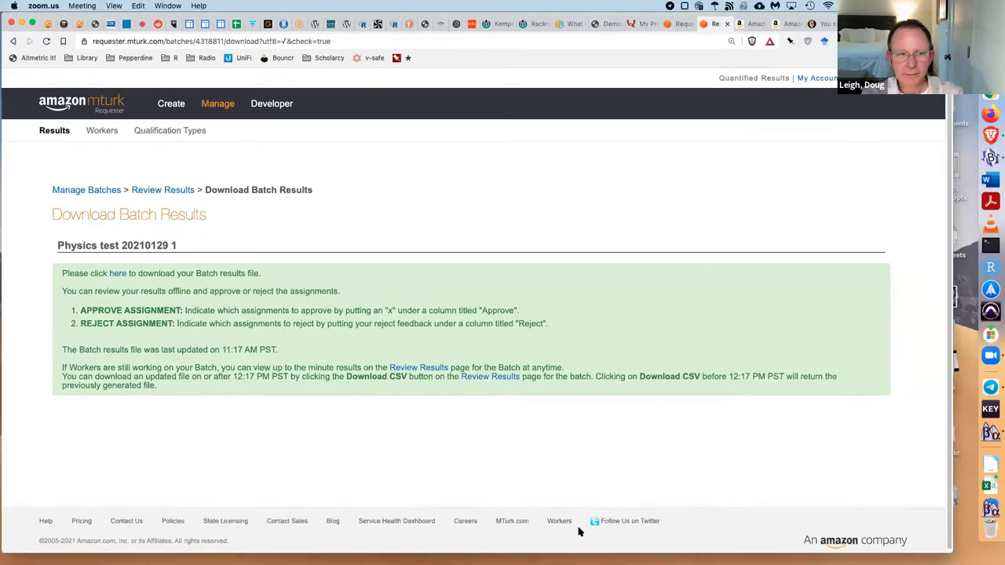
left_click(361, 217)
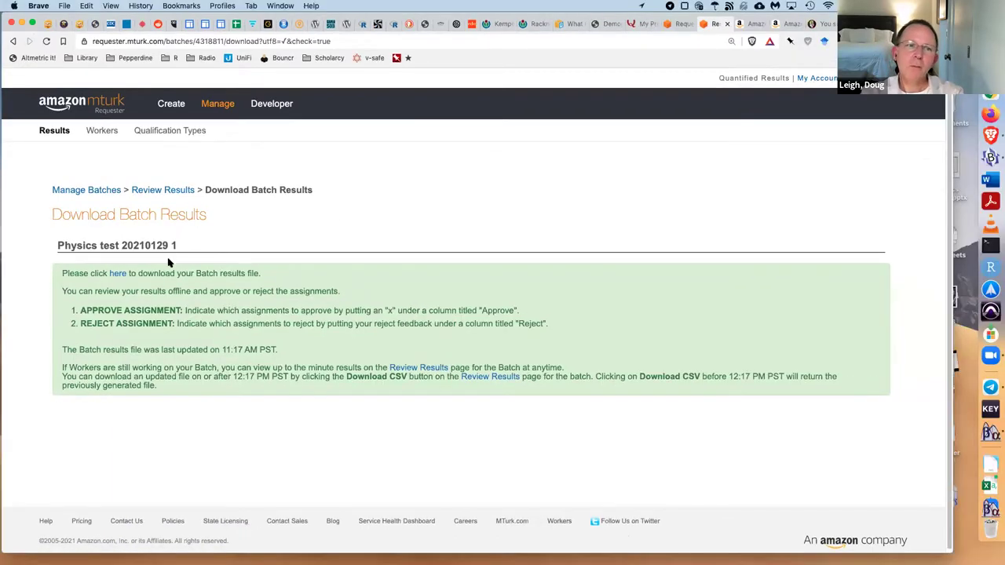
left_click(119, 274)
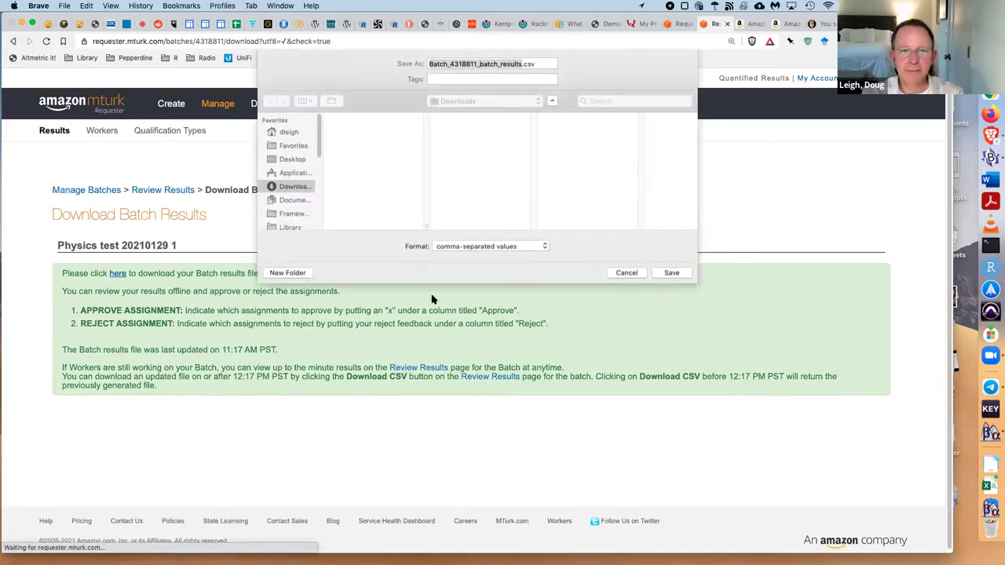
left_click(672, 273)
left_click(55, 534)
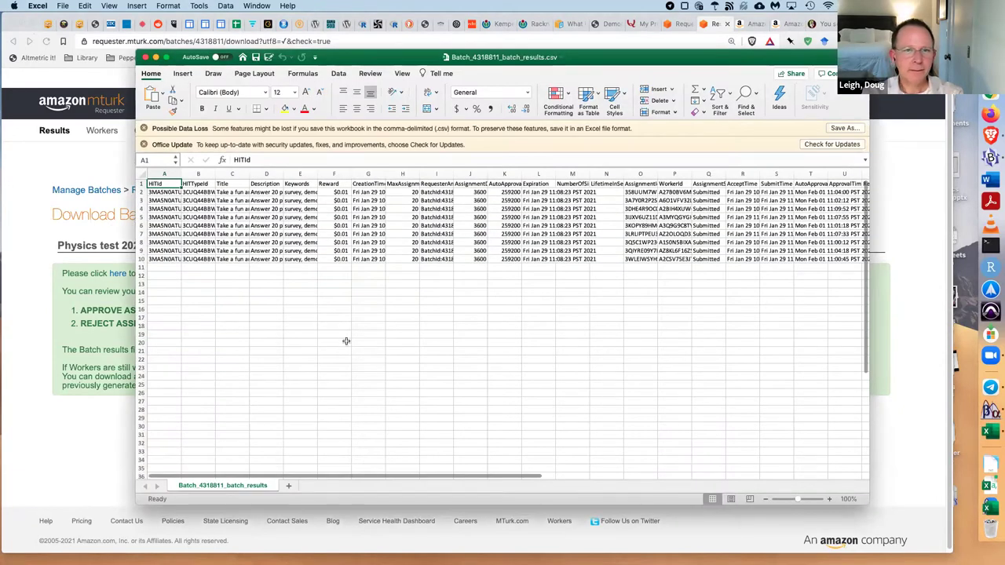
Fill the WorkerId and Answer.surveycode columns with yellow and widen the WorkerId column to fit its IDs
scroll(354, 339, "right", 10)
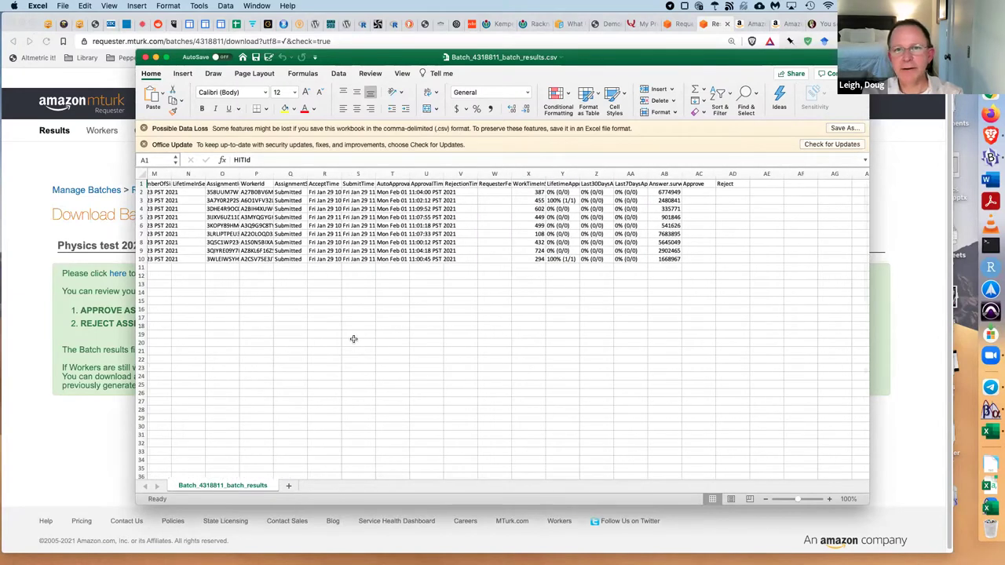
scroll(354, 339, "left", 10)
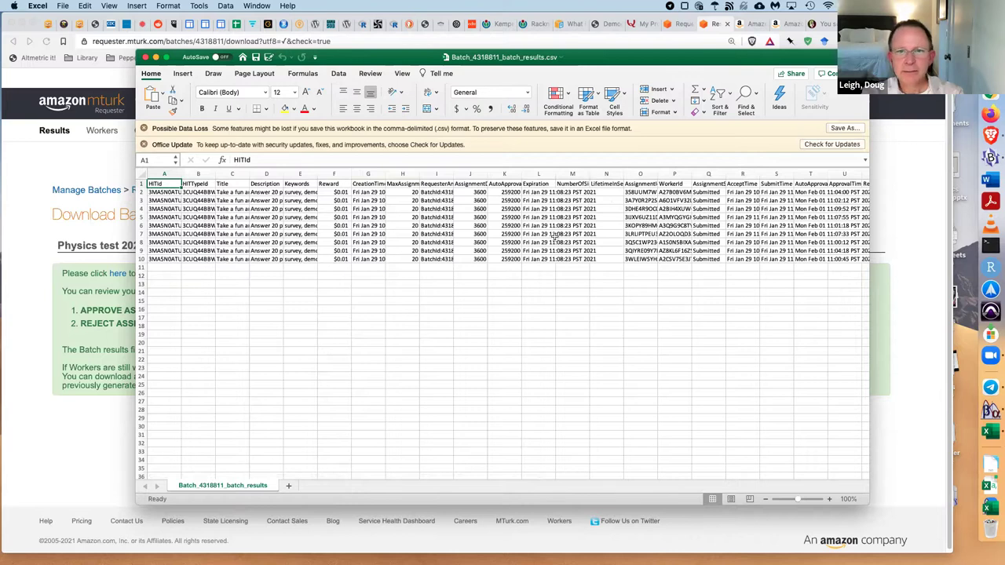
scroll(554, 237, "right", 10)
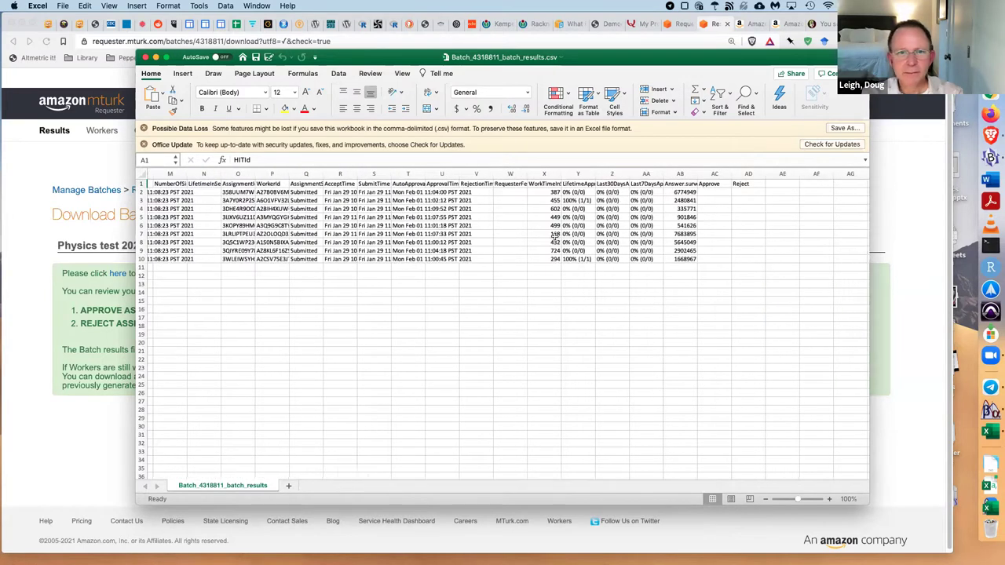
scroll(555, 236, "left", 3)
left_click(343, 175)
left_click(283, 109)
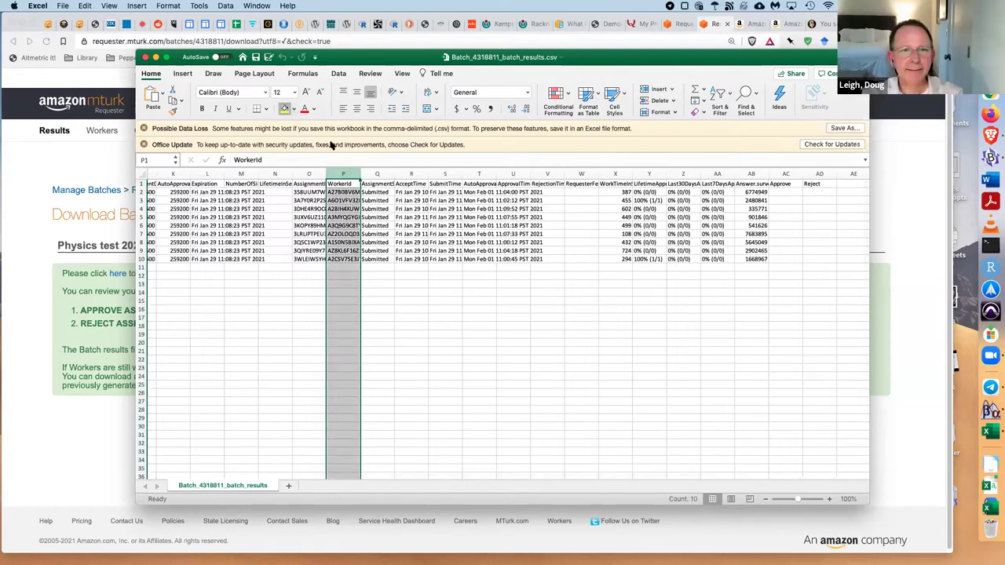
left_click_drag(360, 173, 384, 173)
left_click(775, 174)
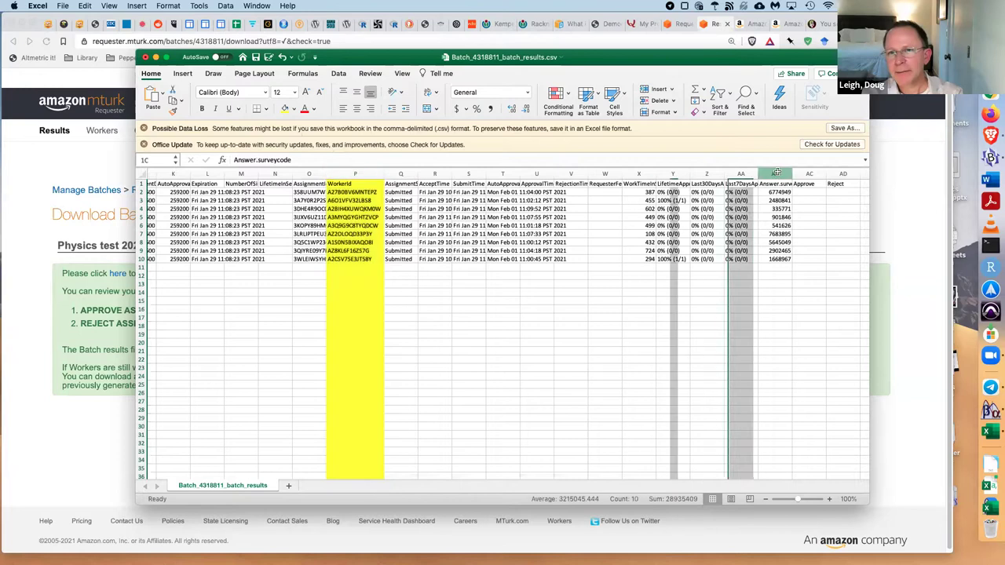
left_click(283, 109)
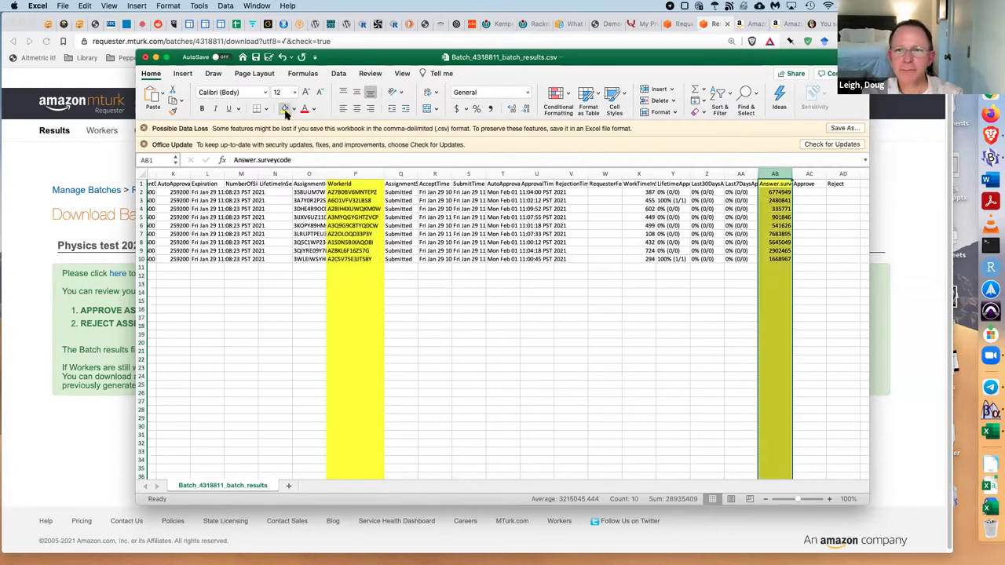
Return to the browser and switch to the Qualtrics project list
left_click(886, 219)
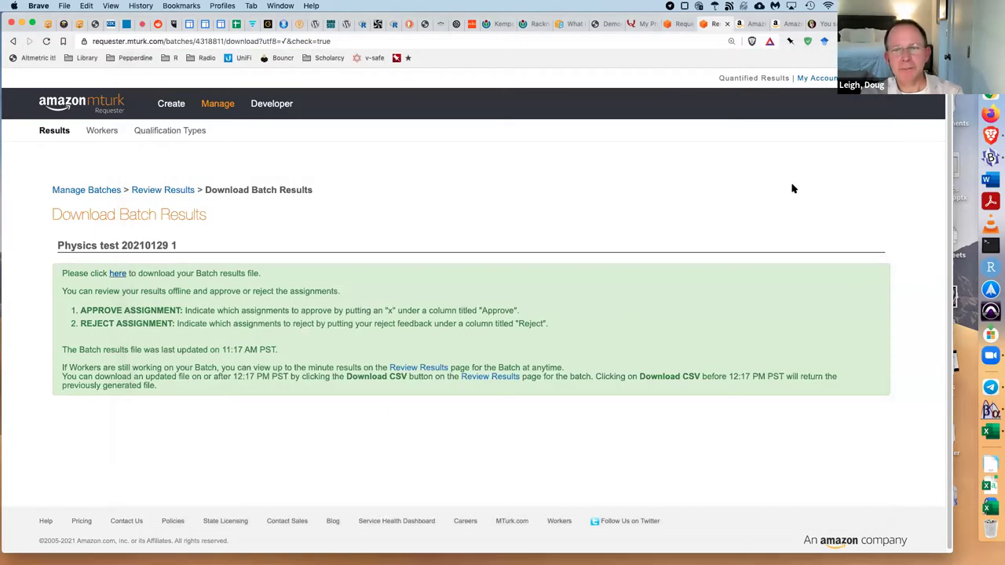
left_click(642, 25)
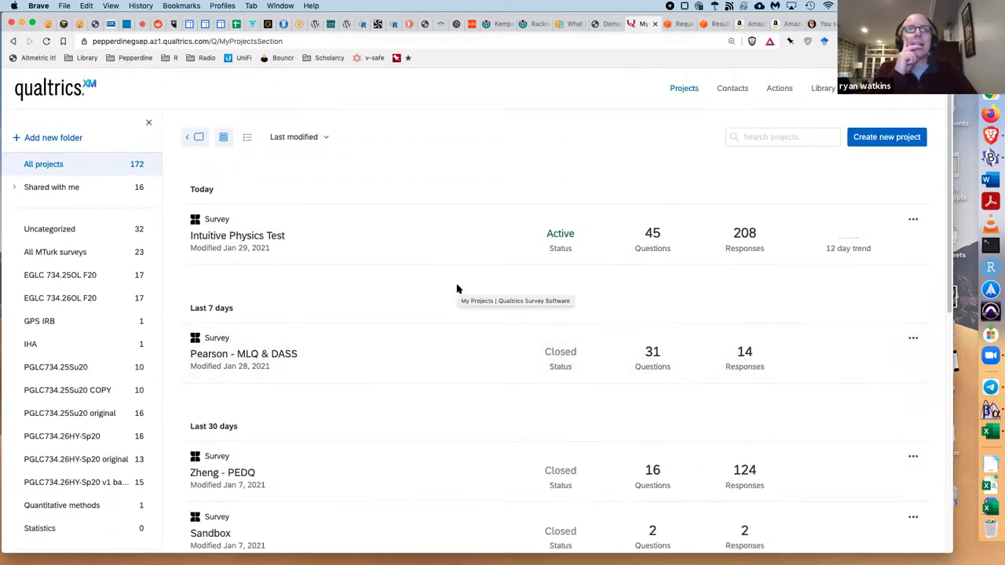
Open the Data & Analysis page of the Intuitive Physics Test survey and highlight the number of responses in progress
left_click(913, 220)
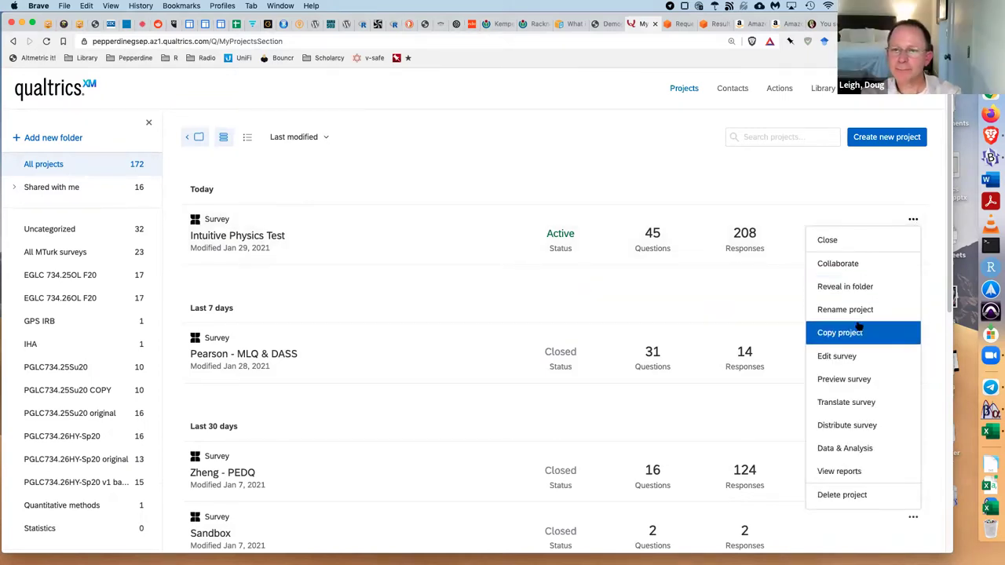
left_click(855, 448)
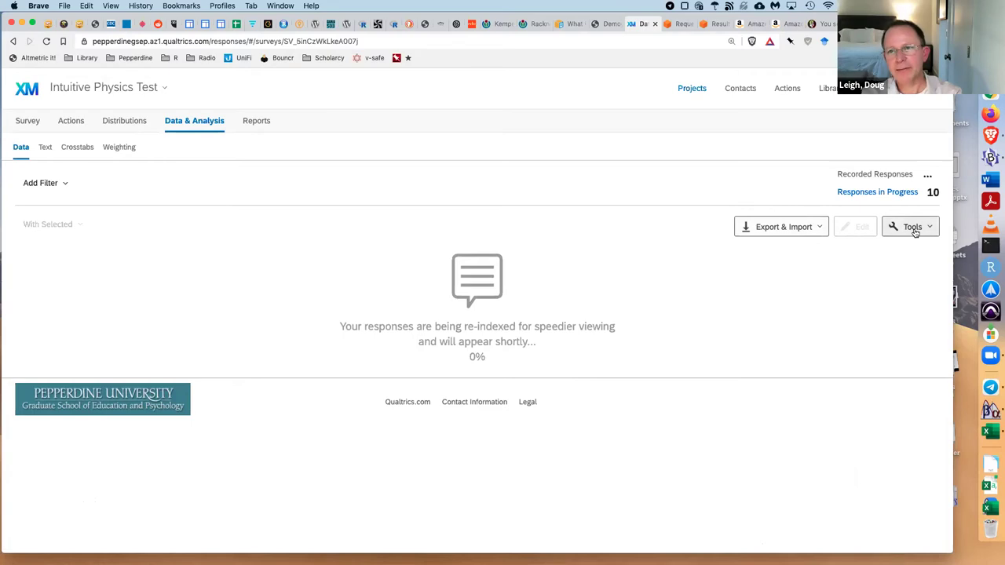
double_click(933, 192)
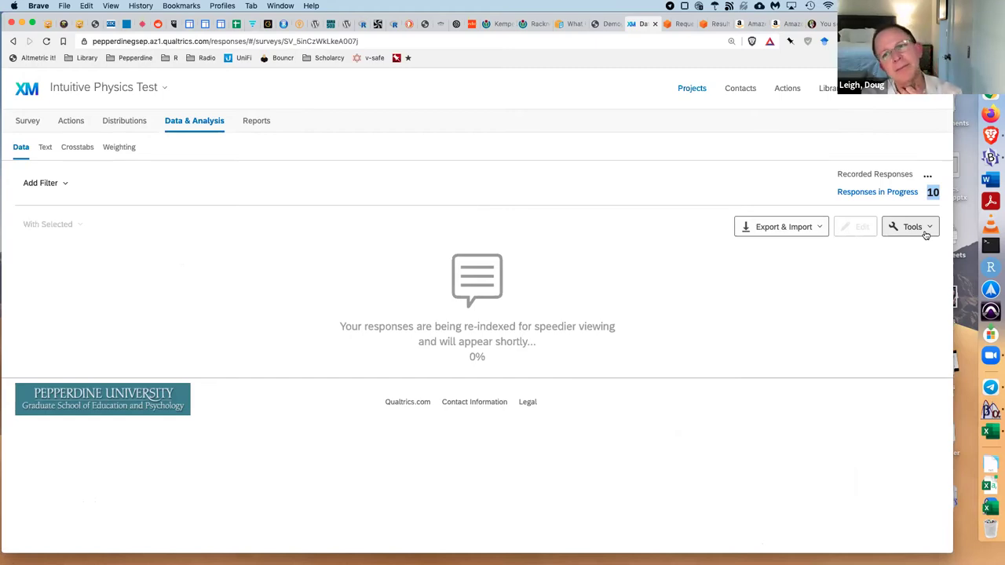
Export all response fields as a CSV with numeric values, save it to the Downloads folder and open the file in Excel
left_click(818, 229)
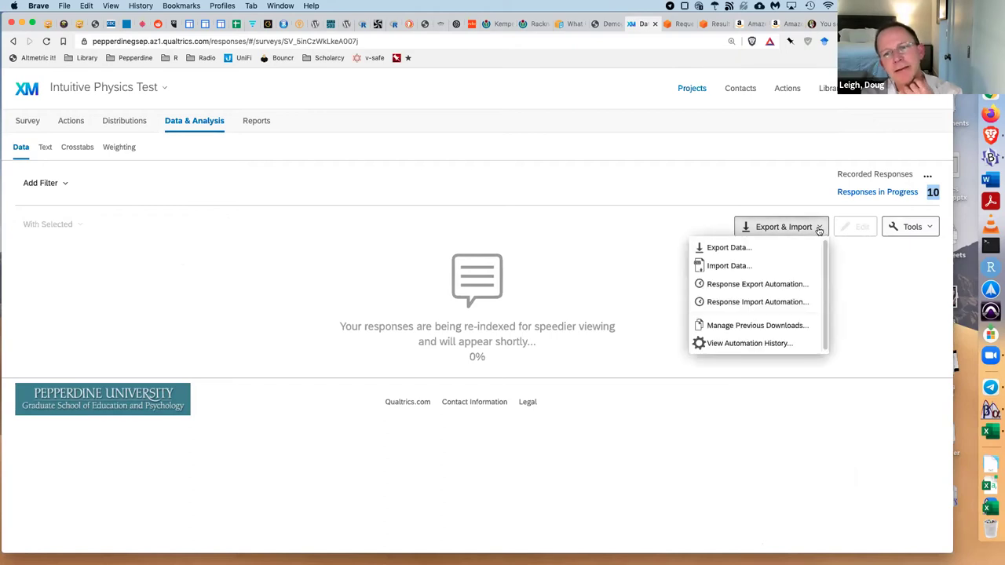
left_click(768, 251)
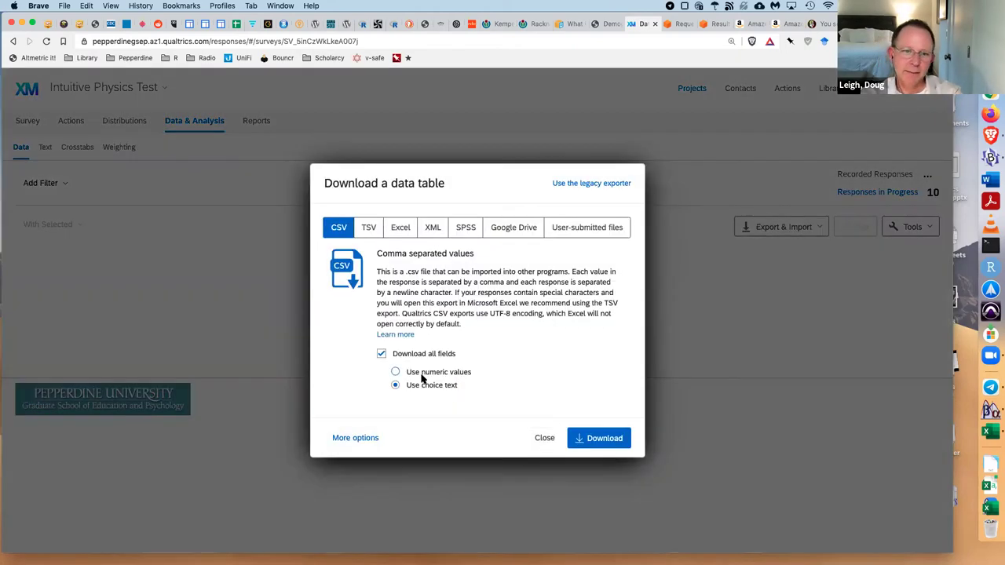
left_click(357, 438)
scroll(519, 372, "down", 2)
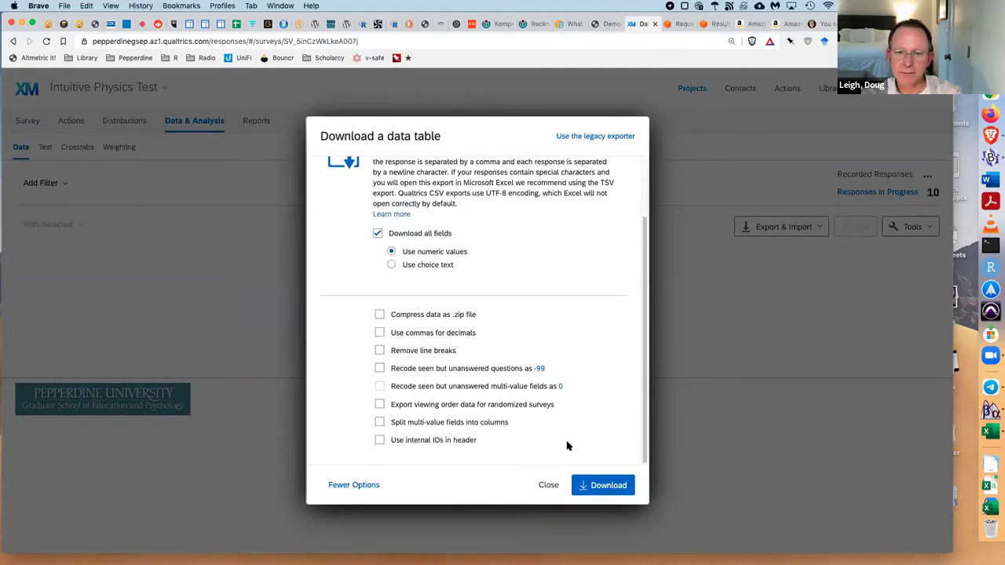
left_click(598, 485)
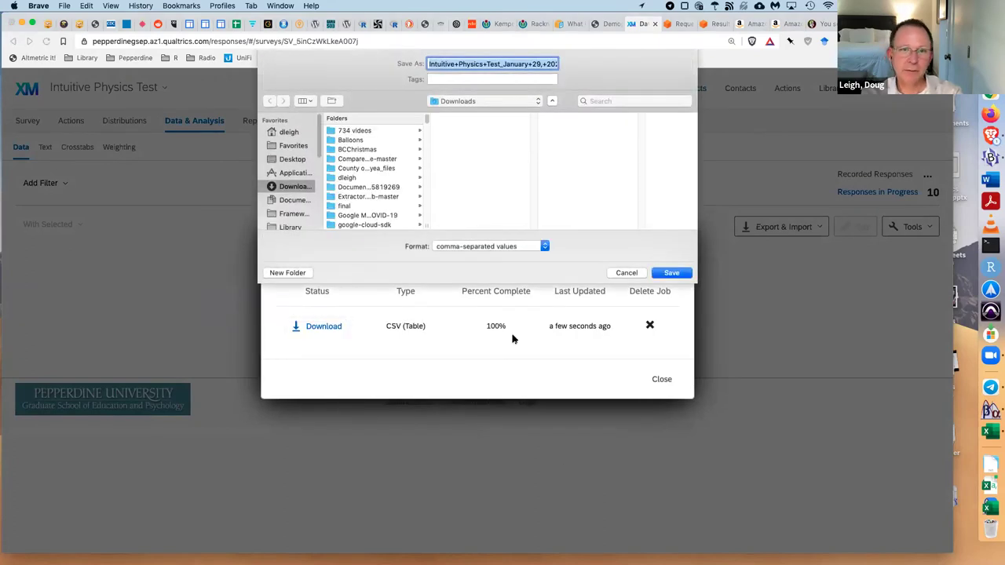
left_click(669, 273)
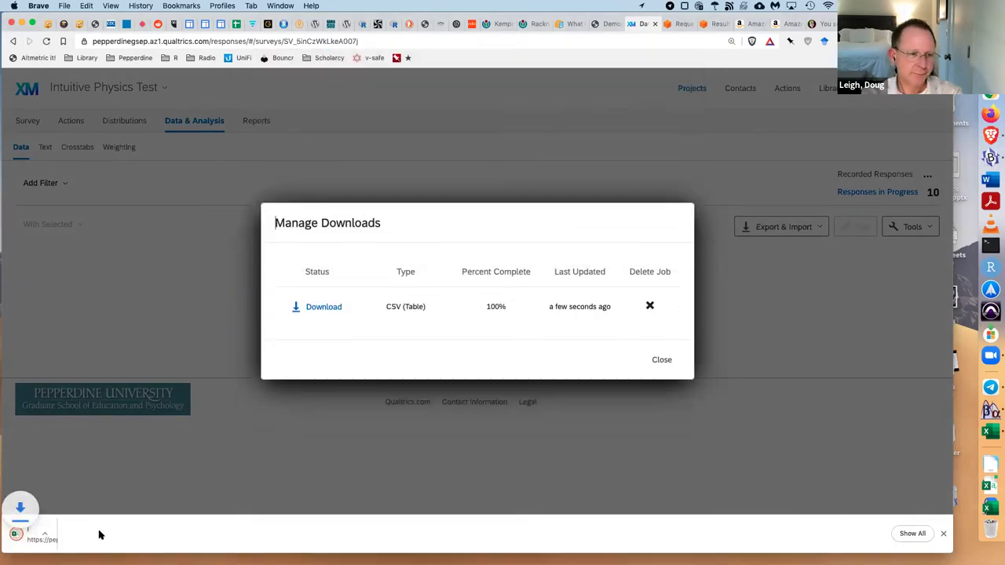
left_click(58, 545)
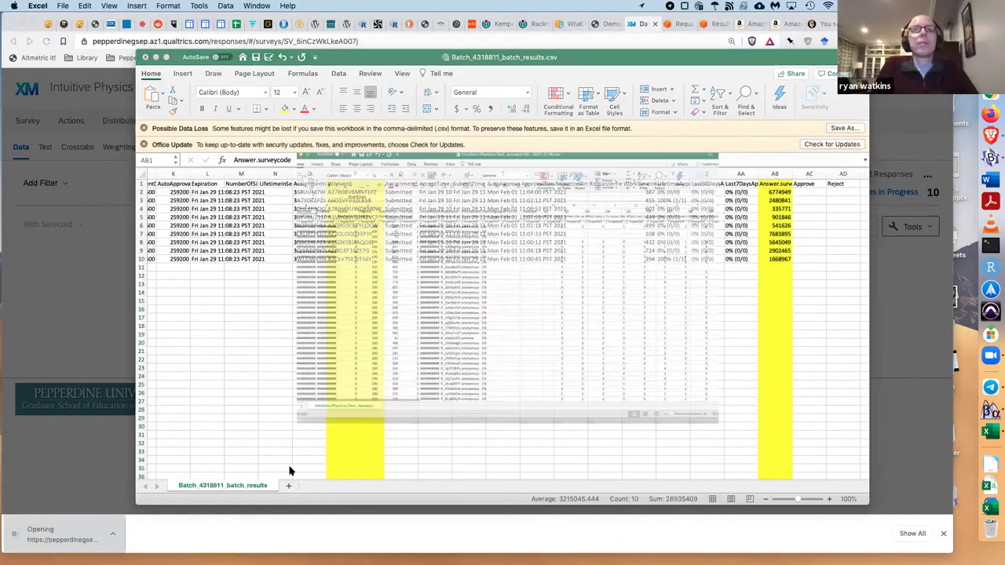
Locate the Random ID column in the survey export and select the code in row 136
scroll(504, 377, "right", 15)
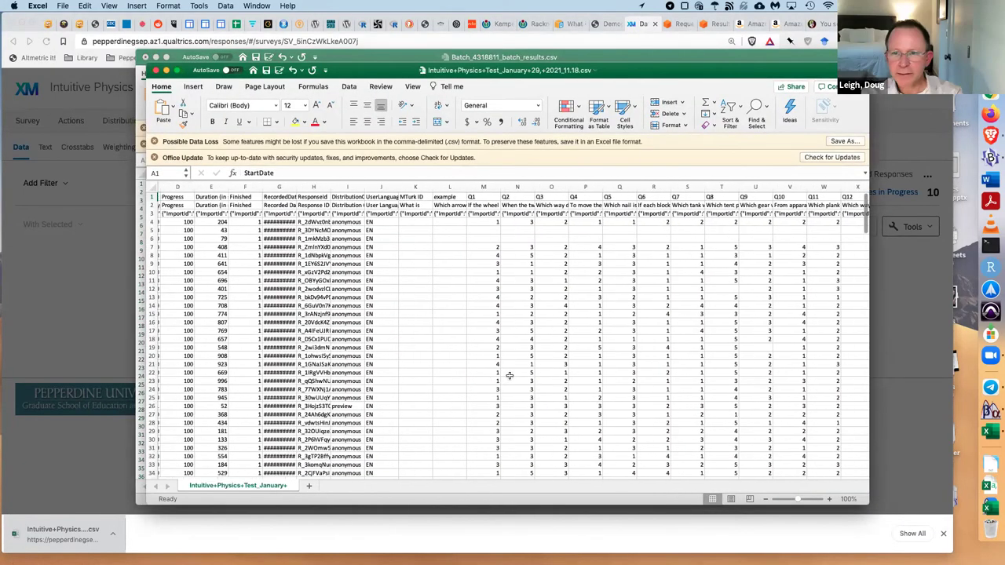
scroll(511, 374, "right", 20)
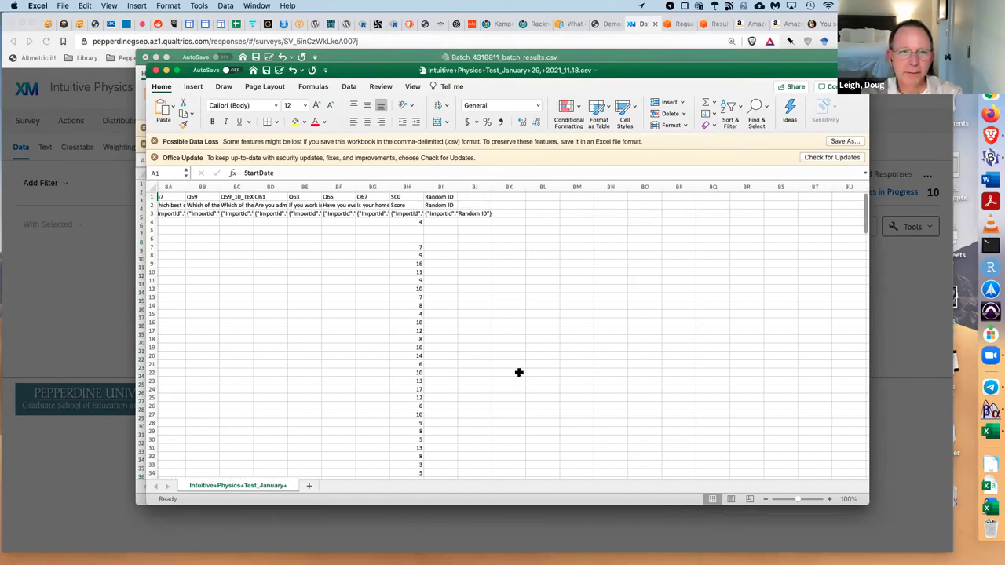
left_click(441, 187)
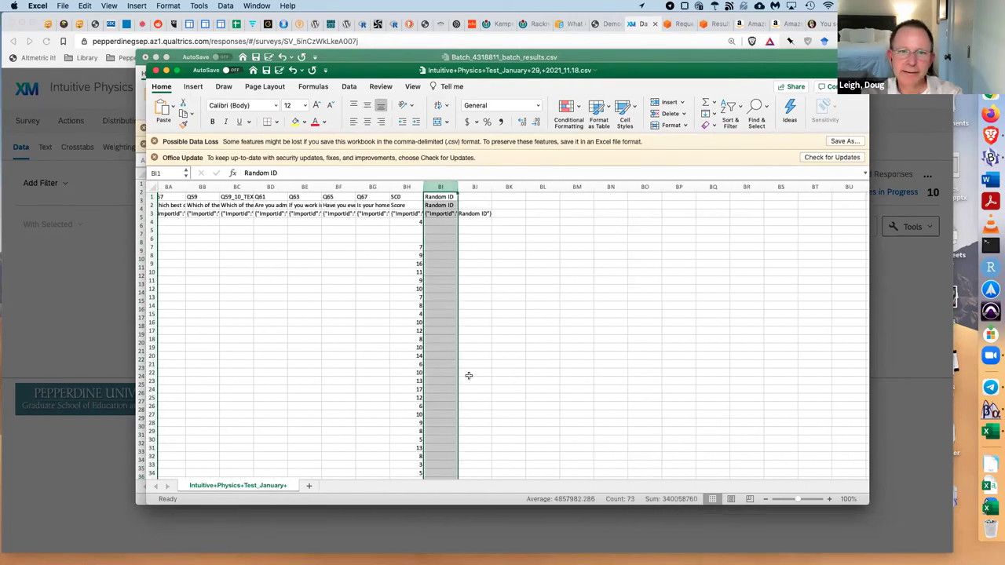
scroll(468, 376, "down", 20)
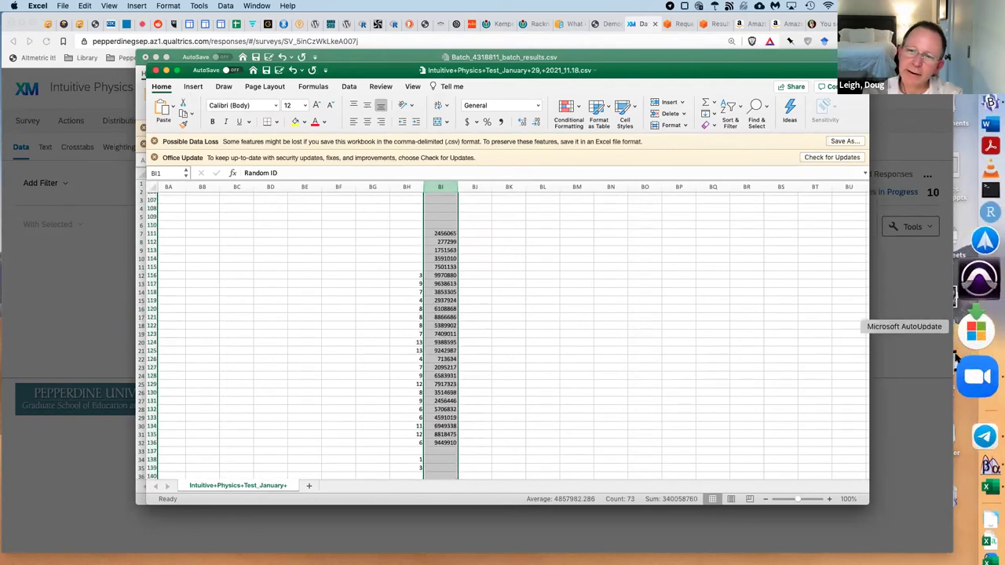
left_click(440, 444)
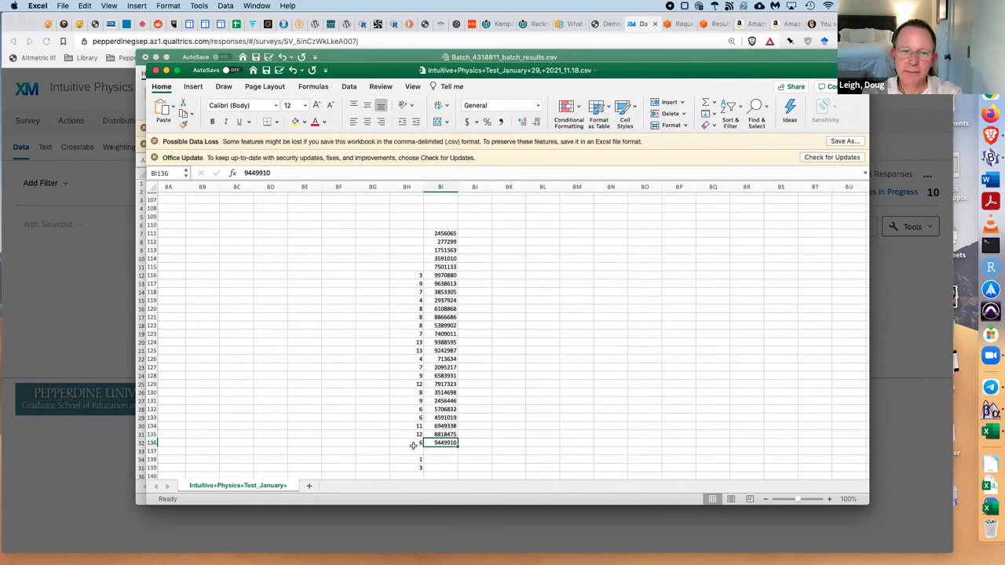
Examine the worker IDs in the MTurk ID column of the survey export, plus the neighbouring example and Q1 columns
scroll(413, 446, "left", 15)
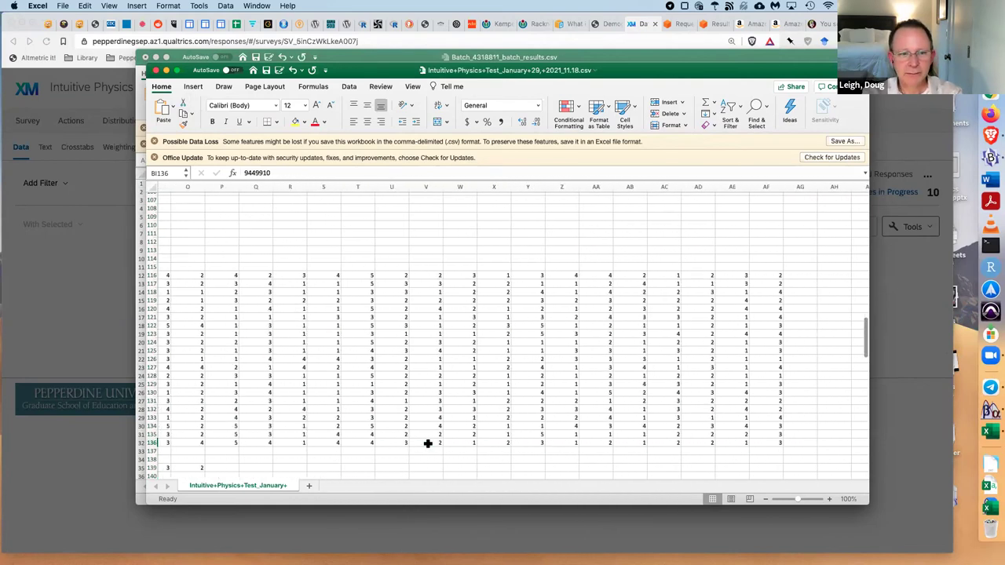
scroll(428, 444, "left", 5)
left_click(514, 426)
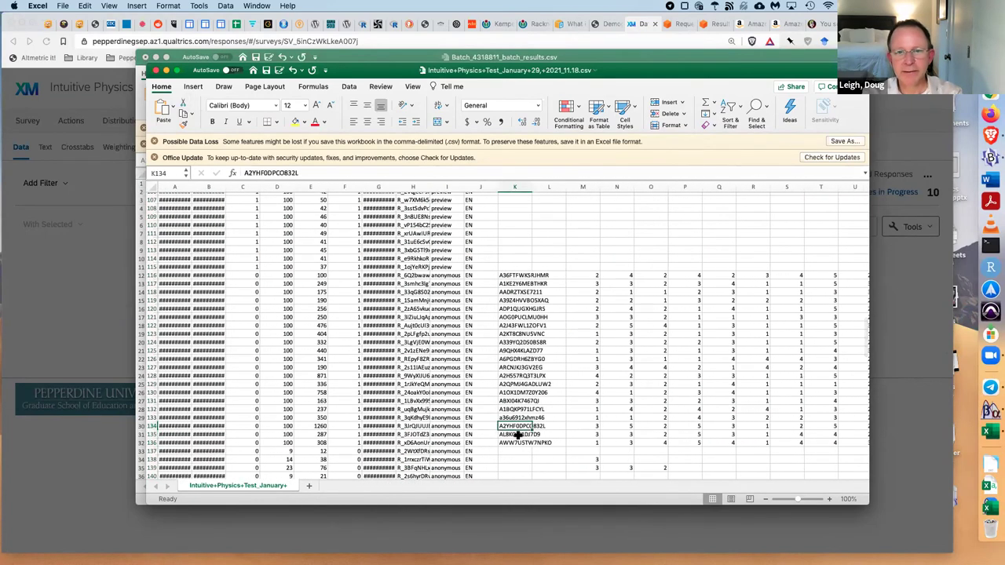
scroll(520, 424, "up", 10)
scroll(523, 421, "up", 15)
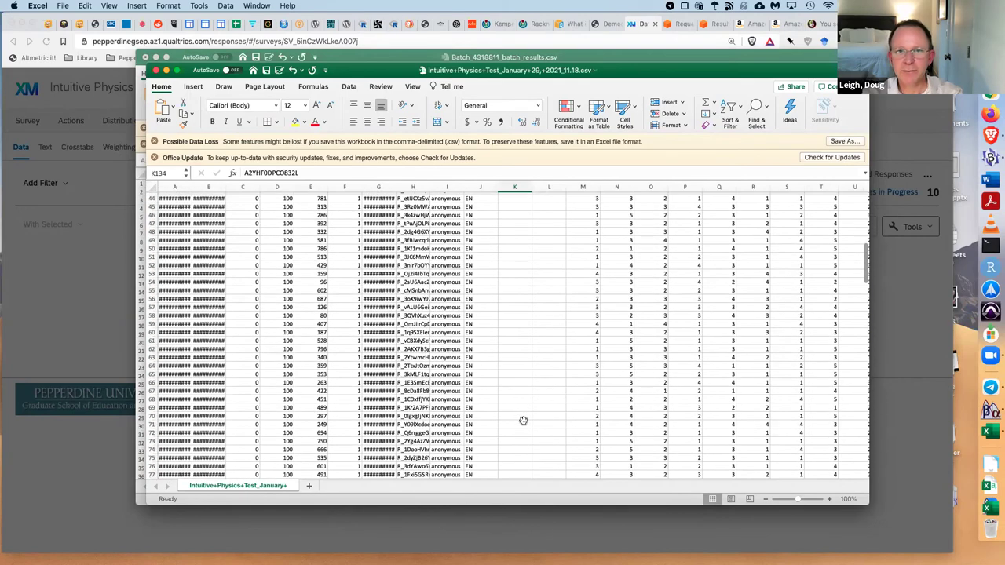
left_click(515, 187)
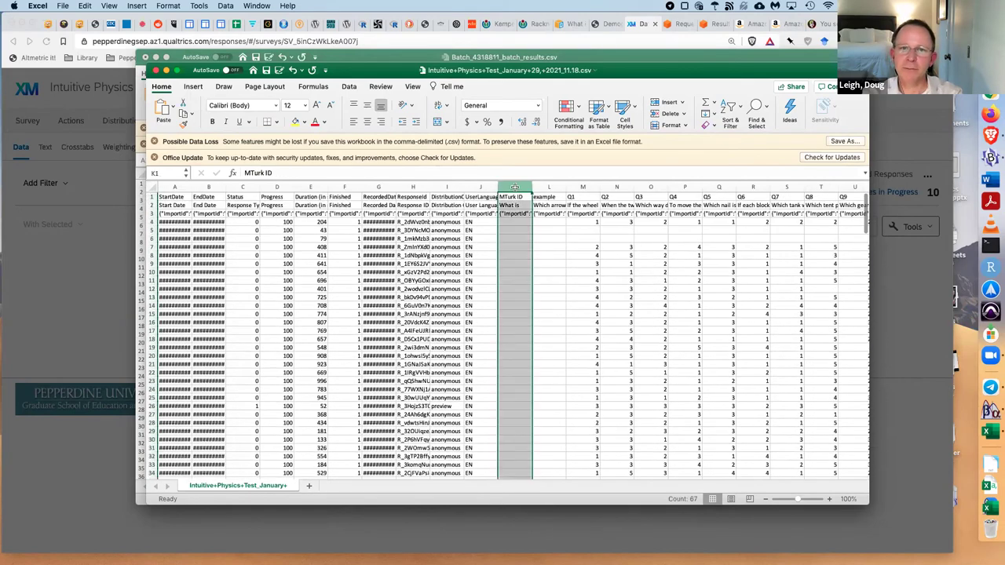
left_click(549, 187)
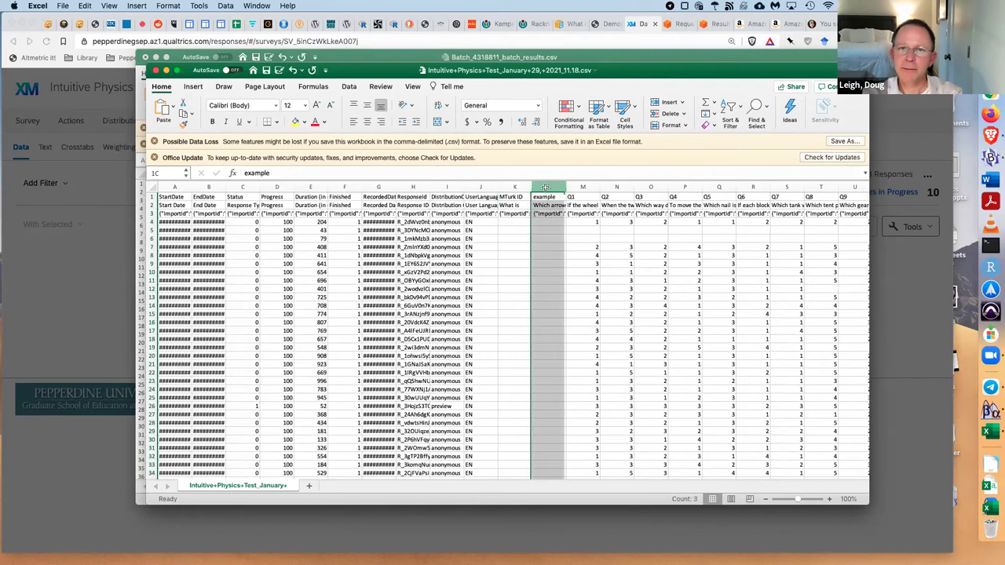
left_click(583, 187)
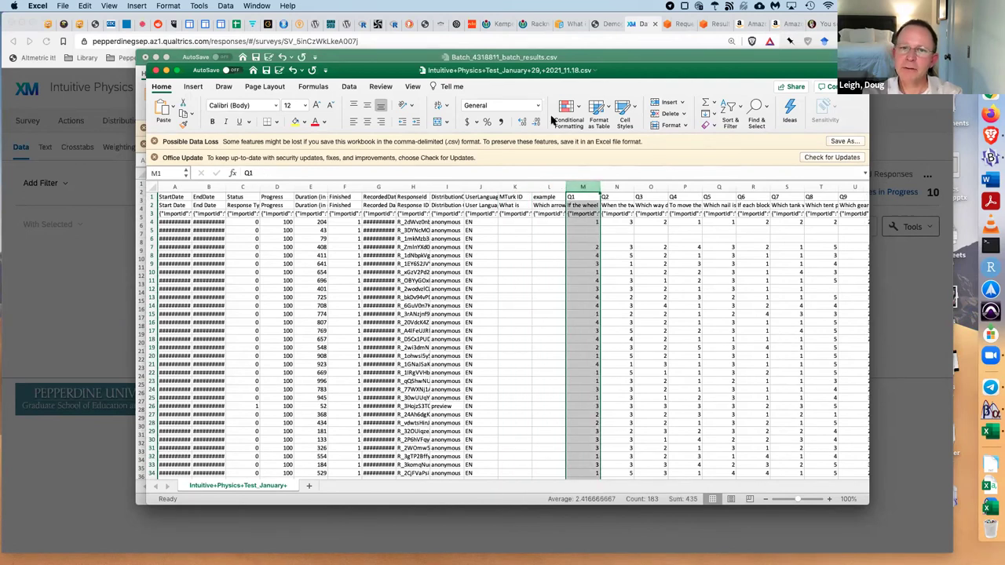
Switch to the Batch_4318811_batch_results.csv workbook and check the last worker's WorkerId and Answer.surveycode cells
left_click(593, 59)
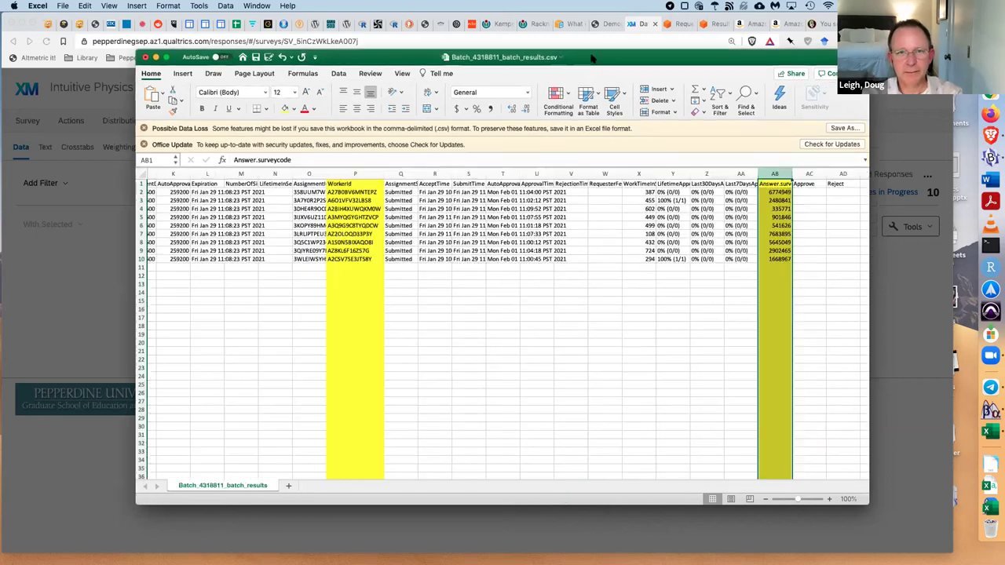
left_click(357, 259)
left_click(769, 259)
left_click(769, 259)
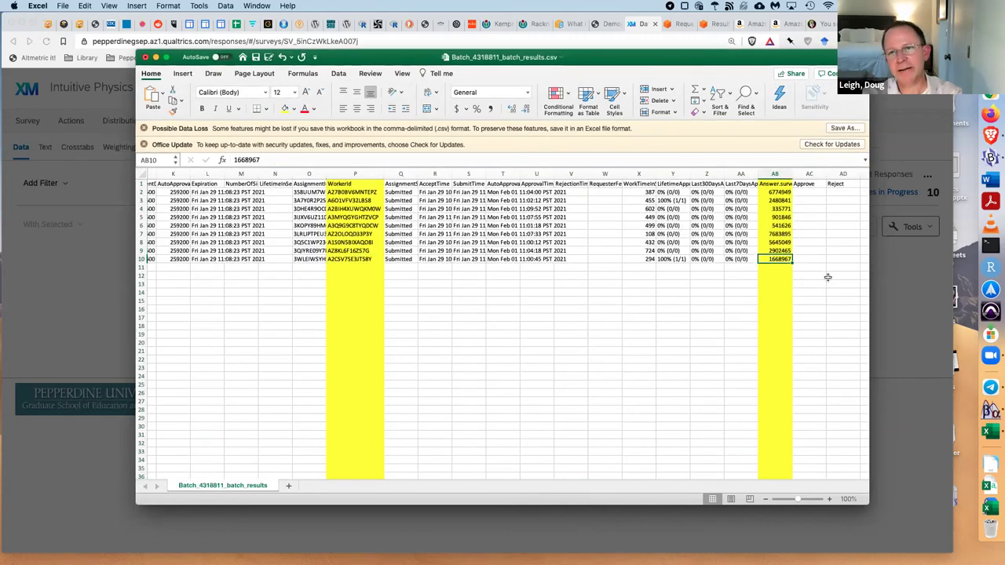
Move the batch results window down below the survey export and bring the survey export workbook to the front
left_click_drag(753, 59, 754, 501)
left_click(432, 457)
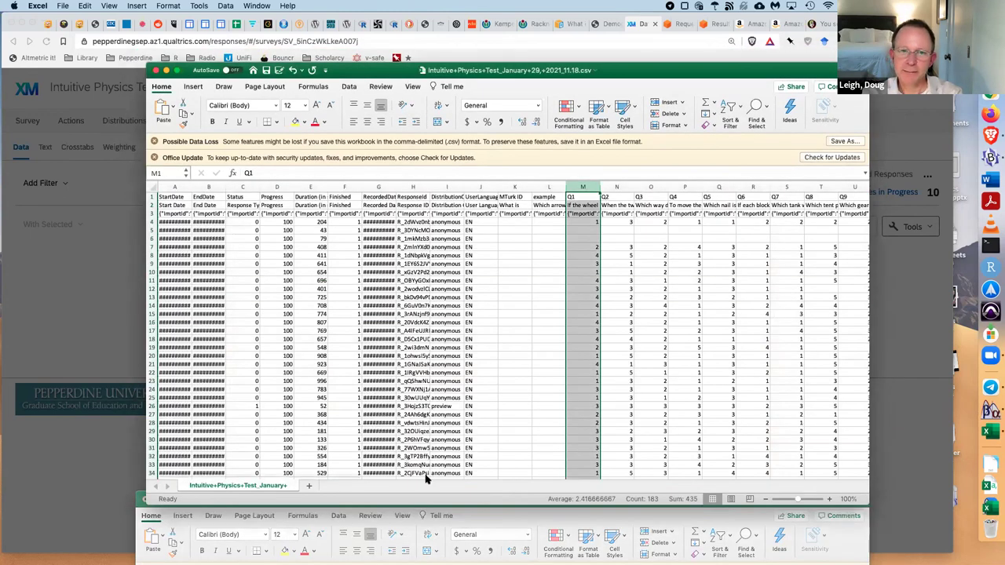